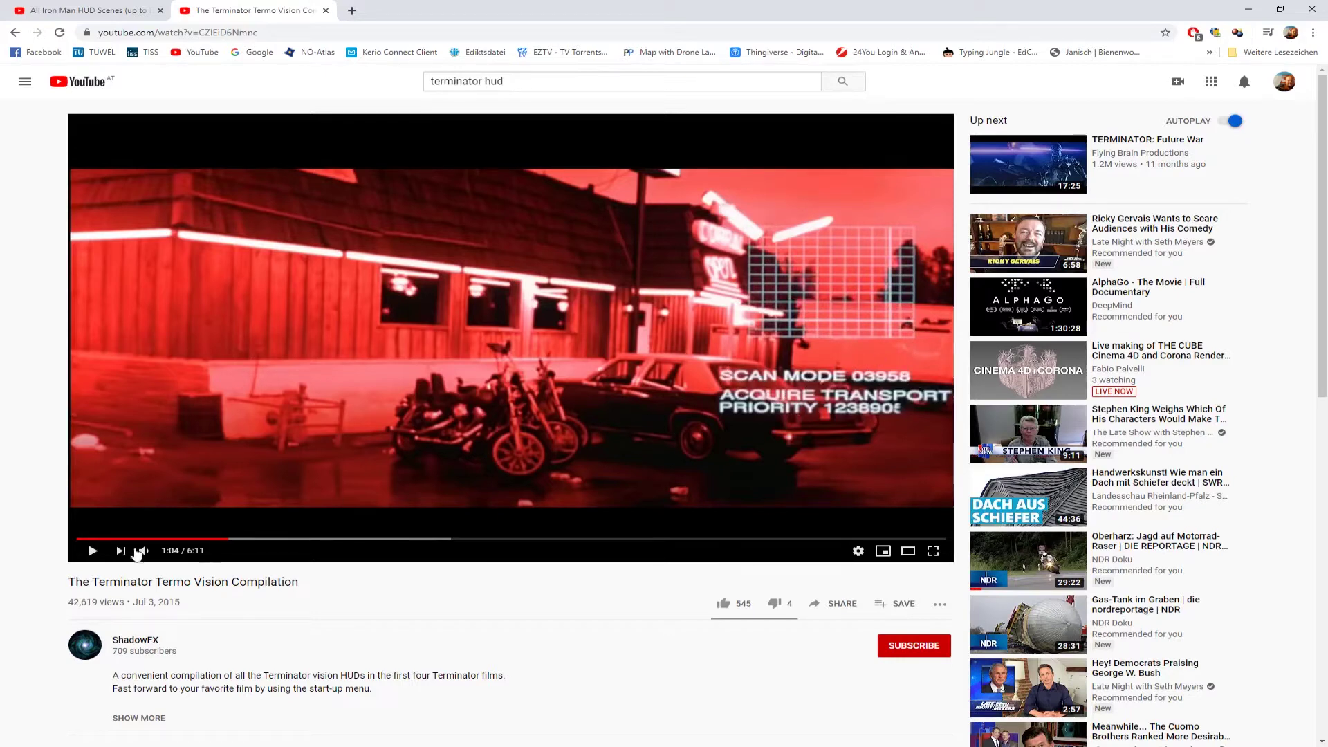
Watch the Terminator Termo Vision Compilation, pausing on the HUD readouts to examine them, and close the video's tab.
click(92, 551)
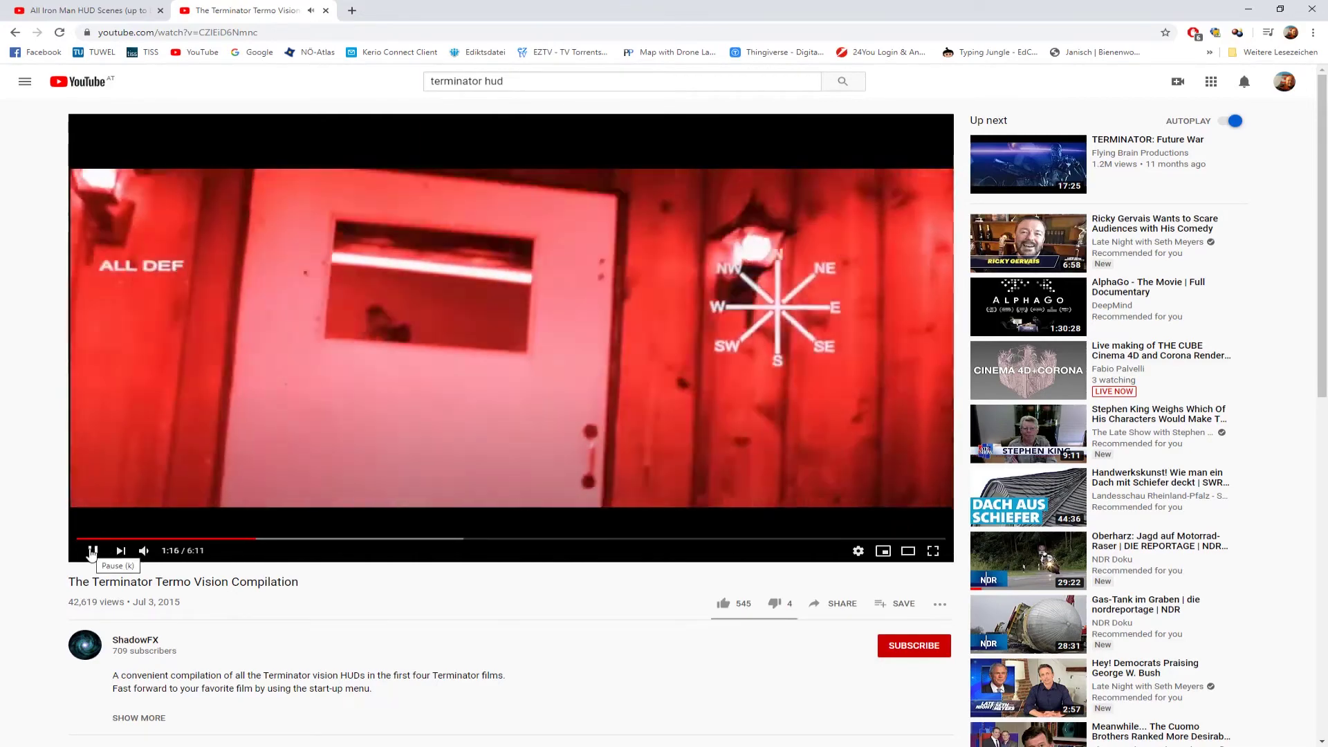
click(92, 551)
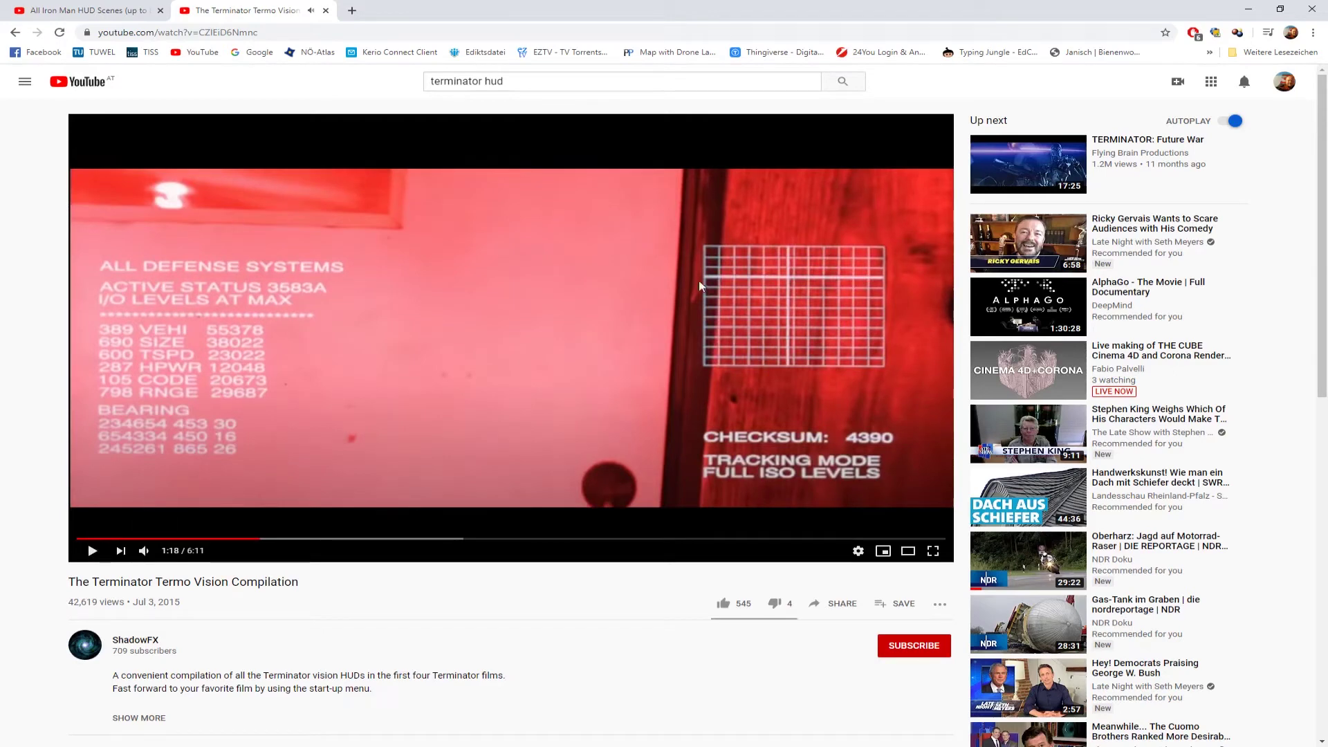
click(93, 551)
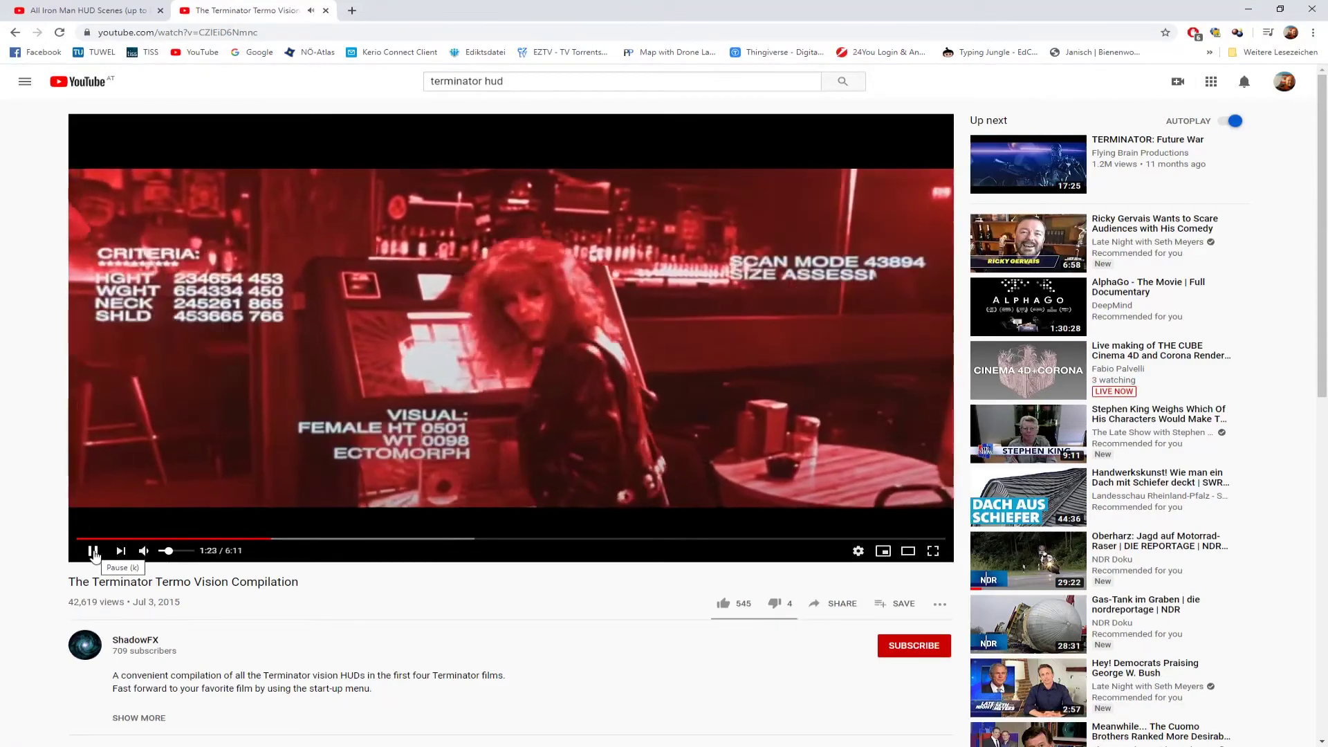
click(94, 551)
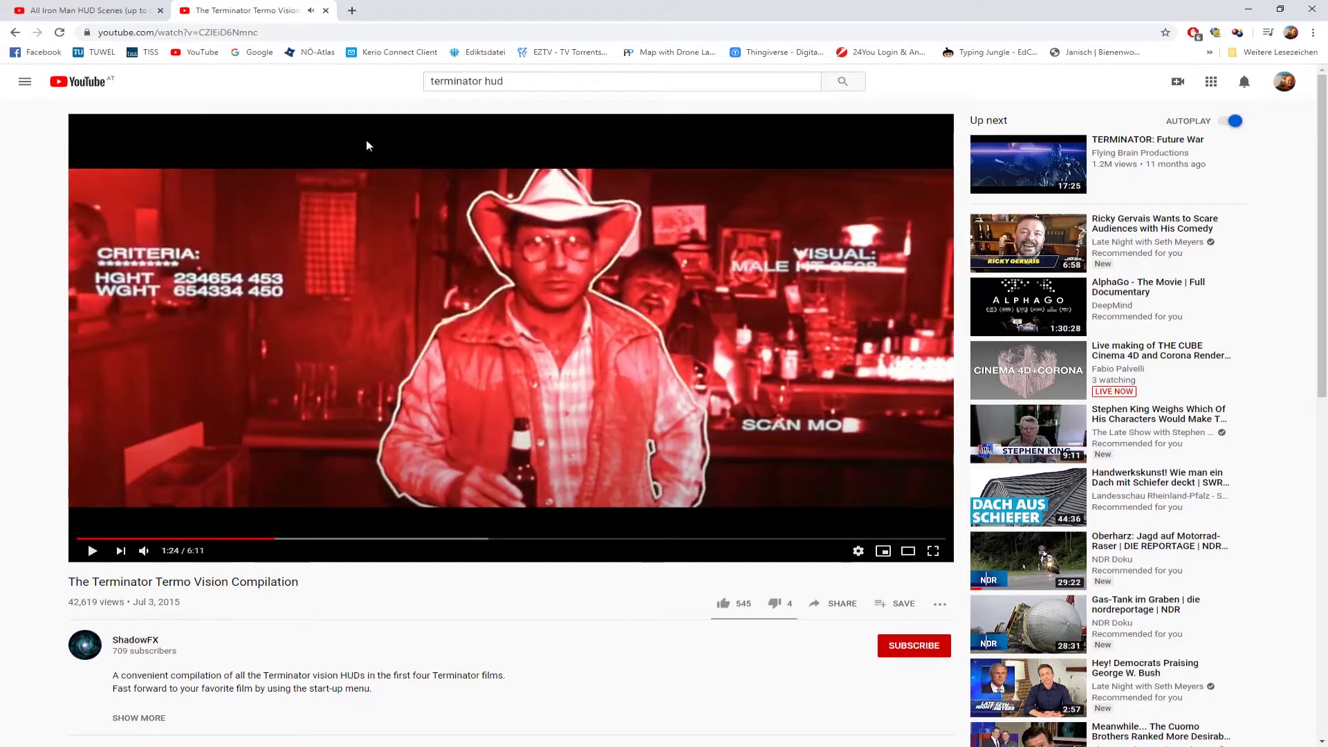
click(325, 11)
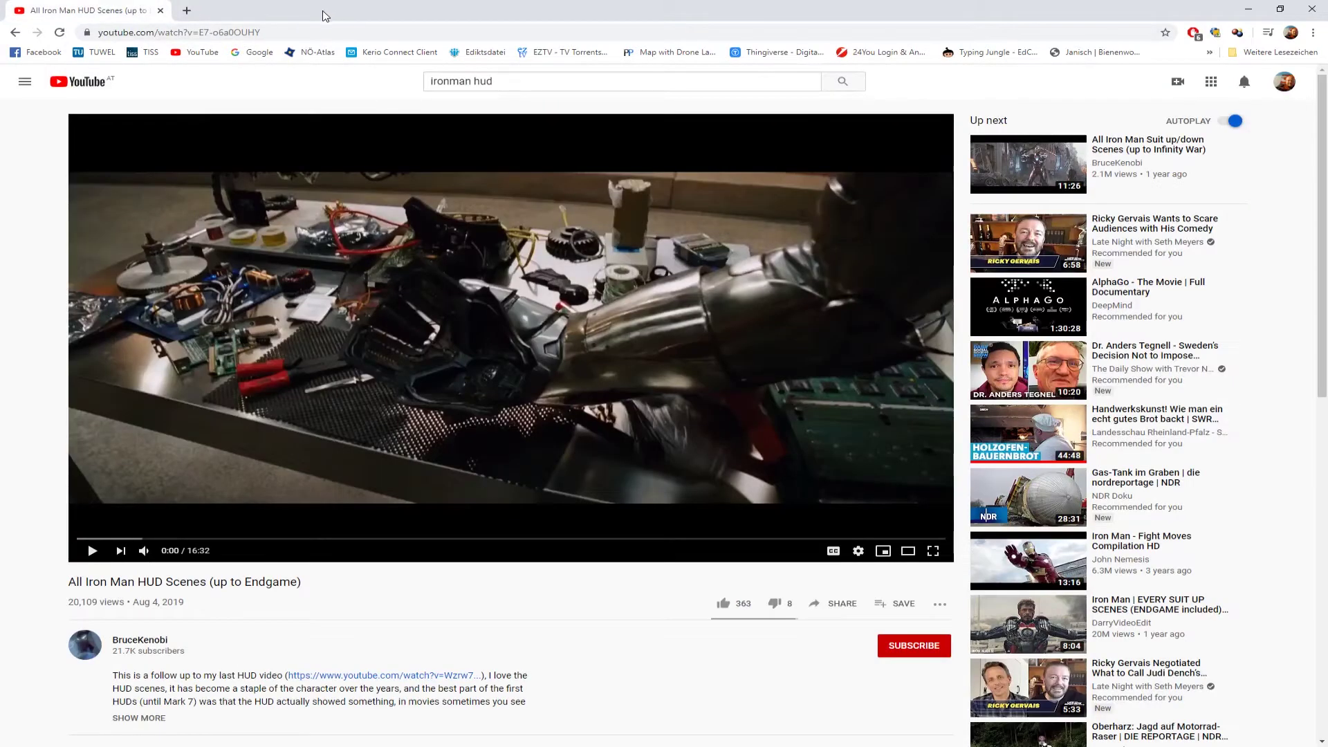
Play the Iron Man HUD scenes video from the start, pausing at several shots to examine the interface graphics.
click(94, 553)
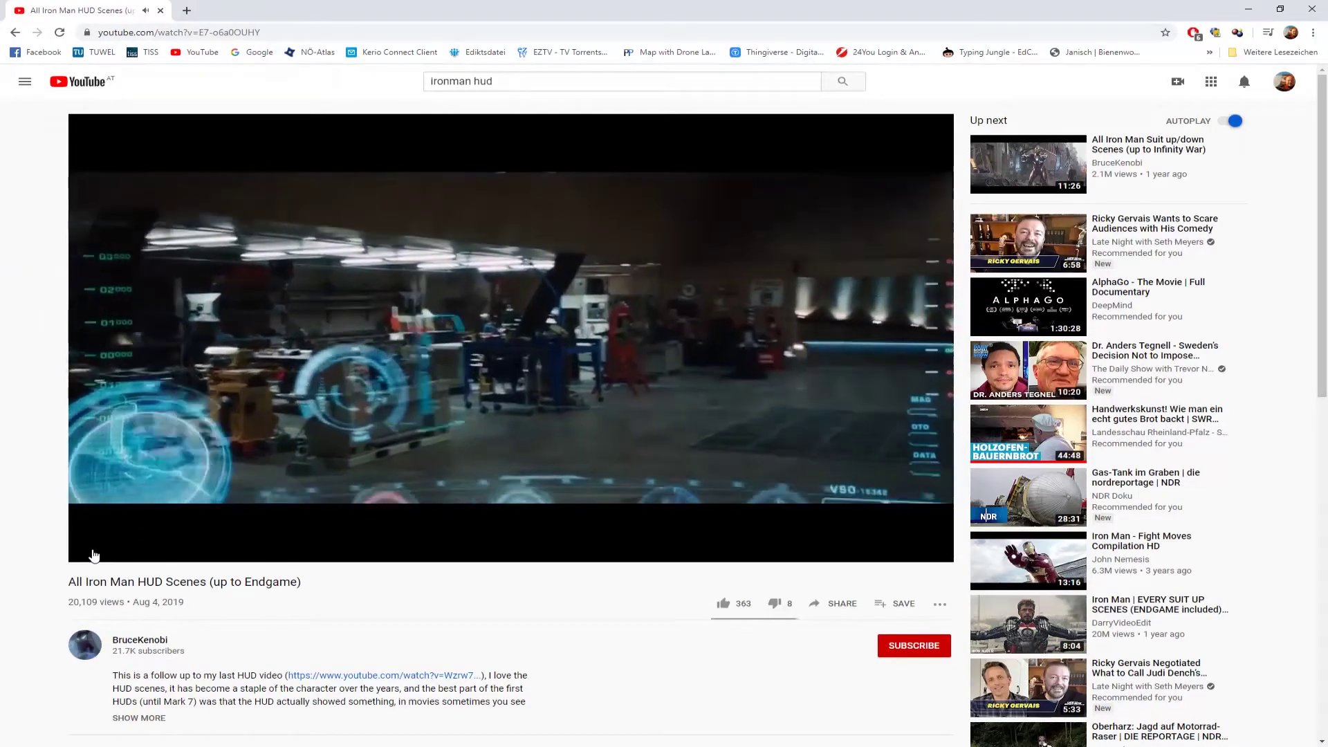
mouse_move(94, 554)
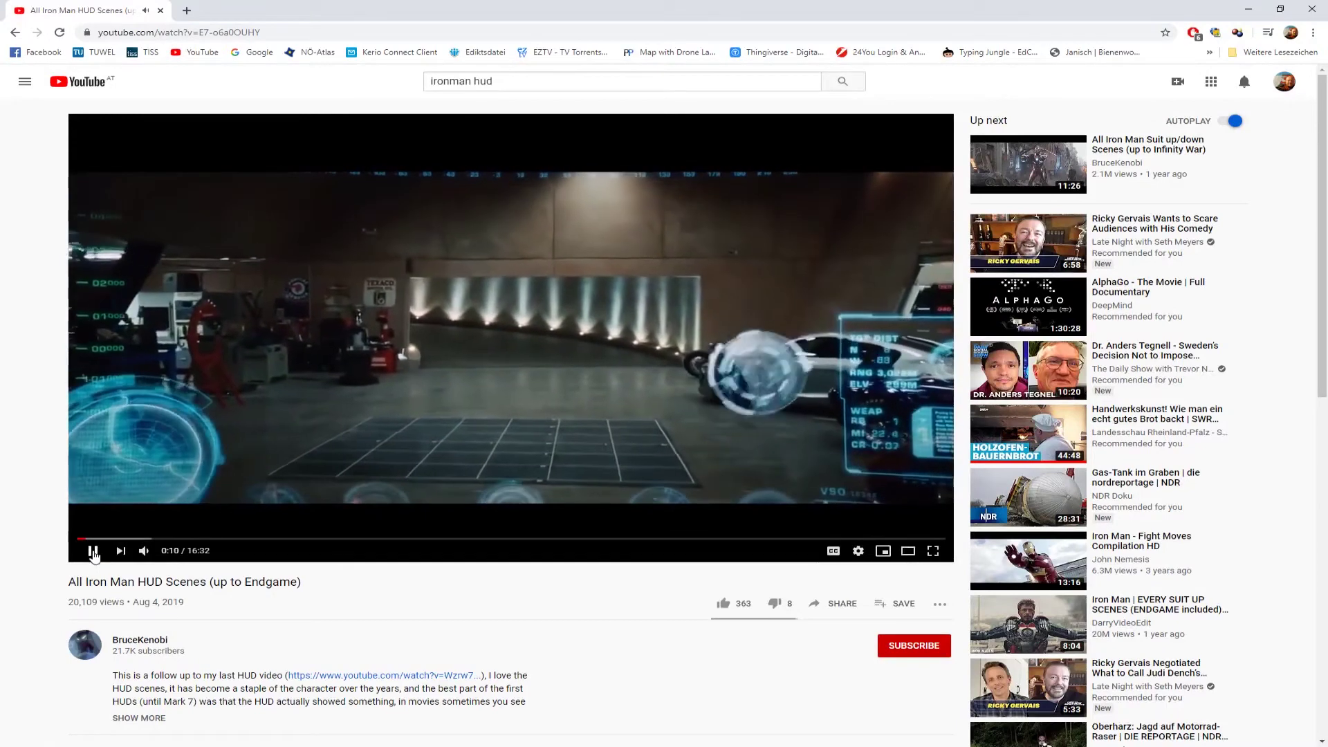
key(space)
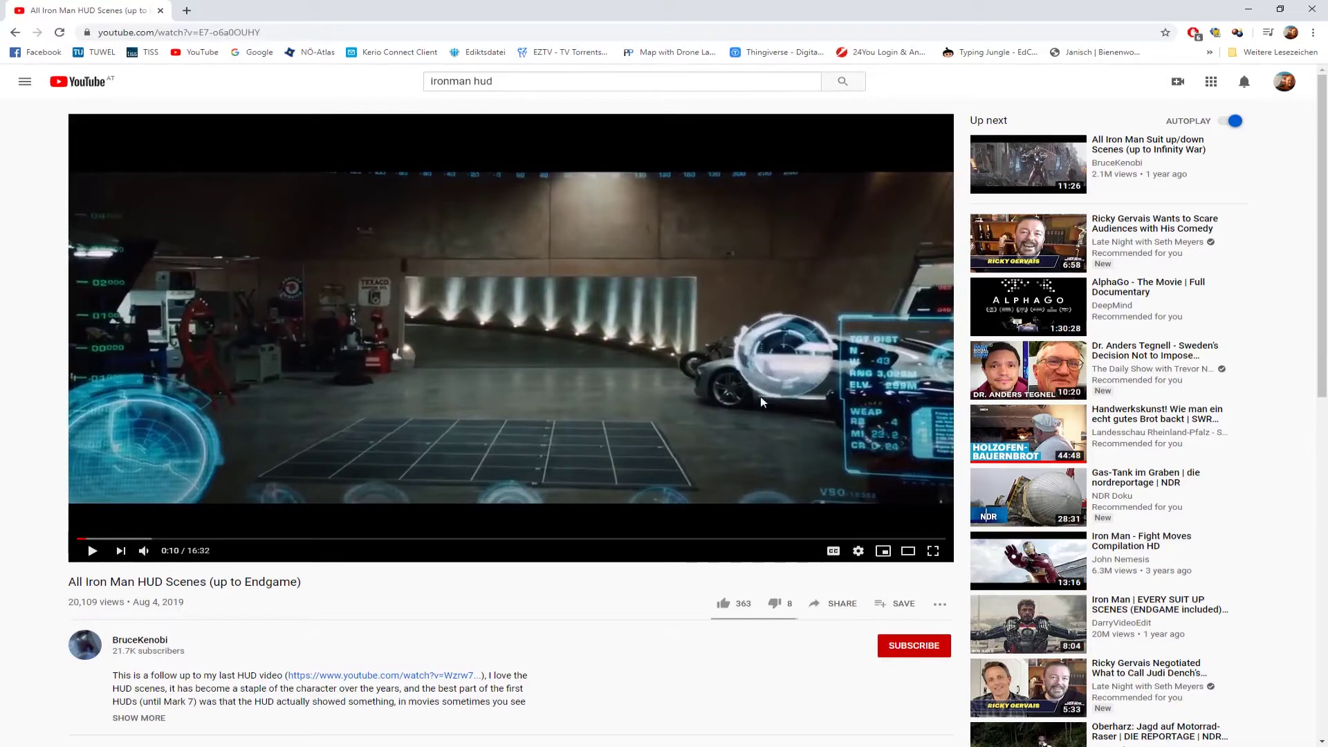
click(92, 551)
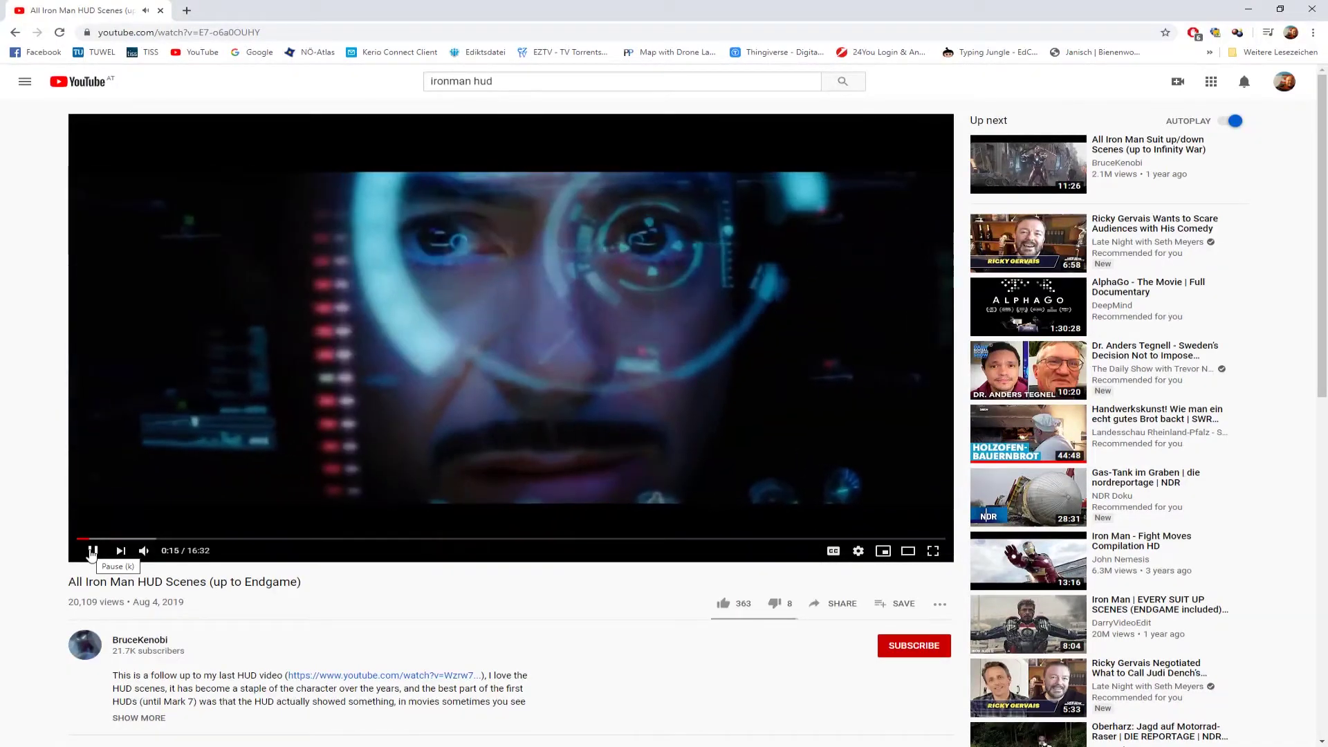
click(92, 551)
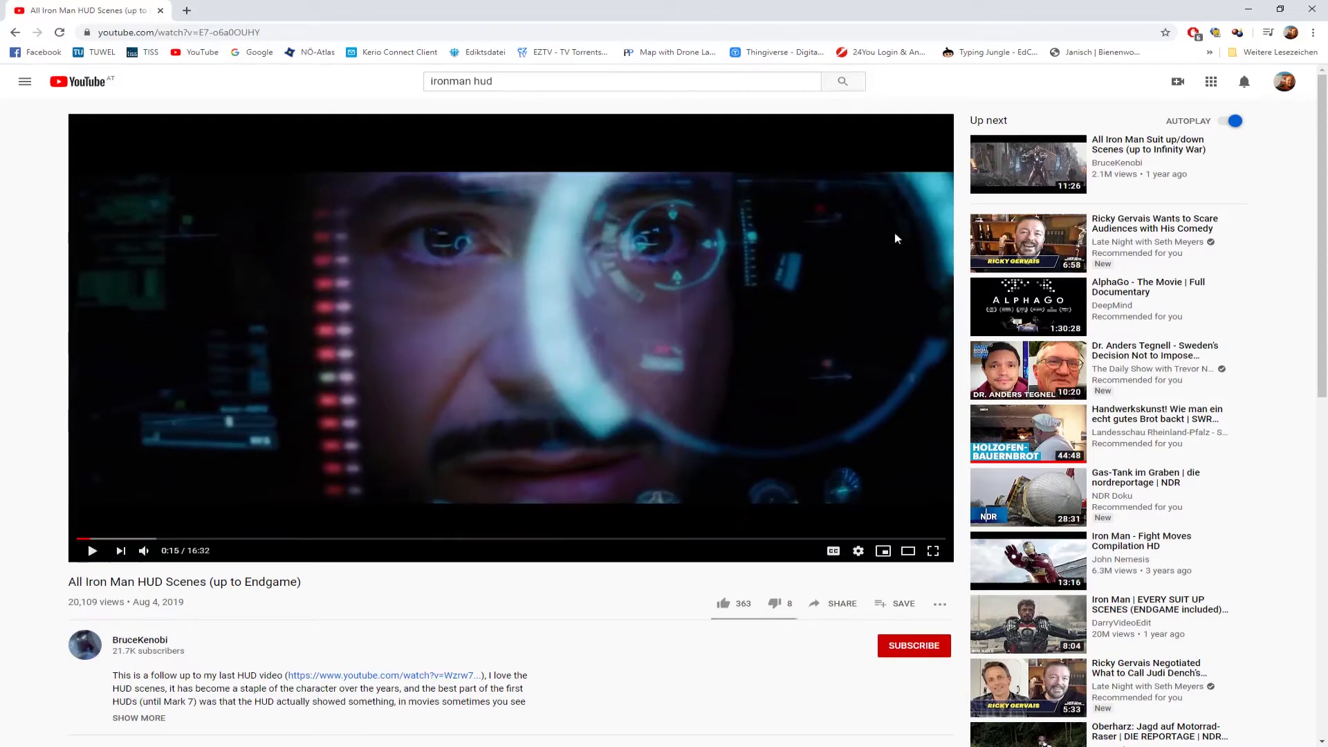
click(91, 552)
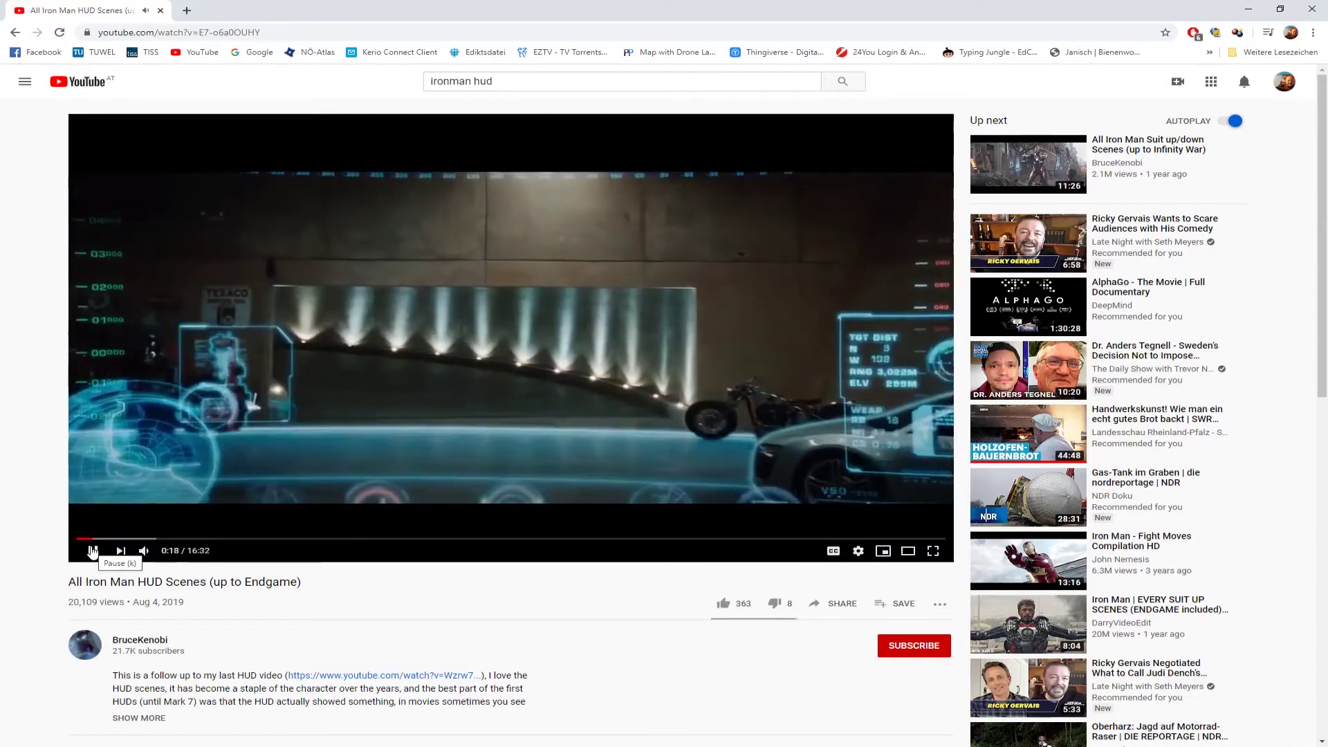
click(92, 551)
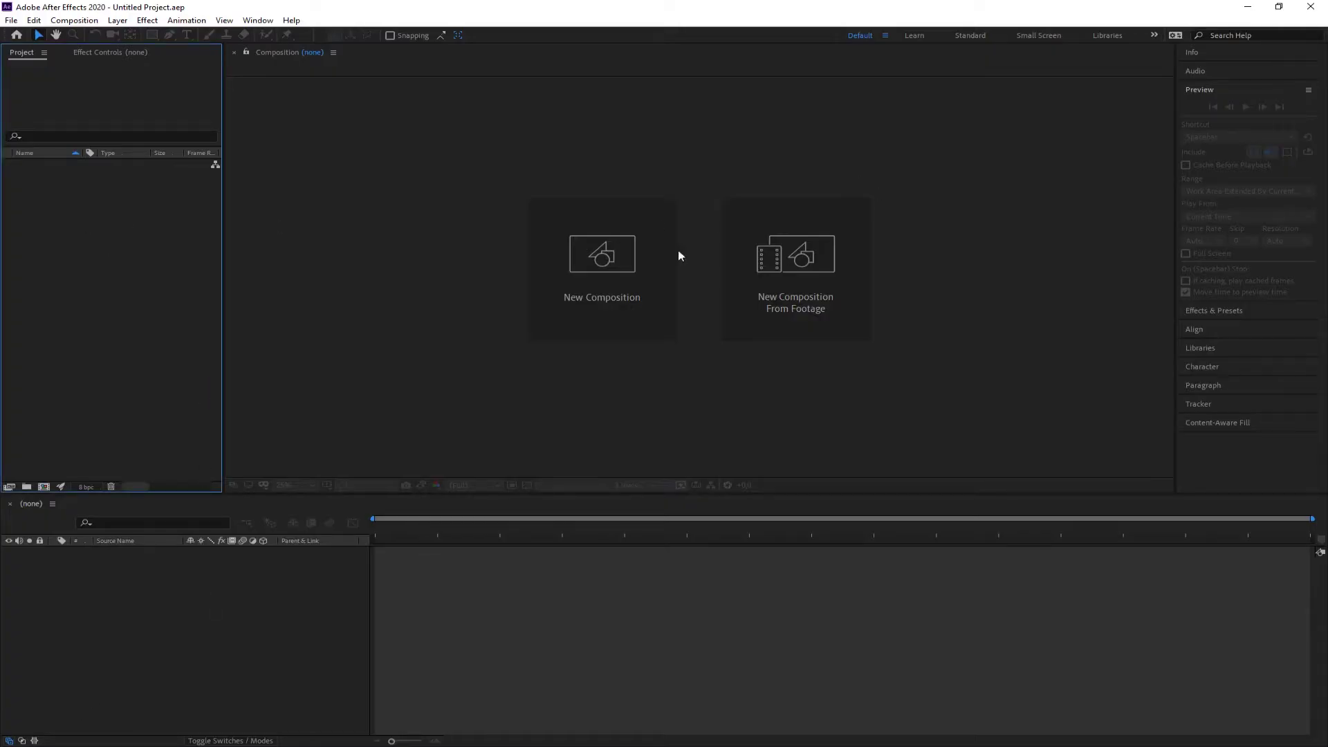
Switch to After Effects and create a new composition with the HDTV 1080 25 preset and a 30-second duration.
click(584, 260)
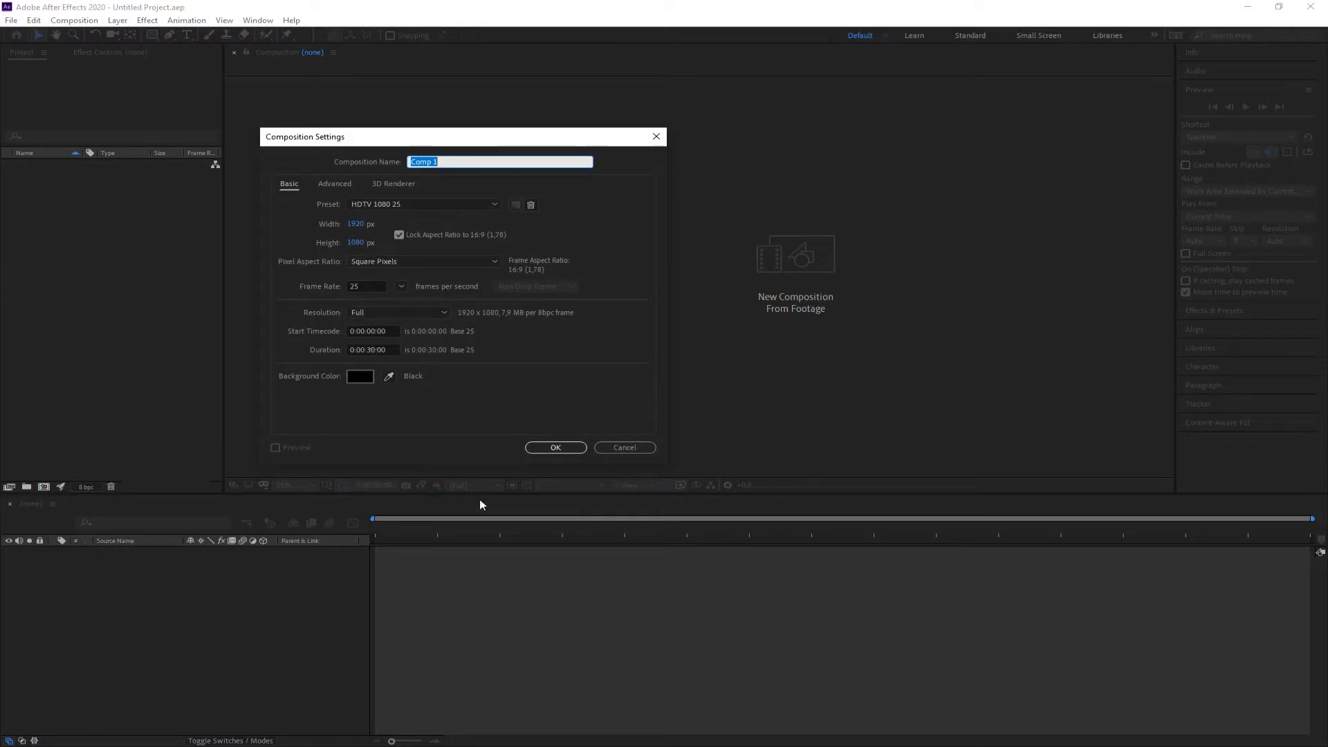
click(561, 450)
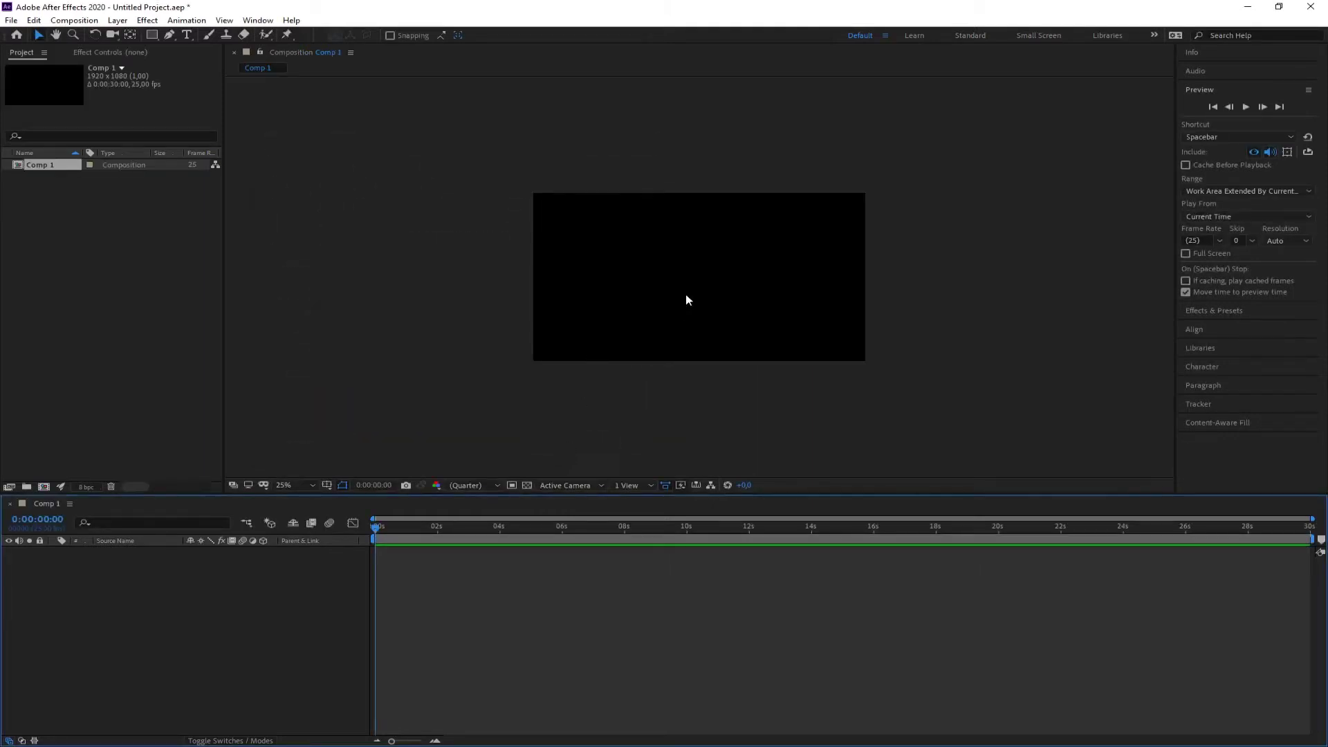
Draw a long, thin horizontal rectangle with a red outline slightly above and left of the composition's centre.
scroll(666, 301, up, 4)
scroll(691, 293, down, 2)
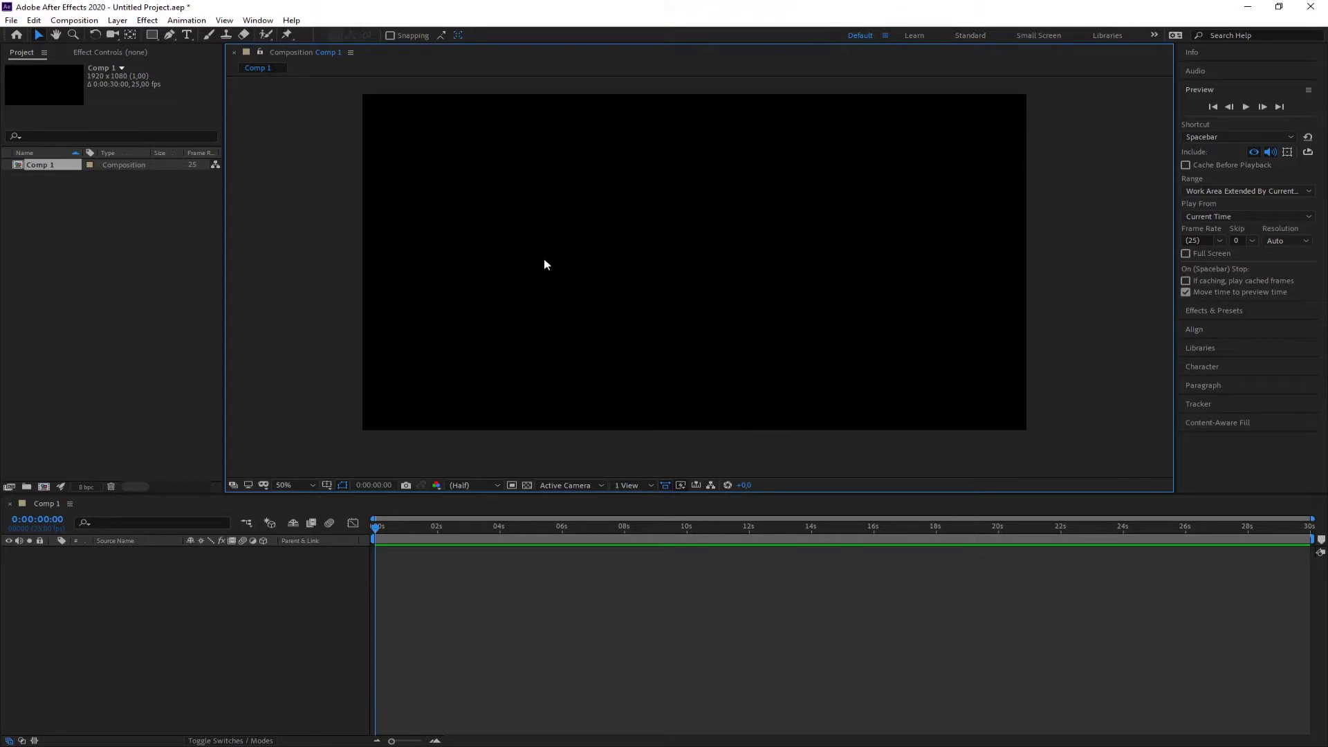
click(152, 36)
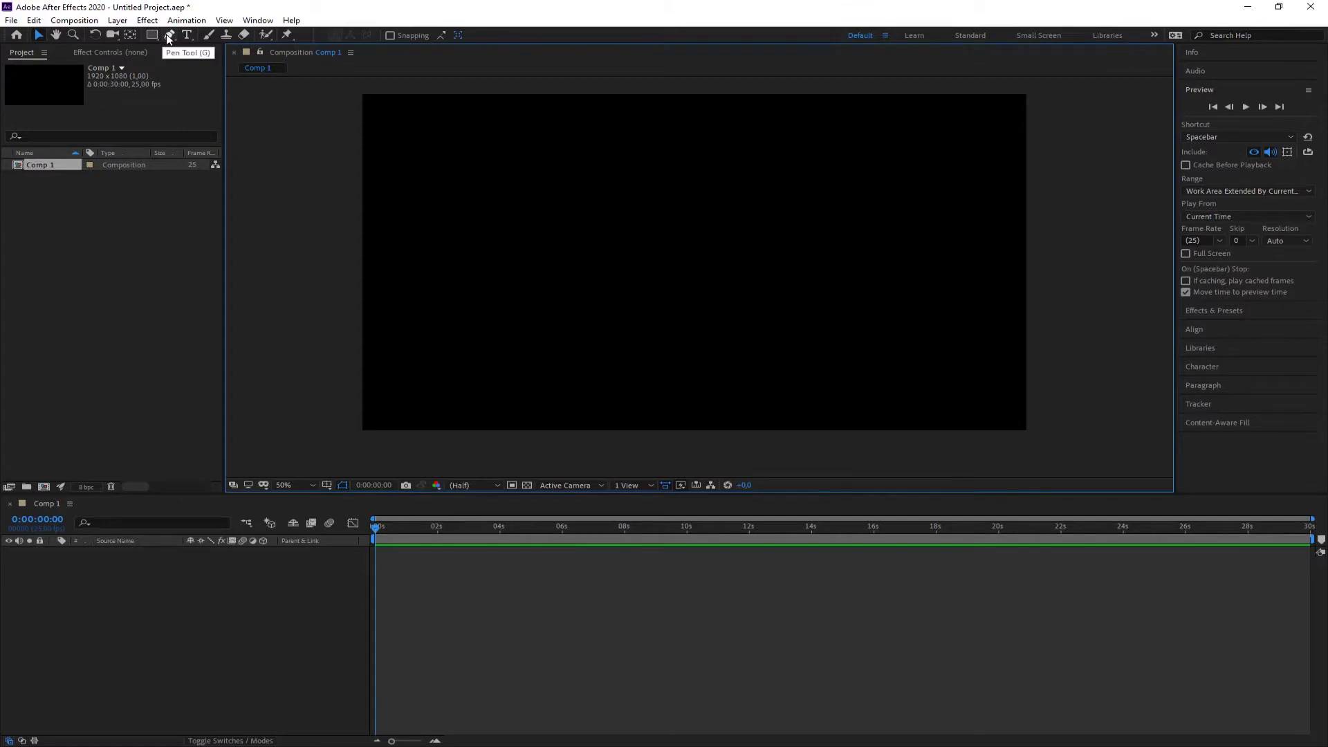
mouse_move(496, 225)
mouse_down()
mouse_move(631, 252)
mouse_move(706, 249)
mouse_up()
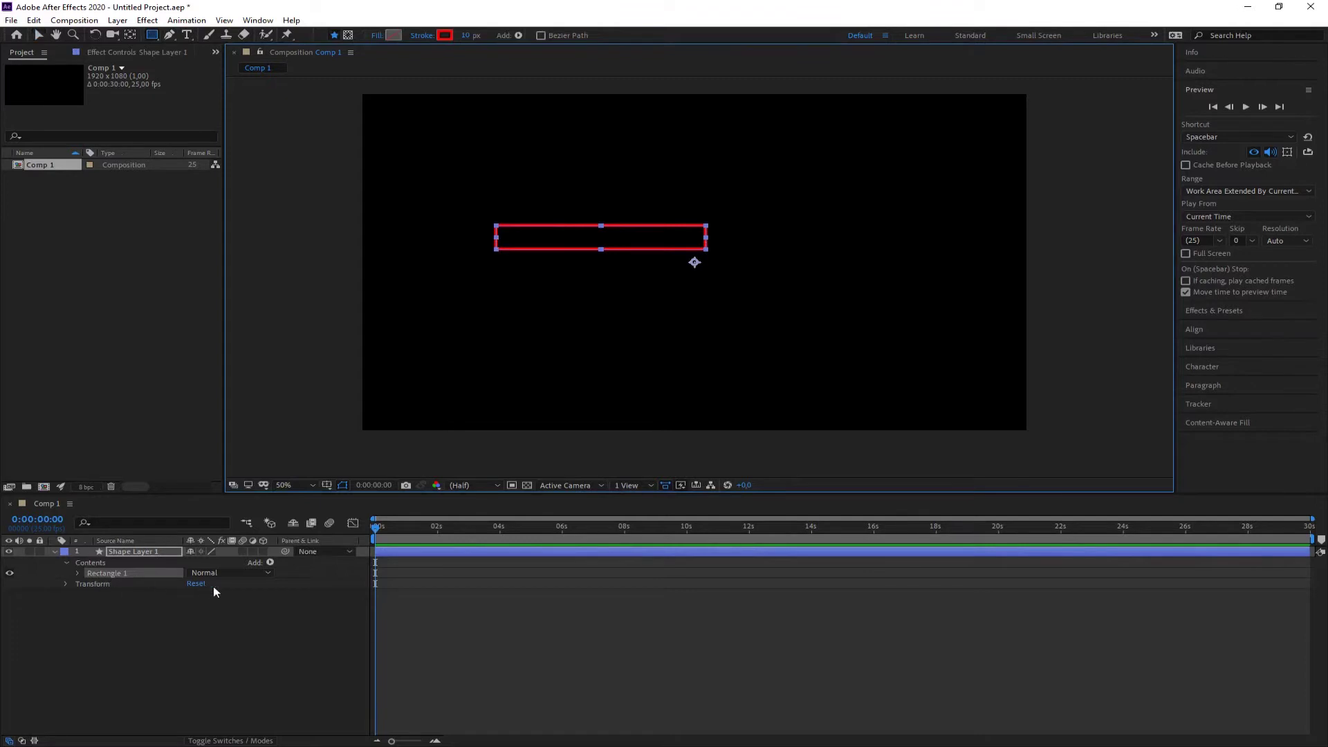
Reveal the shape layer's transform properties, try a slight counterclockwise rotation, and reset the transform.
click(104, 584)
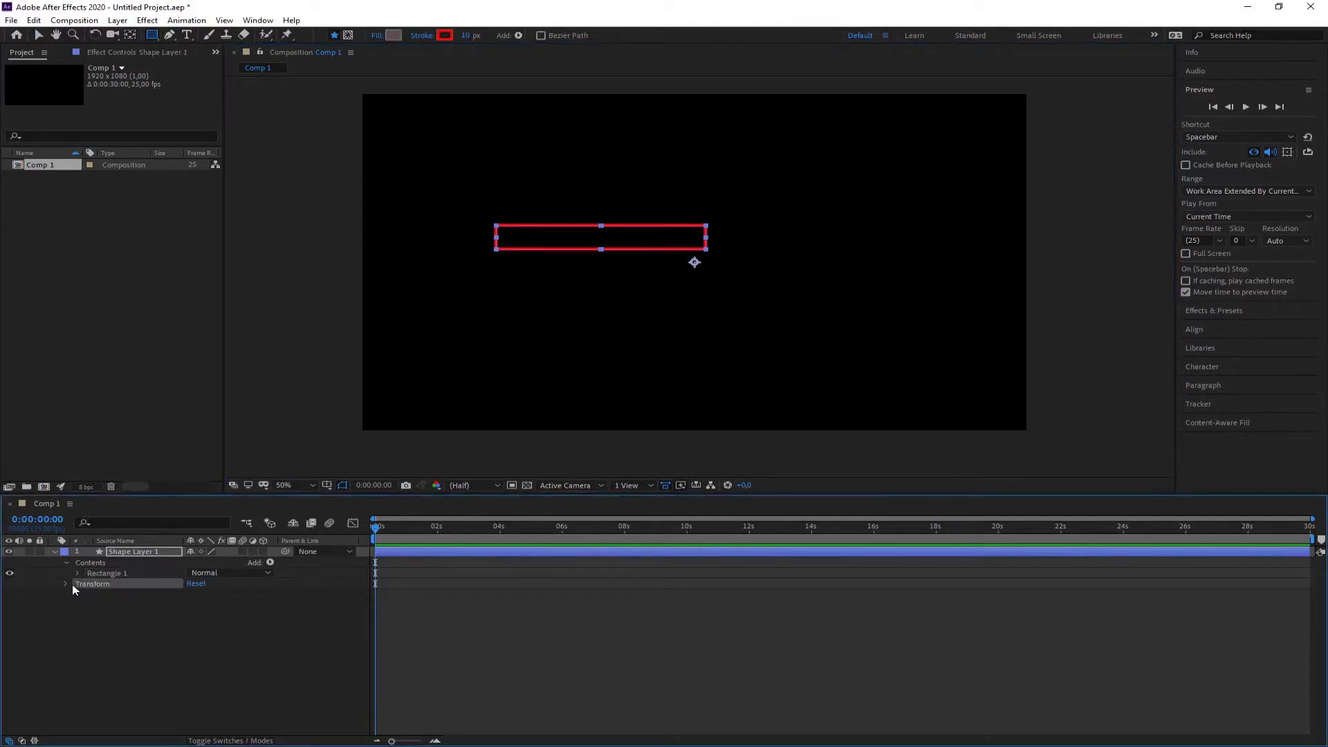
click(67, 584)
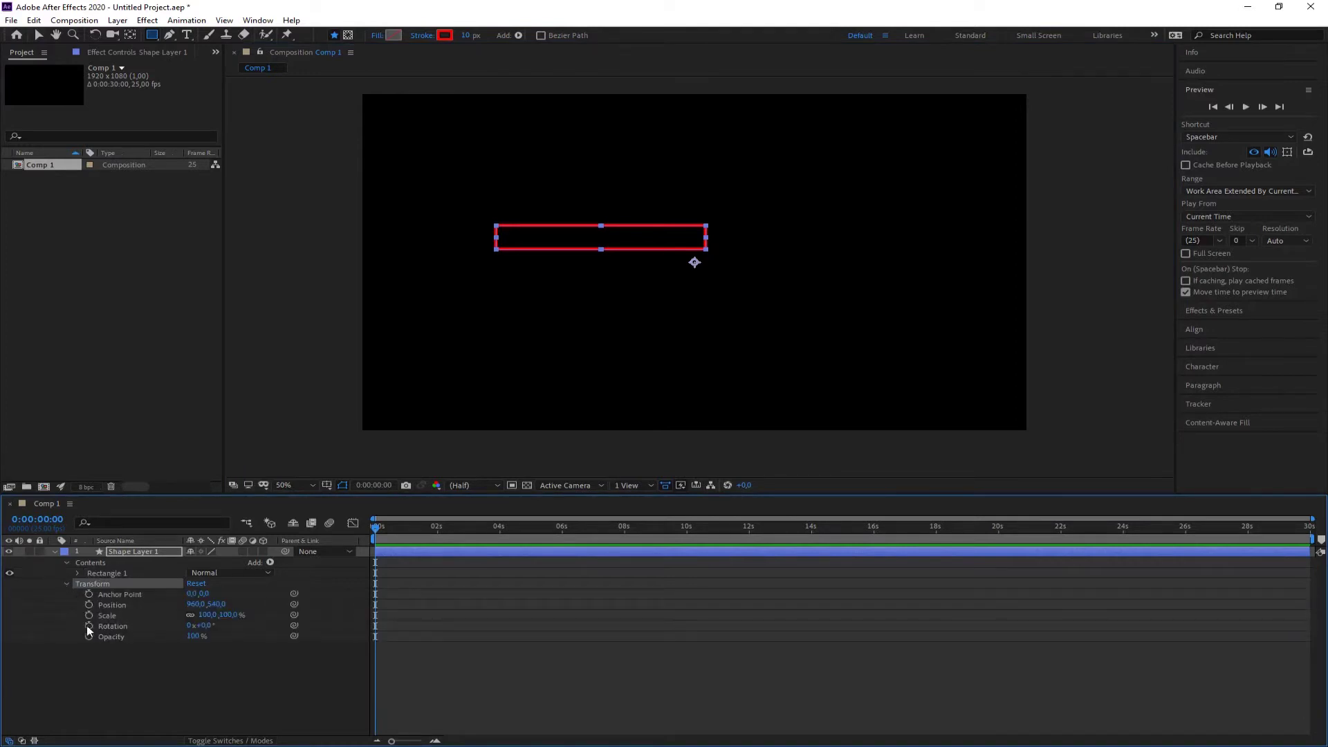
click(114, 626)
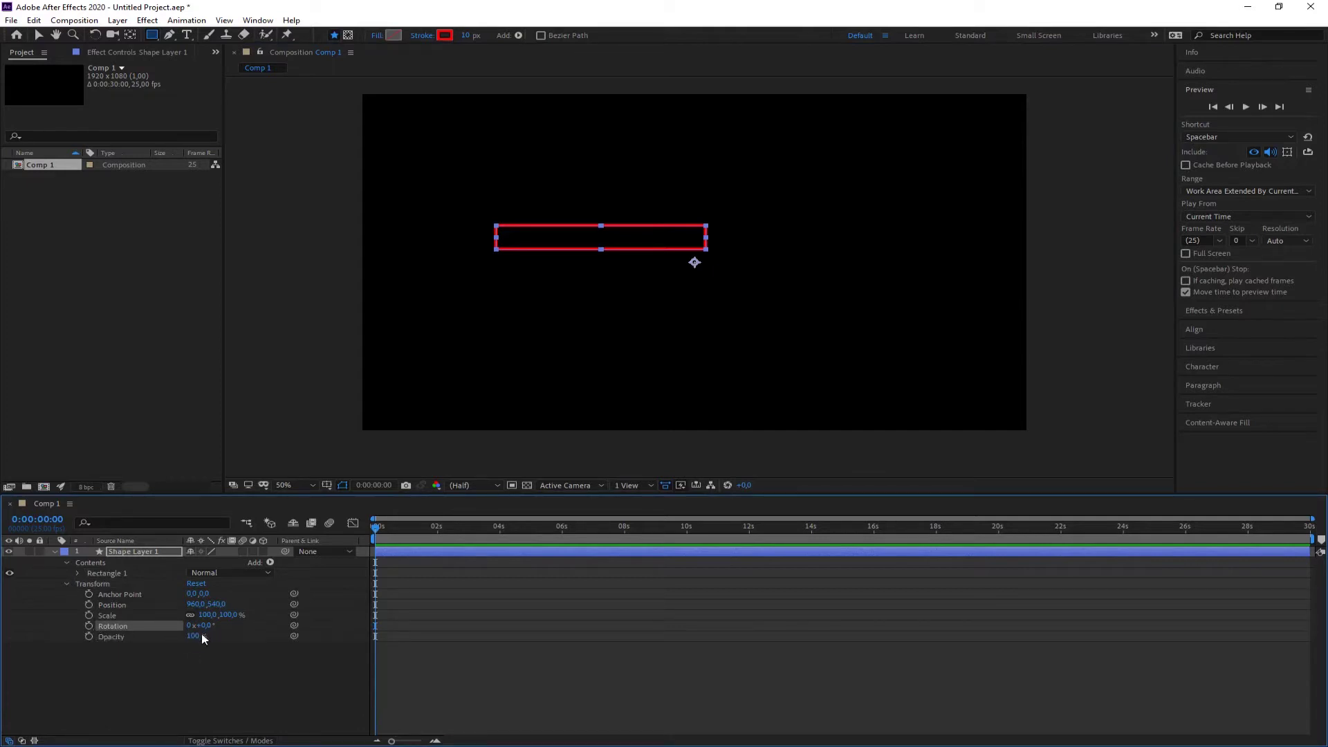
mouse_move(205, 626)
mouse_down()
mouse_move(237, 628)
mouse_move(200, 627)
mouse_up()
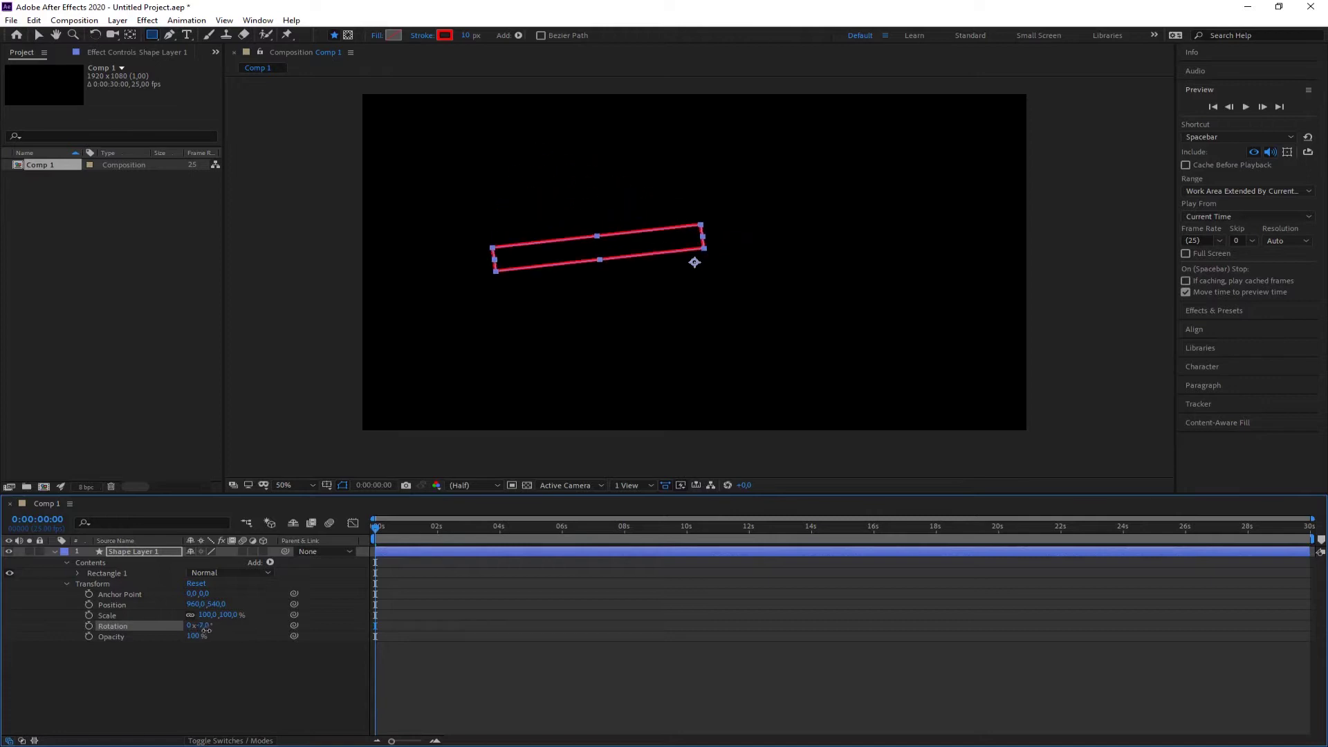
click(198, 584)
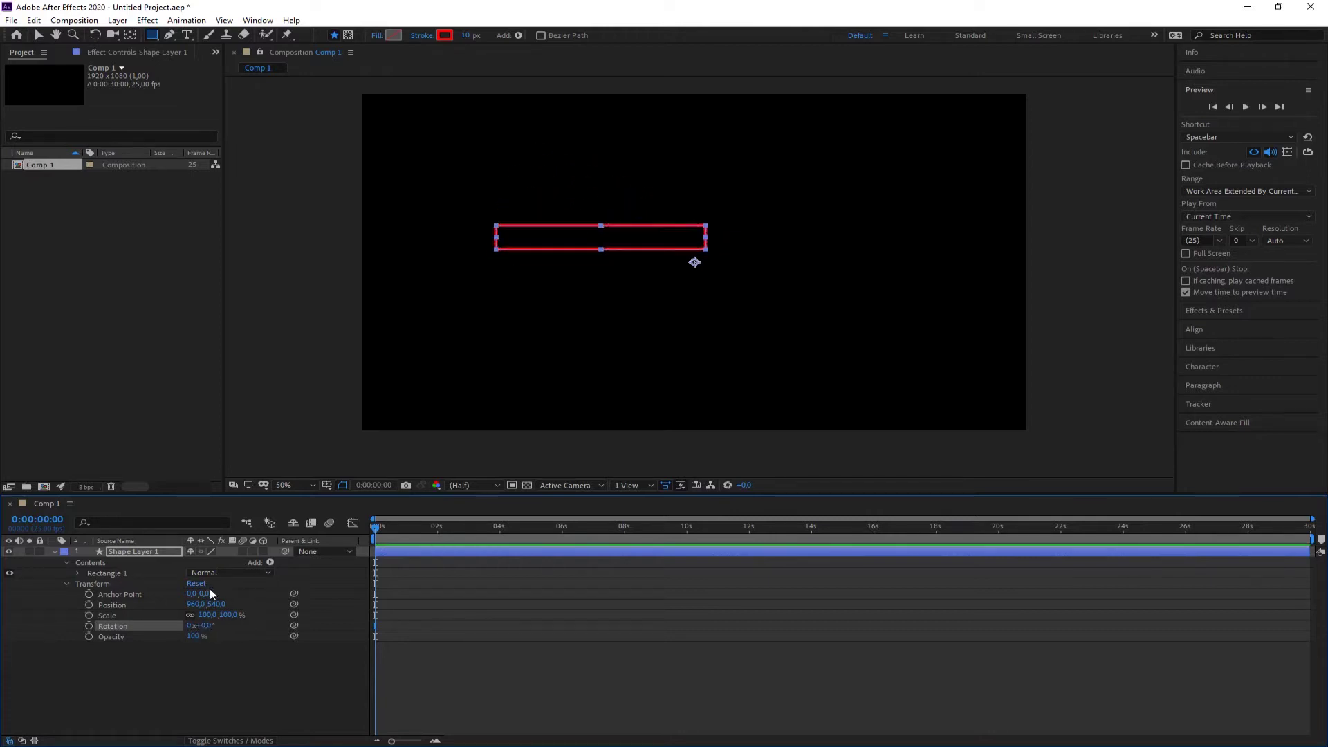
Add the expression wiggle(2,90) to the shape layer's rotation and scrub through the timeline to preview the motion.
click(89, 626)
alt+click(88, 623)
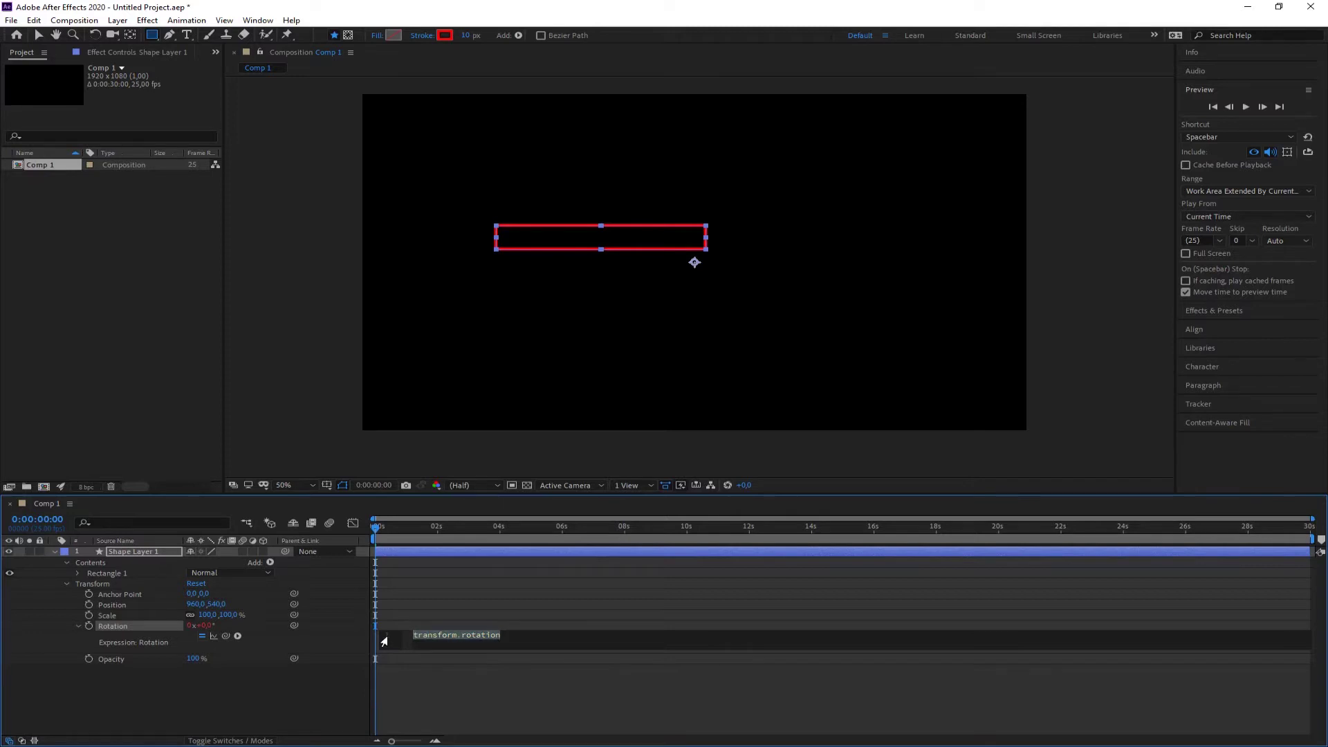
key(BackSpace)
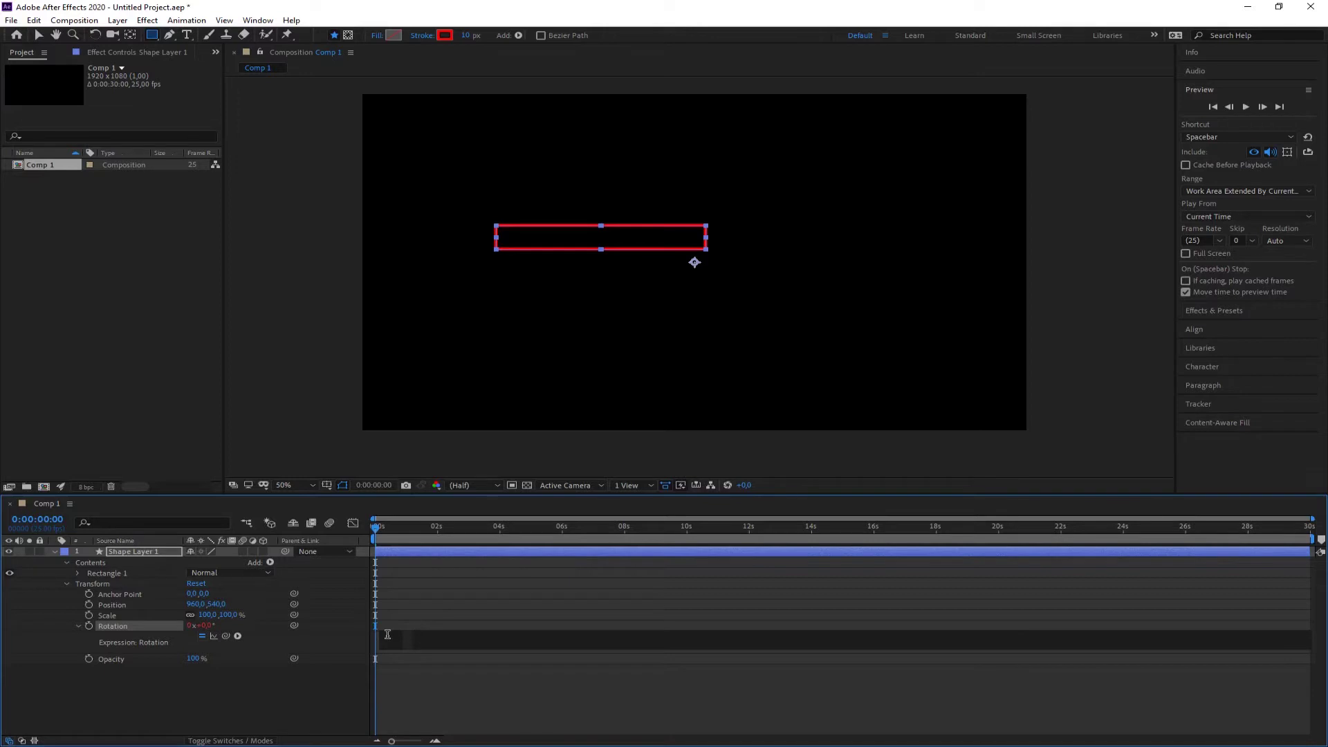
text(wiggle)
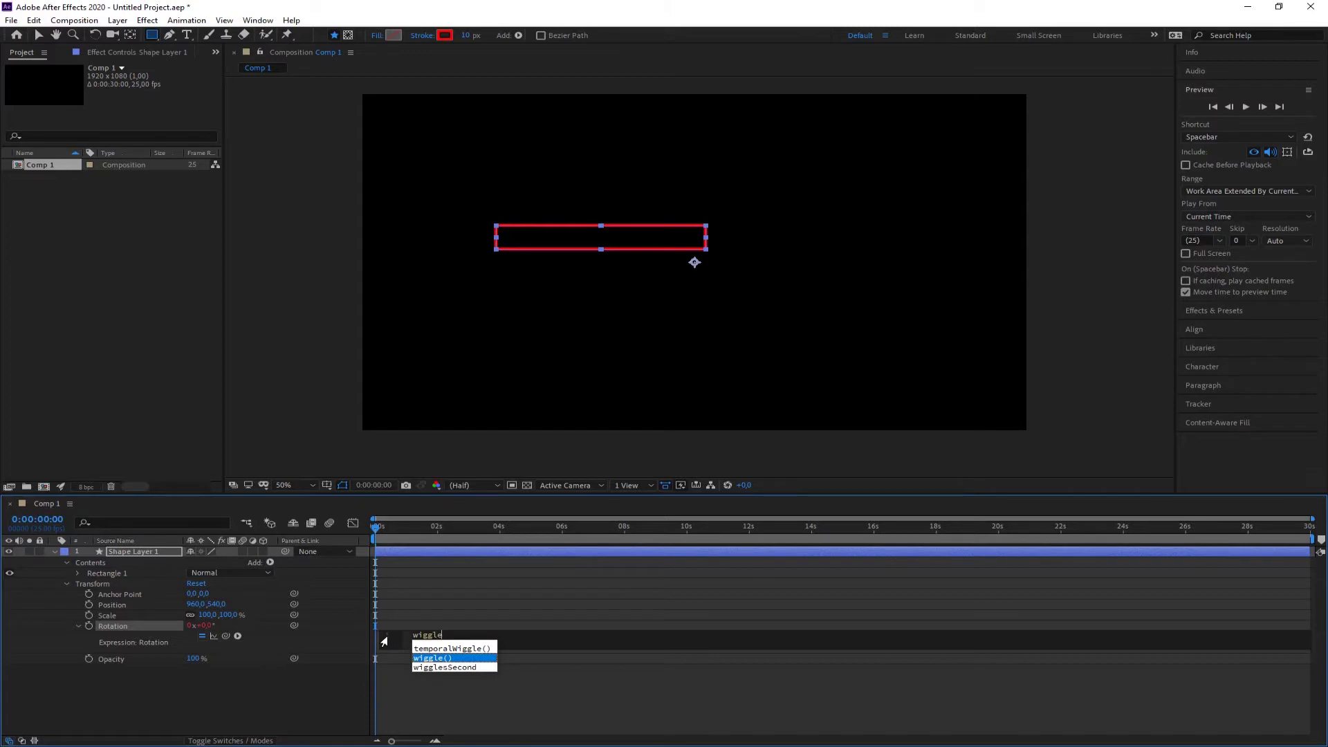
key(Return)
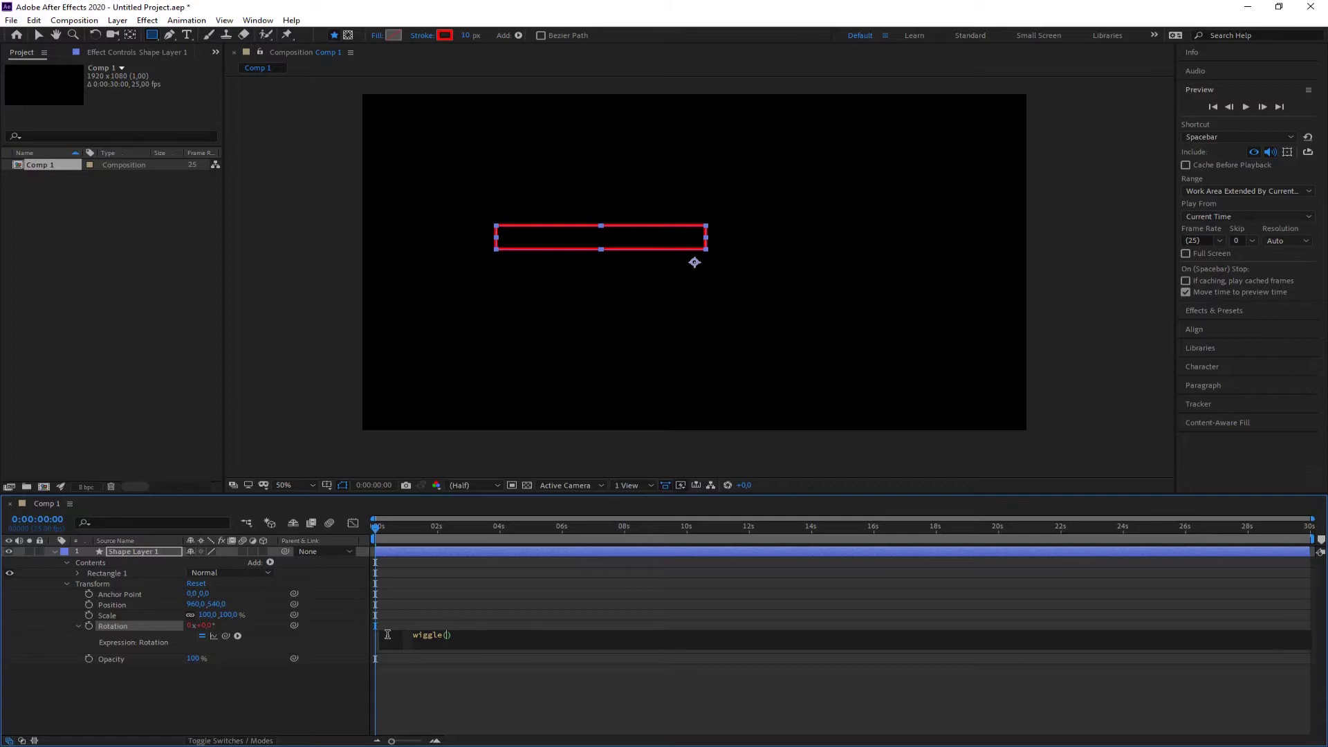
text(2,)
text(90)
click(379, 531)
drag(379, 530, 348, 548)
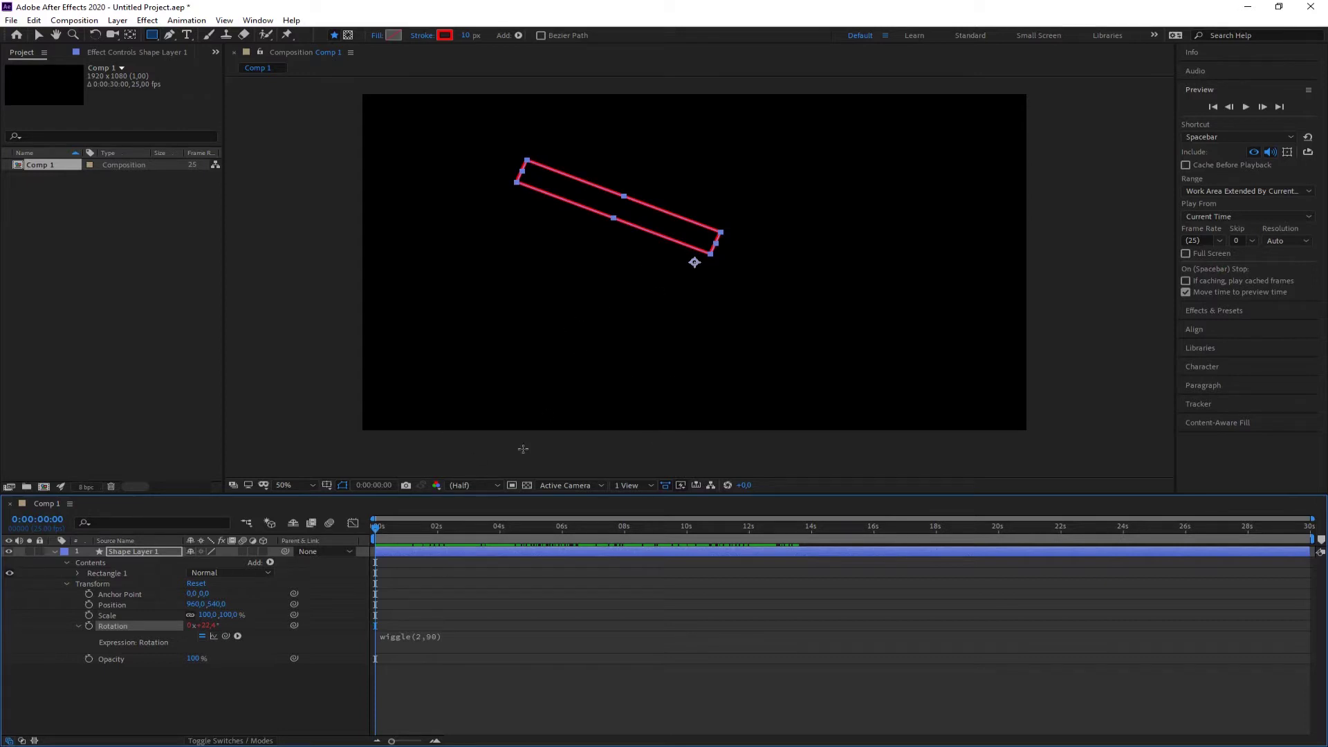
Try a lower wiggle frequency by changing the rotation expression to wiggle(0.5,90) and scrub the timeline to preview it.
click(420, 639)
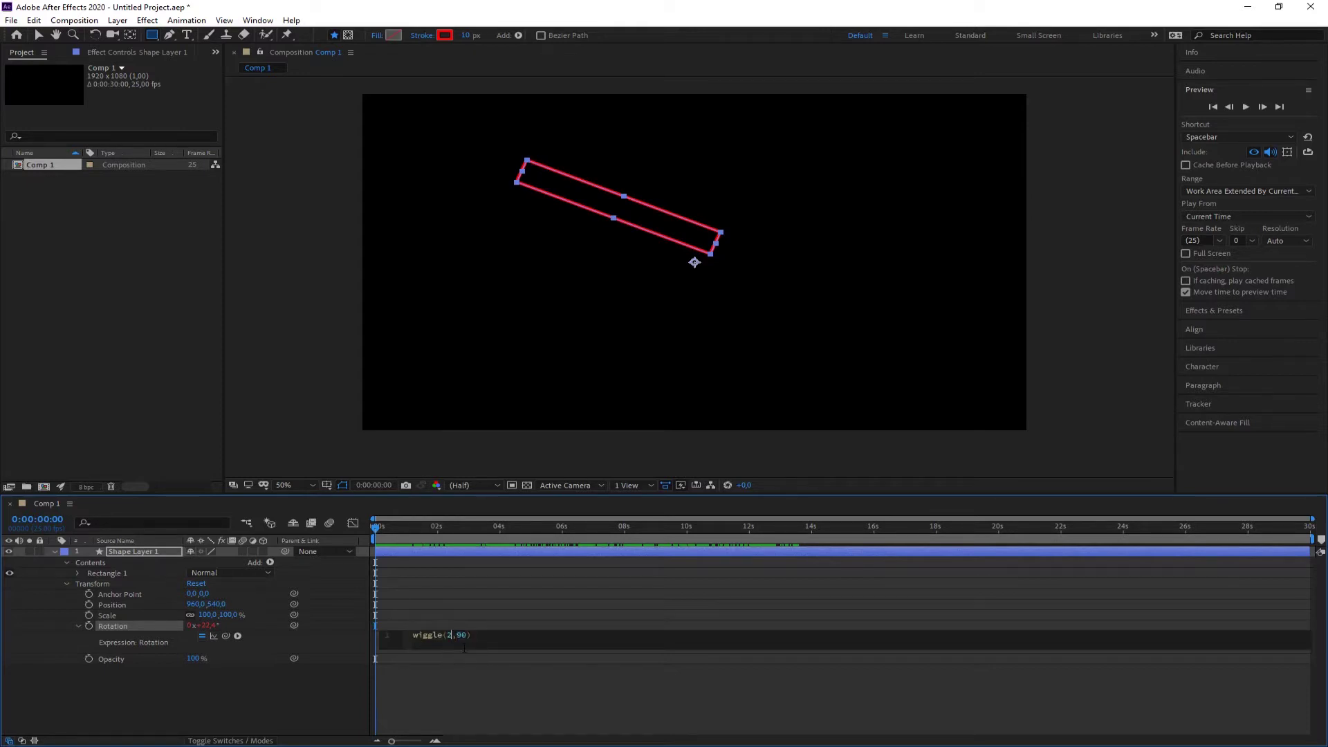
key(BackSpace)
text(0.5)
mouse_move(380, 525)
mouse_down()
mouse_move(787, 529)
mouse_move(375, 531)
mouse_up()
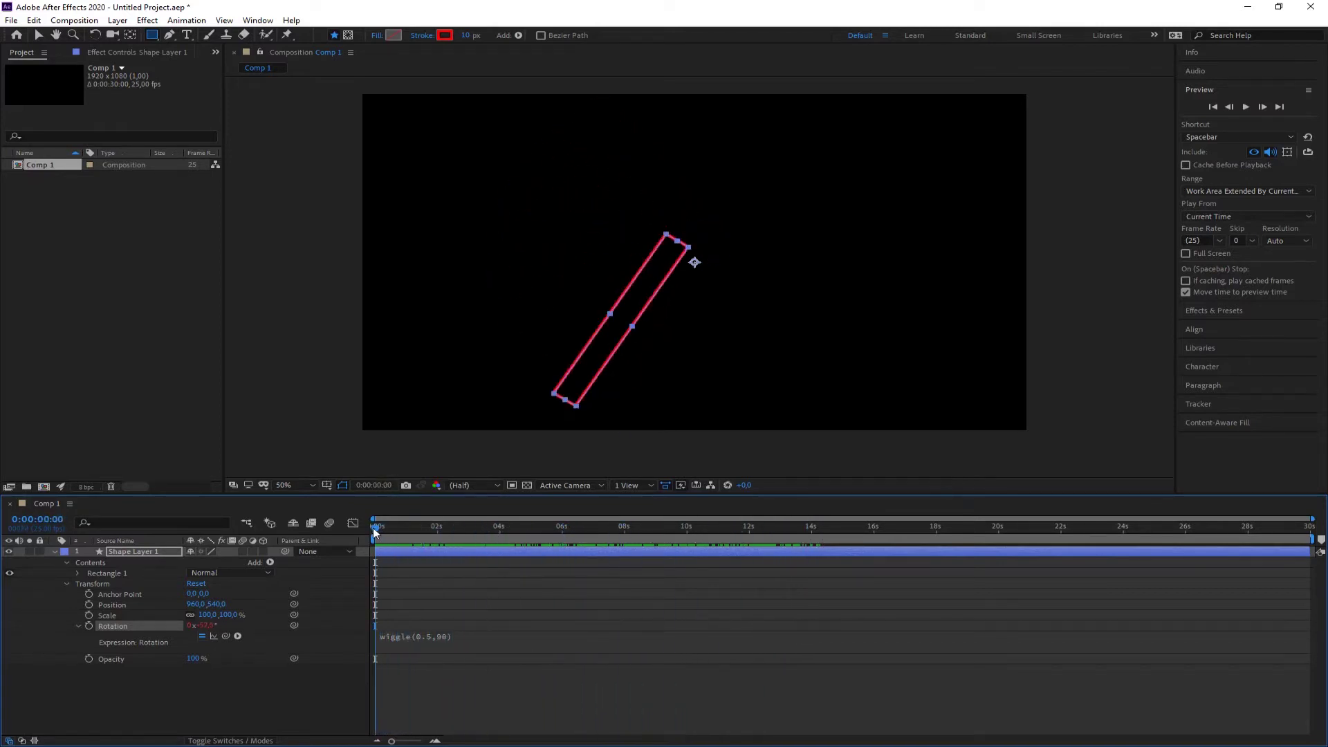
Set the rotation expression to wiggle(2,90) and scrub the timeline forward and back to the start to preview it.
click(428, 637)
double_click(460, 635)
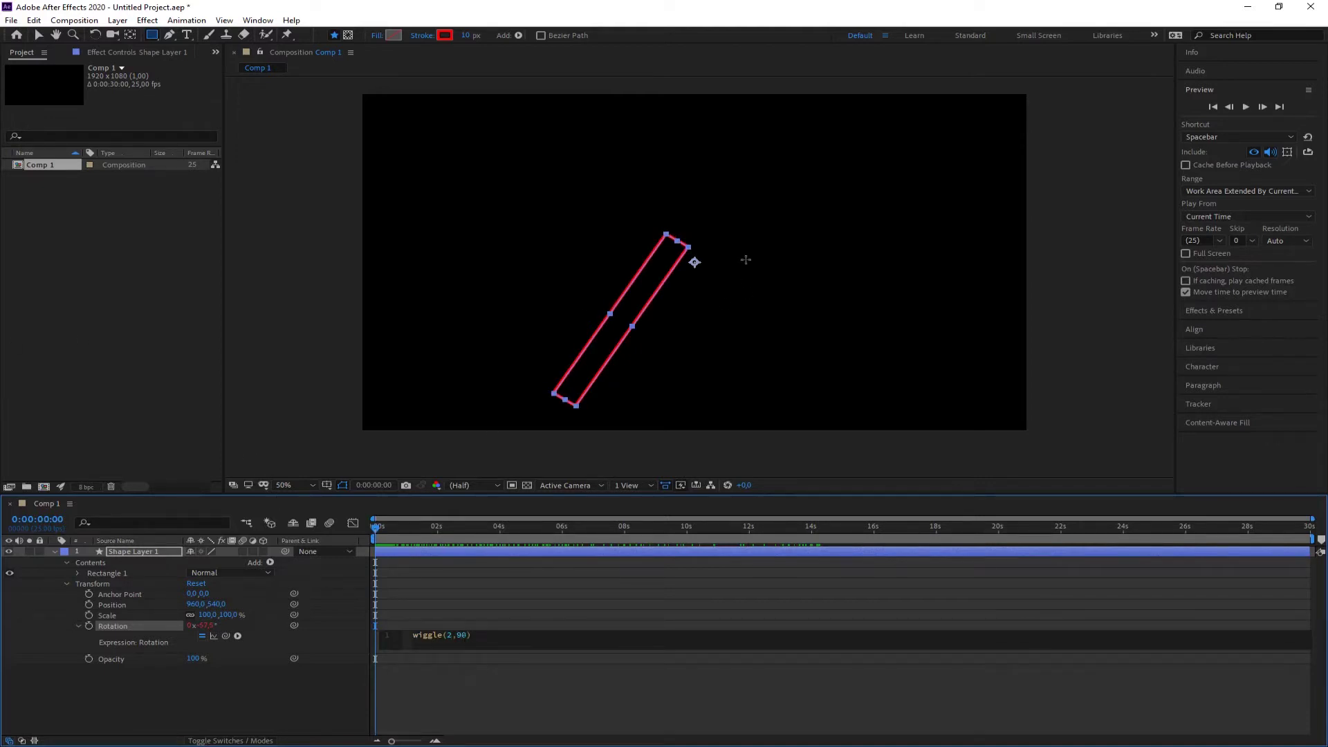
click(379, 525)
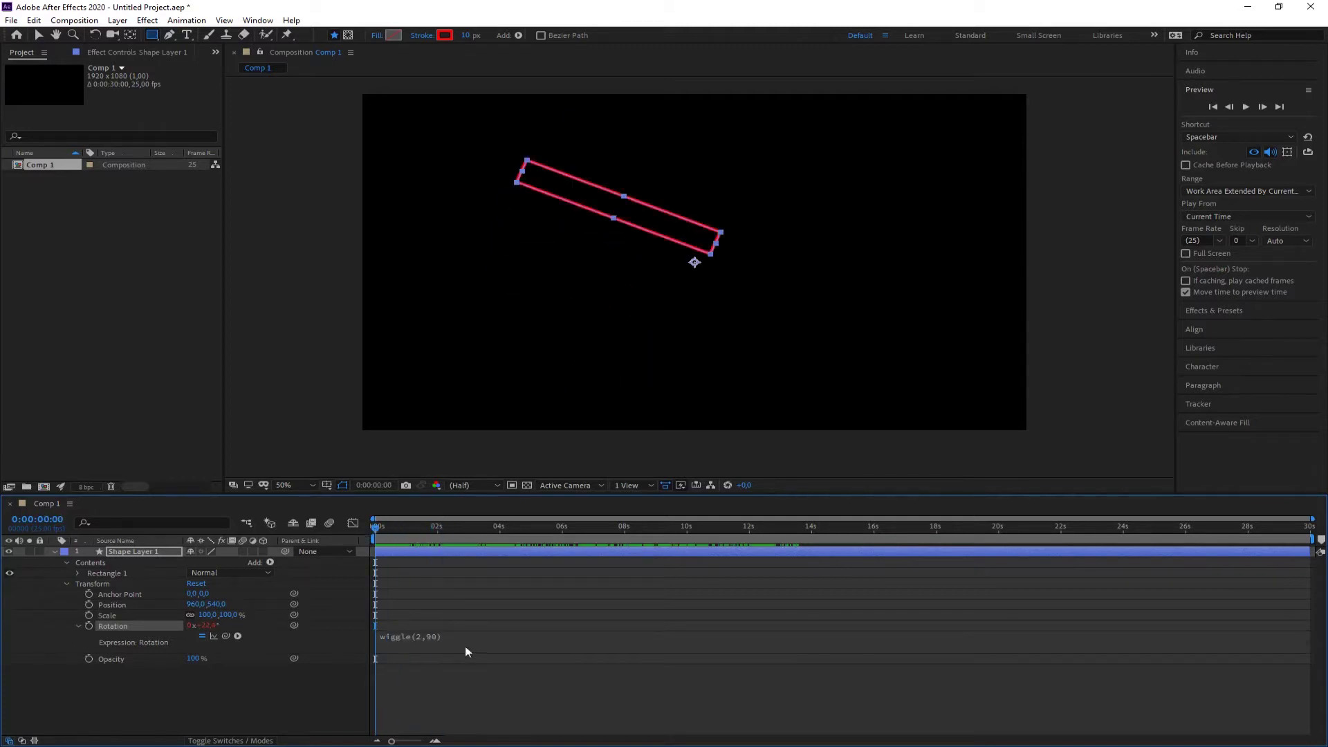
drag(379, 528, 588, 533)
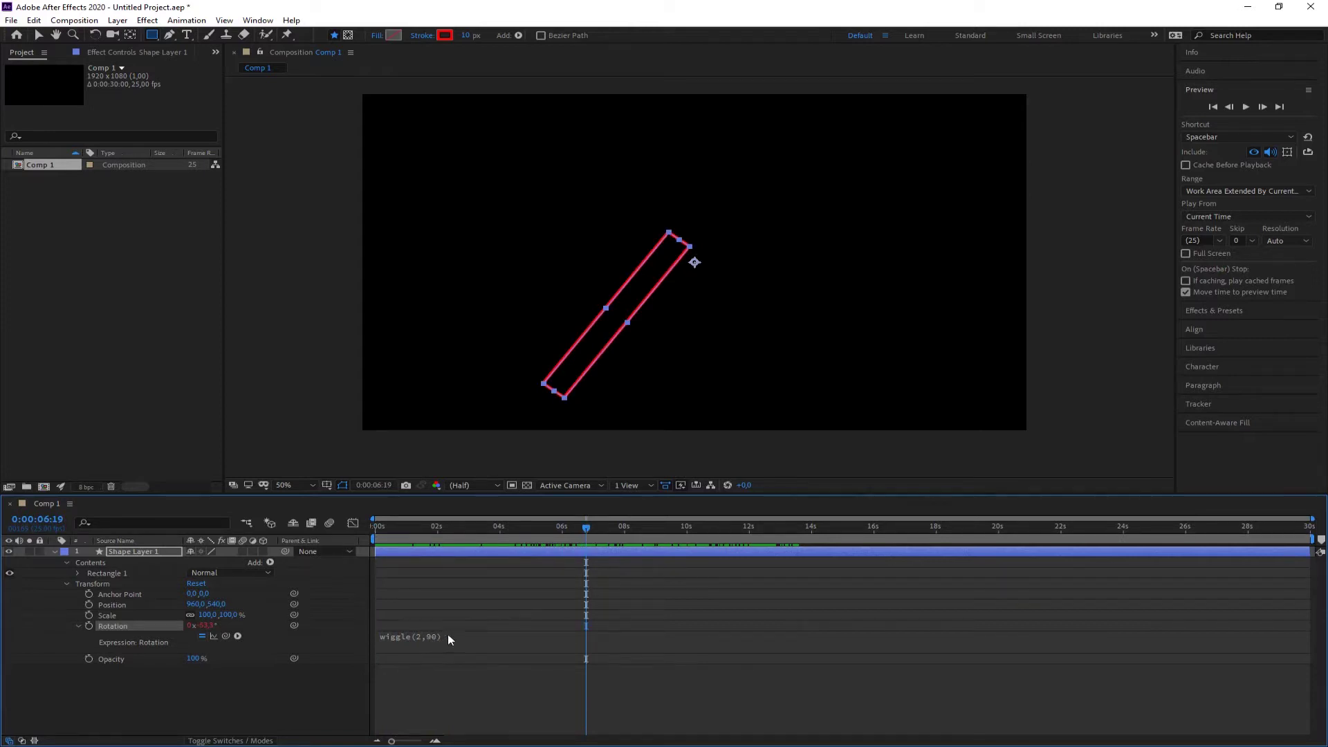
drag(587, 529, 306, 543)
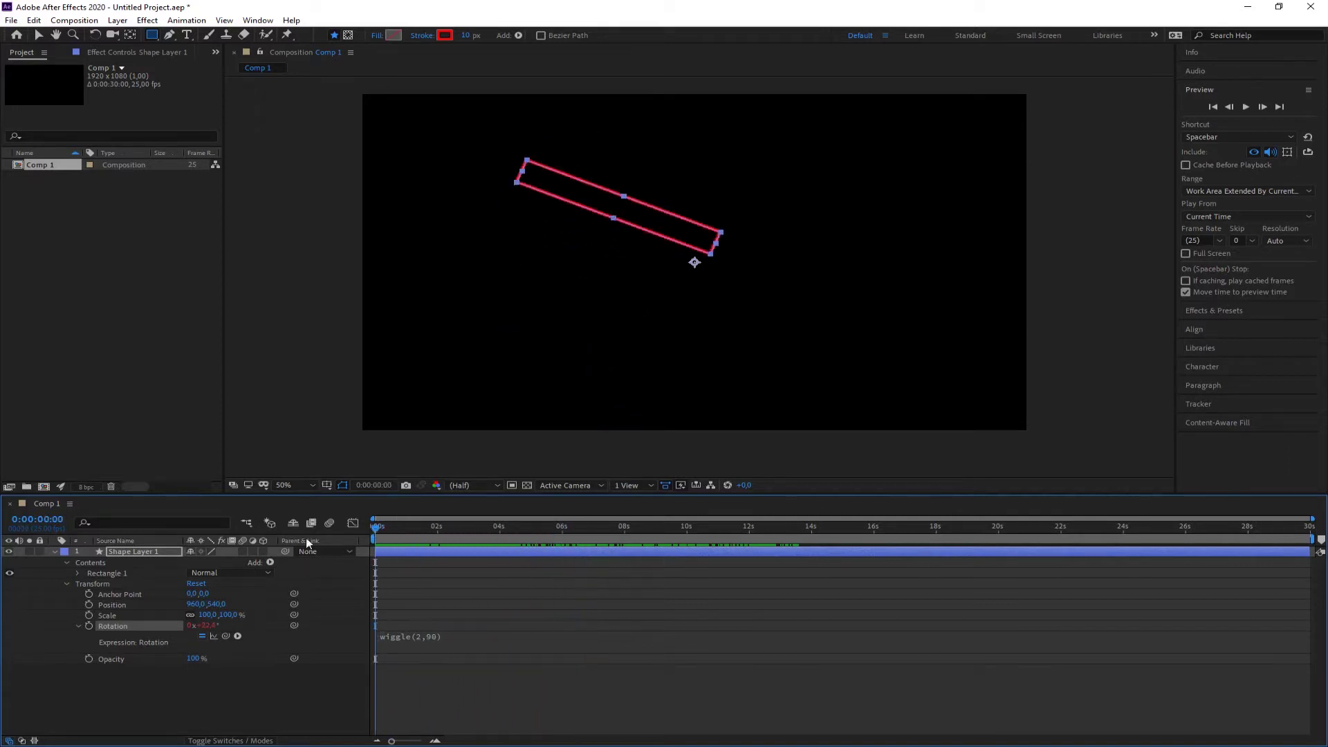
Duplicate Shape Layer 1 and move the duplicate bar into the right half of the composition.
click(53, 550)
click(143, 578)
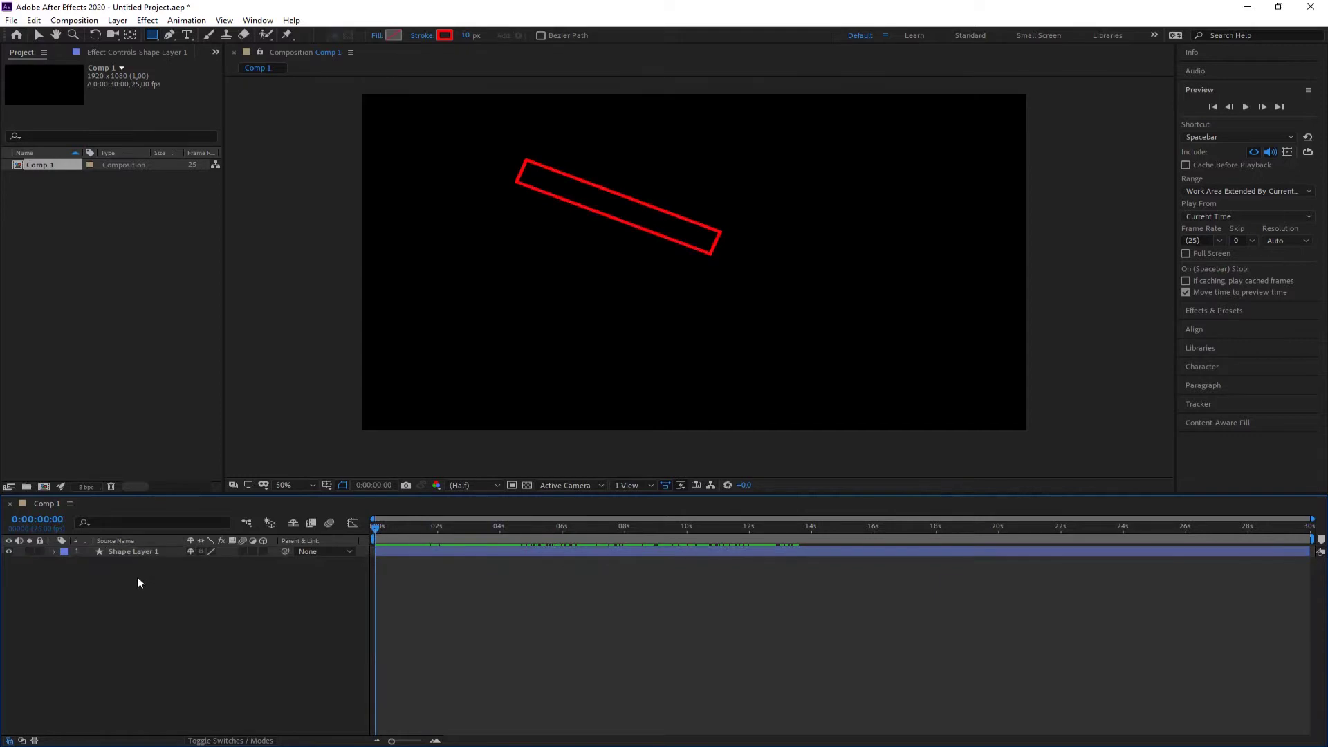
click(131, 551)
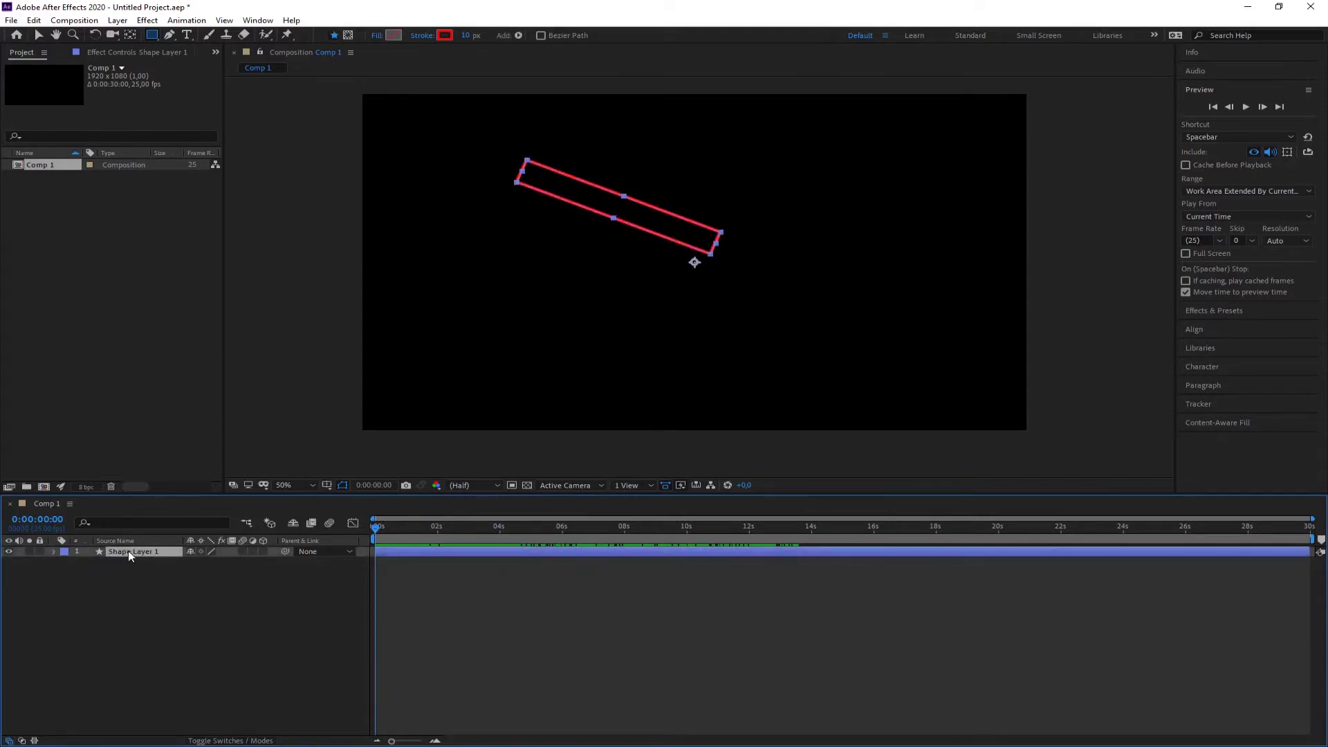
key(ctrl+d)
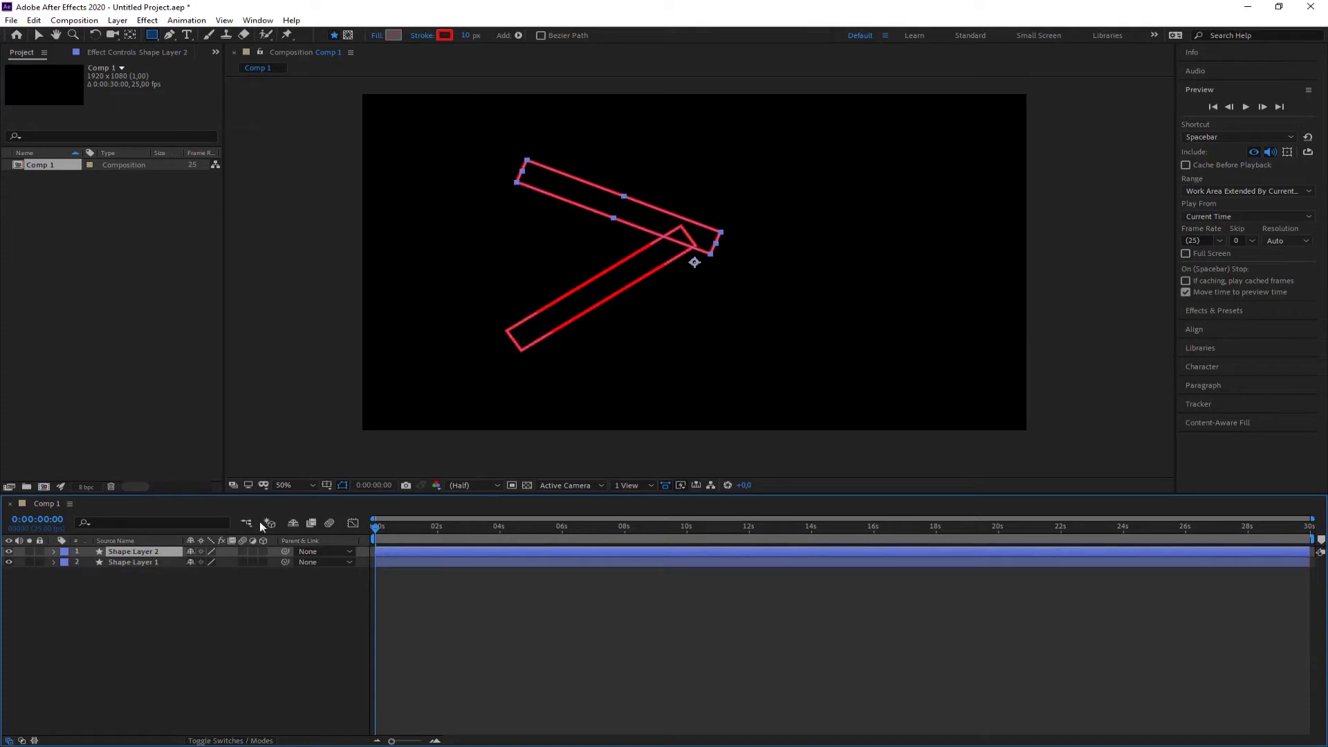
click(38, 35)
drag(706, 266, 904, 249)
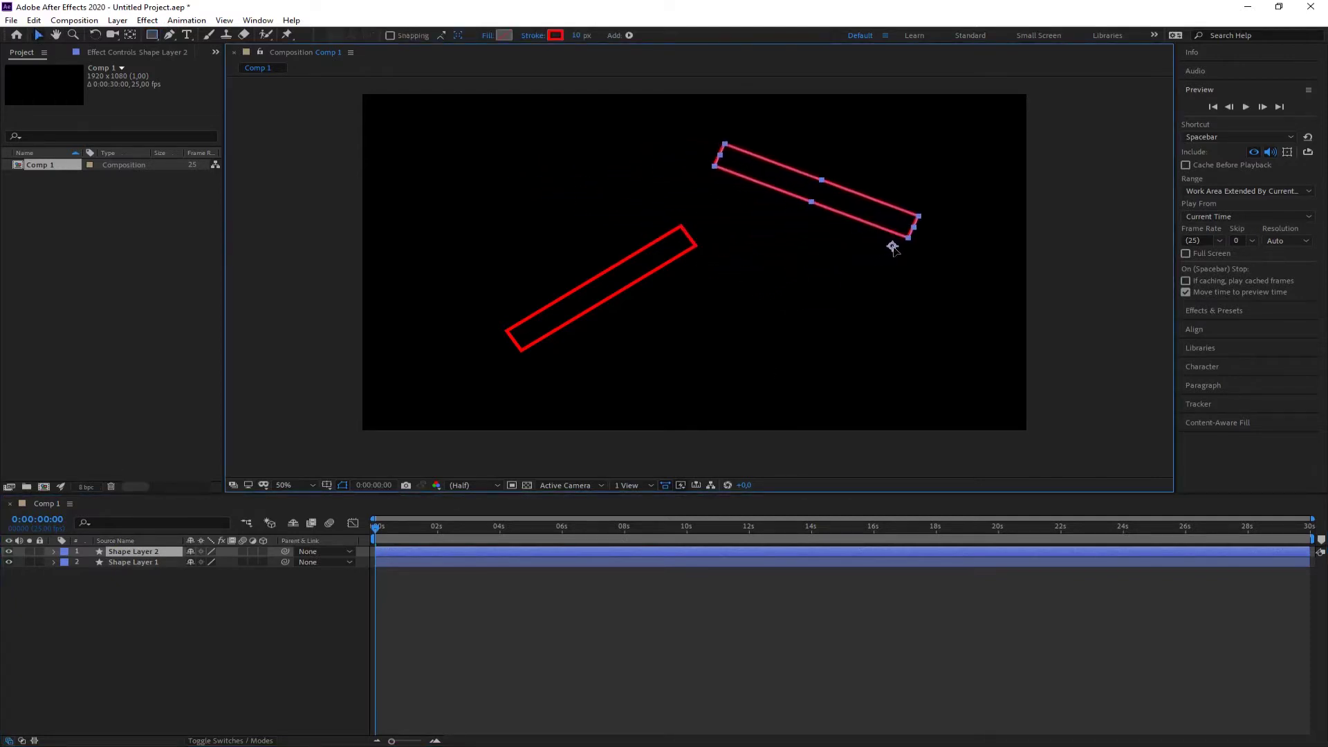
Move the original Shape Layer 1 bar further left and play the preview to compare both bars' rotation.
click(677, 262)
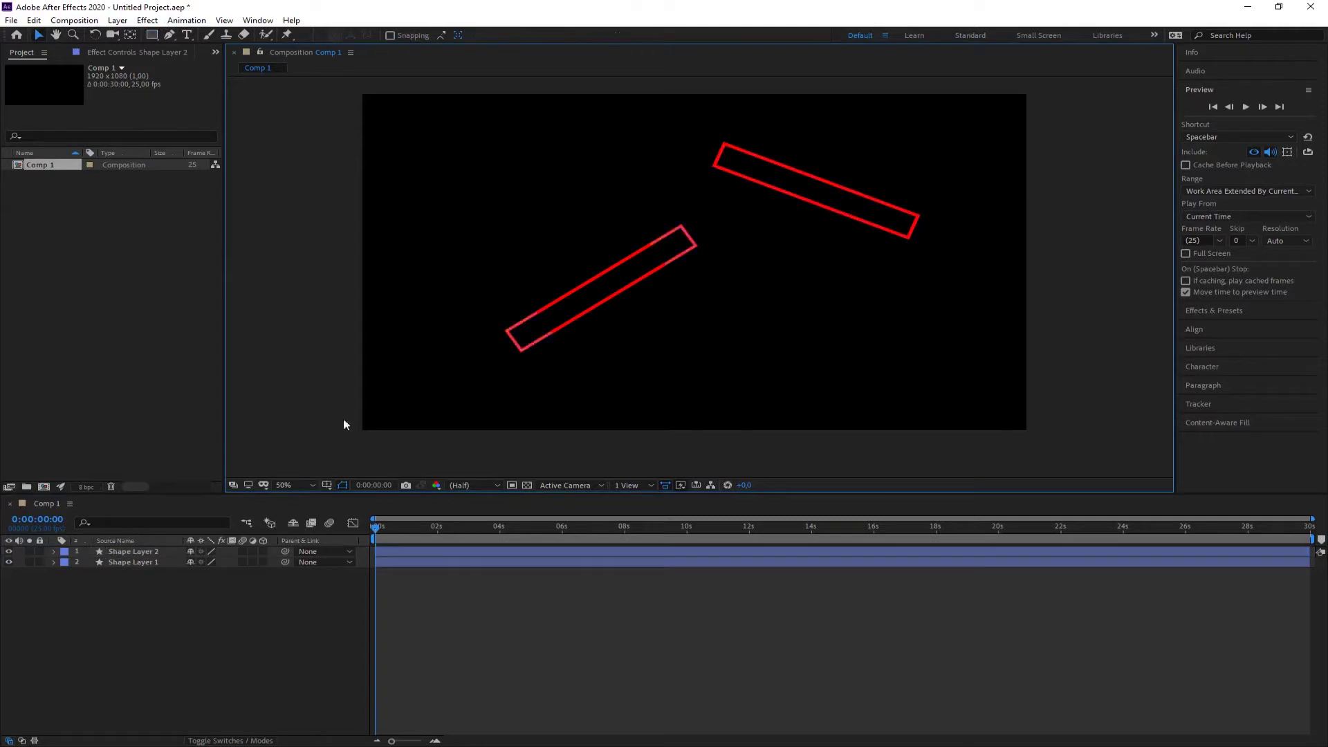
click(694, 262)
drag(694, 263, 583, 248)
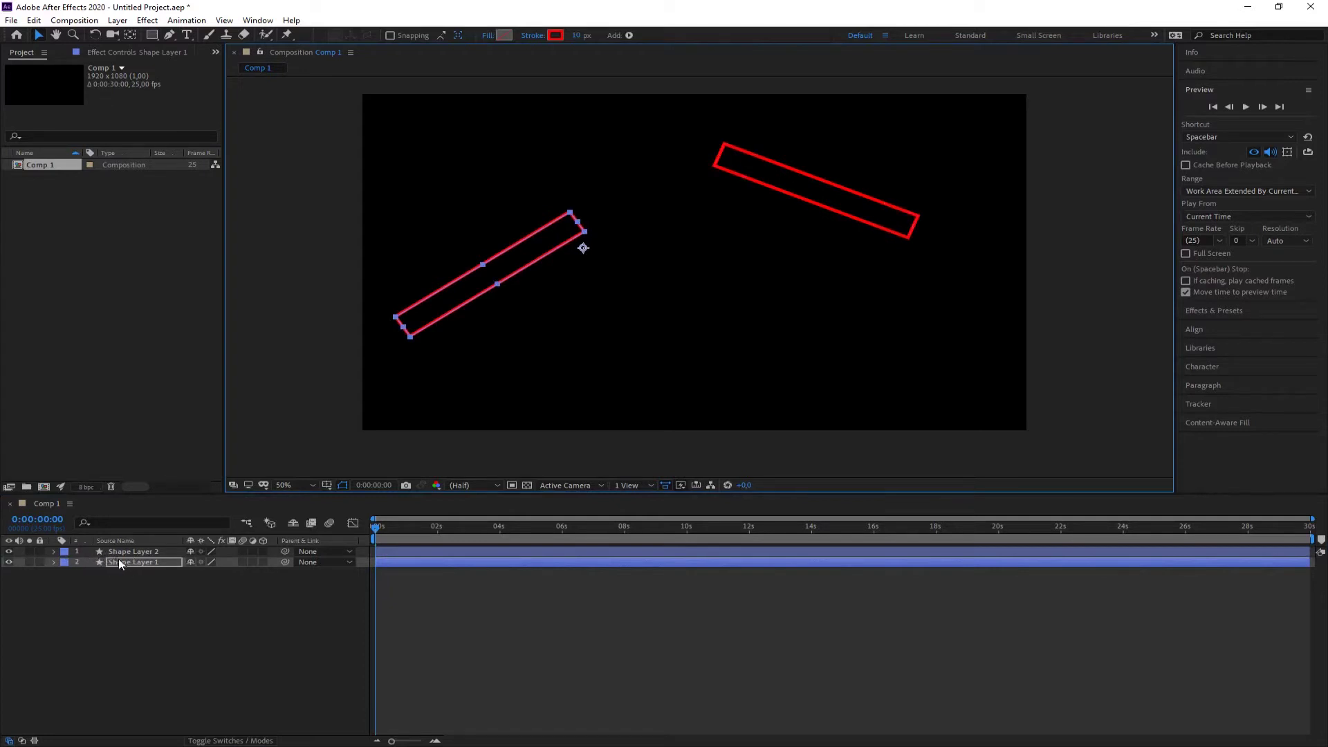
click(1246, 107)
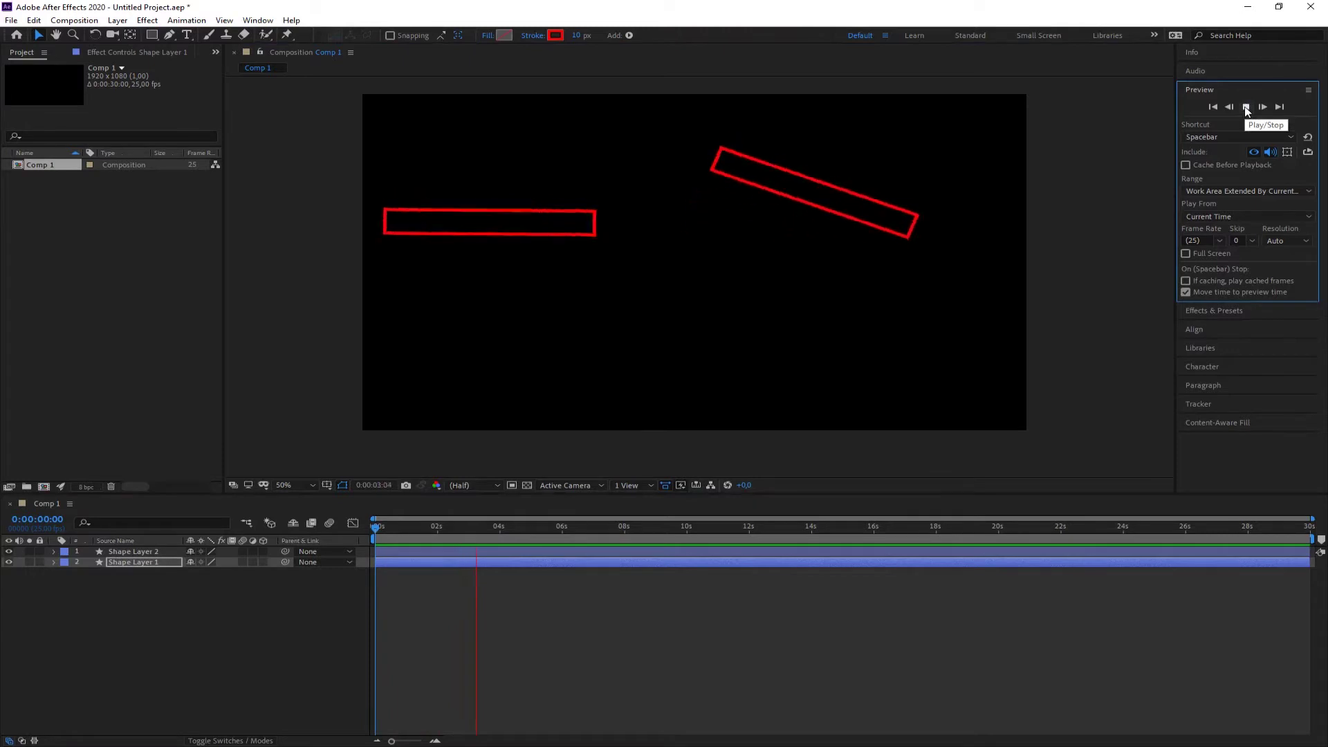
key(space)
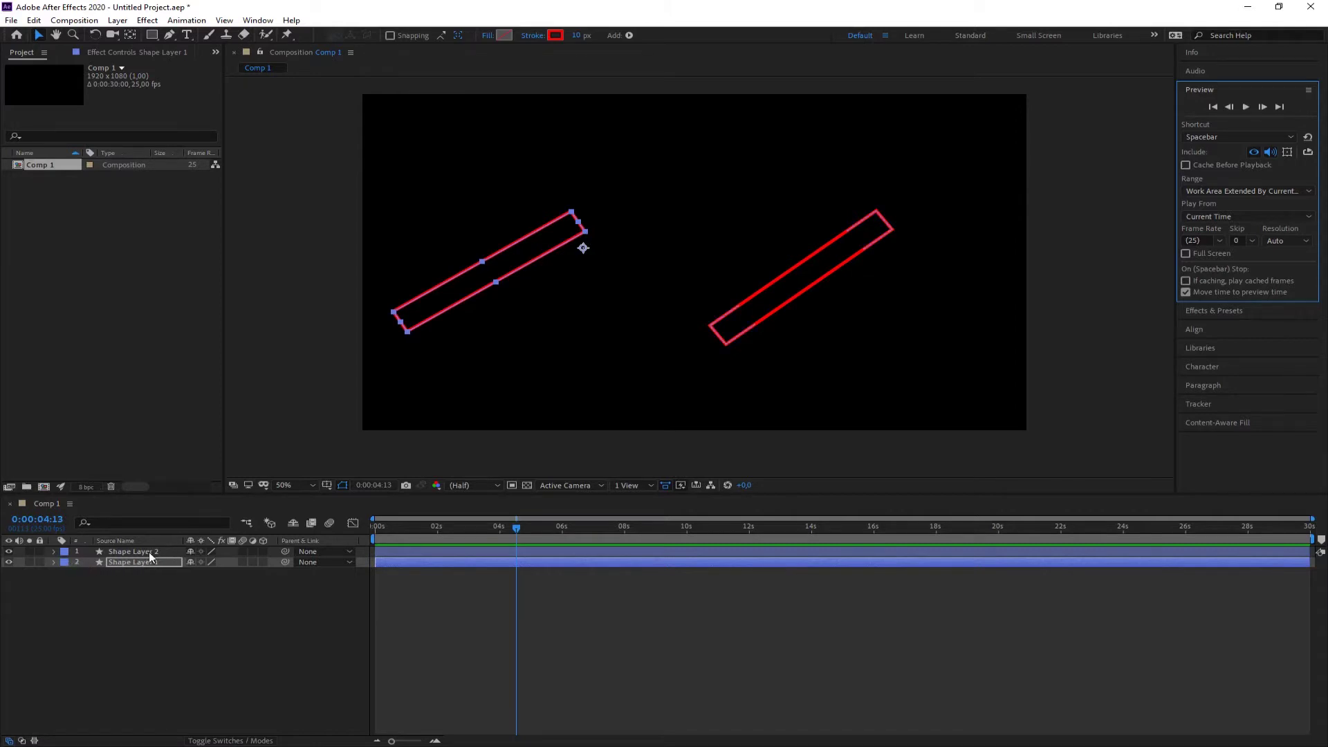
Reorder the layers so Shape Layer 2 sits below Shape Layer 1, and scrub the timeline to compare their motion.
drag(156, 551, 141, 564)
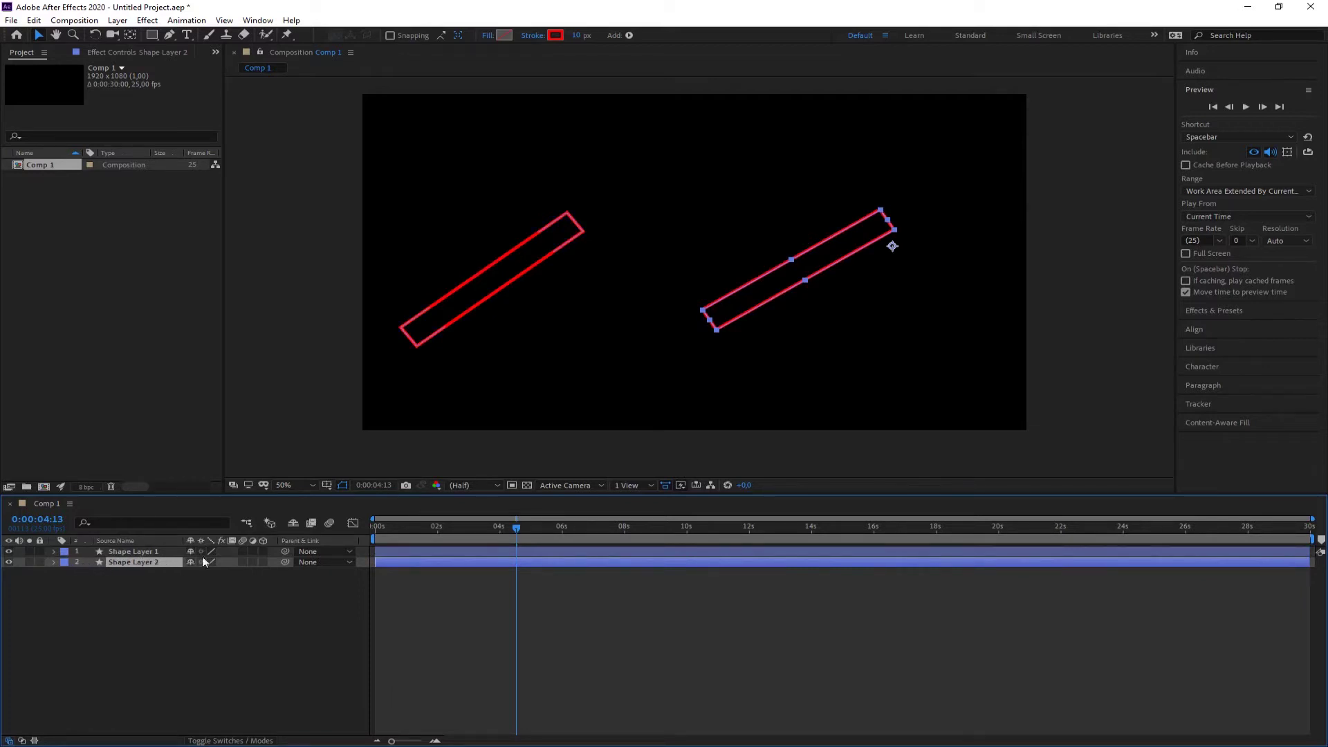
click(508, 529)
drag(508, 528, 555, 530)
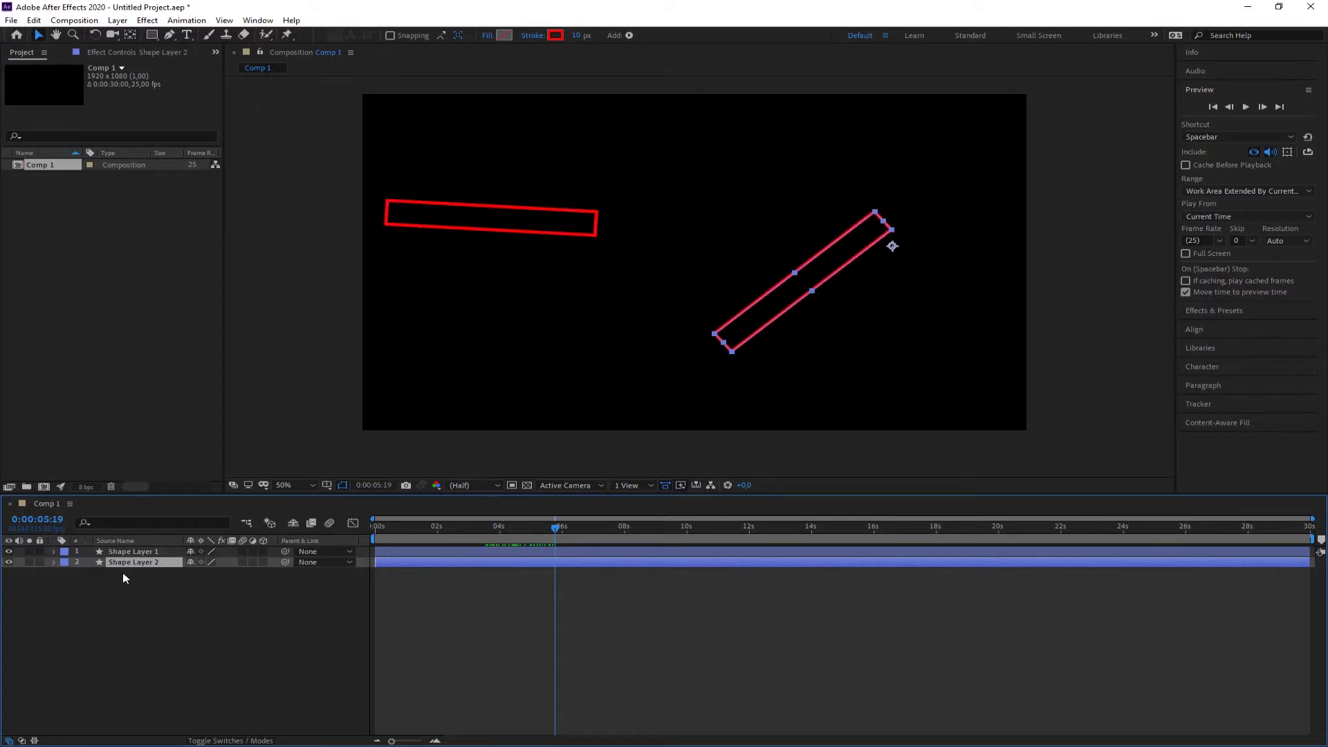
Change Shape Layer 2's rotation expression to seedRandom(1);wiggle(2,90) and scrub back to the start to compare both bars.
click(54, 561)
click(65, 583)
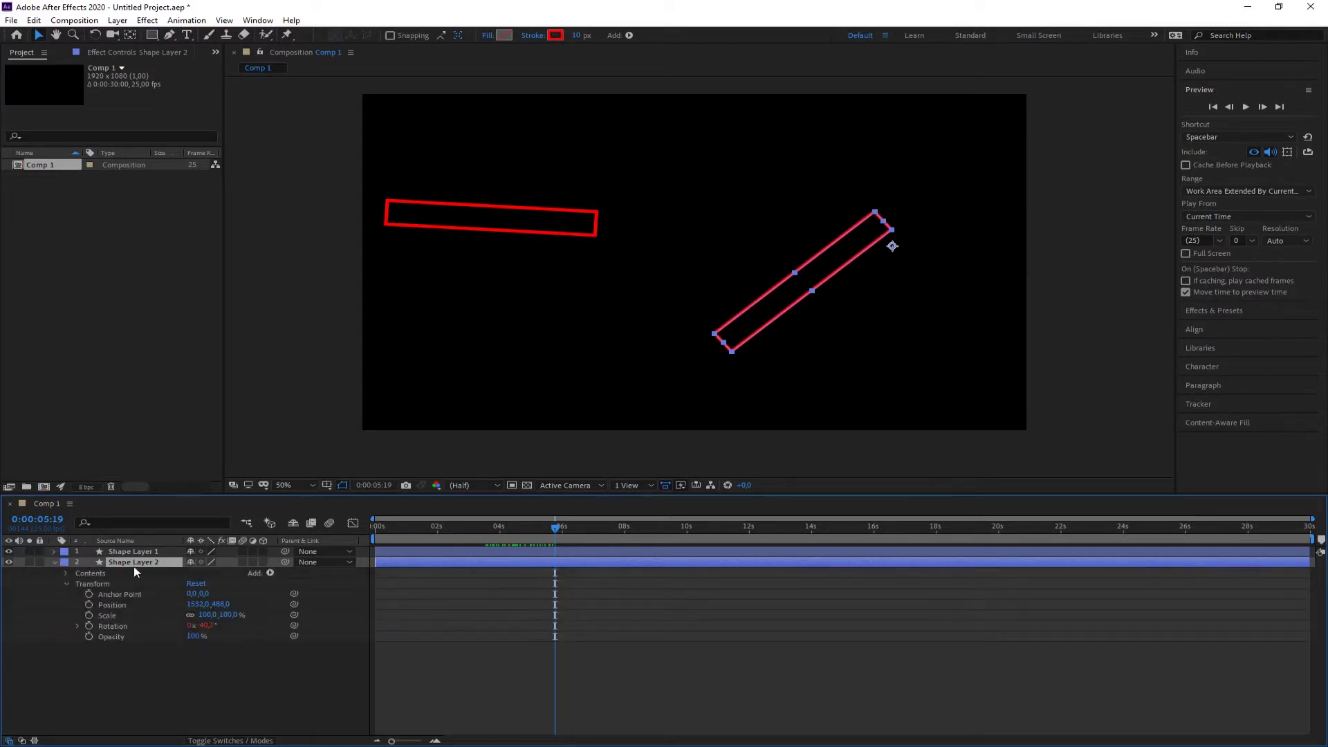
click(78, 625)
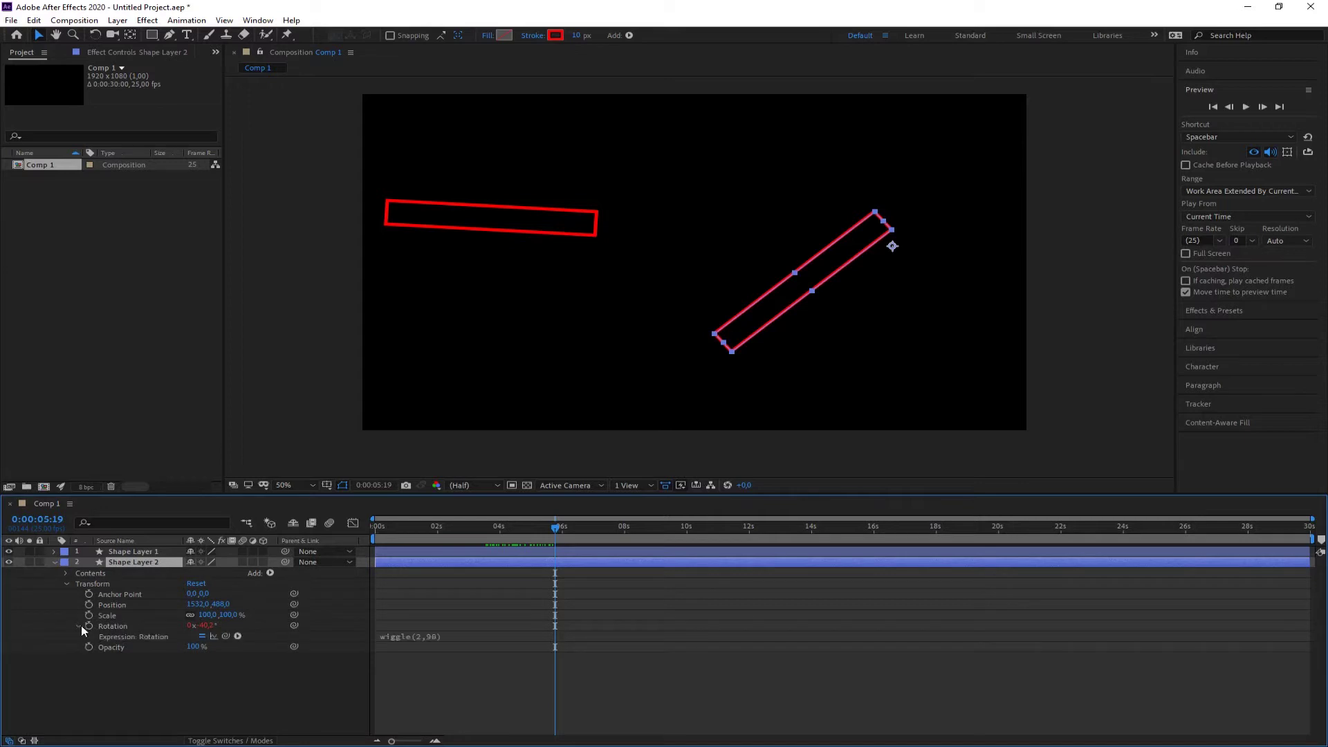
click(380, 636)
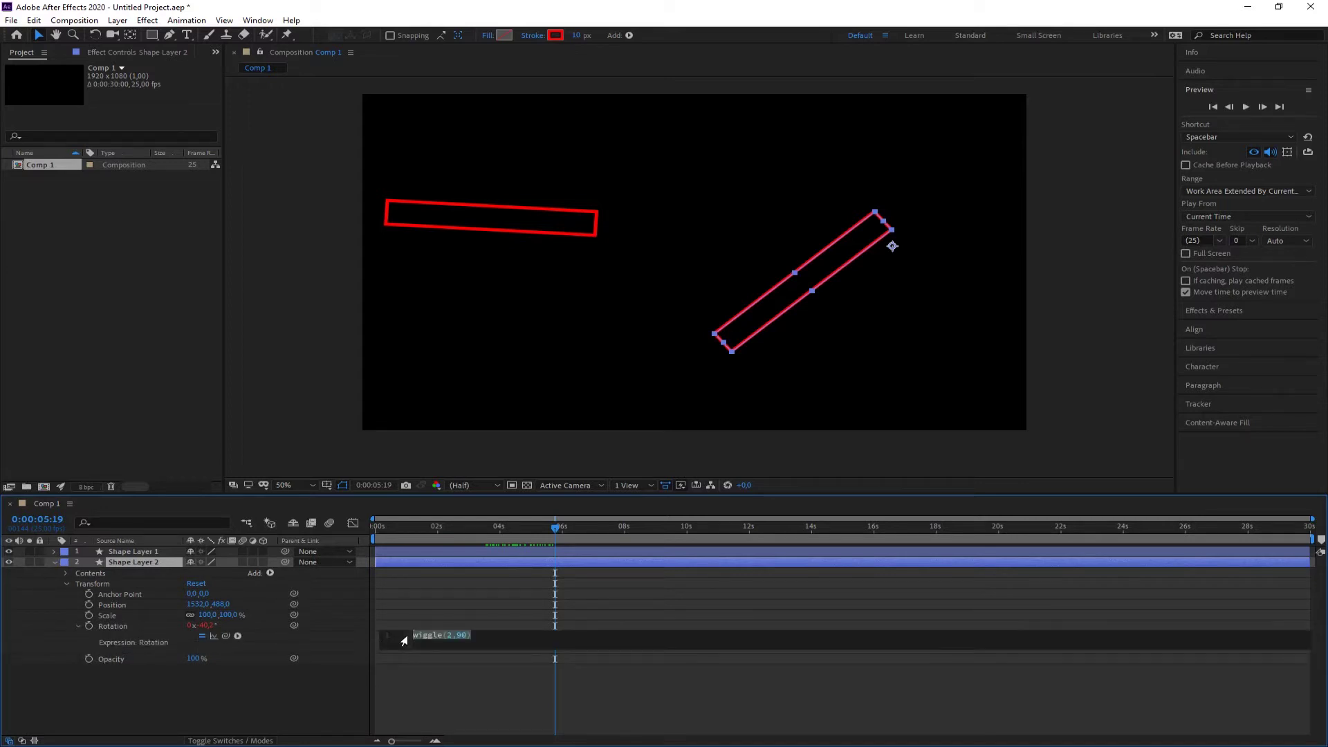
click(416, 637)
text(seed)
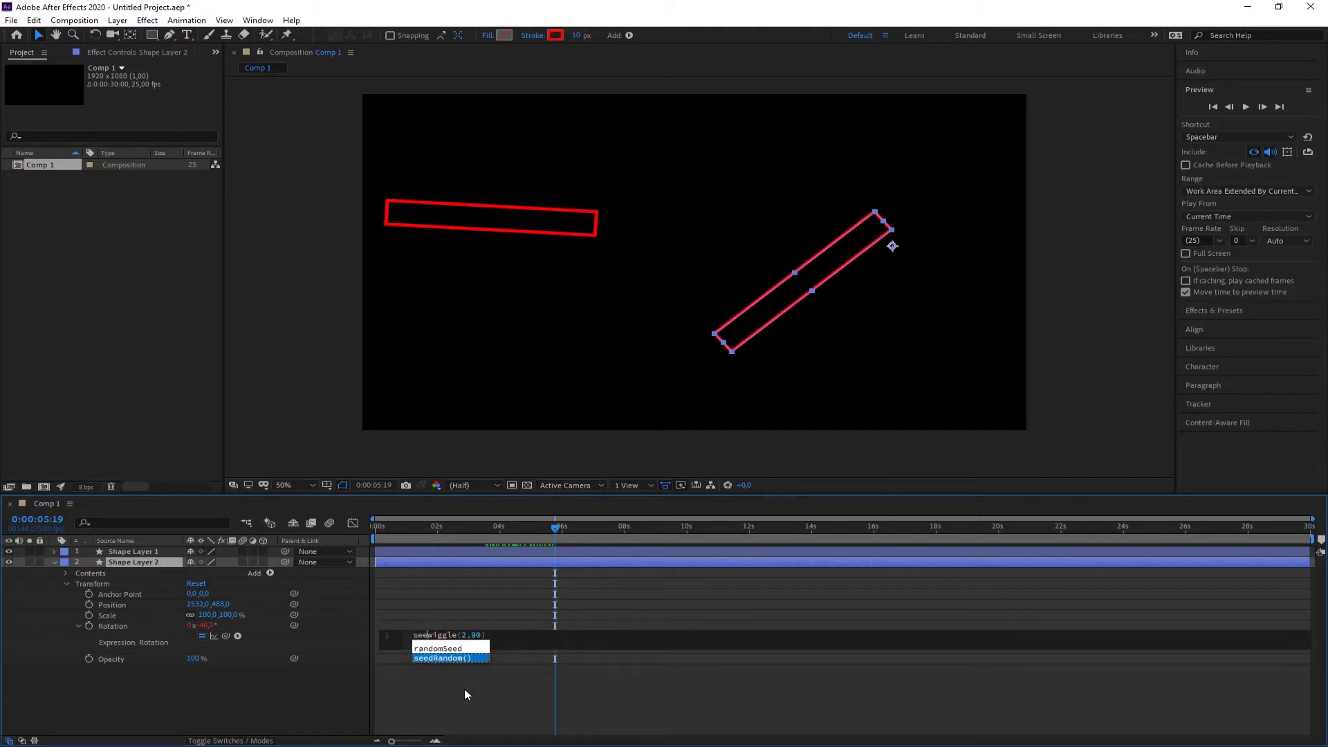
text(Random)
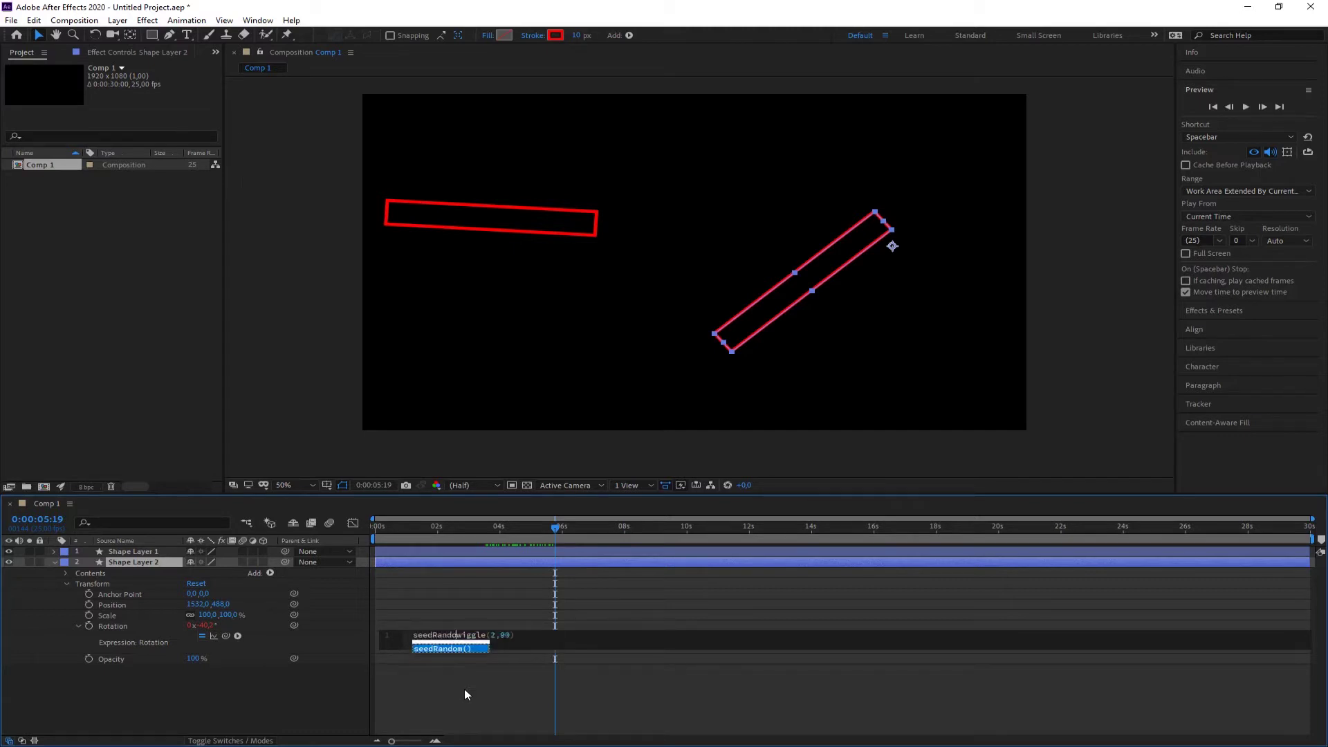
key(Return)
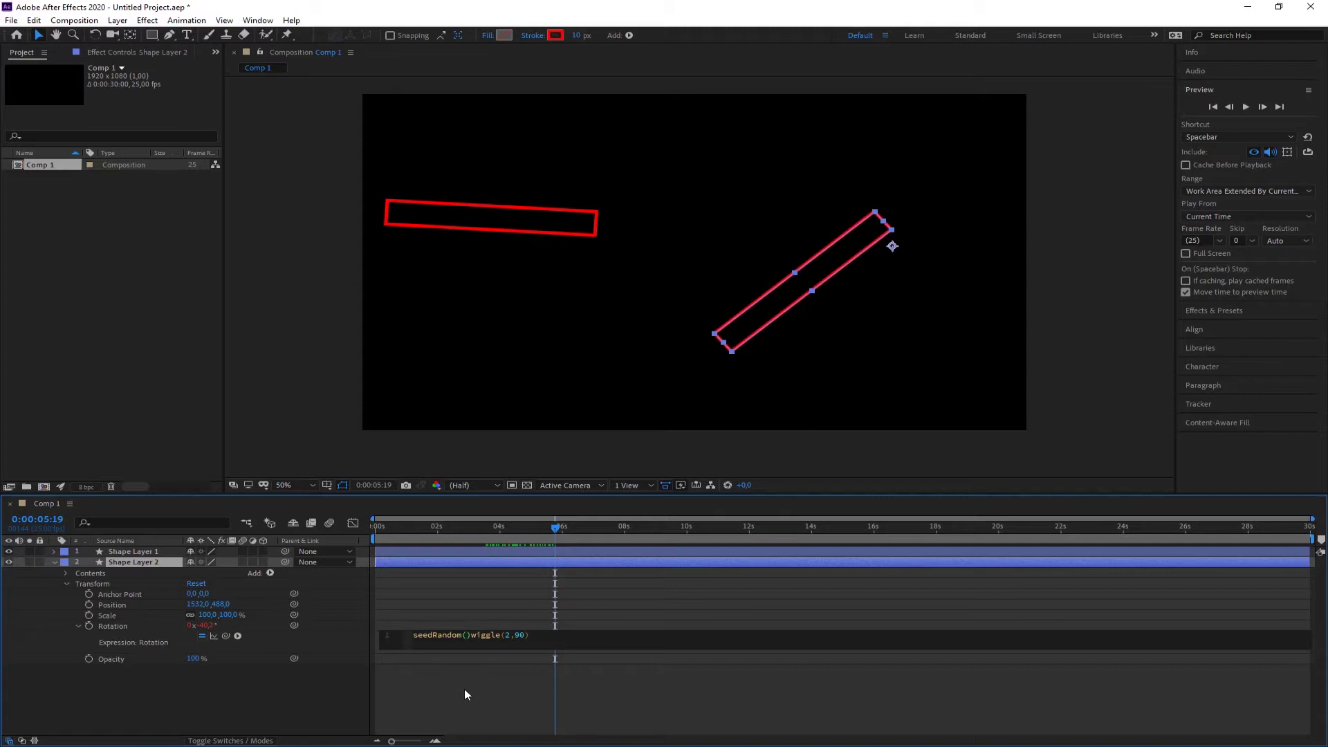
text(1)
drag(556, 529, 367, 536)
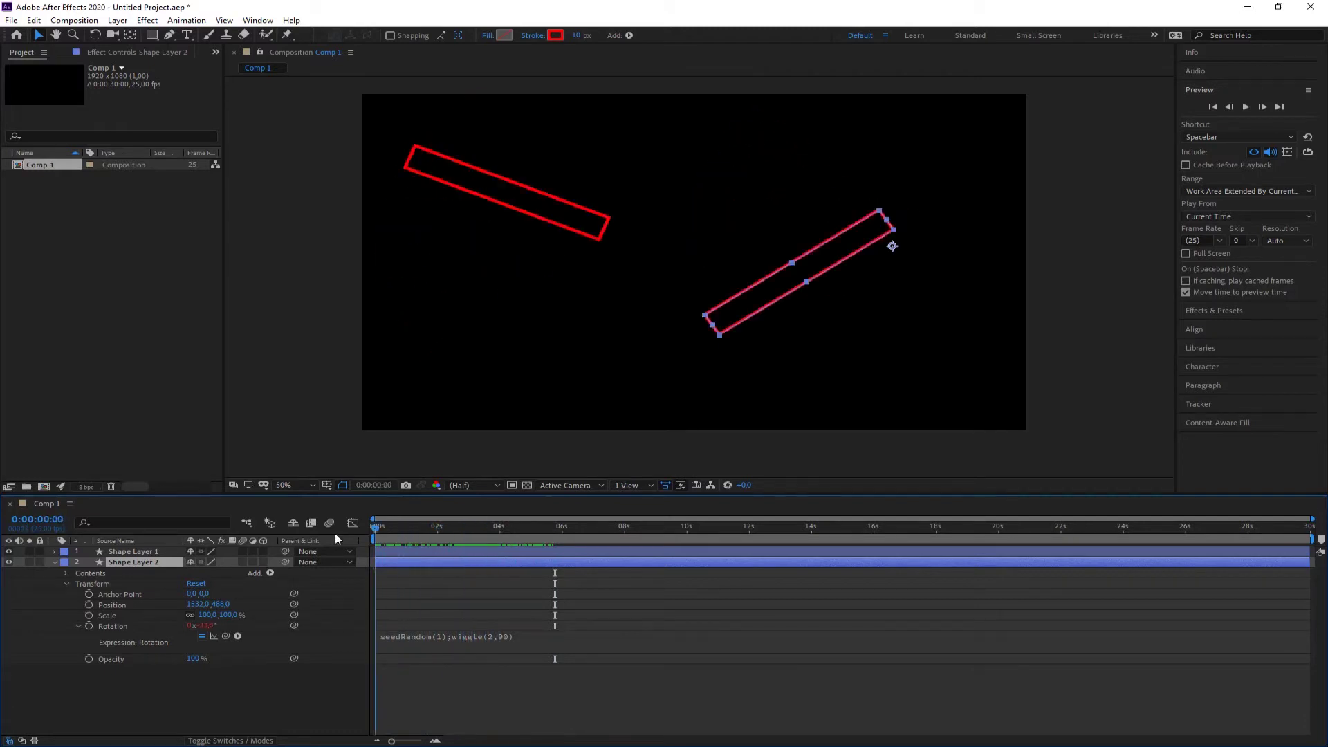
Set the seed in Shape Layer 2's rotation expression to 0 and scrub the timeline to compare both bars.
click(437, 641)
click(471, 640)
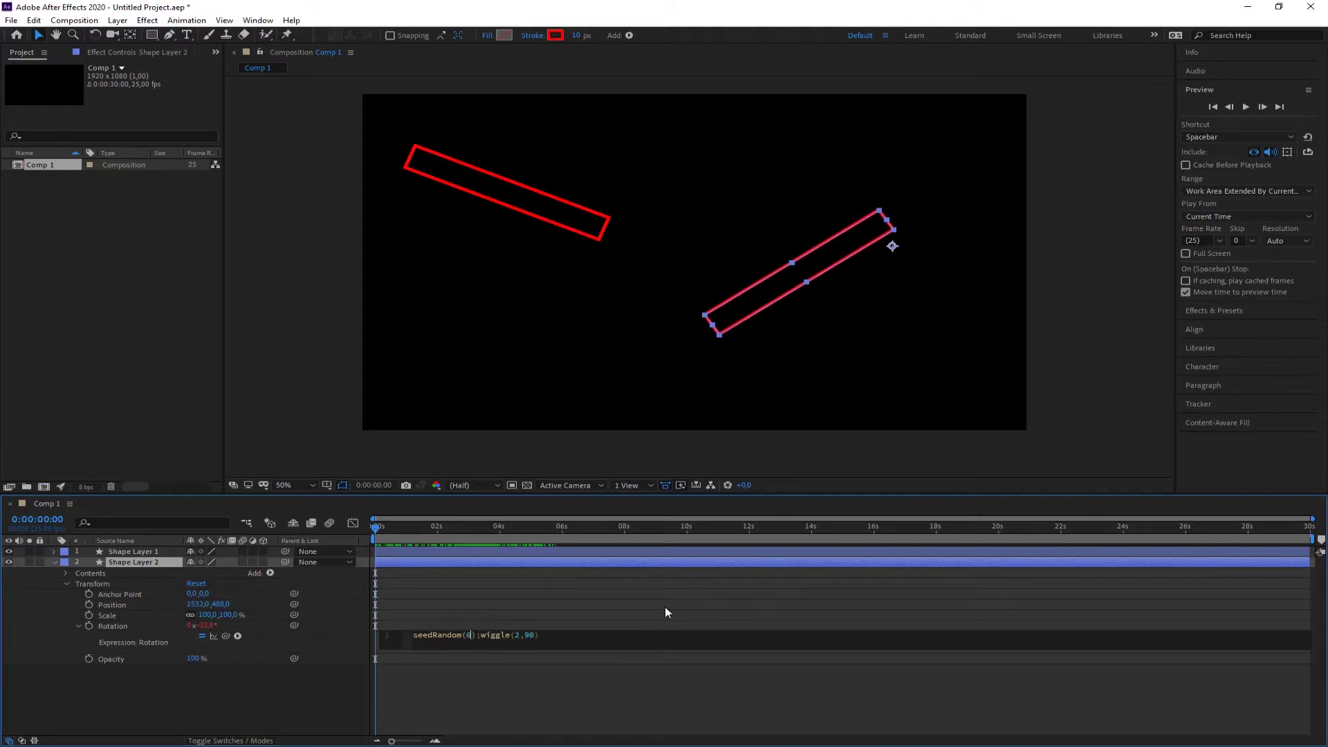
key(BackSpace)
text(0)
key(Return)
key(BackSpace)
drag(377, 527, 437, 526)
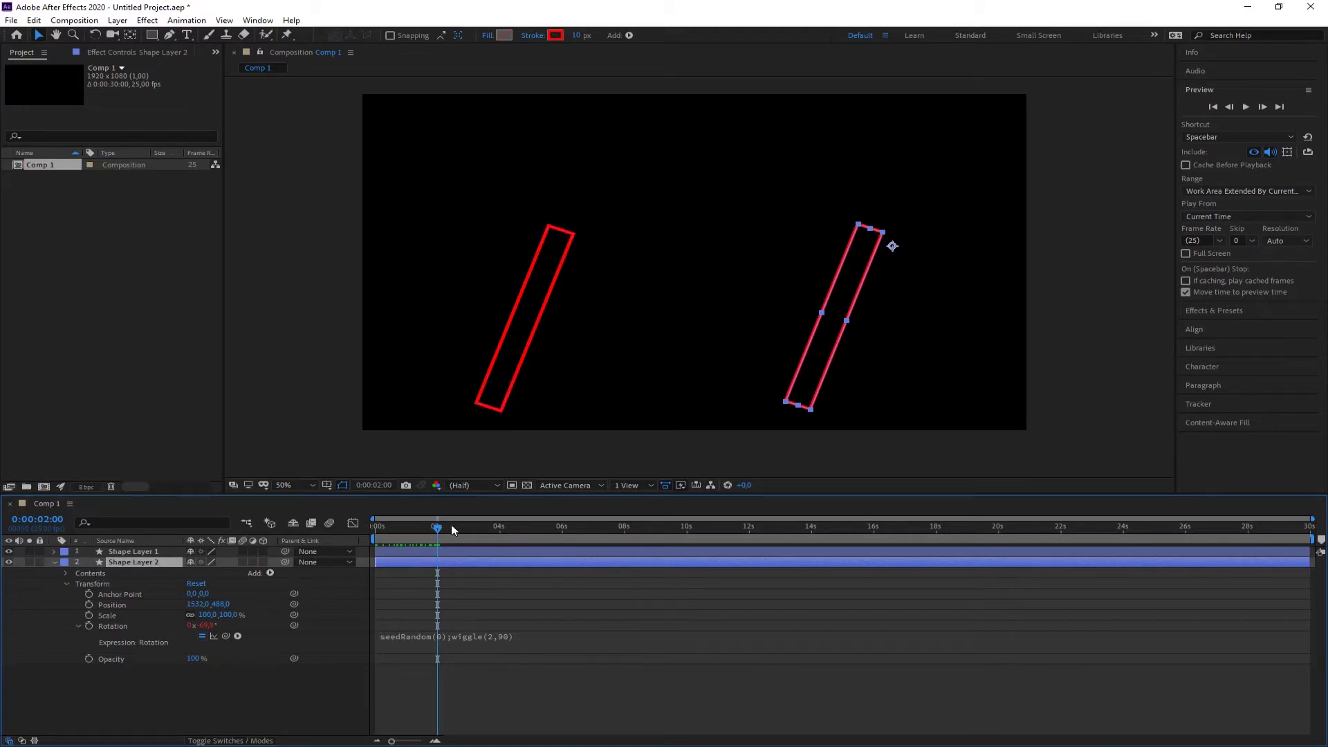
drag(438, 526, 378, 530)
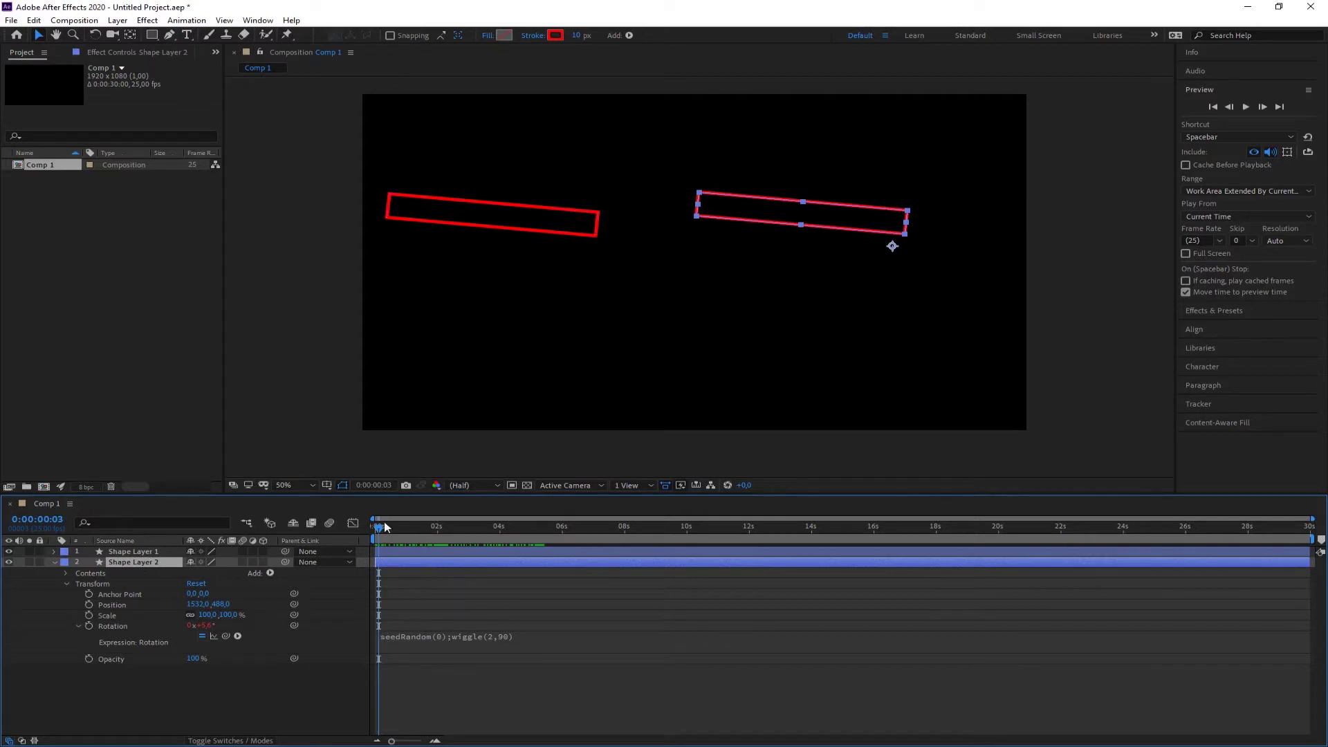
mouse_move(388, 529)
mouse_down()
mouse_move(503, 531)
mouse_move(380, 538)
mouse_up()
Collapse Shape Layer 2's properties, hide both shape layers, and deselect everything.
click(55, 562)
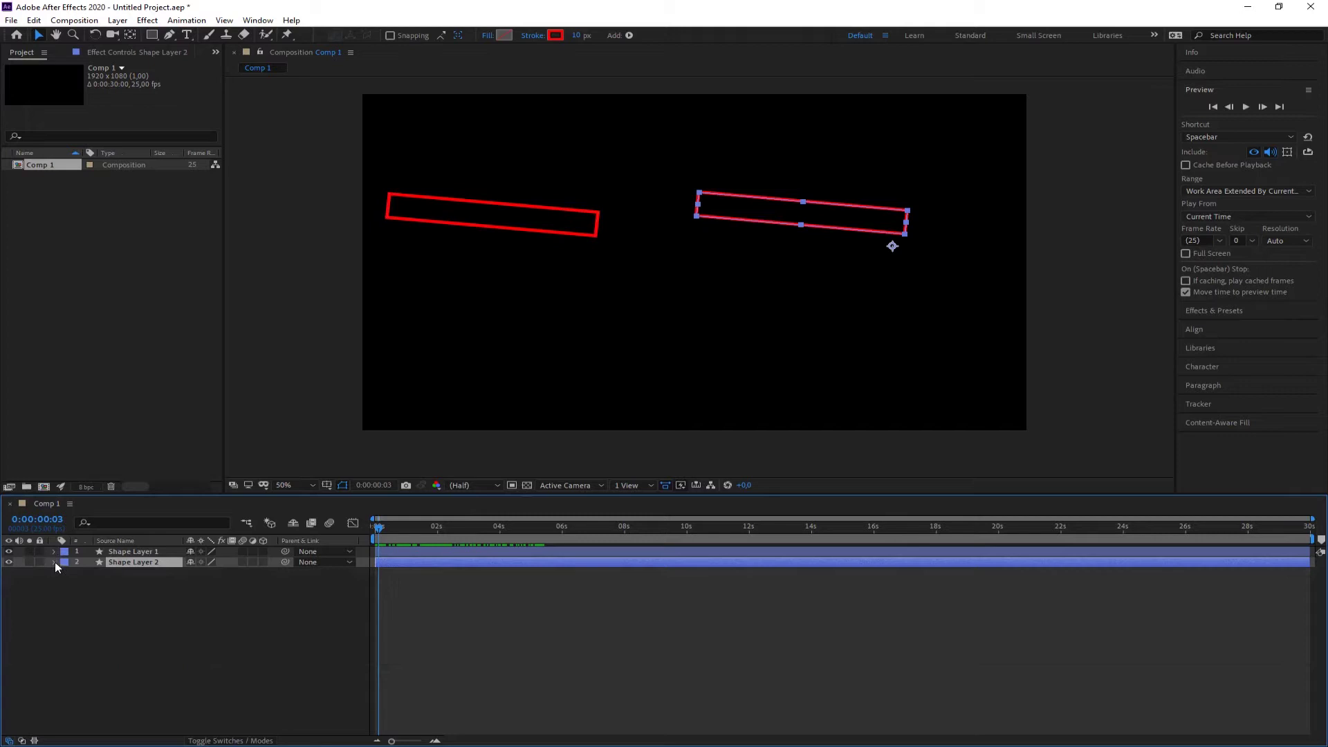
click(9, 551)
click(9, 561)
click(130, 588)
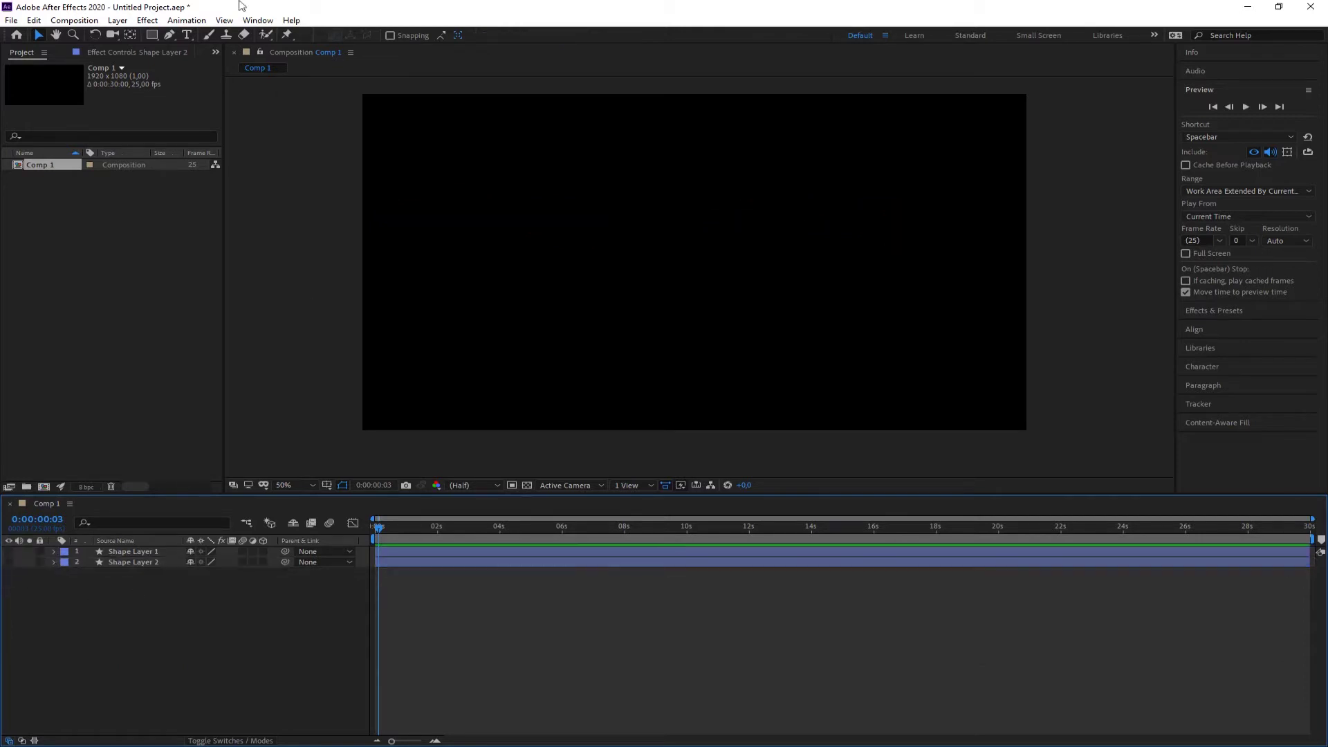
Draw a small red-outlined rectangle at the composition's center on a new shape layer and reveal its transform properties.
click(152, 35)
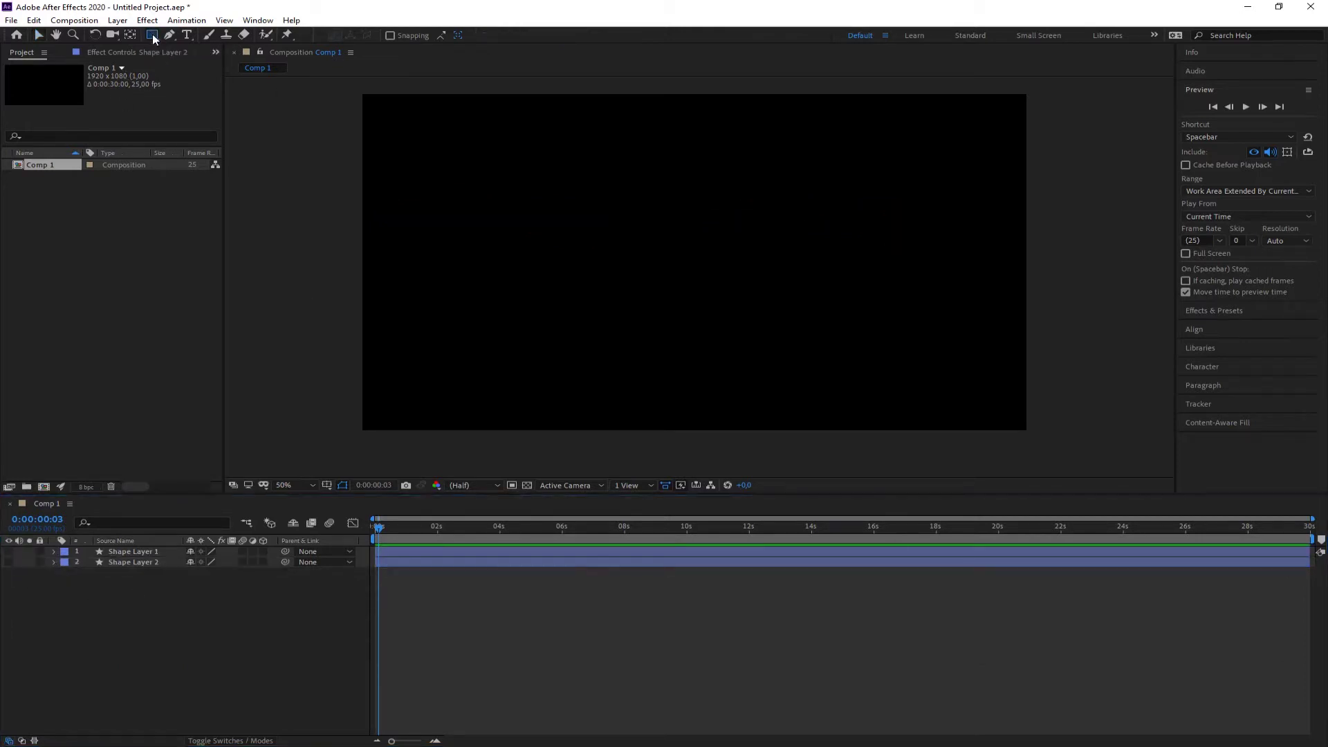
drag(669, 239, 729, 284)
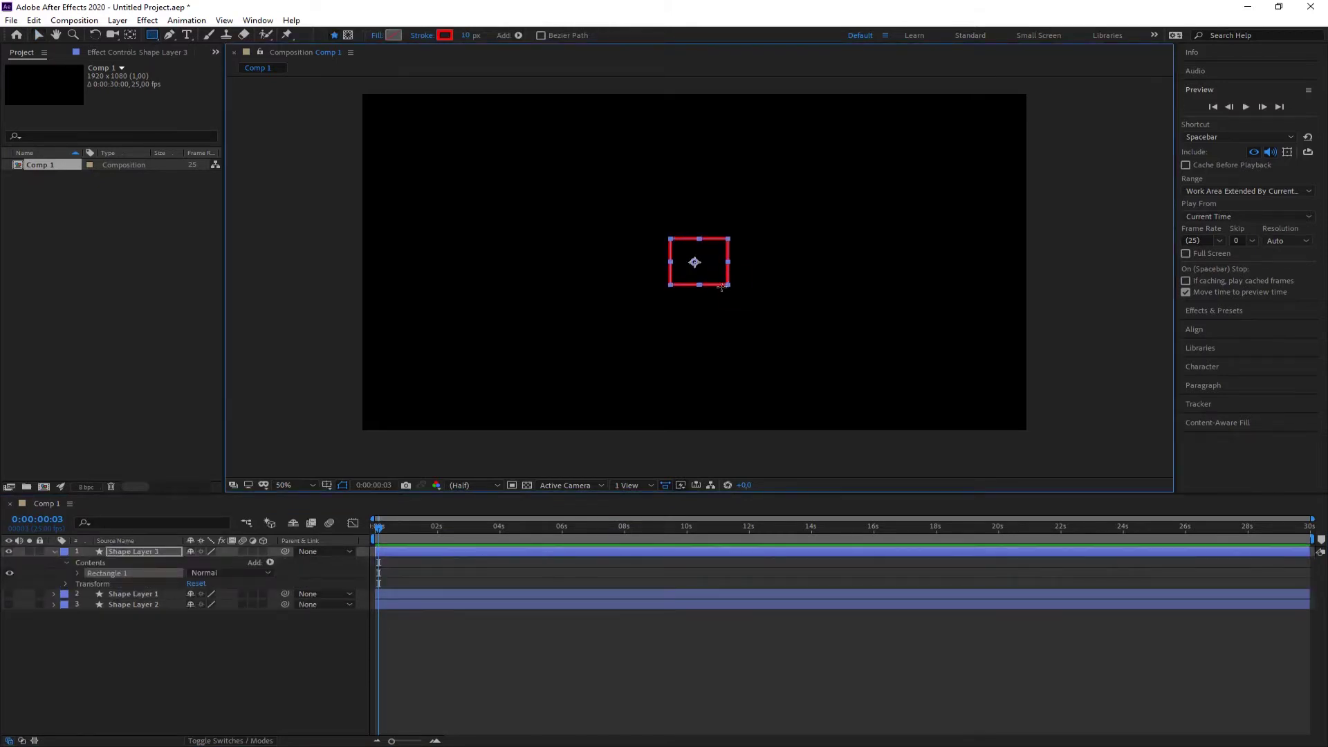
click(67, 585)
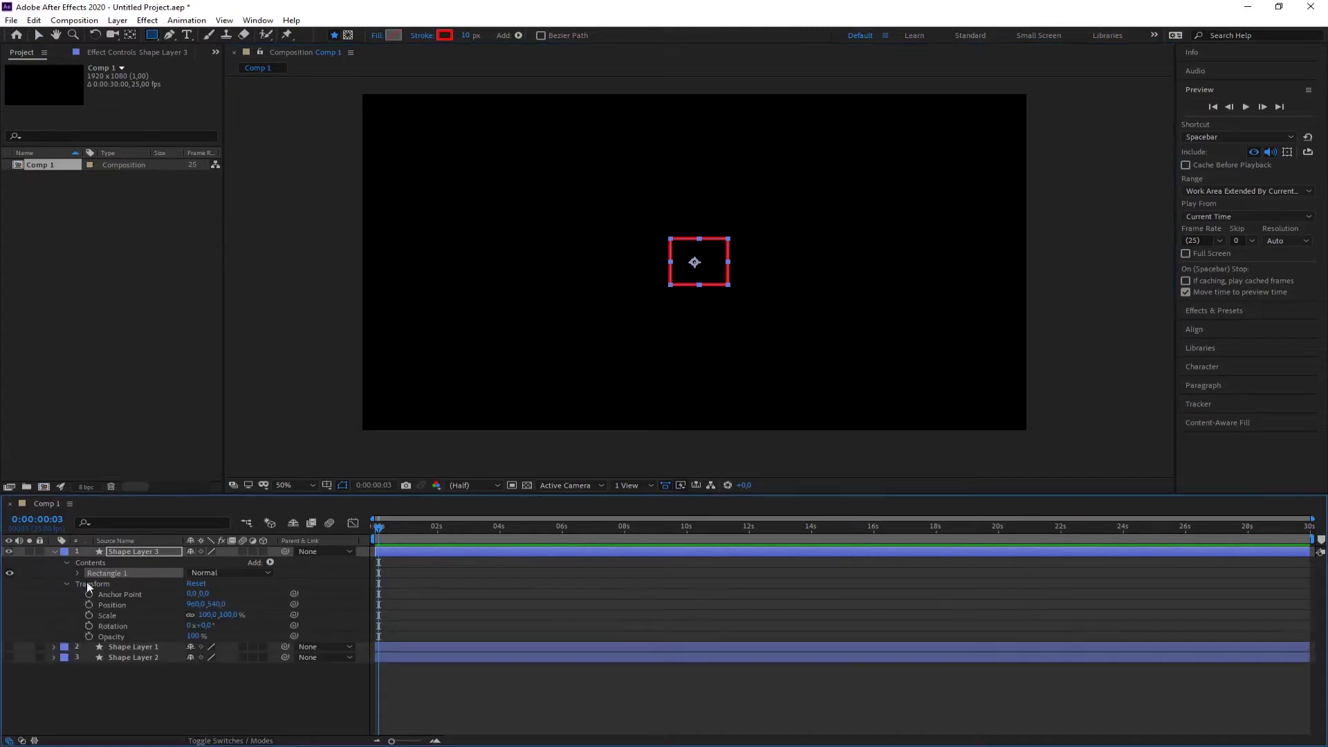
click(115, 603)
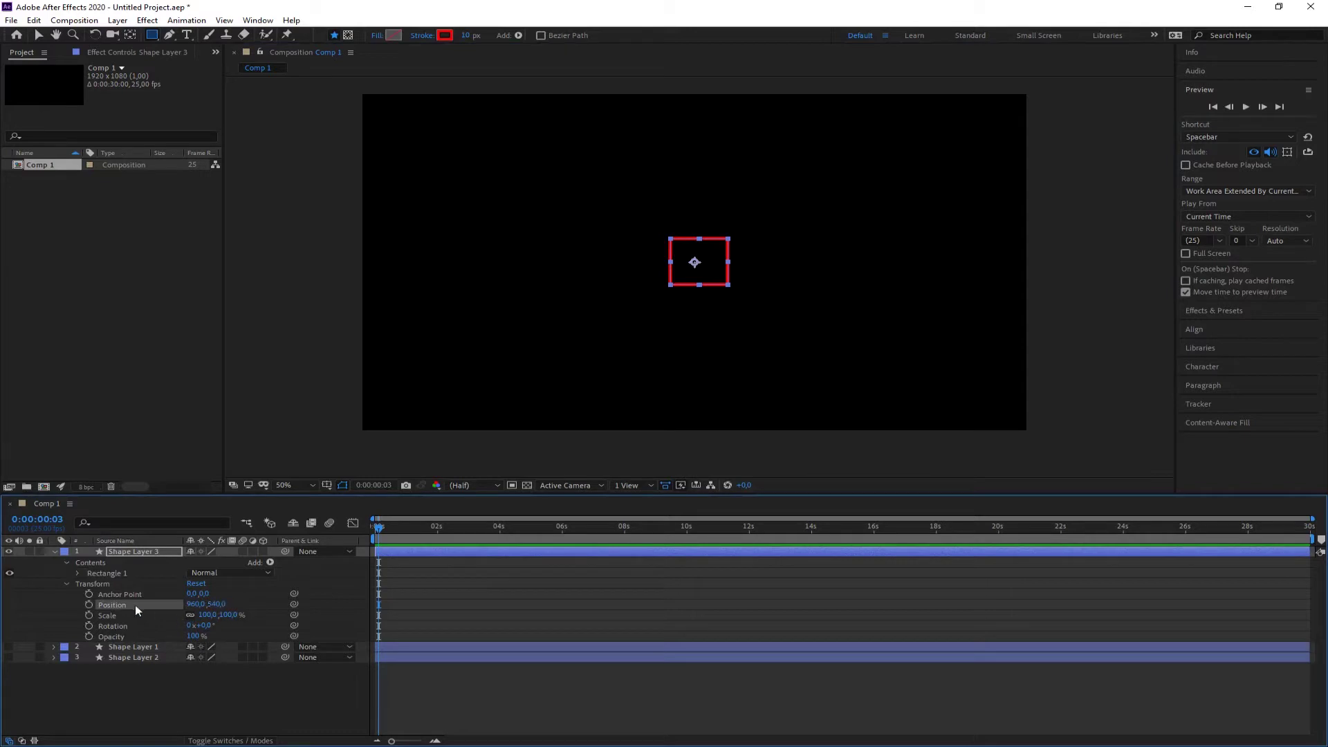
Add the expression wiggle(2,200) to the new rectangle layer's position and scrub to about 9 seconds to preview it.
alt+click(89, 605)
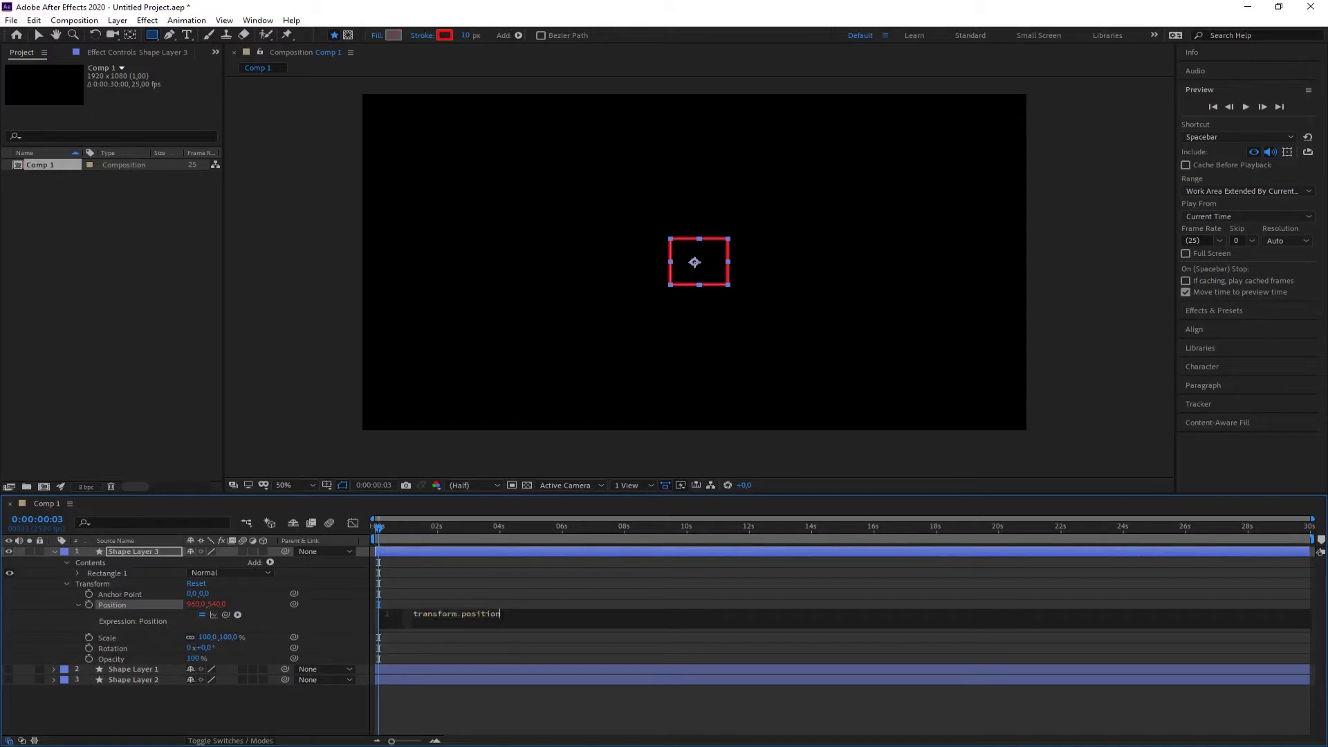
drag(500, 614, 412, 615)
text(wiggle)
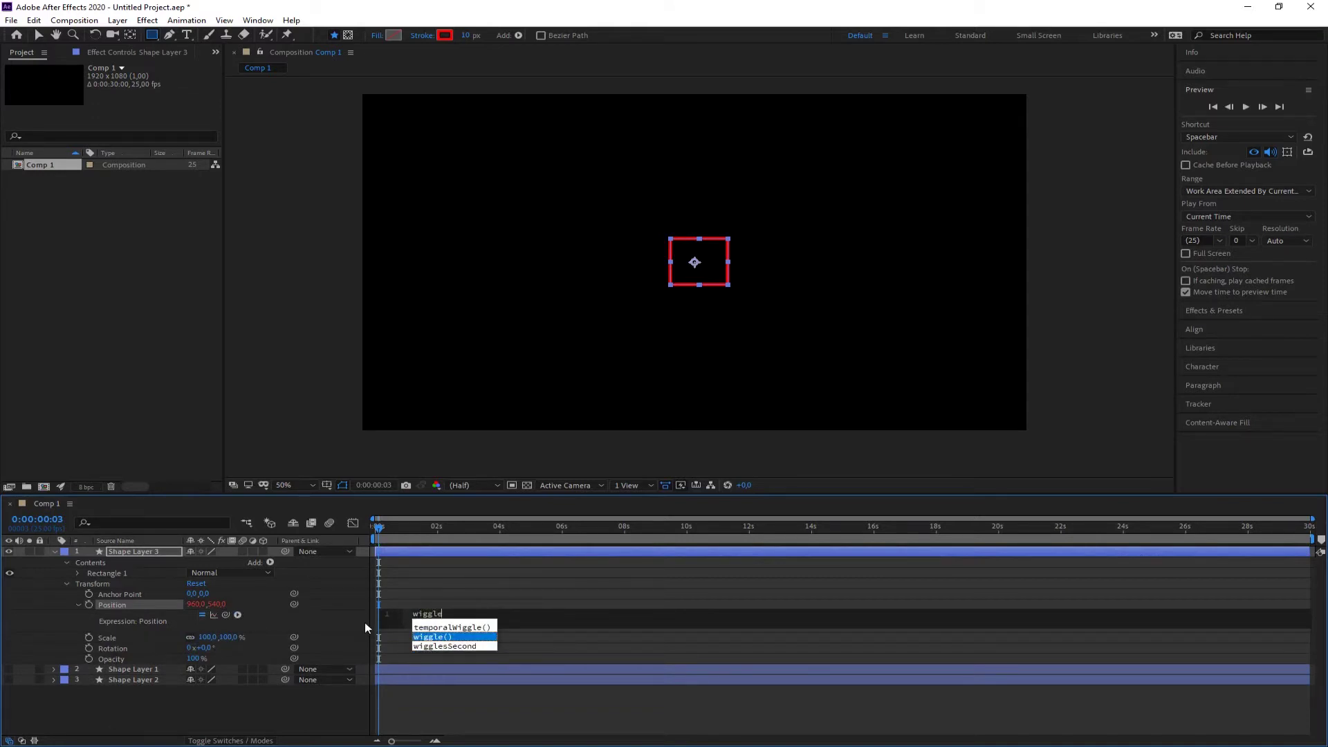
key(Return)
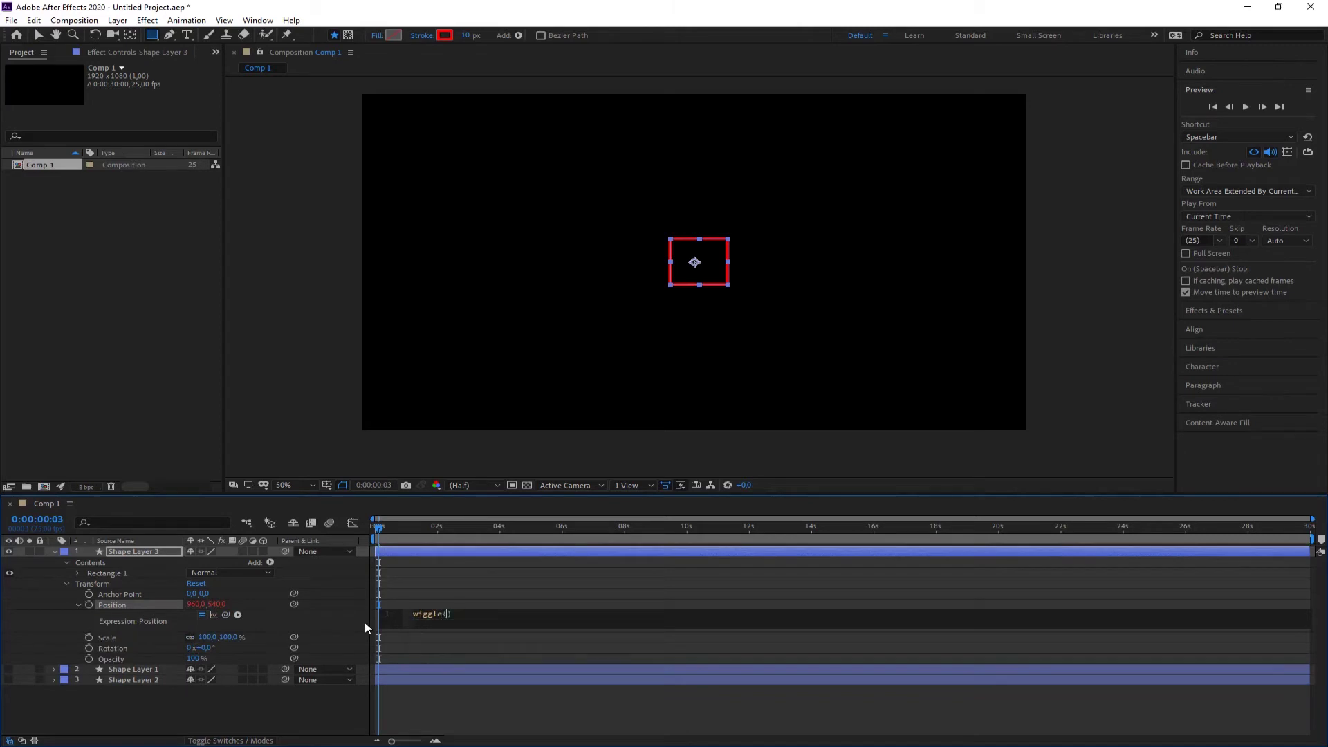
text(2,200)
drag(377, 531, 658, 532)
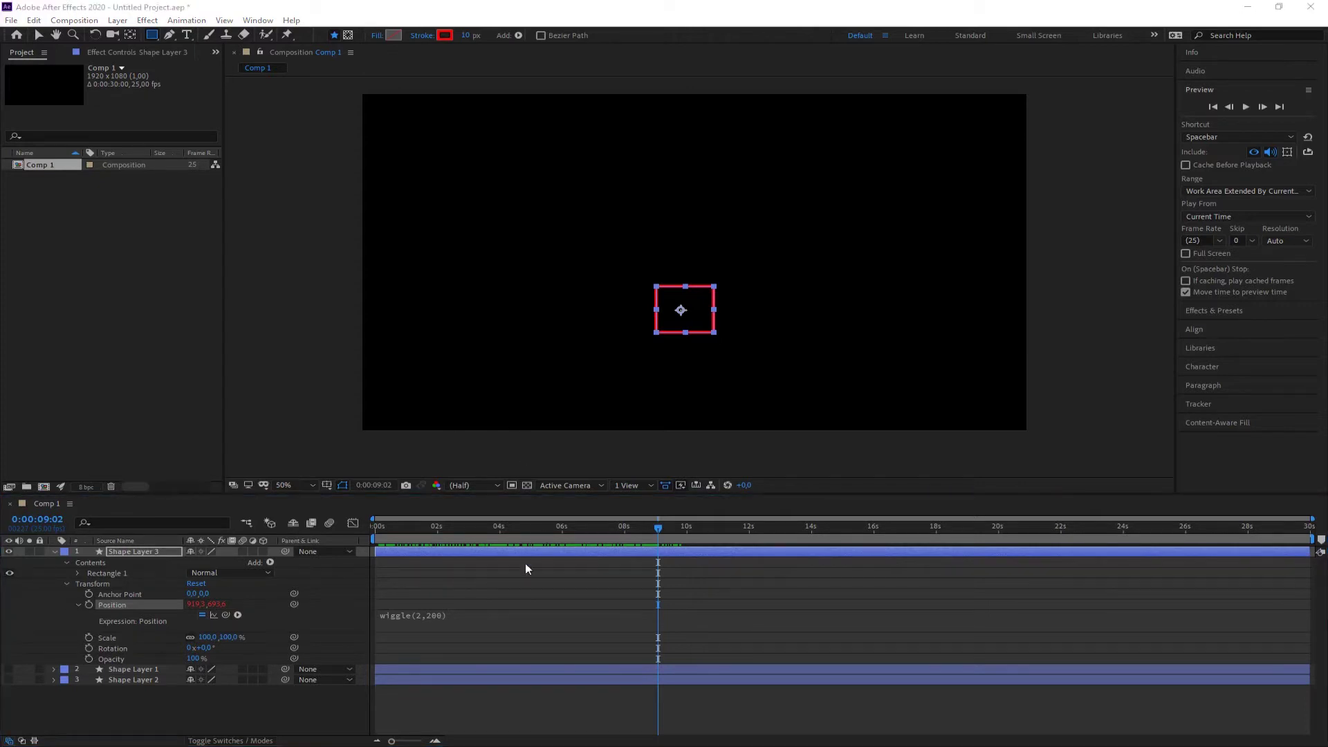
Replace the position expression with var1=value;var2=wiggle(5,100);[var1[0],var2[1]] to wiggle only the vertical position.
click(456, 619)
drag(470, 617, 373, 610)
text(var1=value;var2=wiggle(5,100);[var1[0],var2[1]])
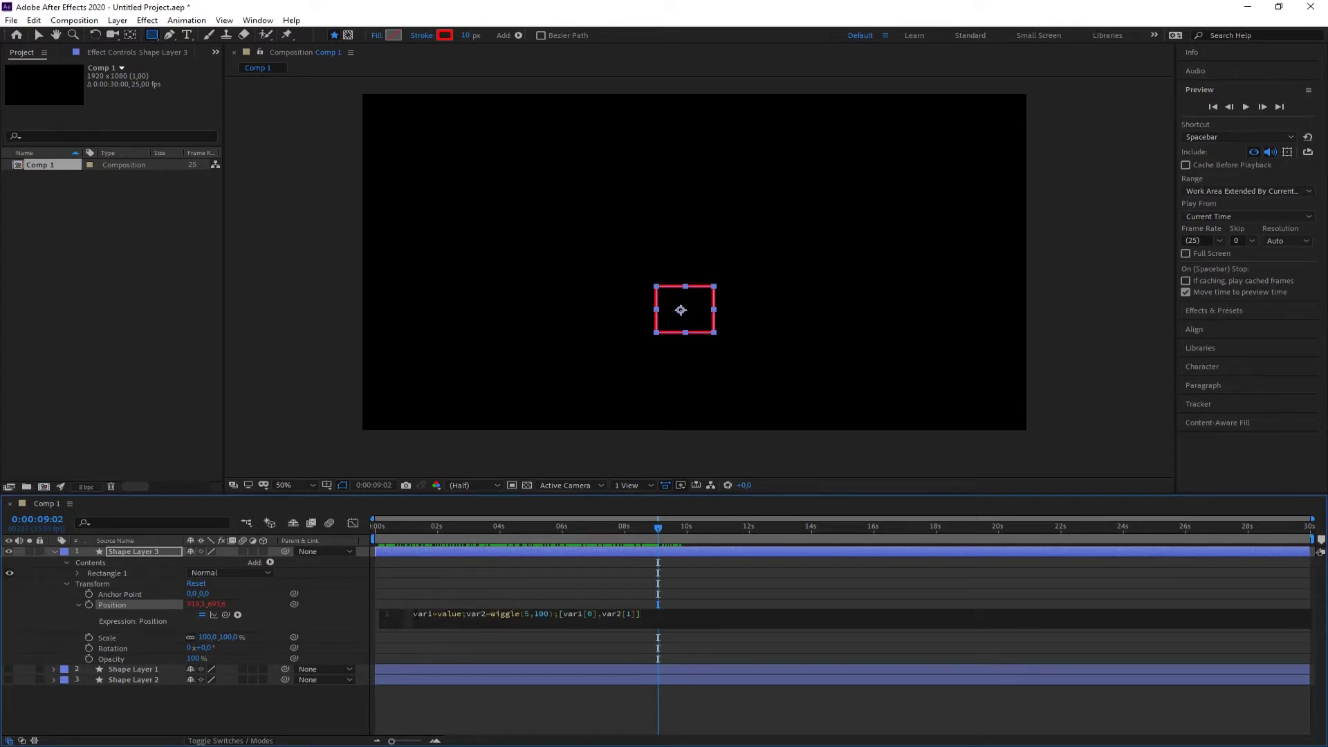
Highlight the position expression from its beginning through the wiggle values to examine the var1 and var2 definitions.
key(shift+Right)
key(shift+Right)
key(shift+Right)
key(shift+Right)
key(shift+Right)
key(shift+Right)
key(shift+Right)
key(shift+Right)
key(shift+Right)
key(shift+Right)
key(shift+Right)
key(shift+Right)
key(shift+Right)
key(shift+Right)
key(shift+Right)
key(shift+Right)
key(shift+Right)
key(shift+Right)
key(shift+Right)
key(shift+Right)
key(shift+Right)
key(shift+Right)
key(shift+Right)
key(shift+Right)
key(shift+Right)
key(shift+Right)
key(shift+Right)
key(shift+Right)
key(shift+Right)
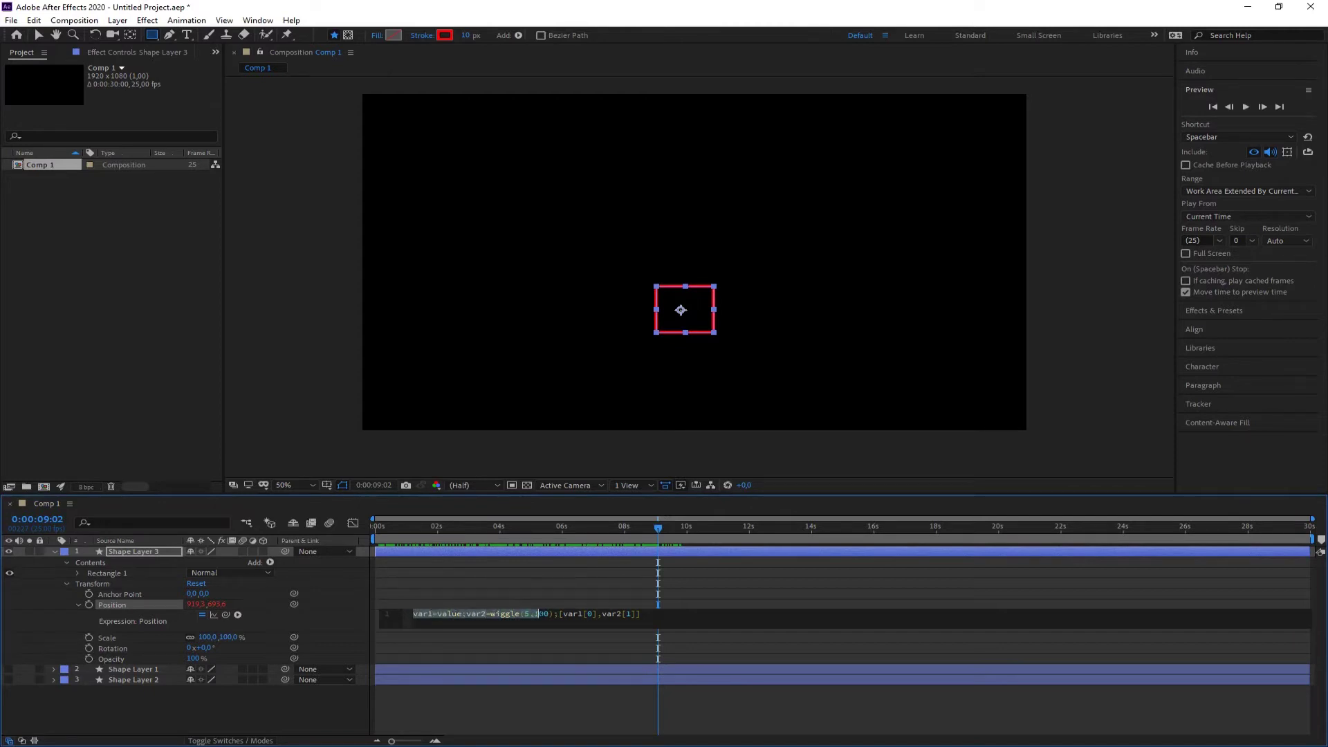
key(End)
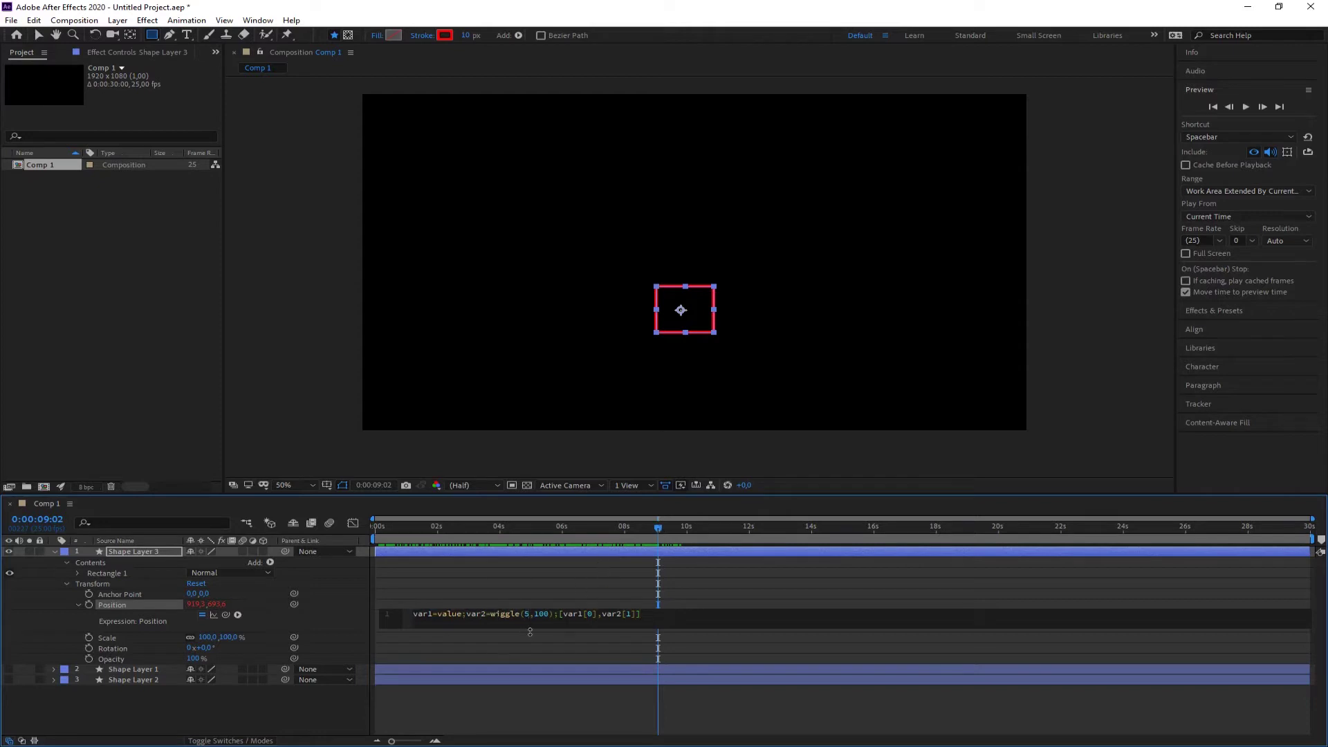
Change the position expression's wiggle to wiggle(2,300) and scrub from the start to about 1.5 seconds to preview it.
text(2)
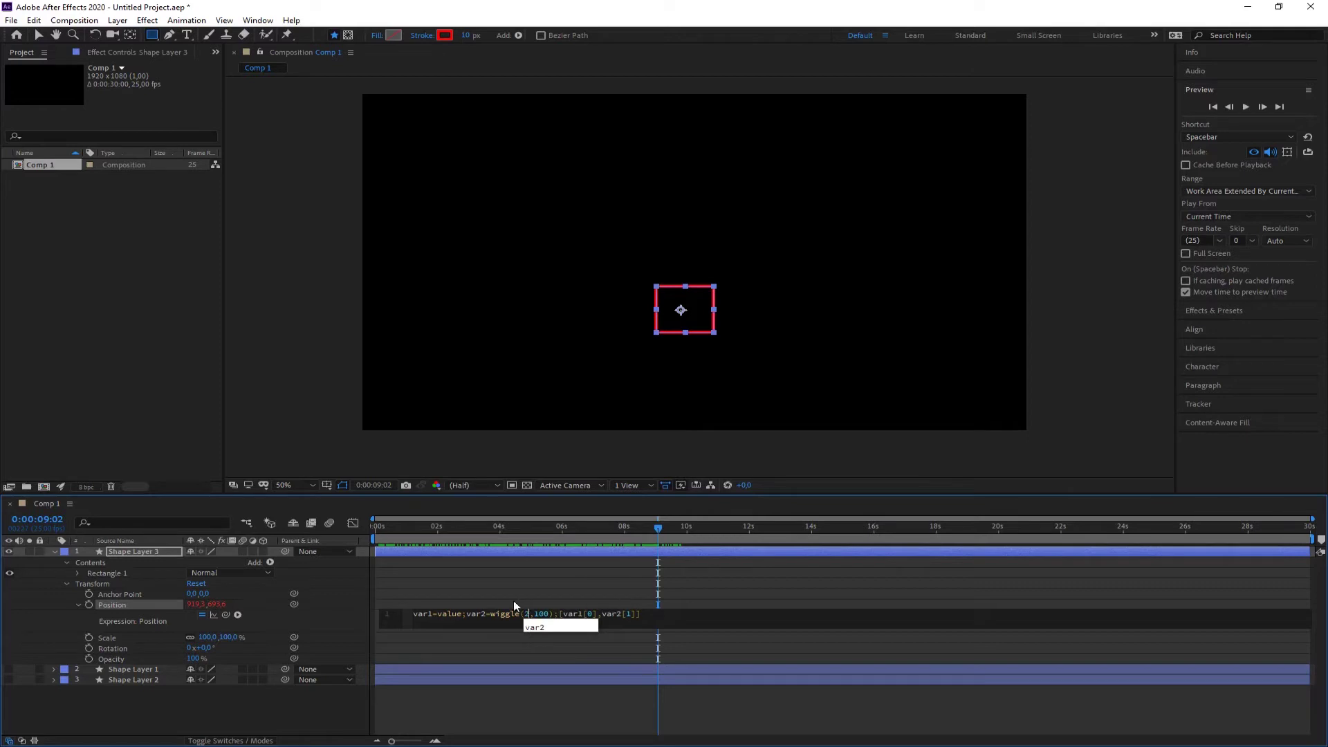
key(Right)
key(Right)
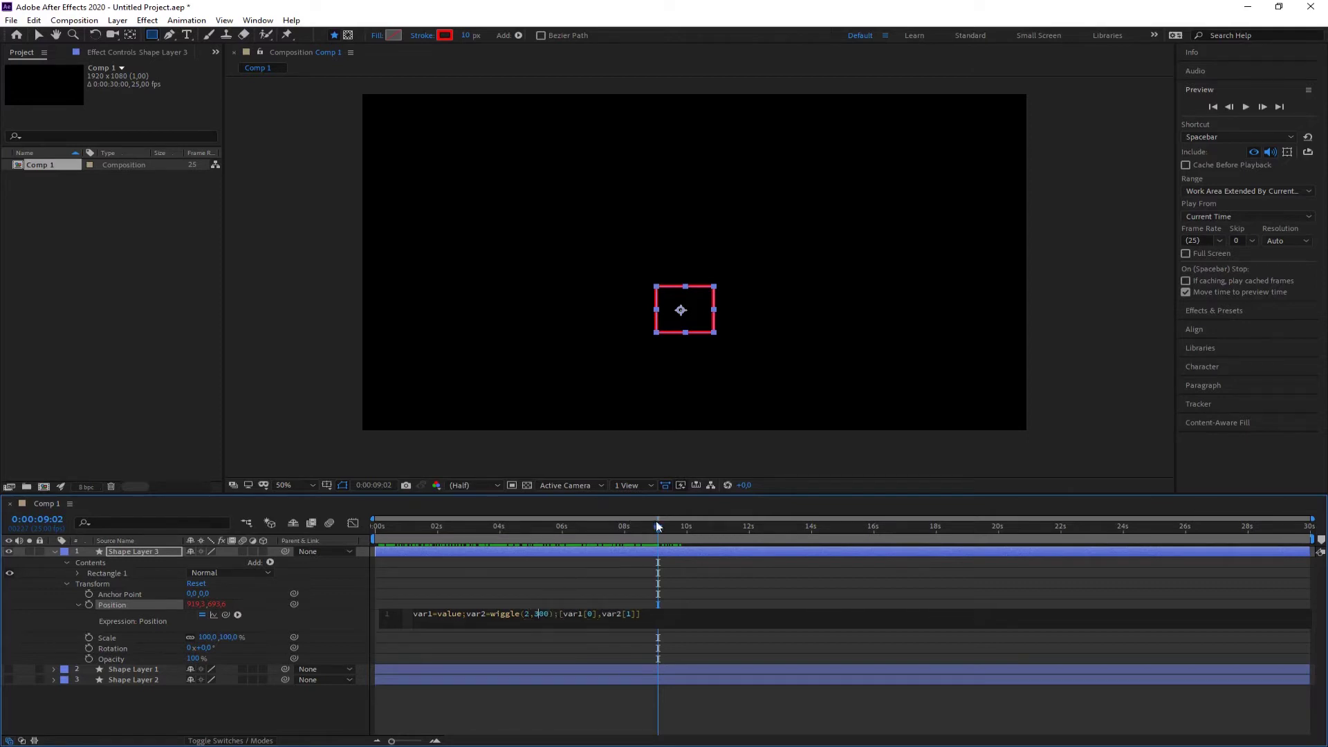
drag(657, 531, 384, 536)
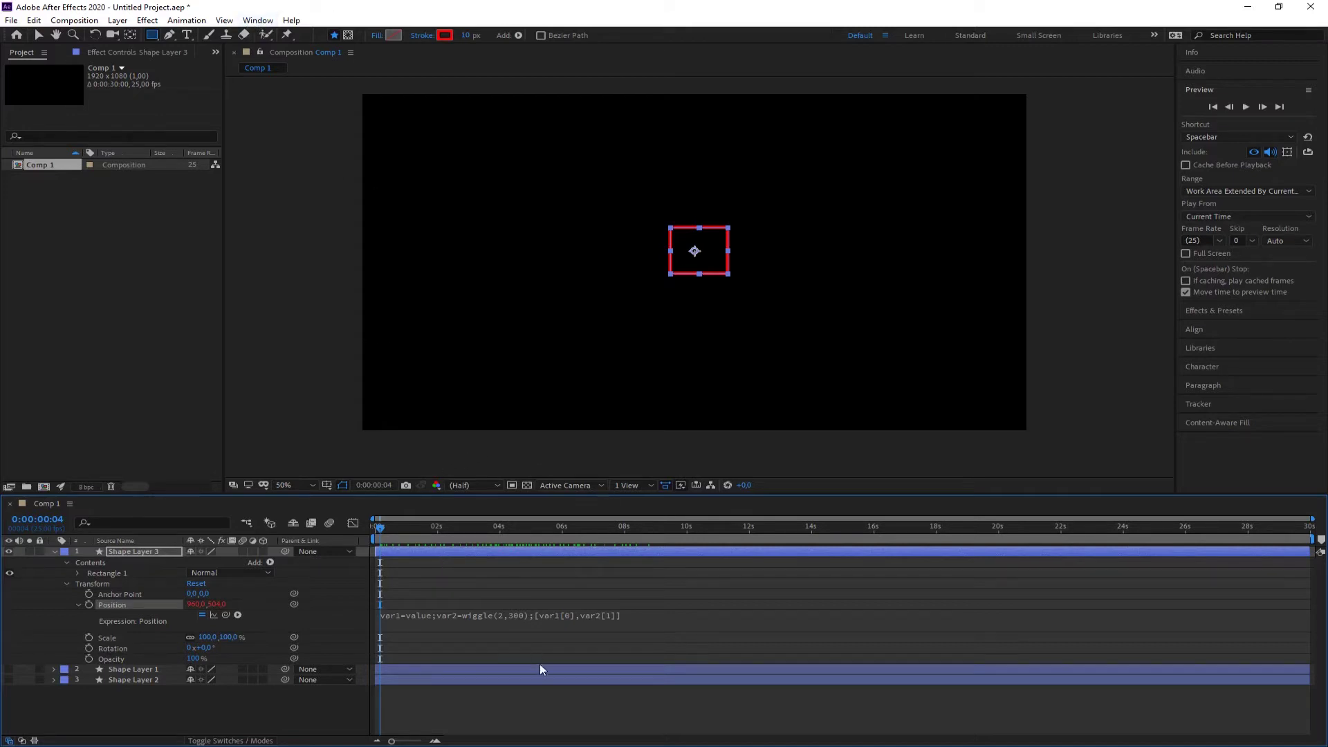
drag(383, 532, 420, 540)
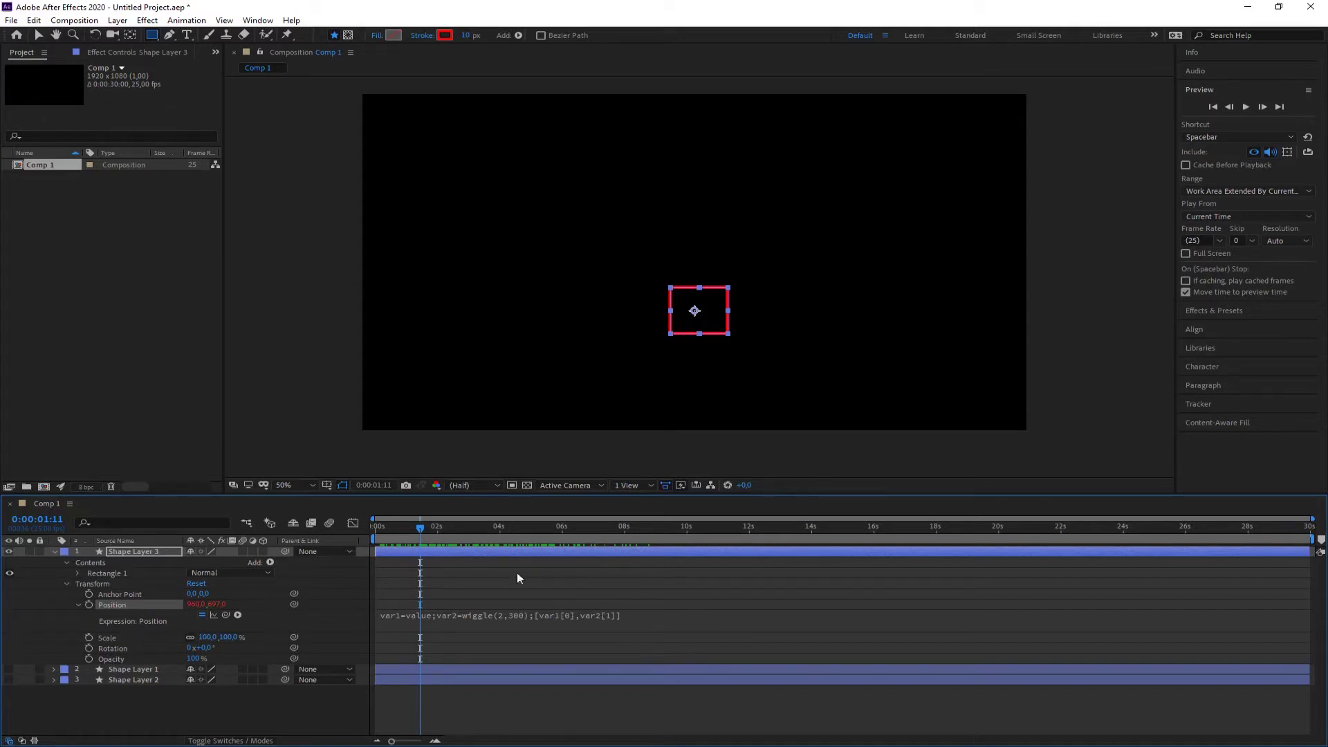
Hide and collapse Shape Layer 3, and add a text layer reading "adfgh" in the composition's lower-right area.
click(8, 553)
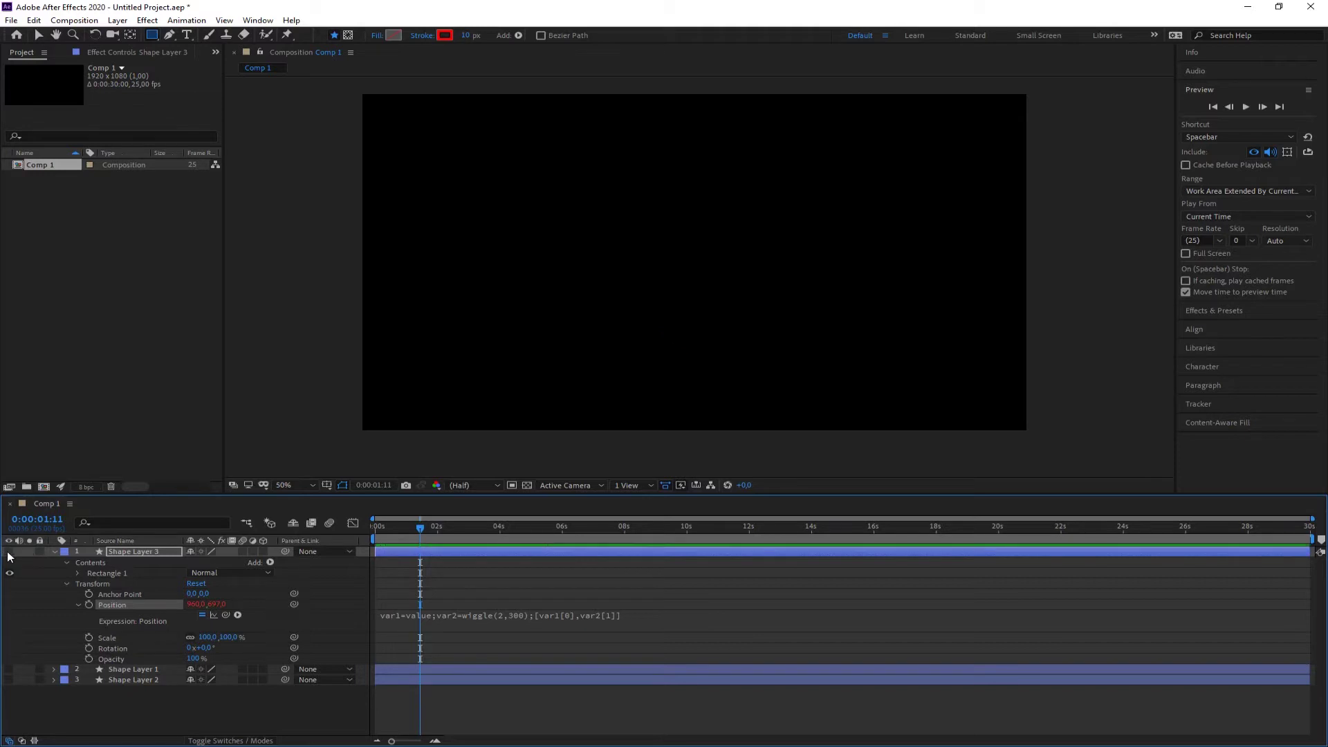
click(55, 551)
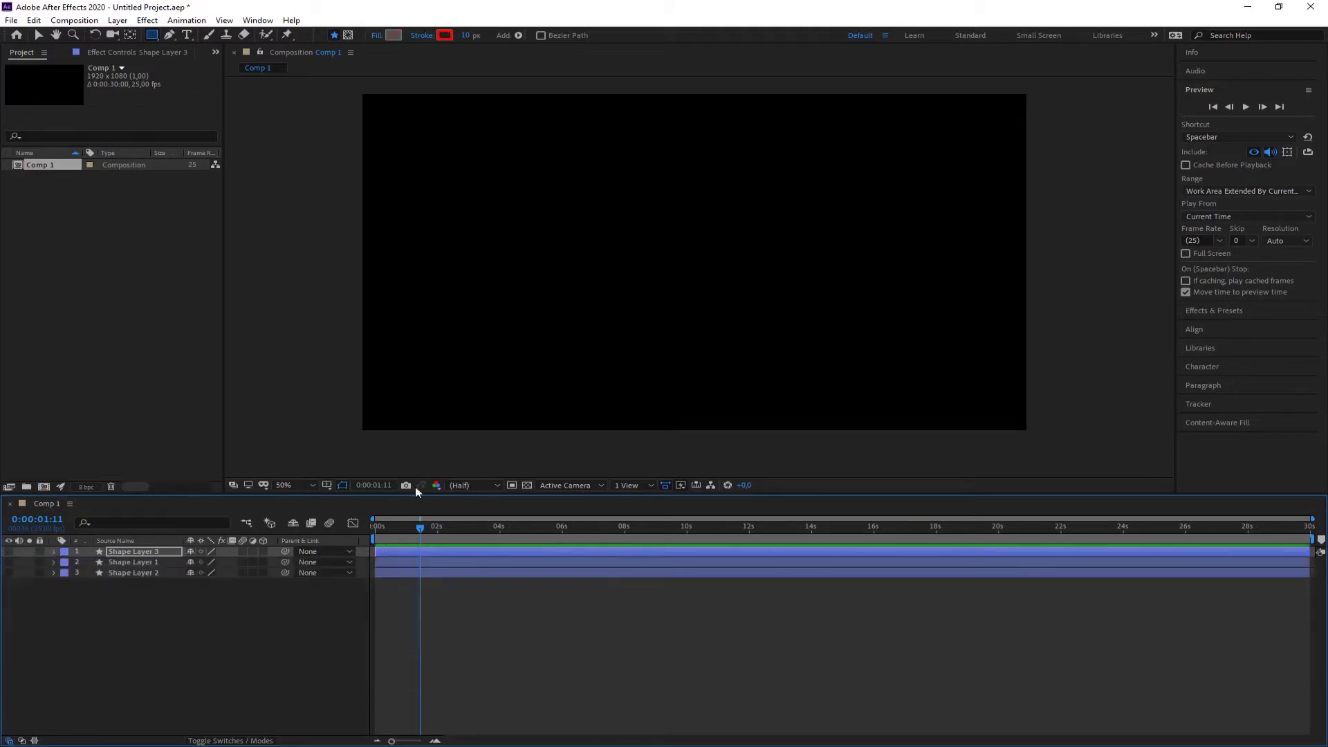
click(186, 34)
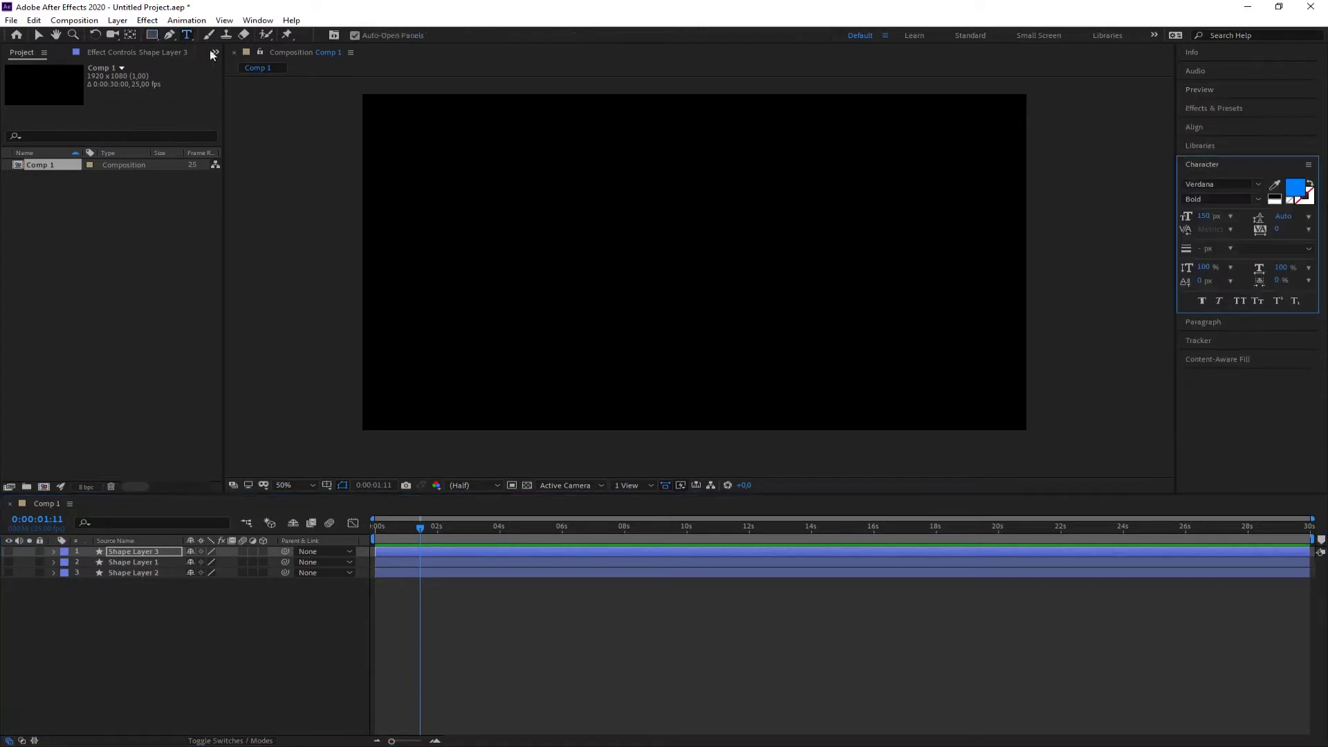
click(832, 373)
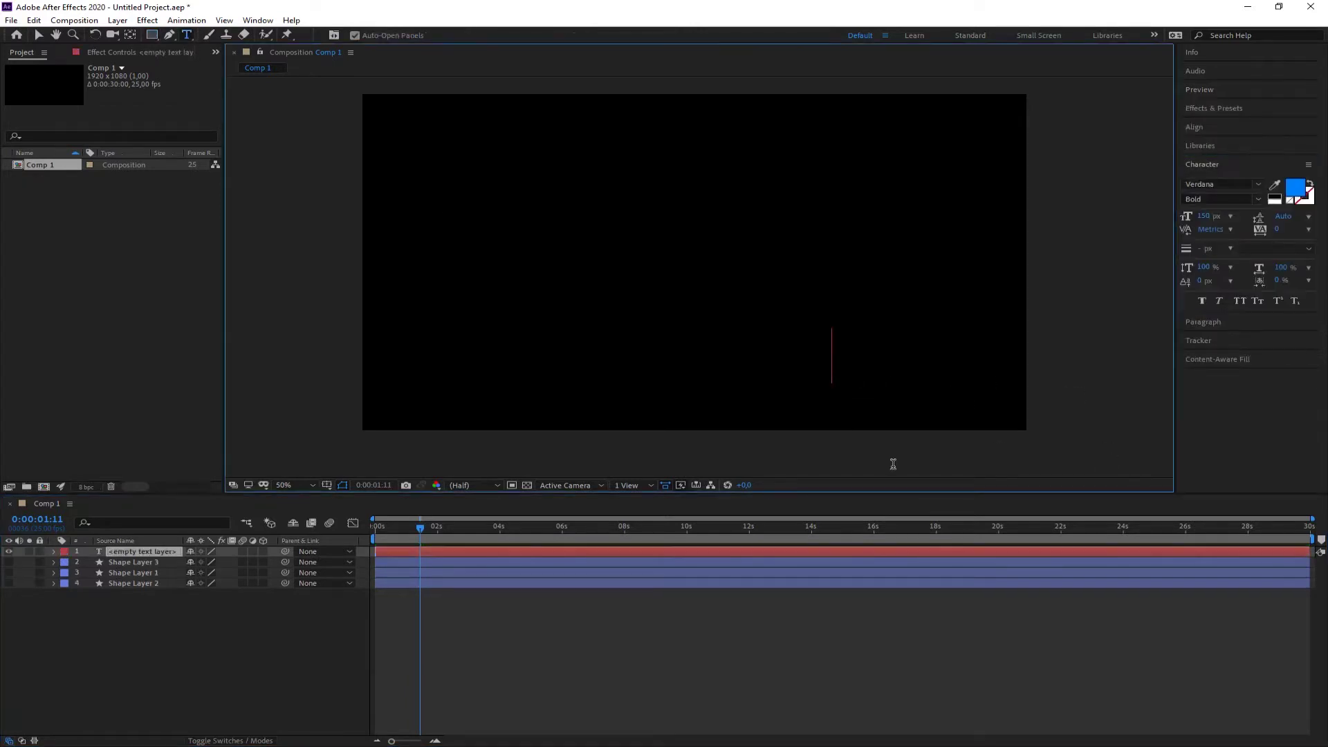
text(adfgh)
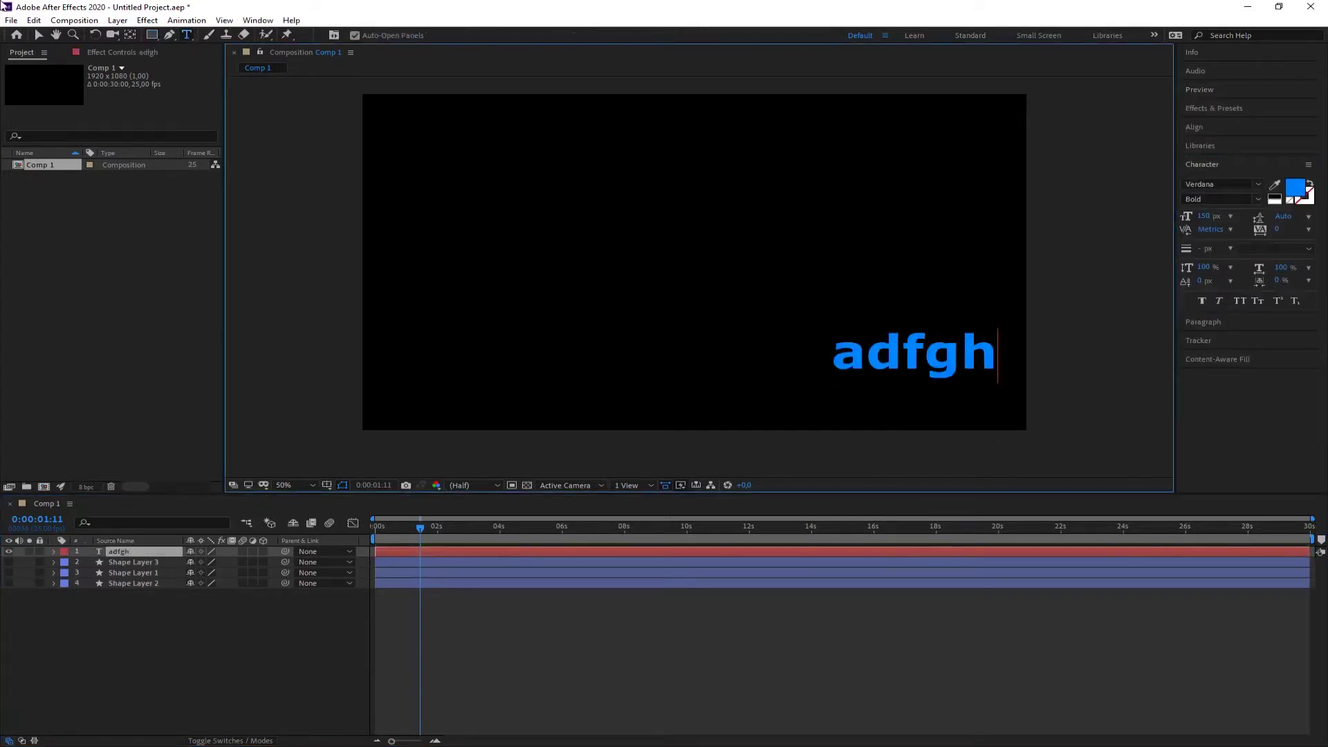
Set the text layer's font size to 100 px and place it near the composition's lower-right corner.
click(38, 34)
drag(901, 365, 854, 380)
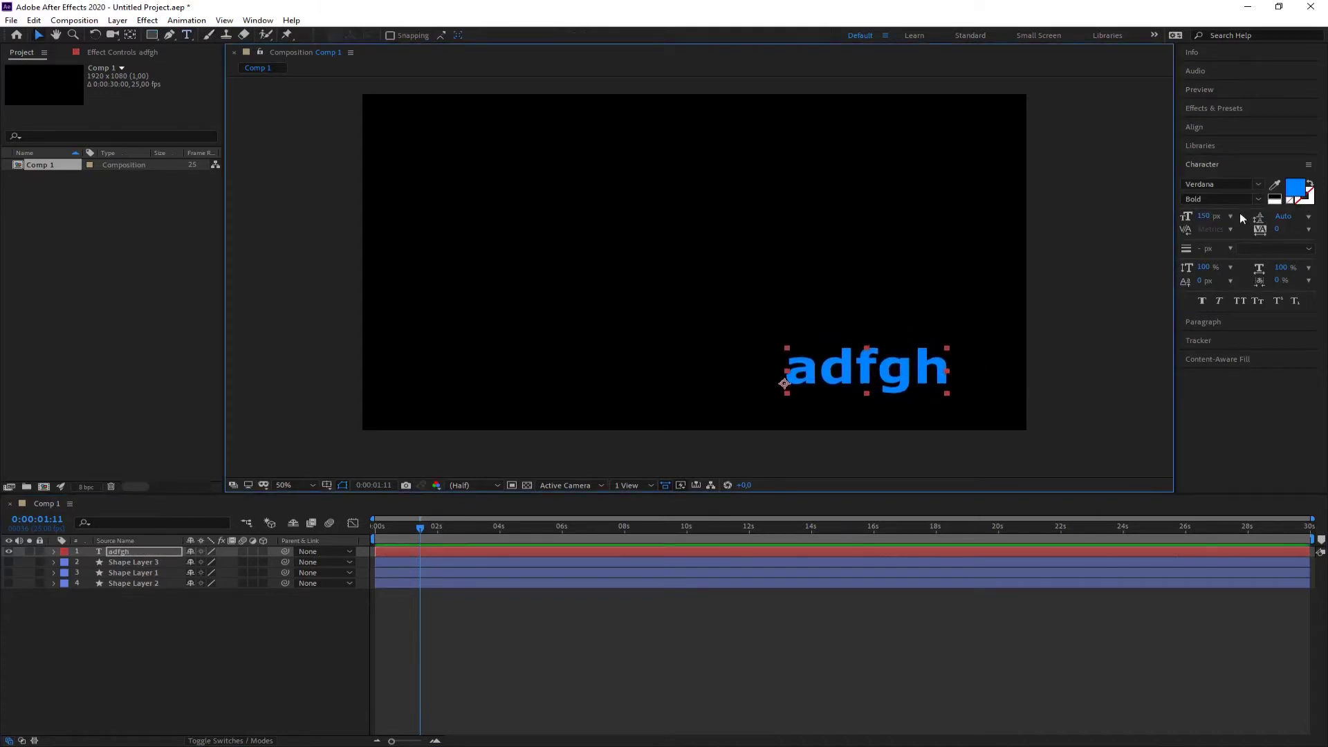
click(1210, 216)
text(100)
key(Return)
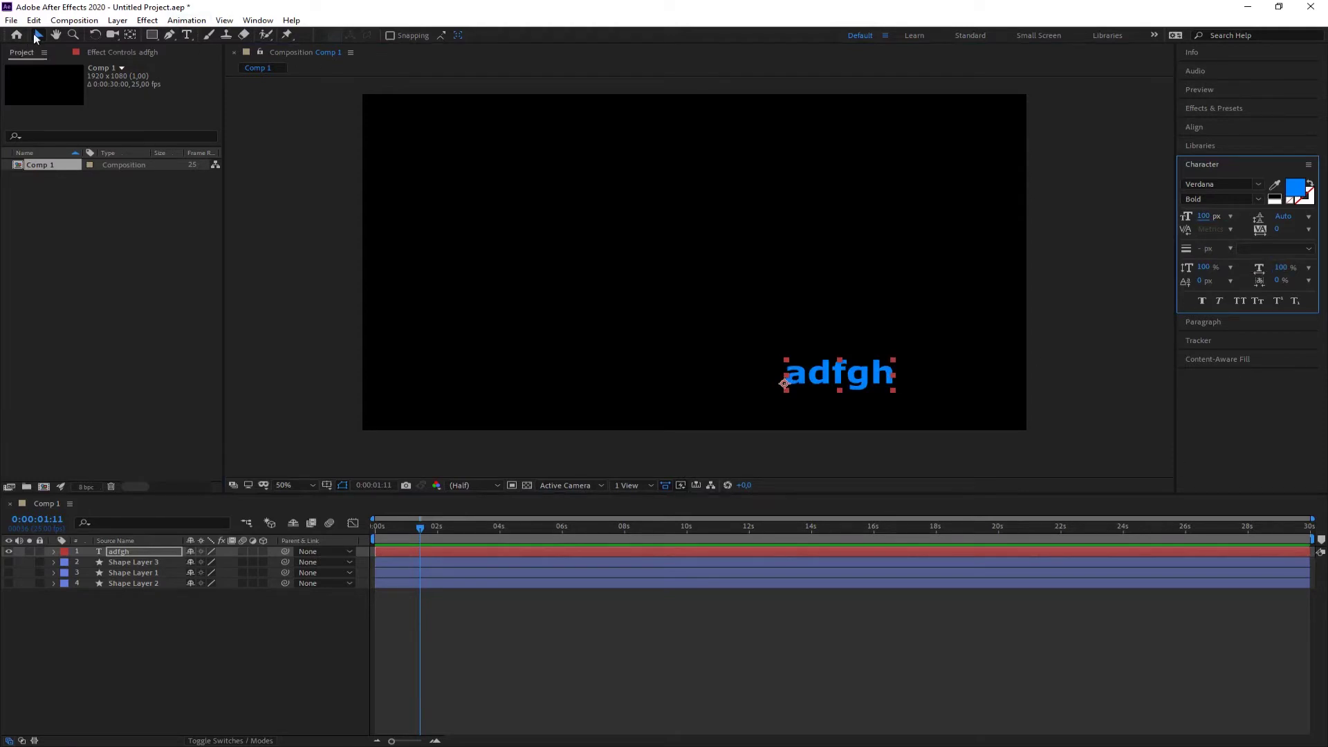
drag(826, 379, 957, 374)
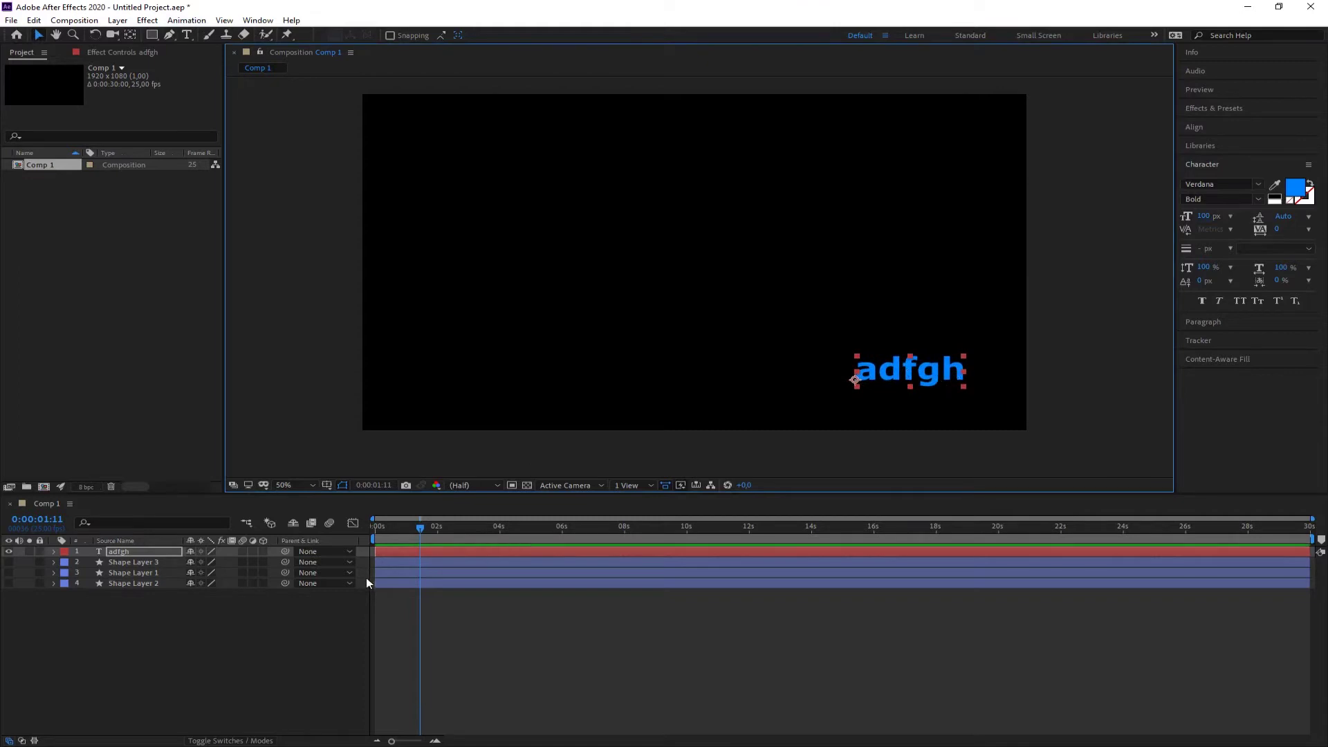
Reveal the text layer's Source Text property and select it.
click(54, 552)
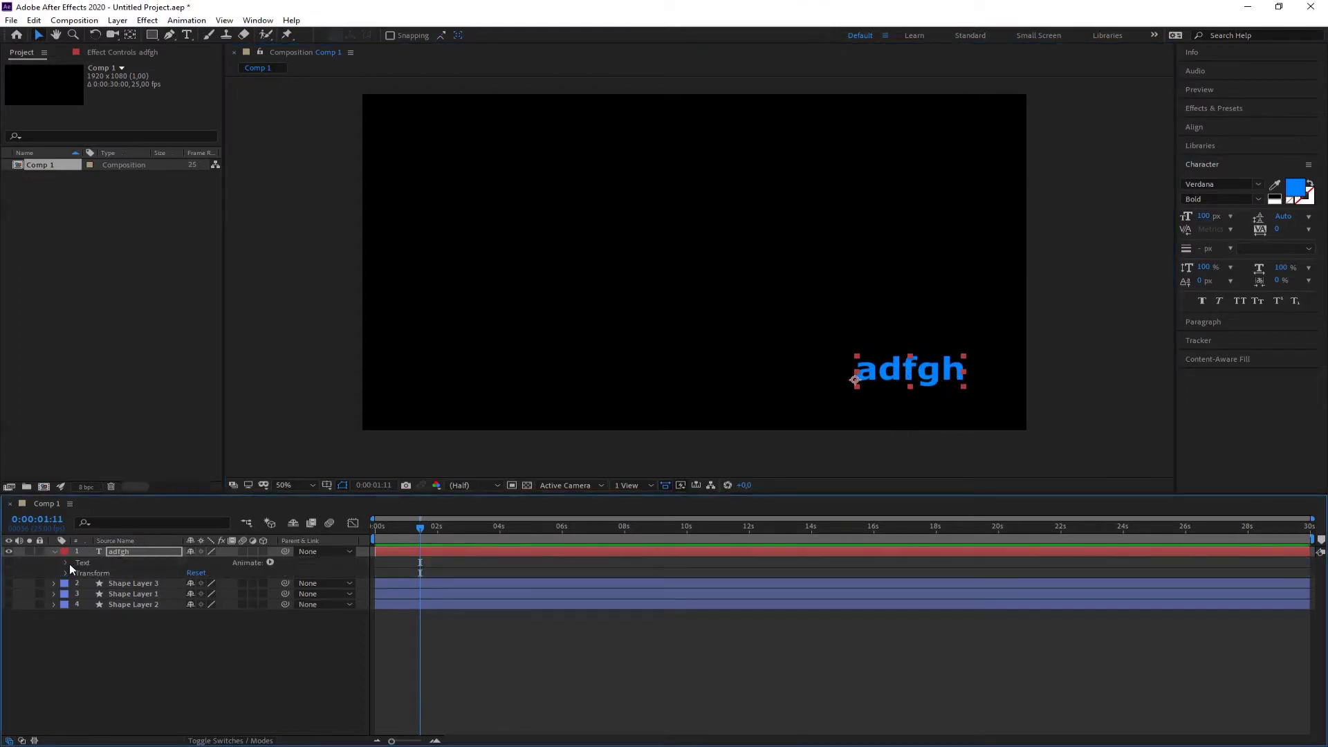
click(65, 562)
click(116, 573)
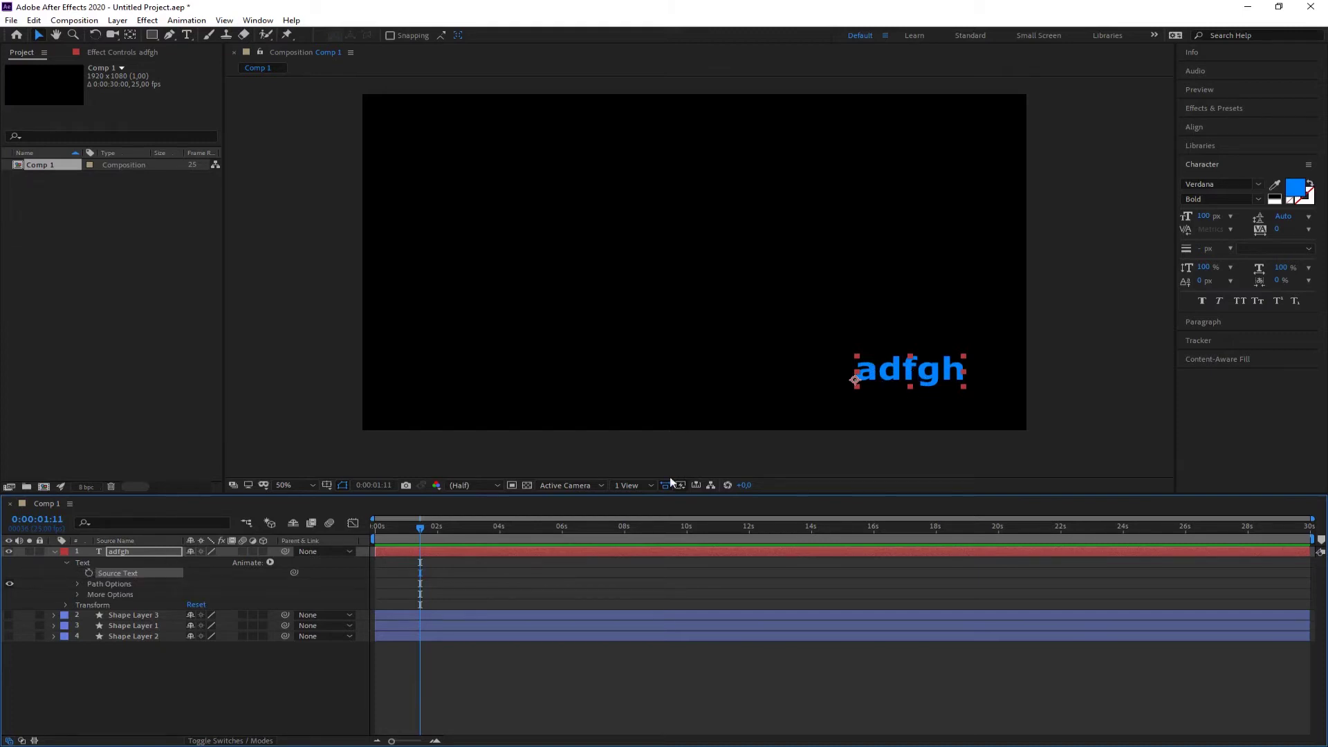
Add the expression time to the Source Text property and scrub from the start to about 2 seconds.
alt+click(89, 573)
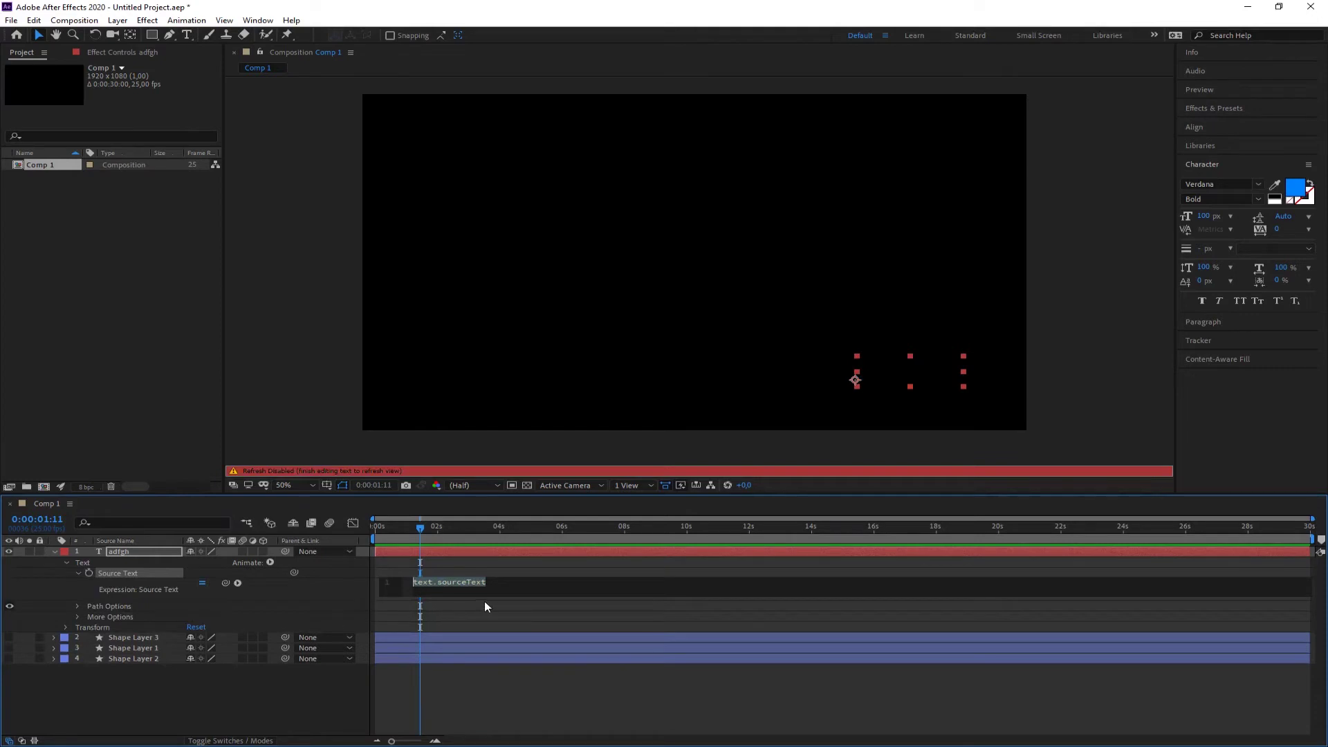
drag(485, 582, 398, 586)
text(time)
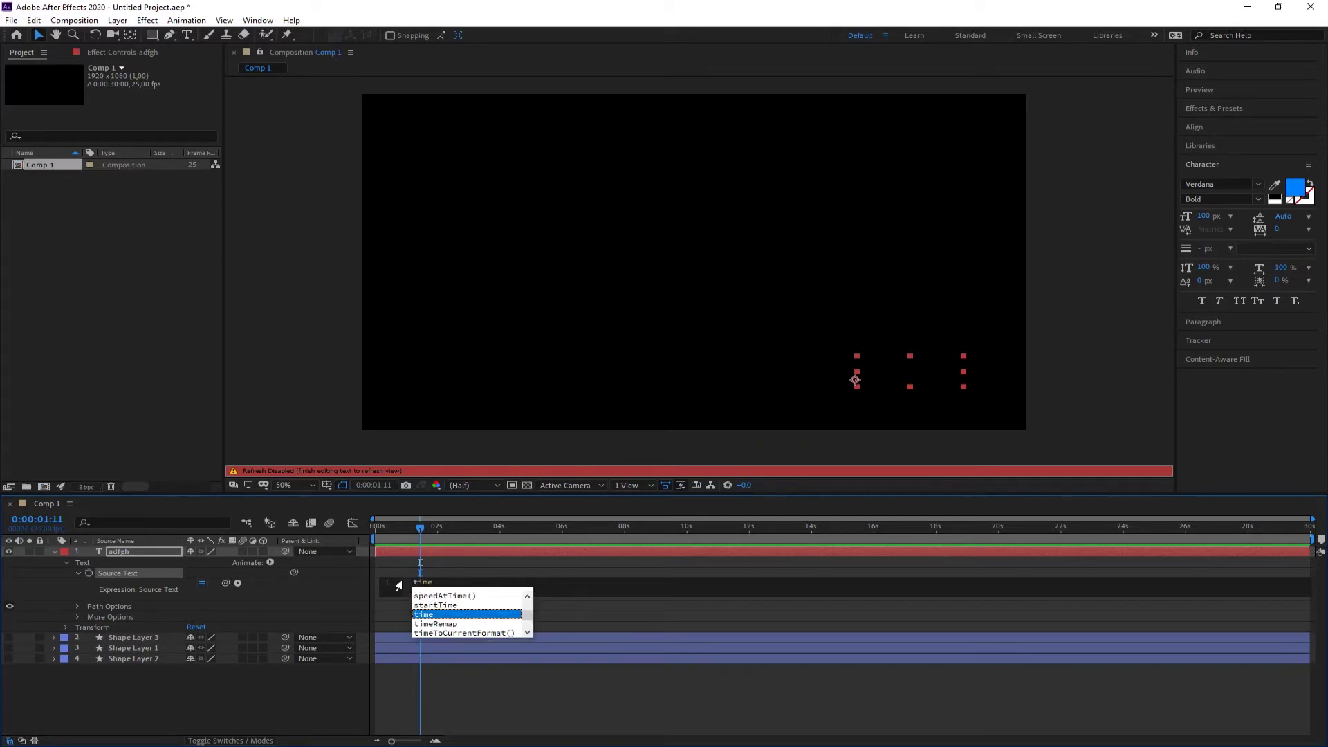
drag(421, 528, 317, 526)
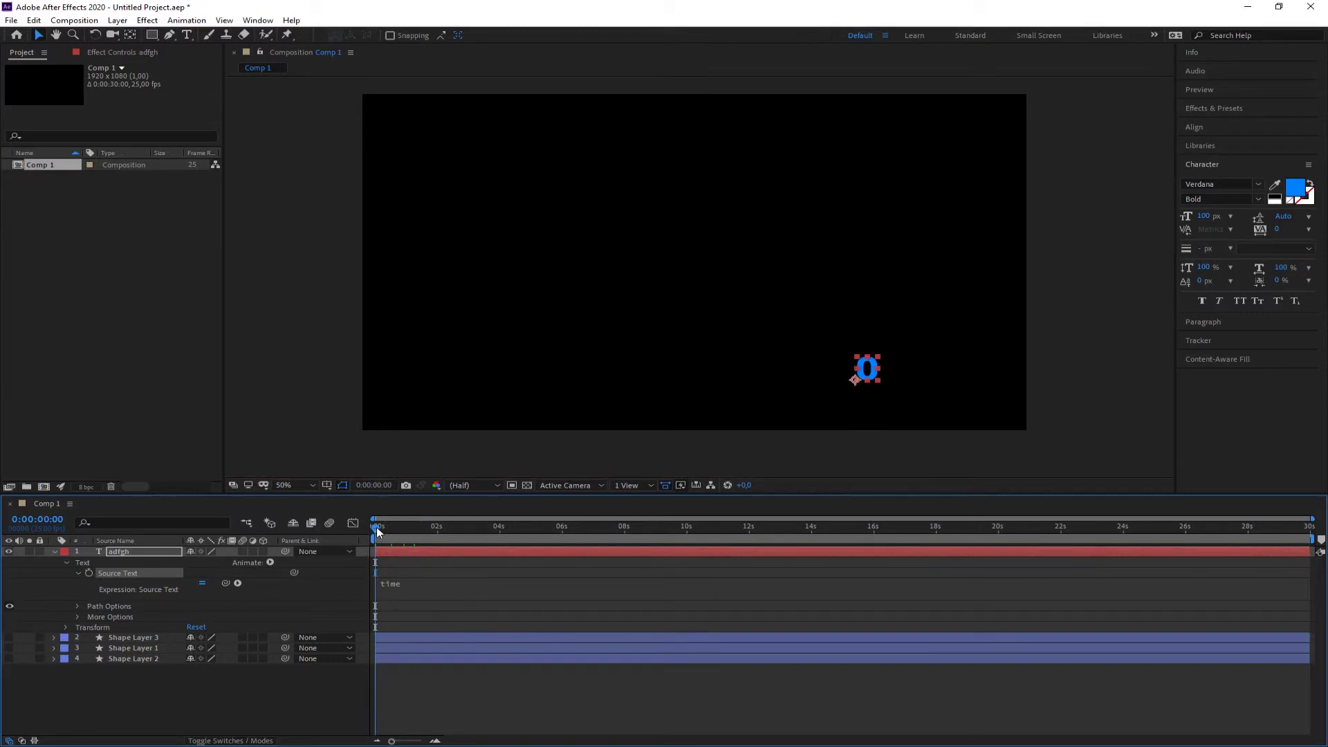
drag(377, 530, 408, 531)
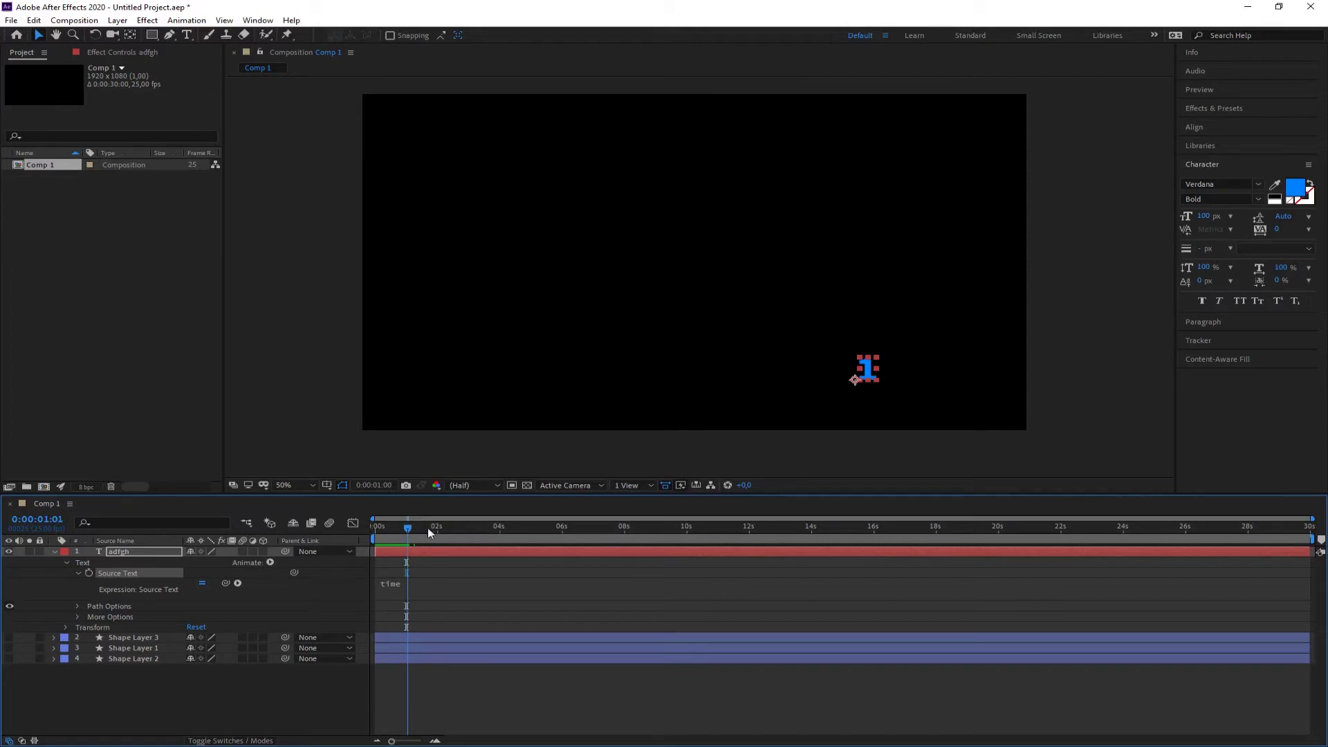
drag(413, 532, 441, 539)
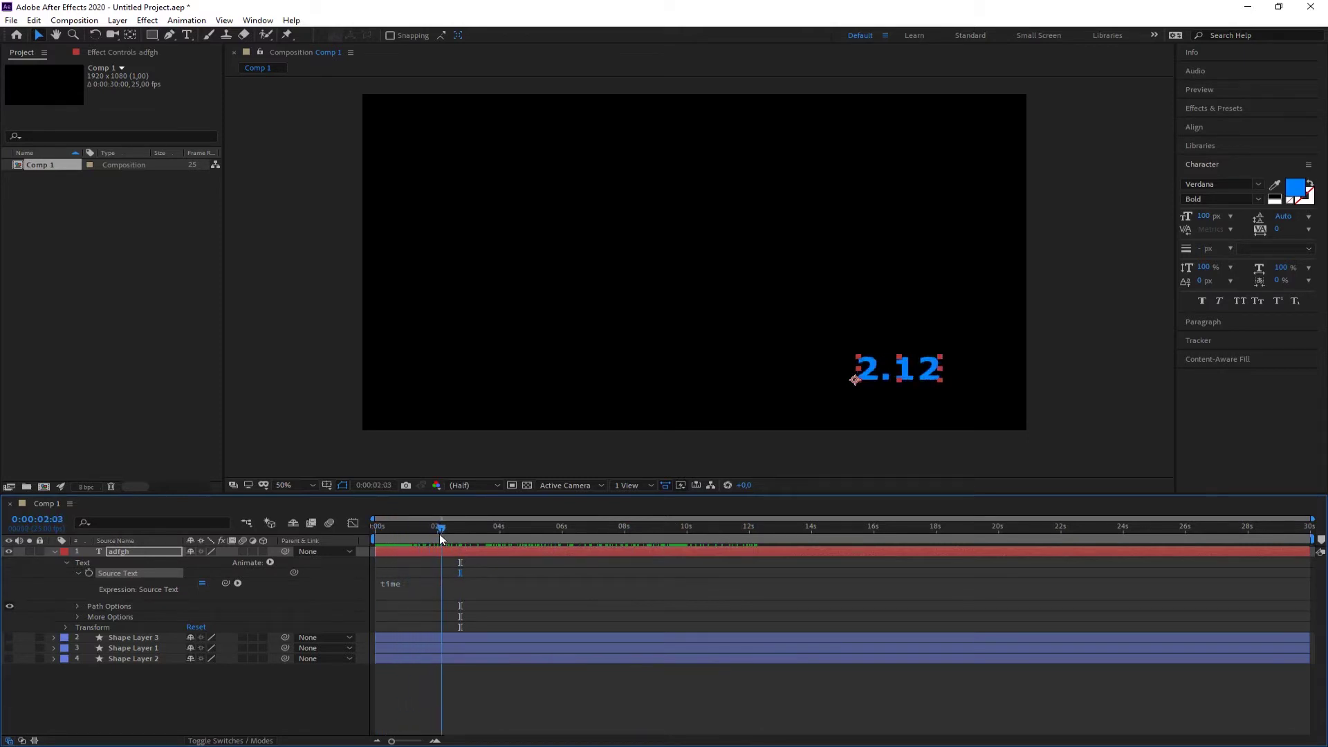
Change the Source Text expression to time/10 and scrub to 10 seconds to preview the slower count.
click(399, 584)
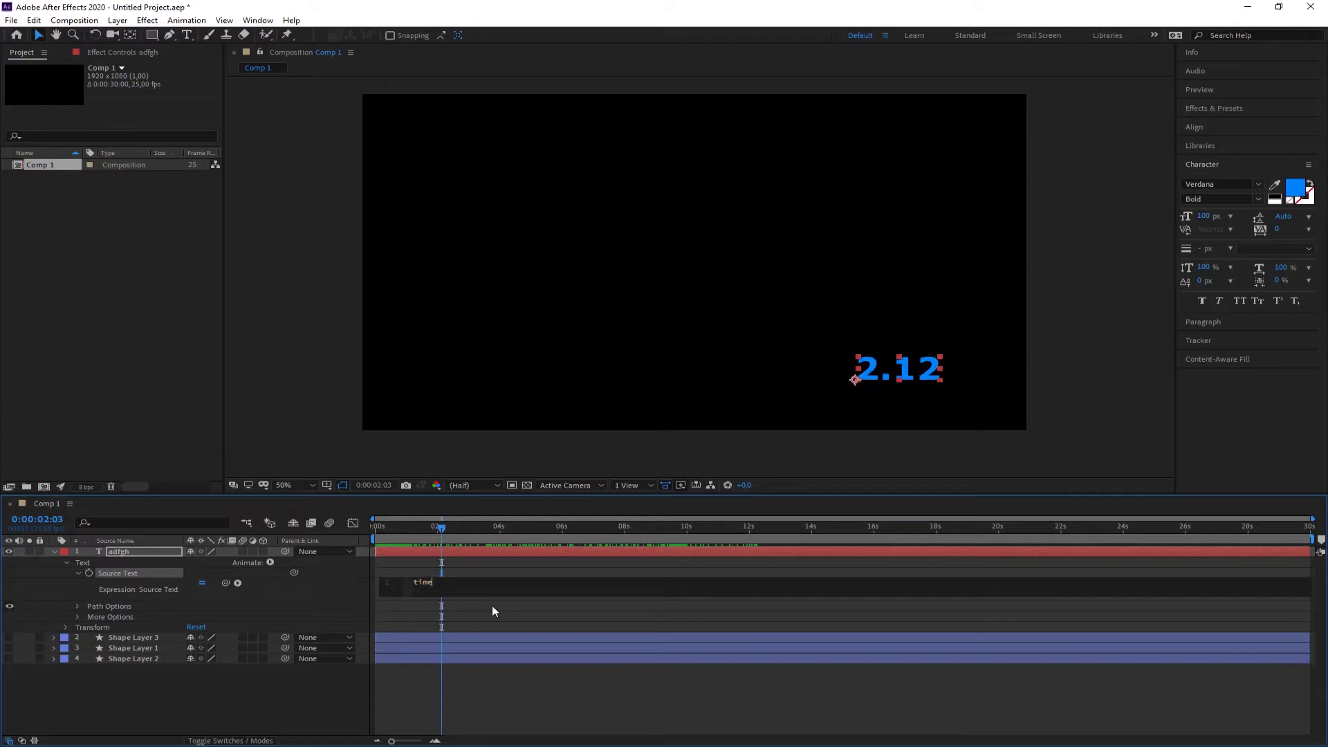
text(/10)
click(420, 531)
drag(412, 531, 686, 543)
Clear the time/10 expression and remove it from the Source Text property to restore the plain text.
click(393, 583)
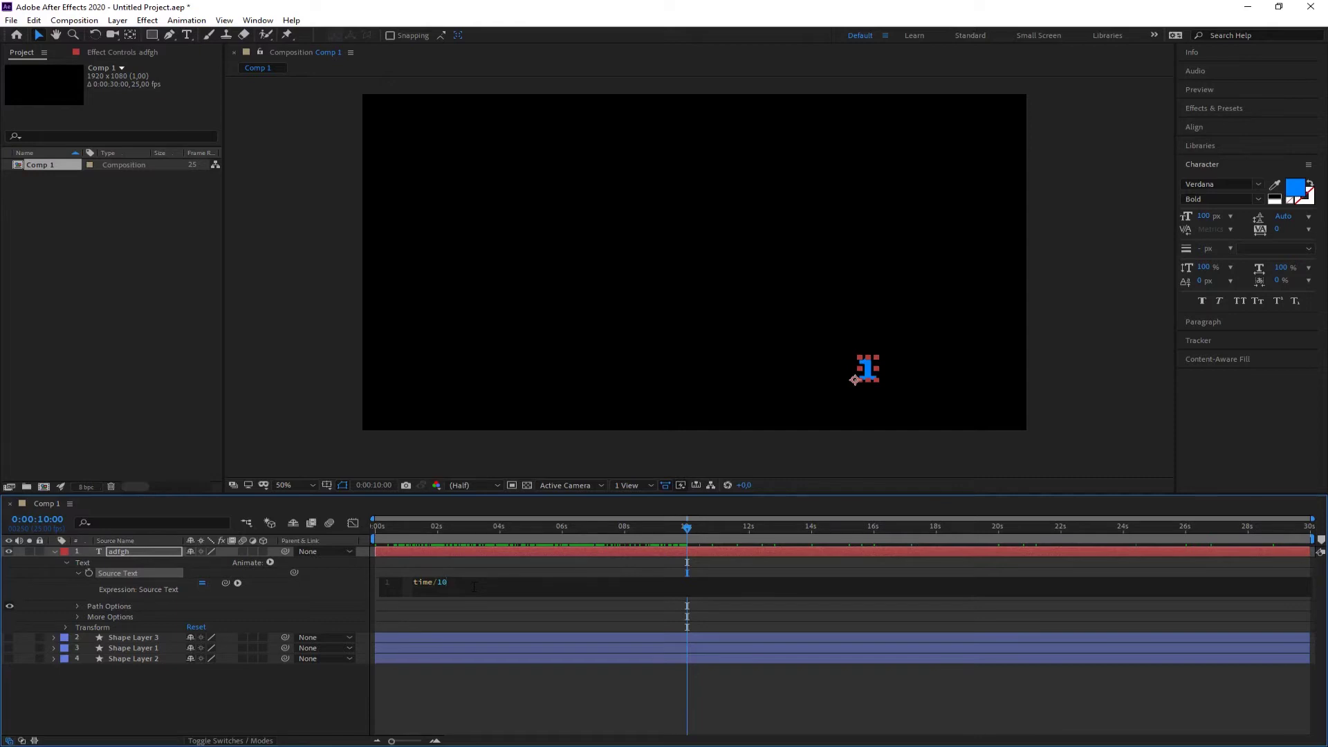
key(BackSpace)
key(BackSpace)
key(BackSpace)
key(BackSpace)
key(BackSpace)
key(BackSpace)
key(BackSpace)
click(88, 572)
click(88, 573)
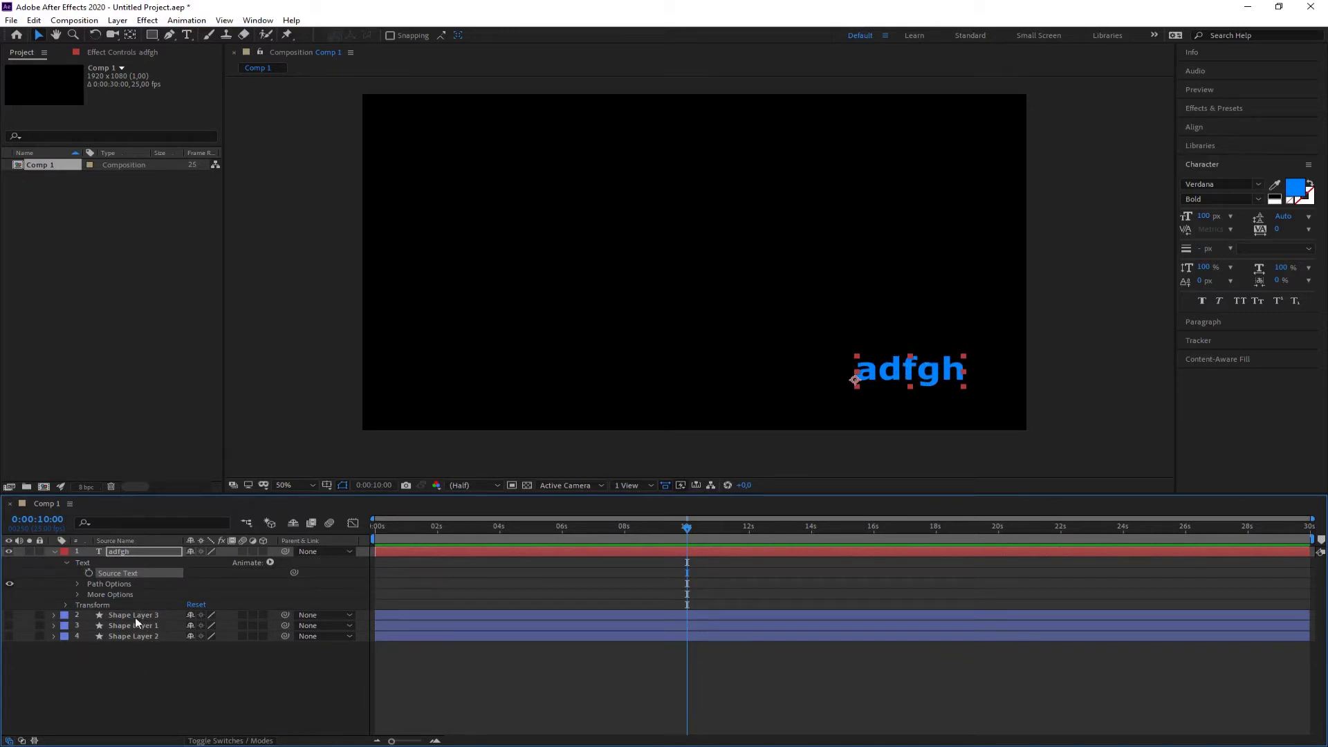
Show Shape Layer 1, return to the composition's start, and link the text layer's Source Text to that layer's Rotation.
click(9, 625)
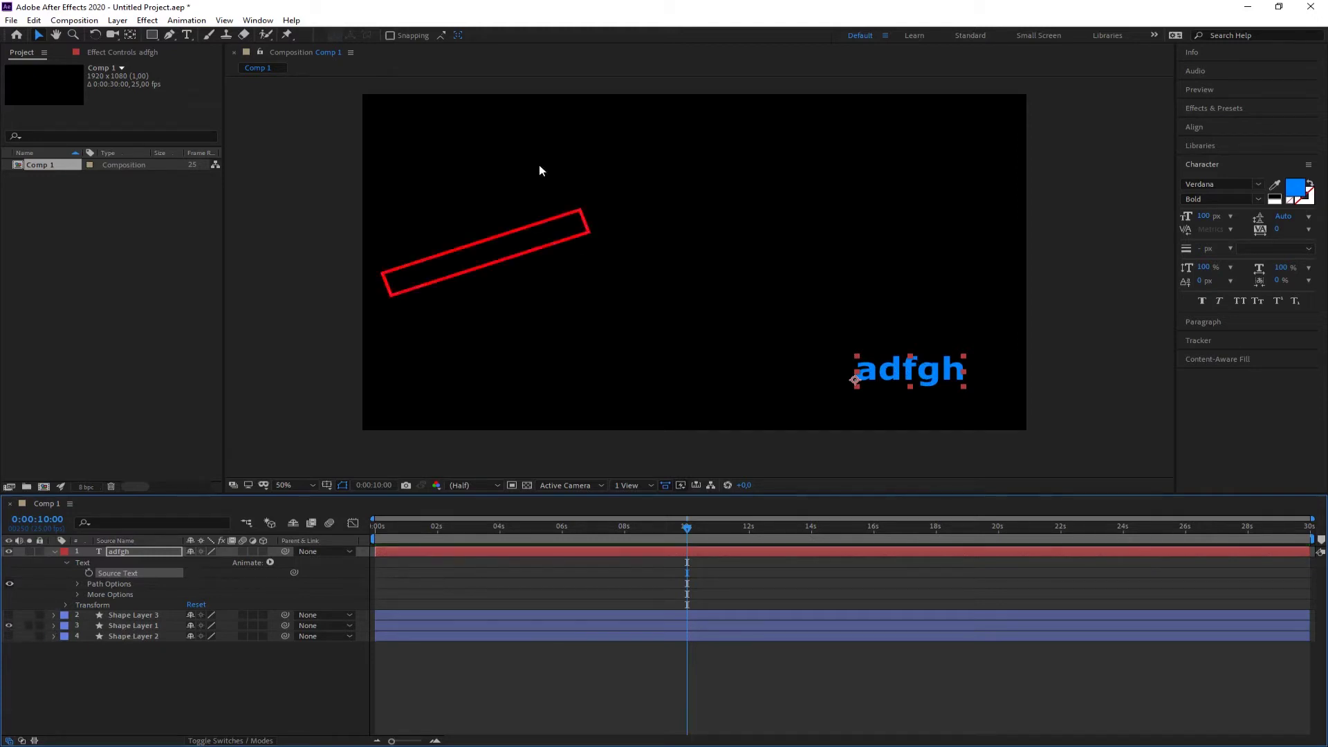
drag(687, 527, 369, 528)
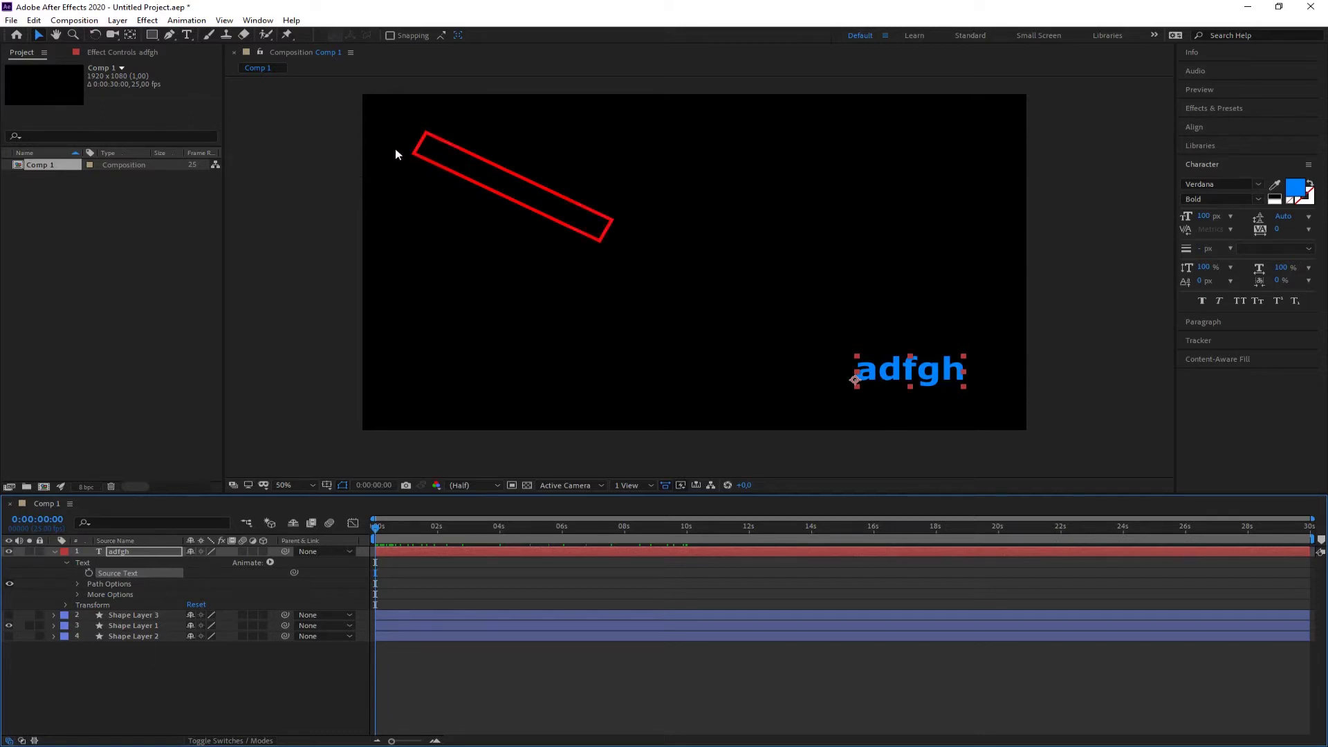
click(54, 625)
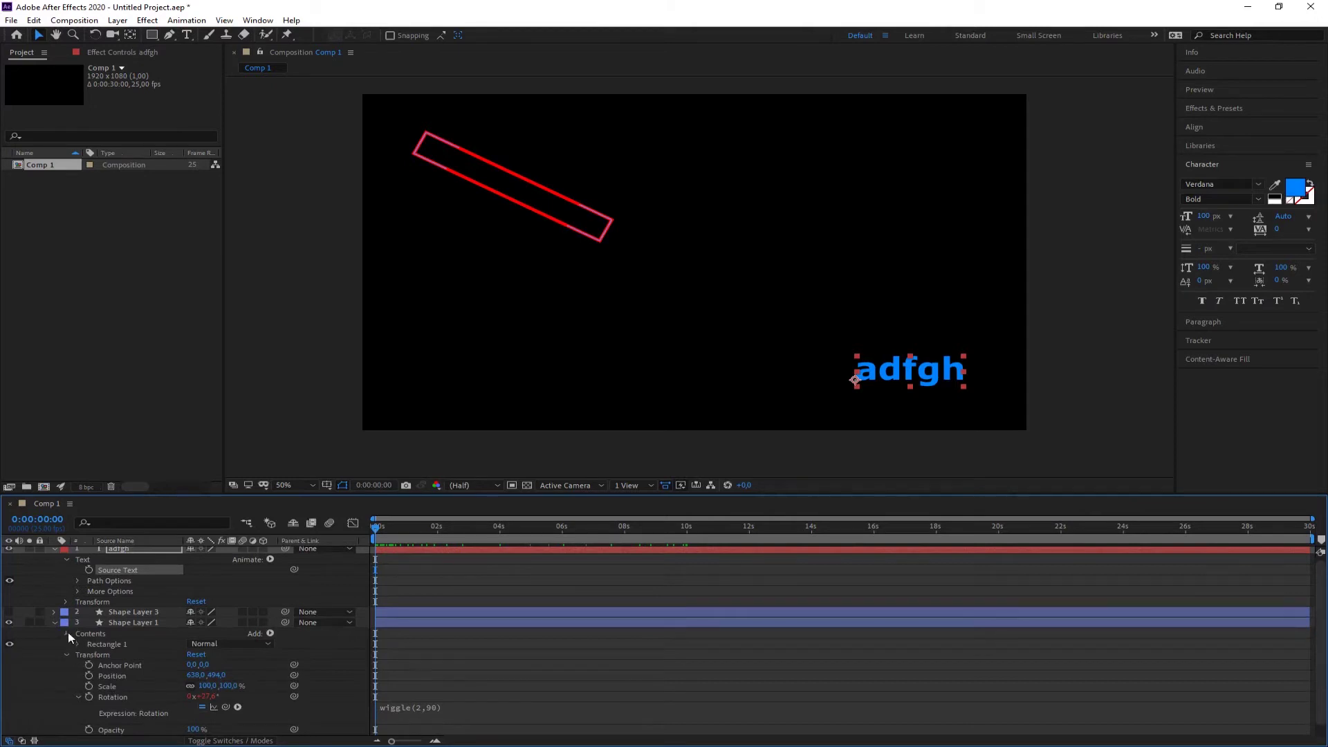
click(67, 633)
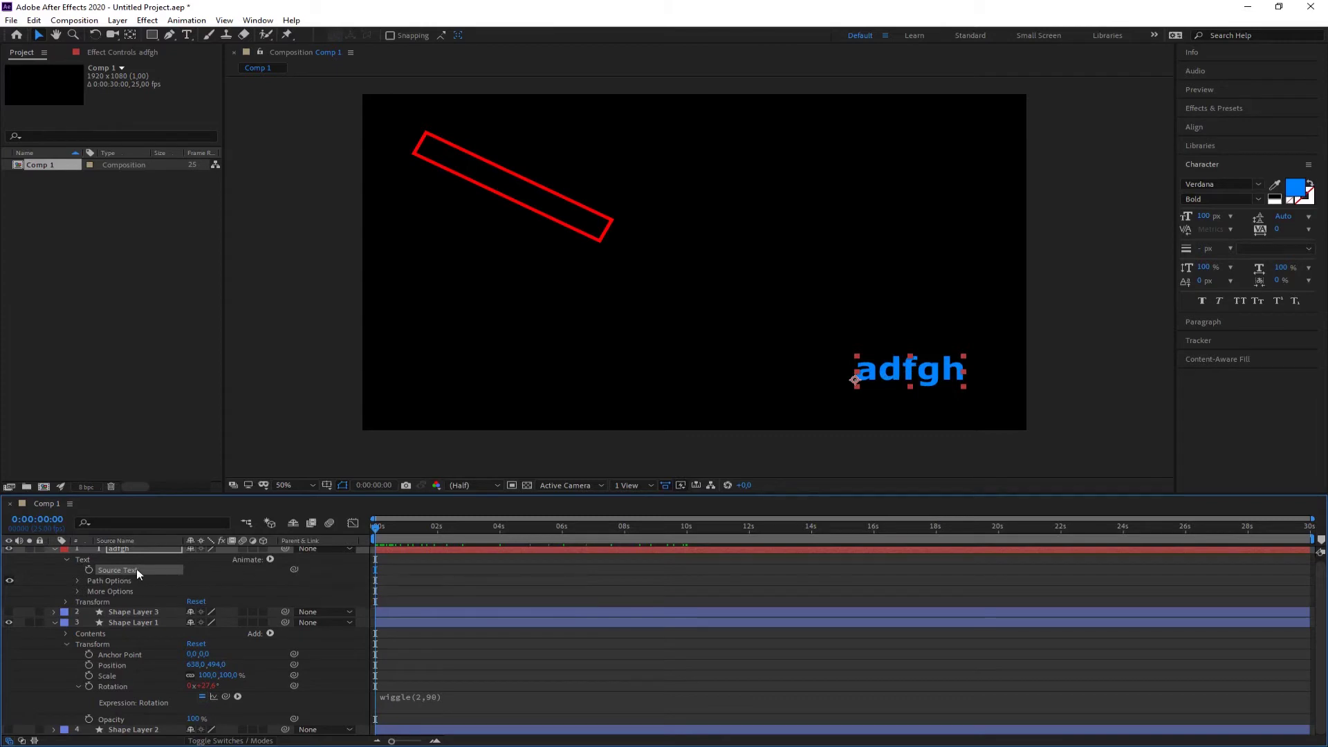
drag(295, 571, 131, 686)
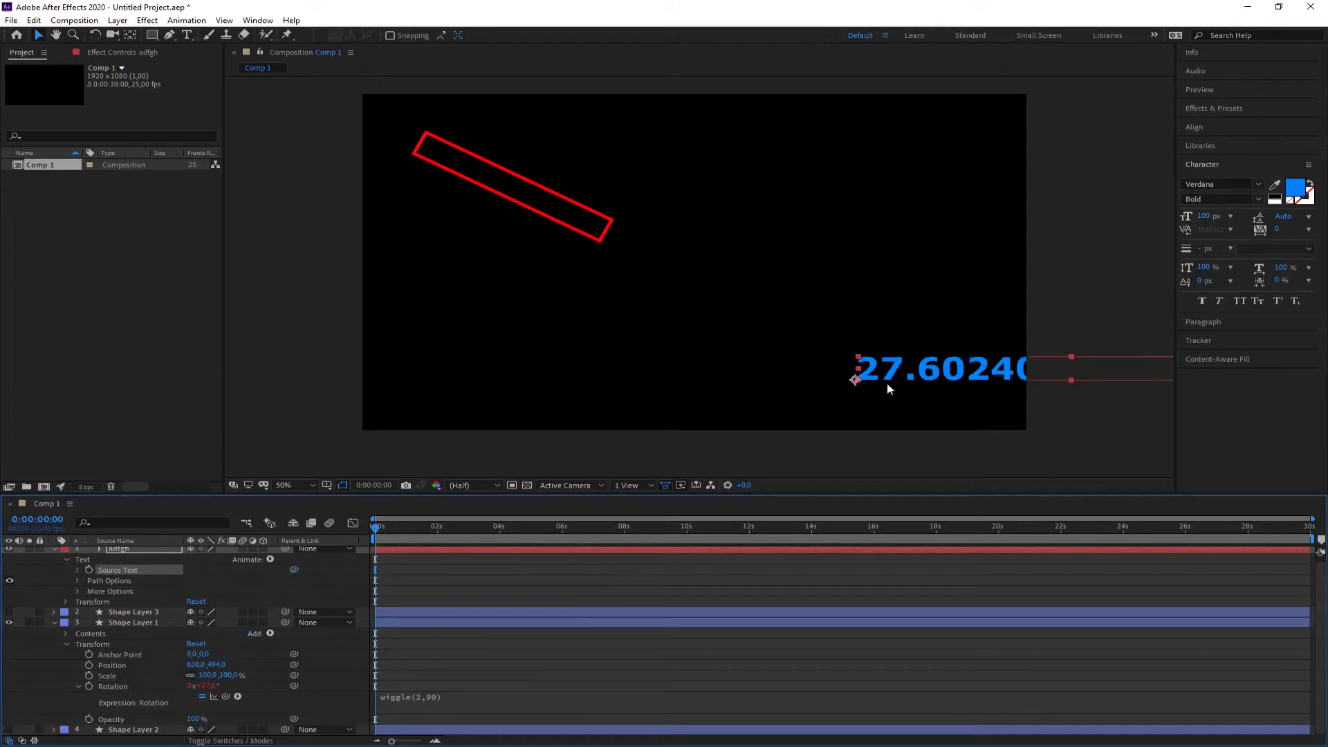
Move the linked number text along the lower edge to fit inside the frame, and scrub to about 9 seconds for preview.
drag(376, 528, 571, 538)
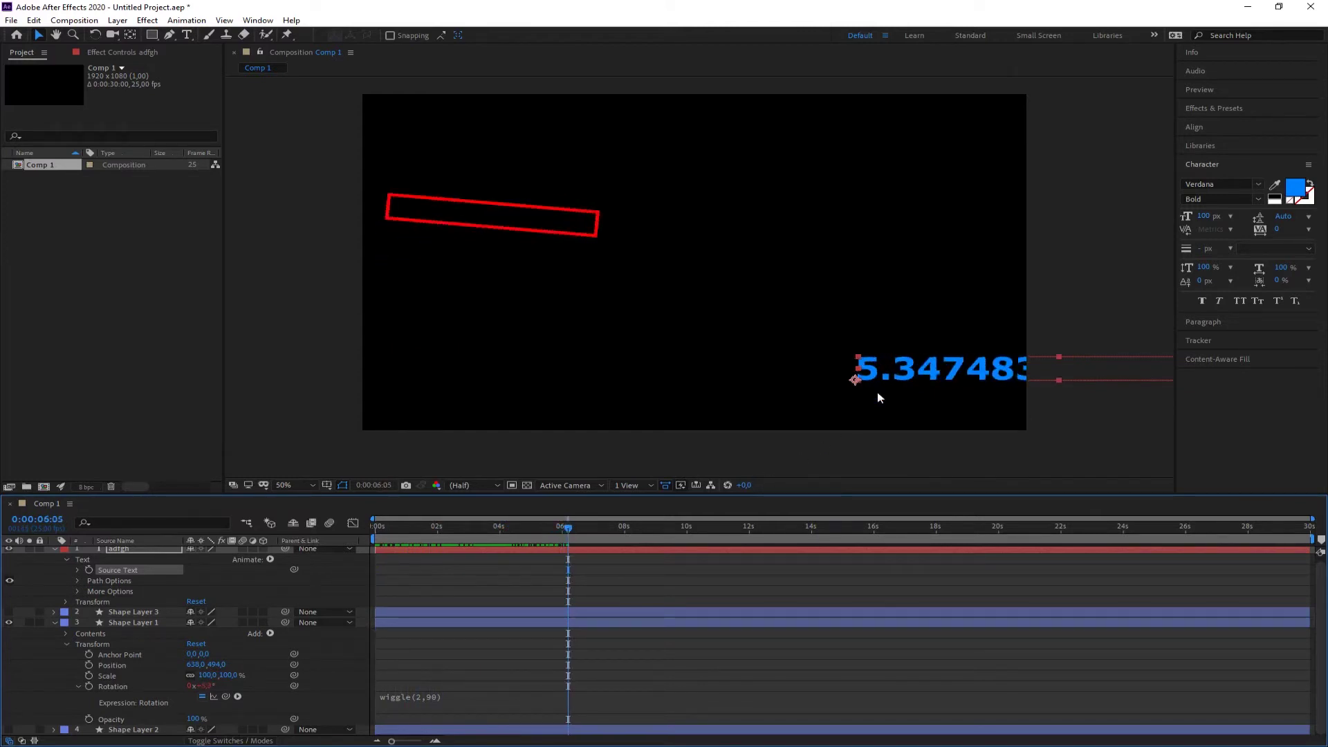
mouse_move(567, 531)
mouse_down()
mouse_move(640, 538)
mouse_move(581, 538)
mouse_up()
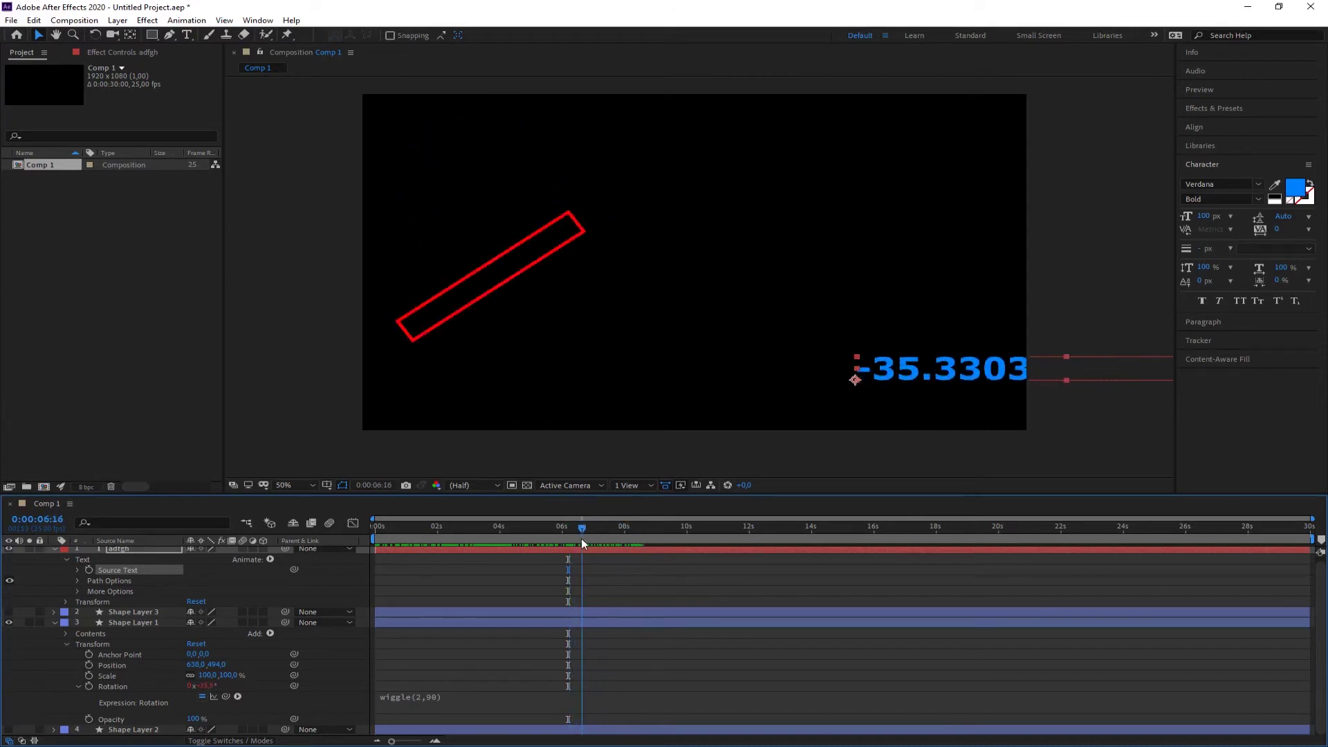
drag(903, 379, 637, 403)
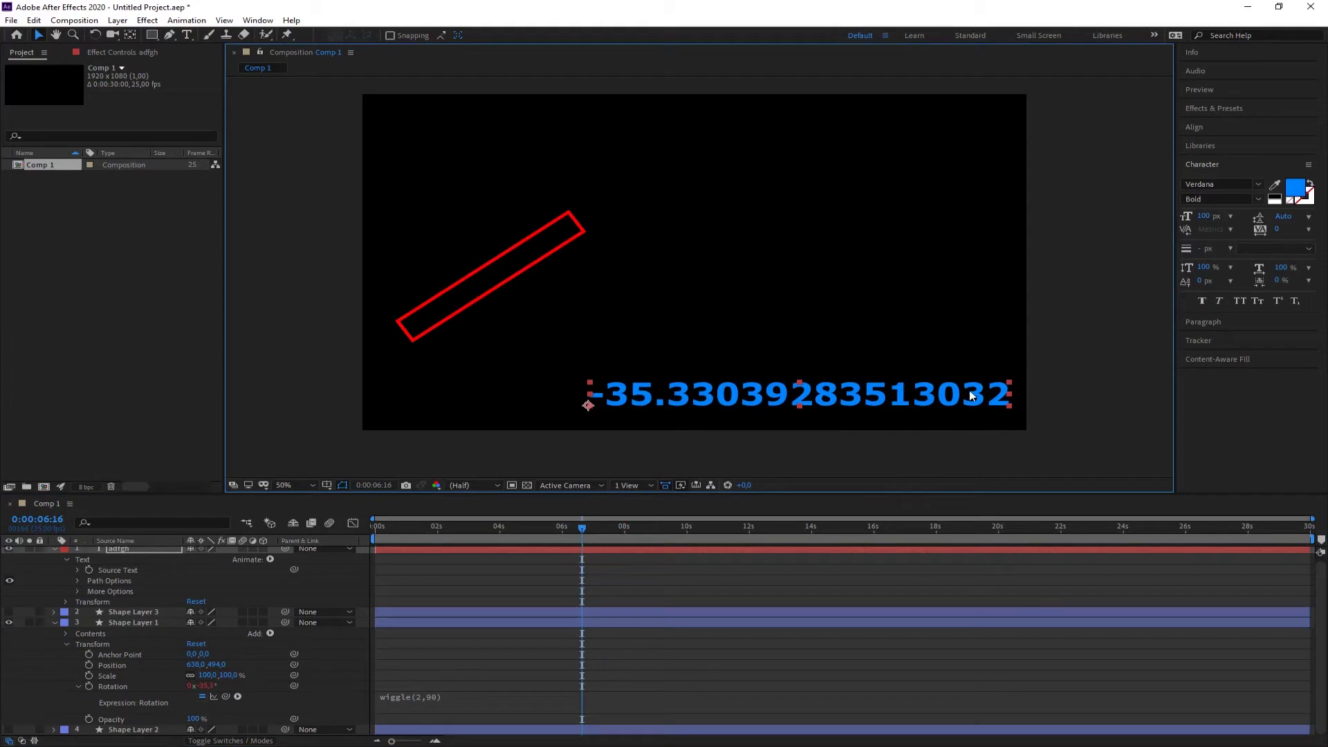
drag(585, 534, 662, 533)
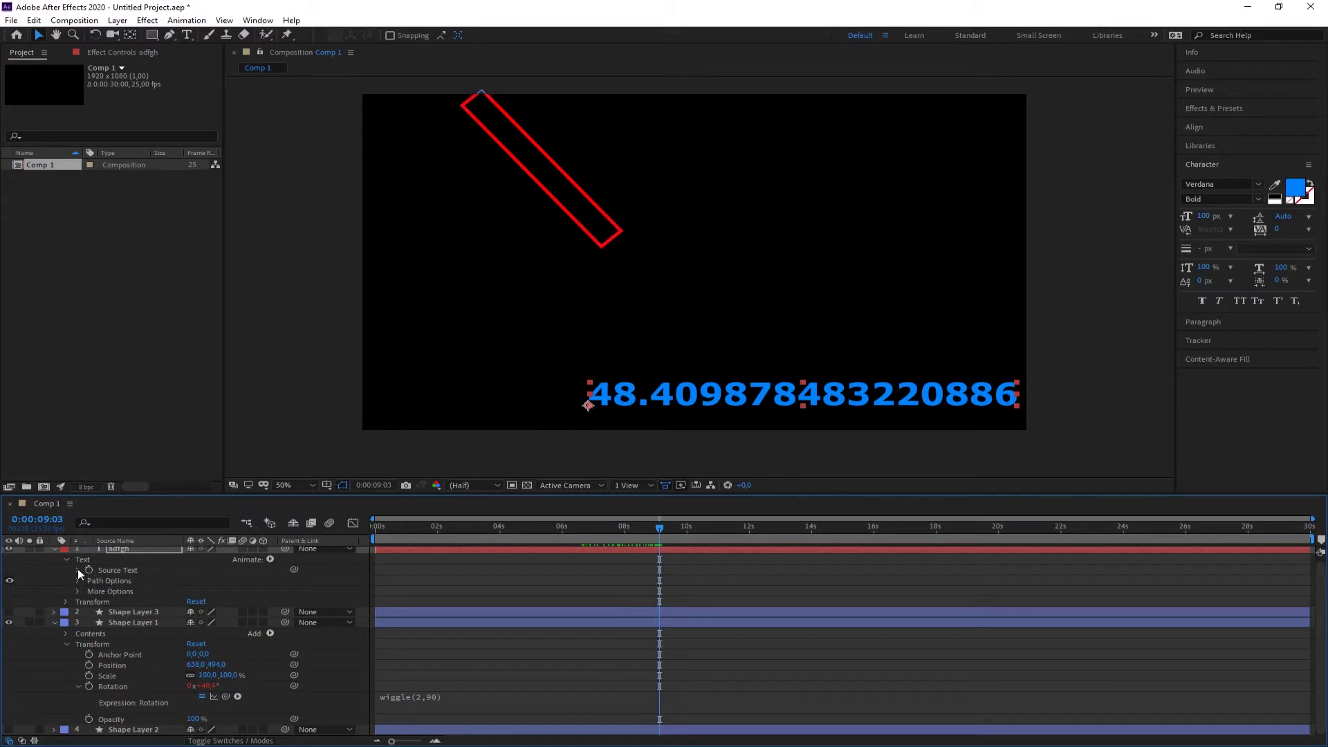
Reveal the Source Text expression and examine how it references Shape Layer 1's rotation.
key(ctrl+v)
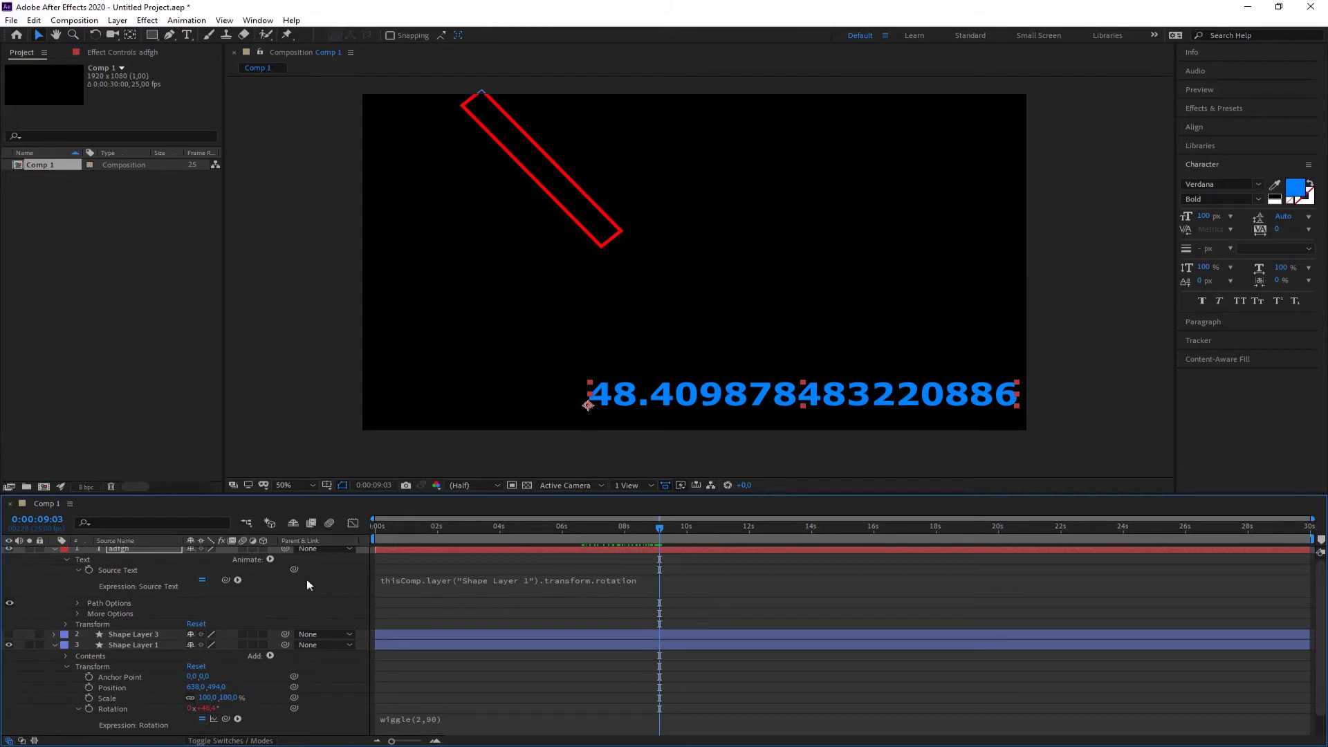
click(110, 568)
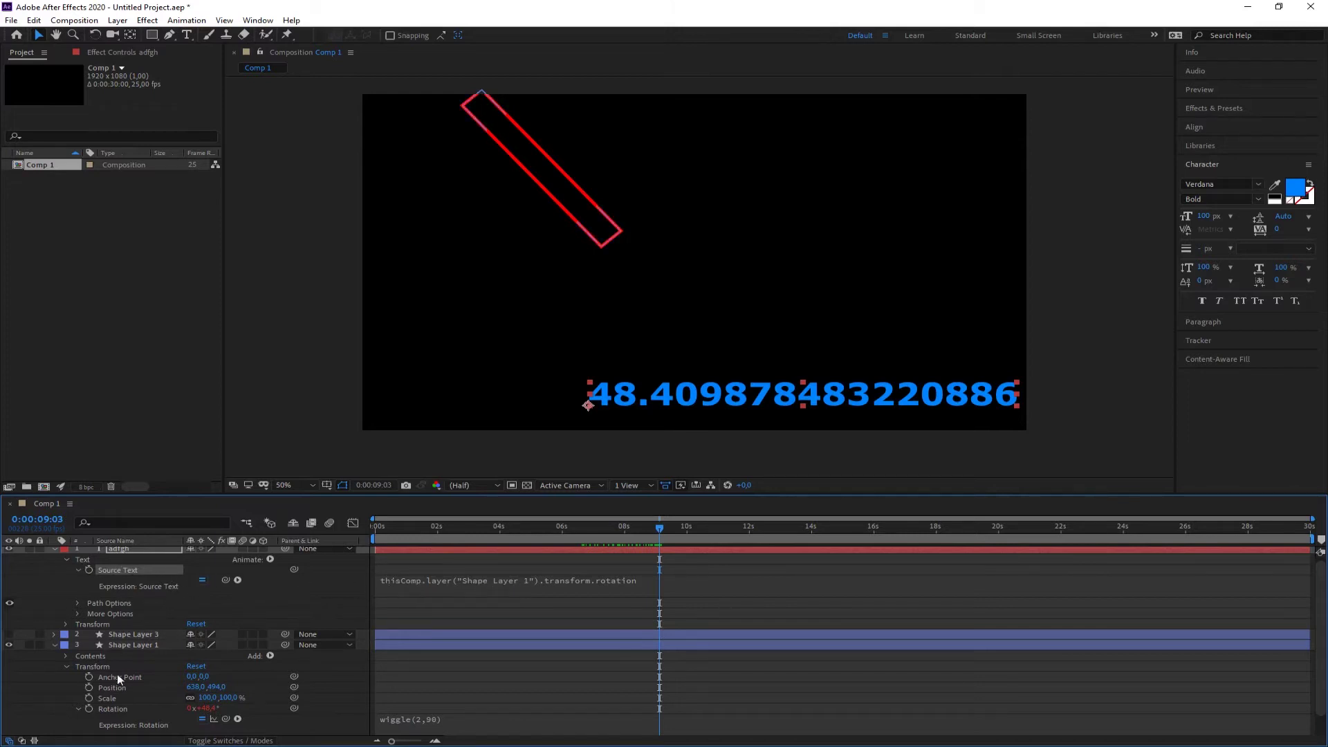
scroll(117, 709, down, 1)
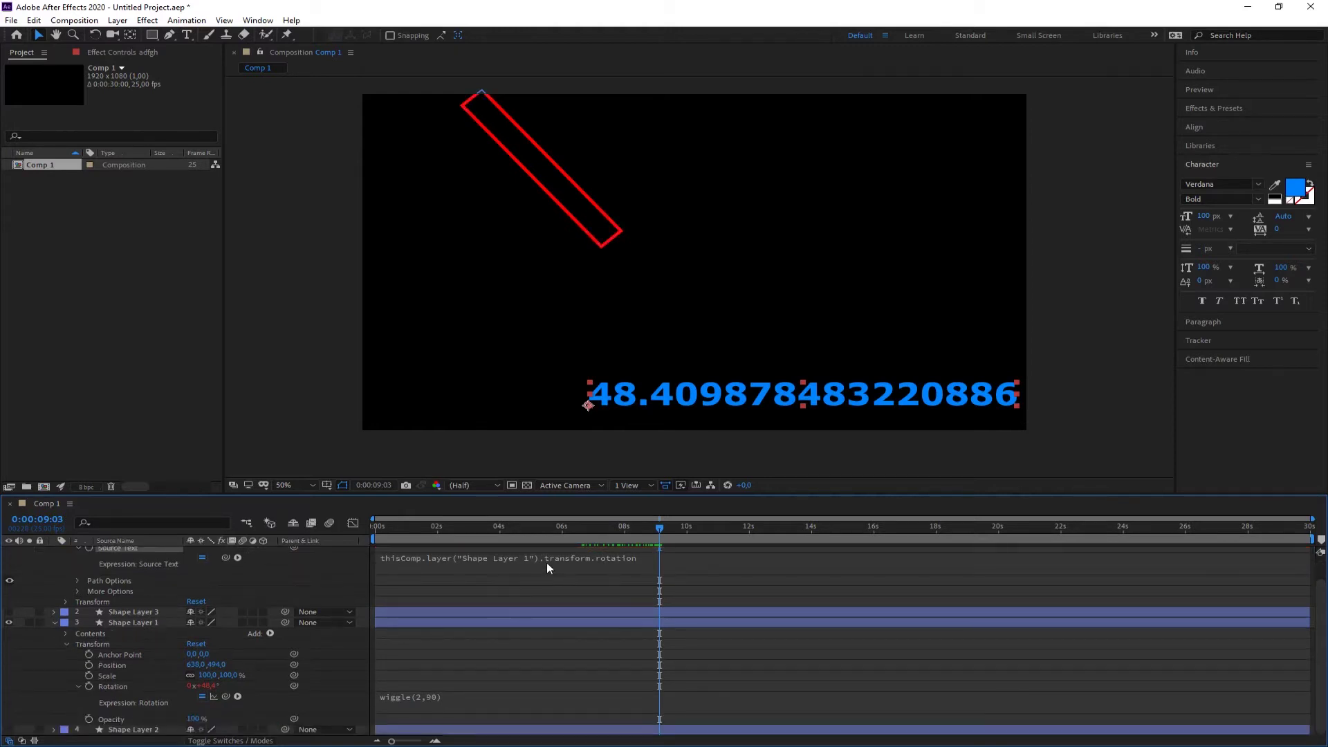
scroll(594, 563, up, 1)
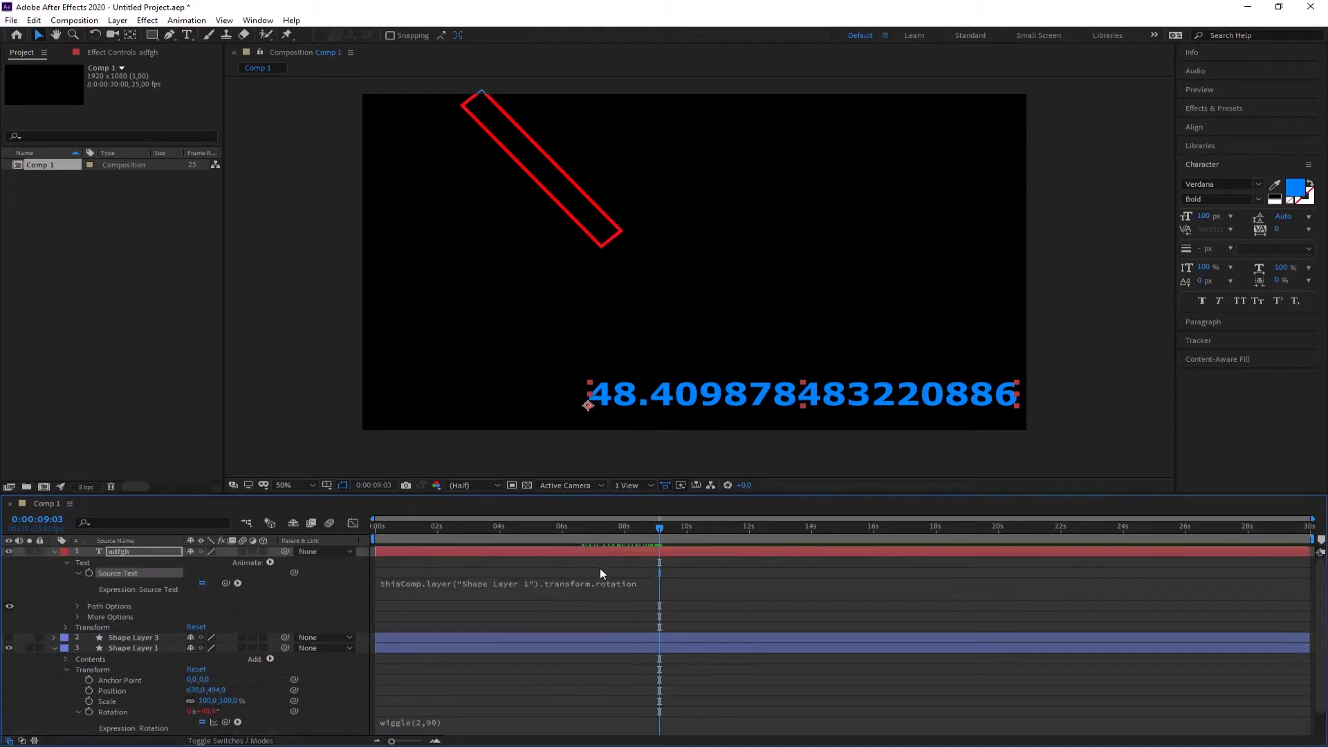
Wrap the text layer's Source Text expression as Math.round(thisComp.layer("Shape Layer 1").transform.rotation) and scrub to about 7 seconds.
click(640, 587)
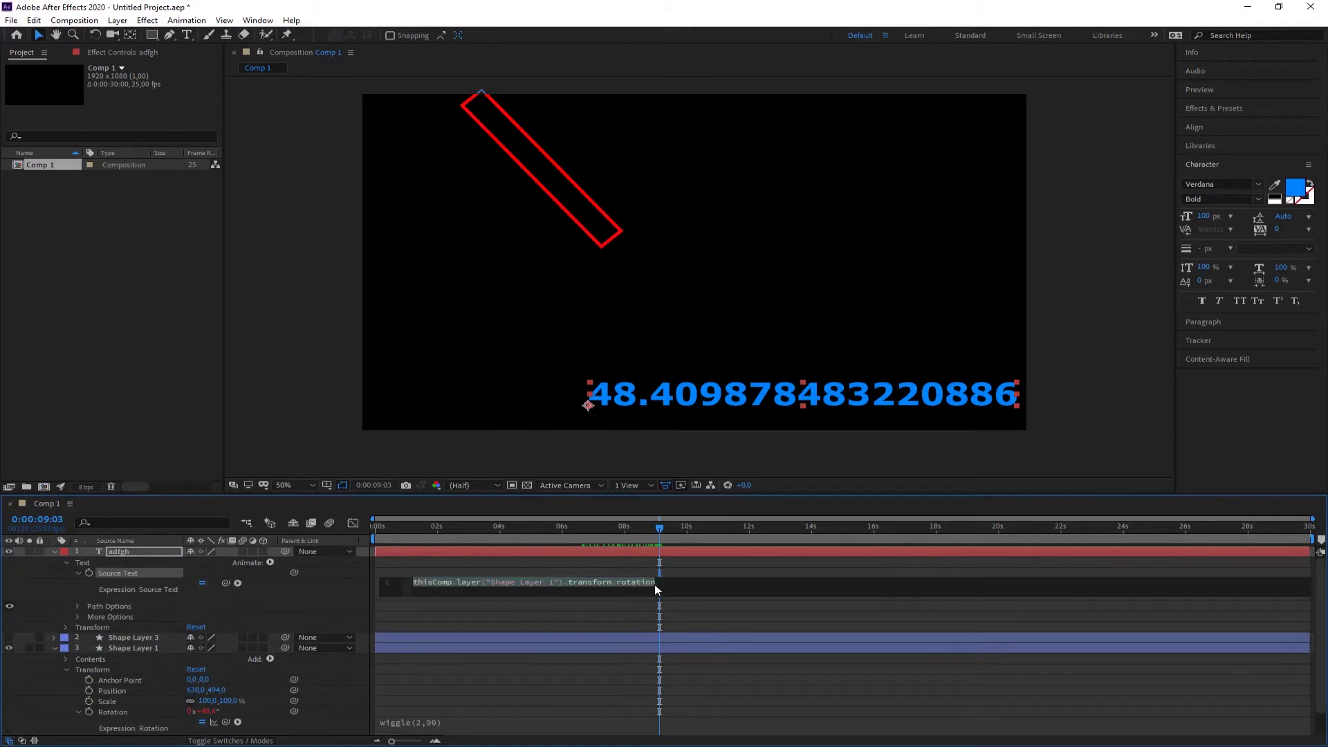
click(656, 588)
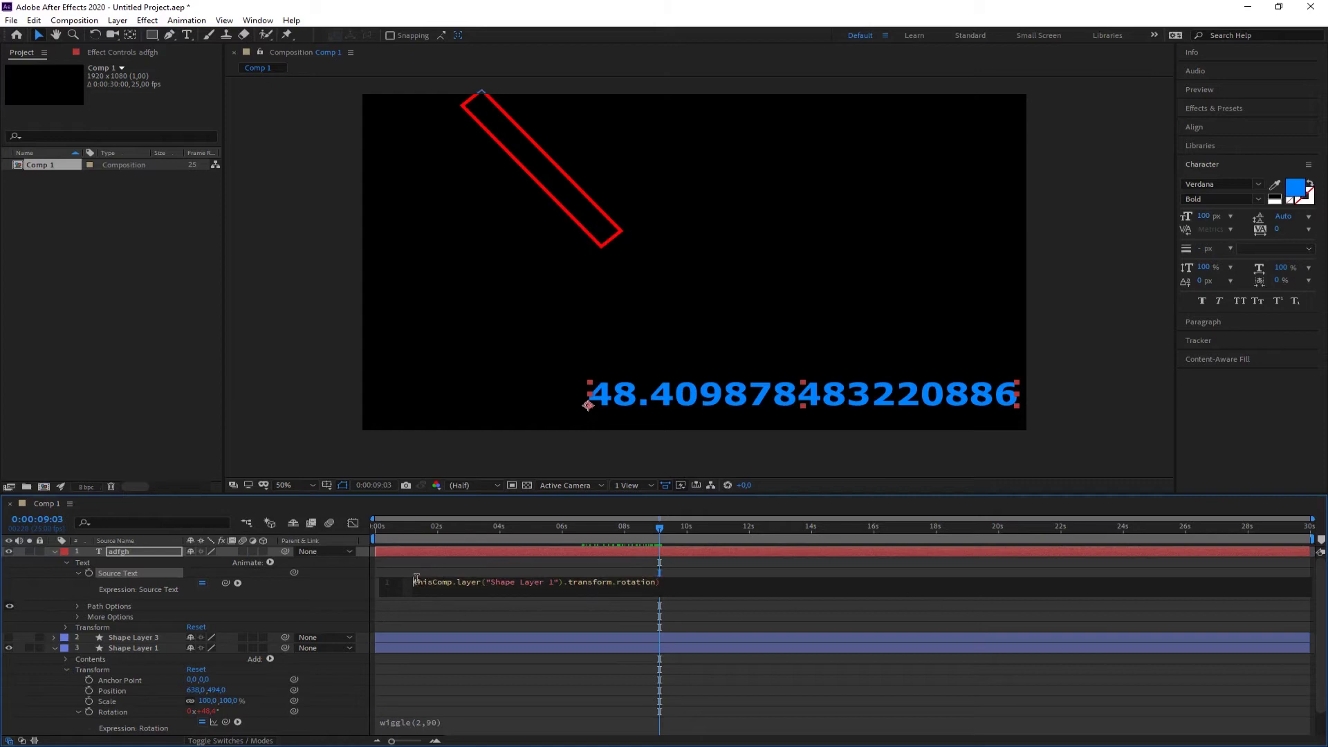
click(413, 582)
text(()
text(Mat)
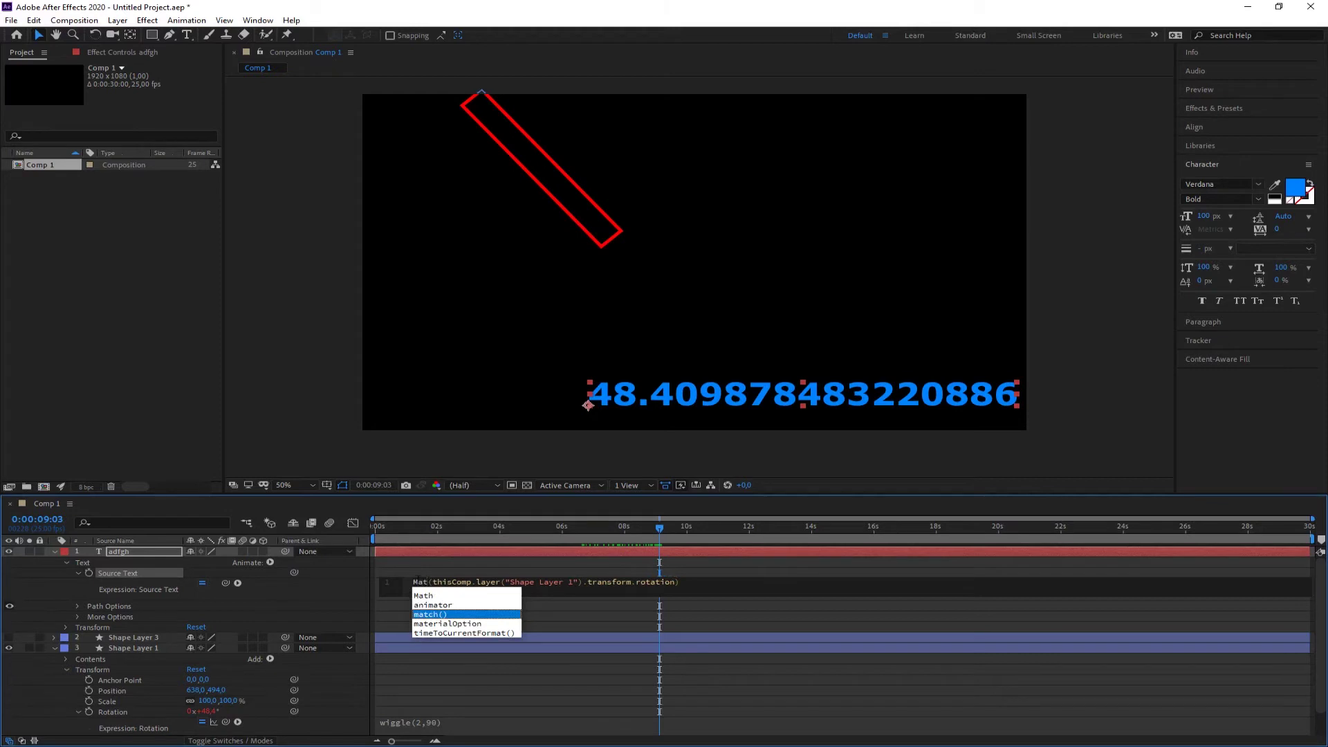
text(h)
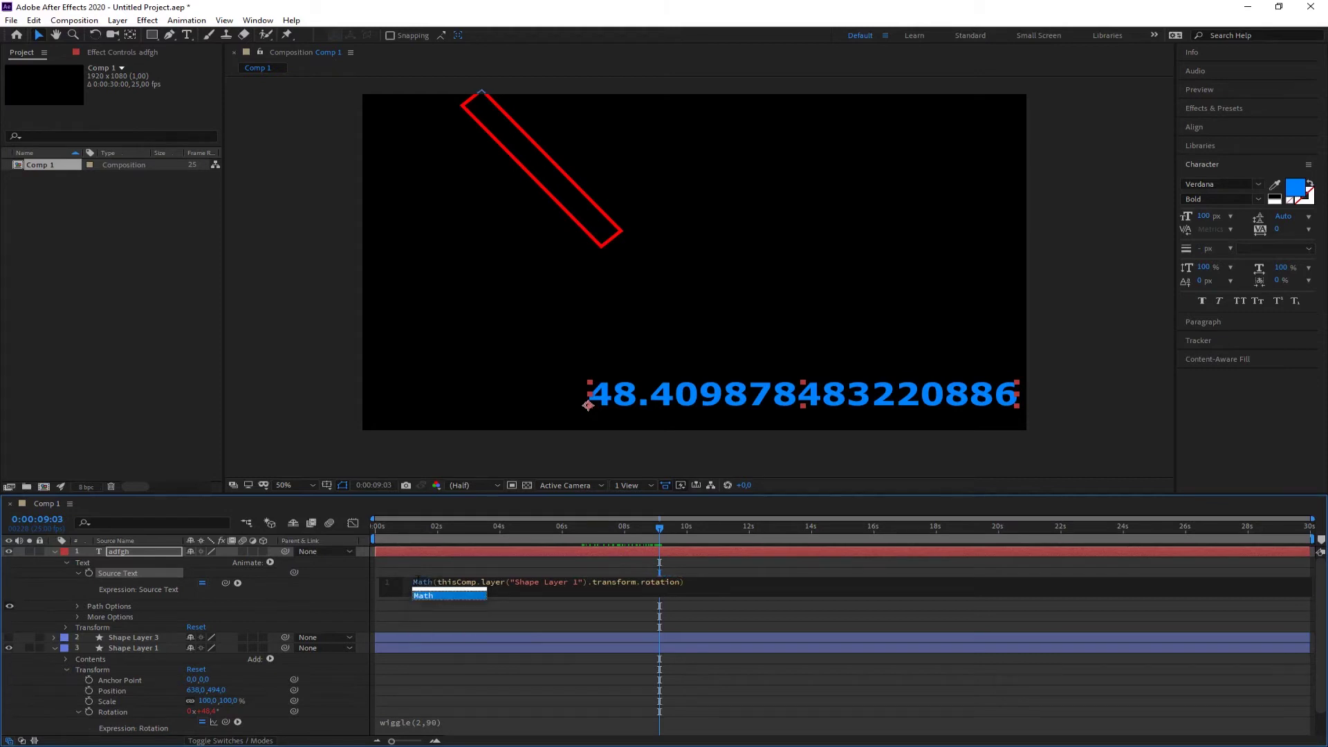
text(.roun)
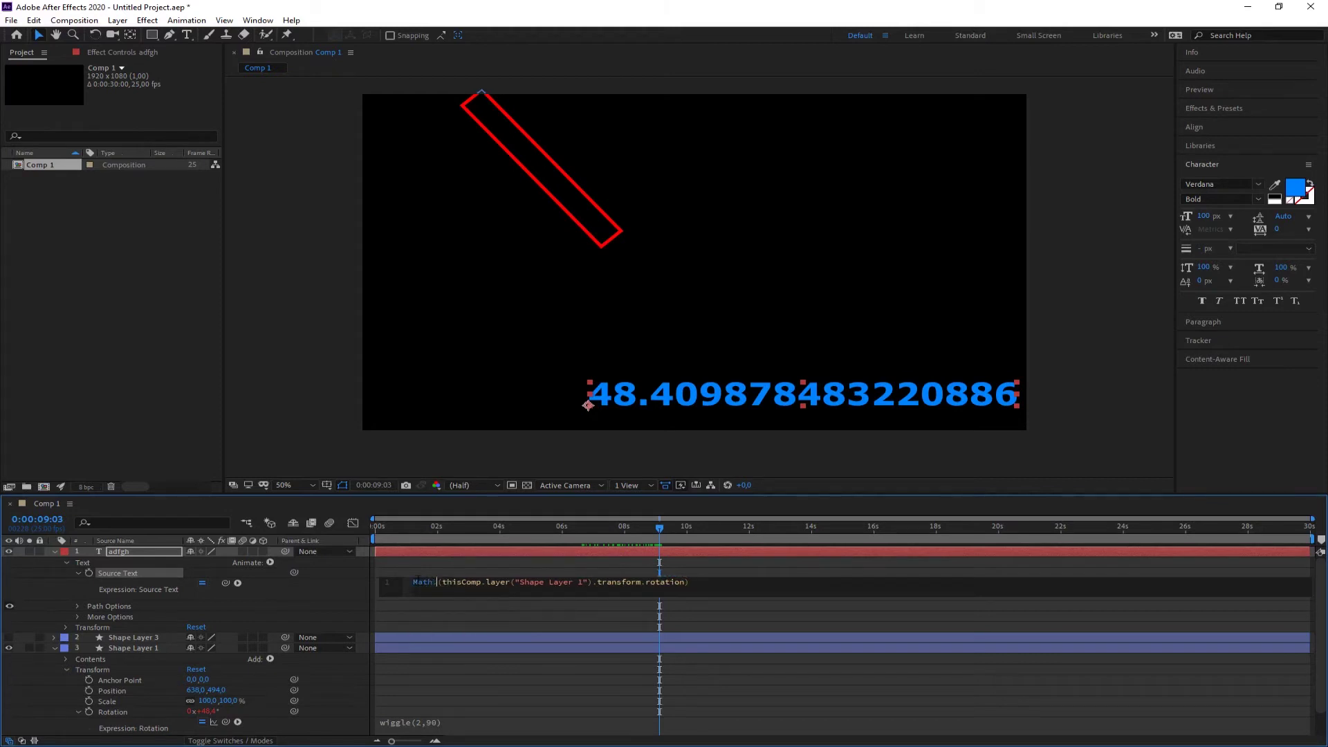
text(d)
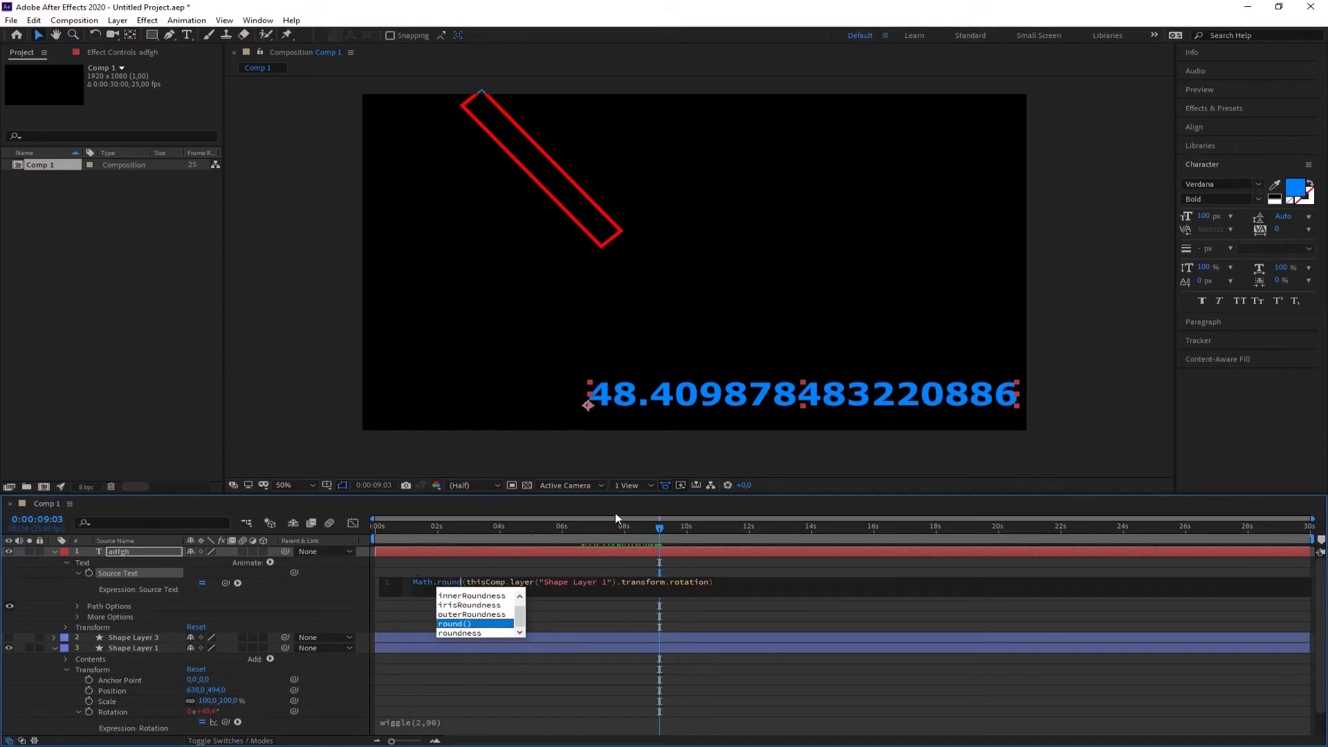
drag(662, 529, 598, 530)
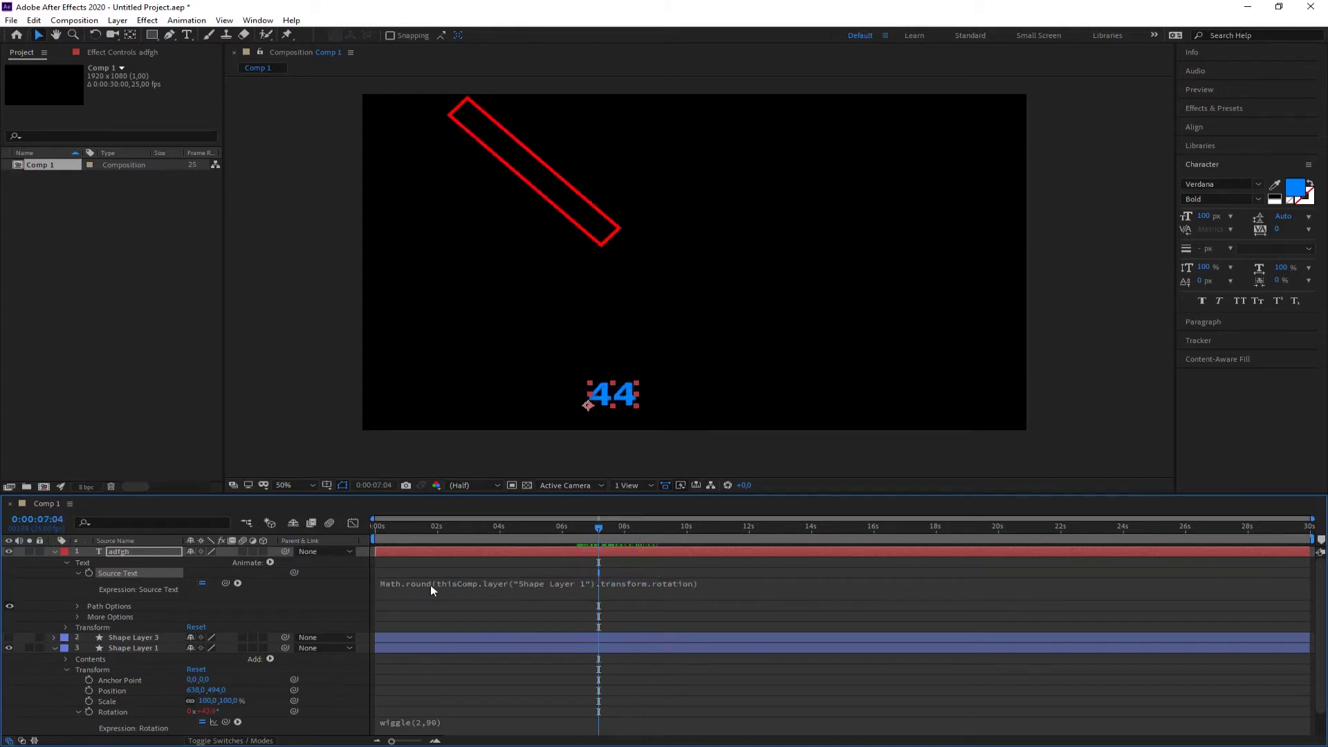
Review the rounding expression and scrub through the timeline to compare the whole-number text with the bar's rotation.
click(693, 587)
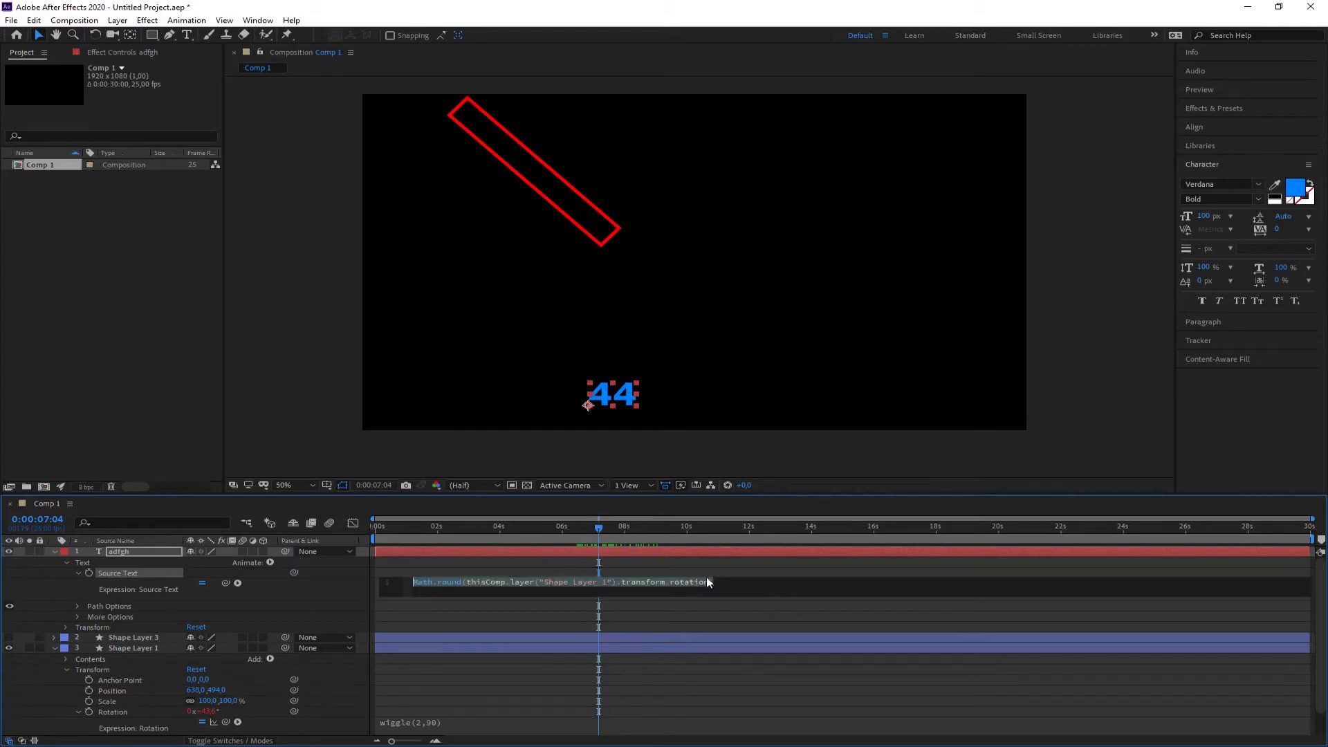
drag(598, 530, 633, 530)
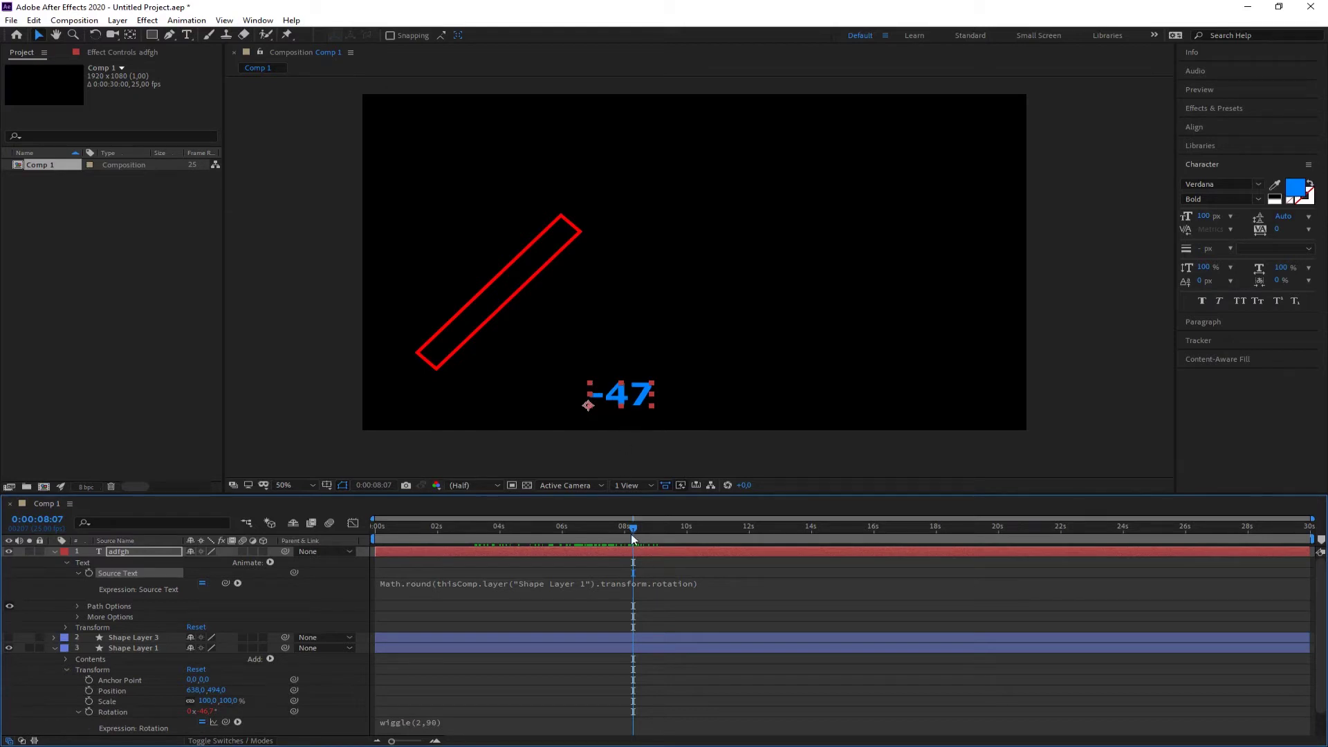
click(542, 529)
drag(527, 529, 396, 529)
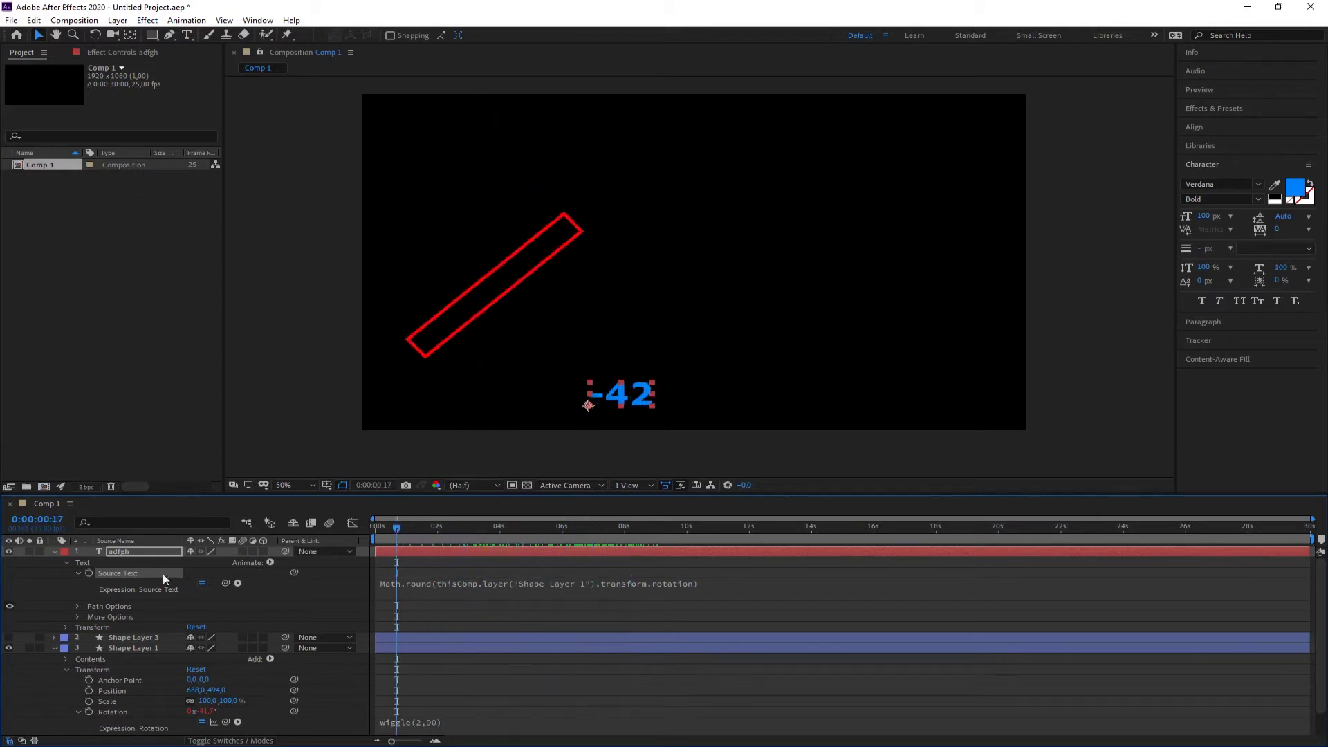
Hide Shape Layer 1 and the adfgh text layer, collapse their properties, and deselect all layers.
click(9, 648)
click(9, 551)
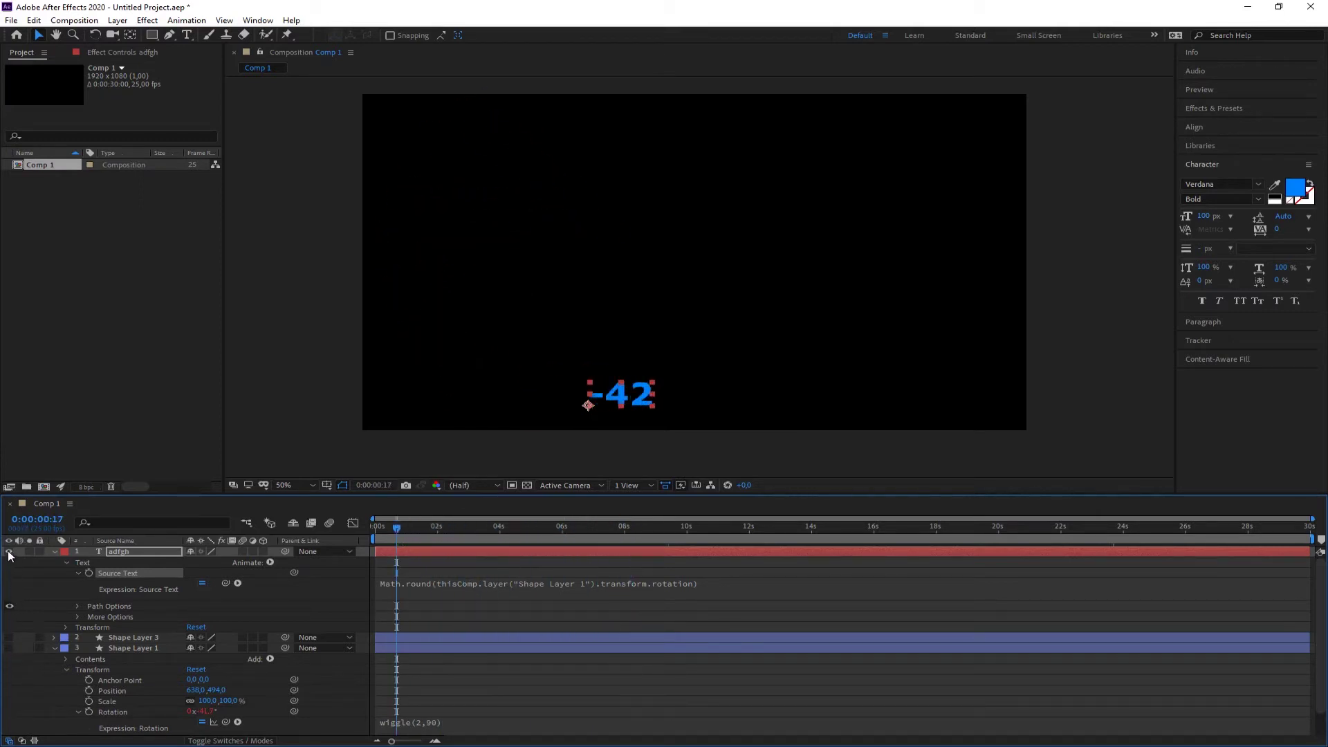
click(53, 552)
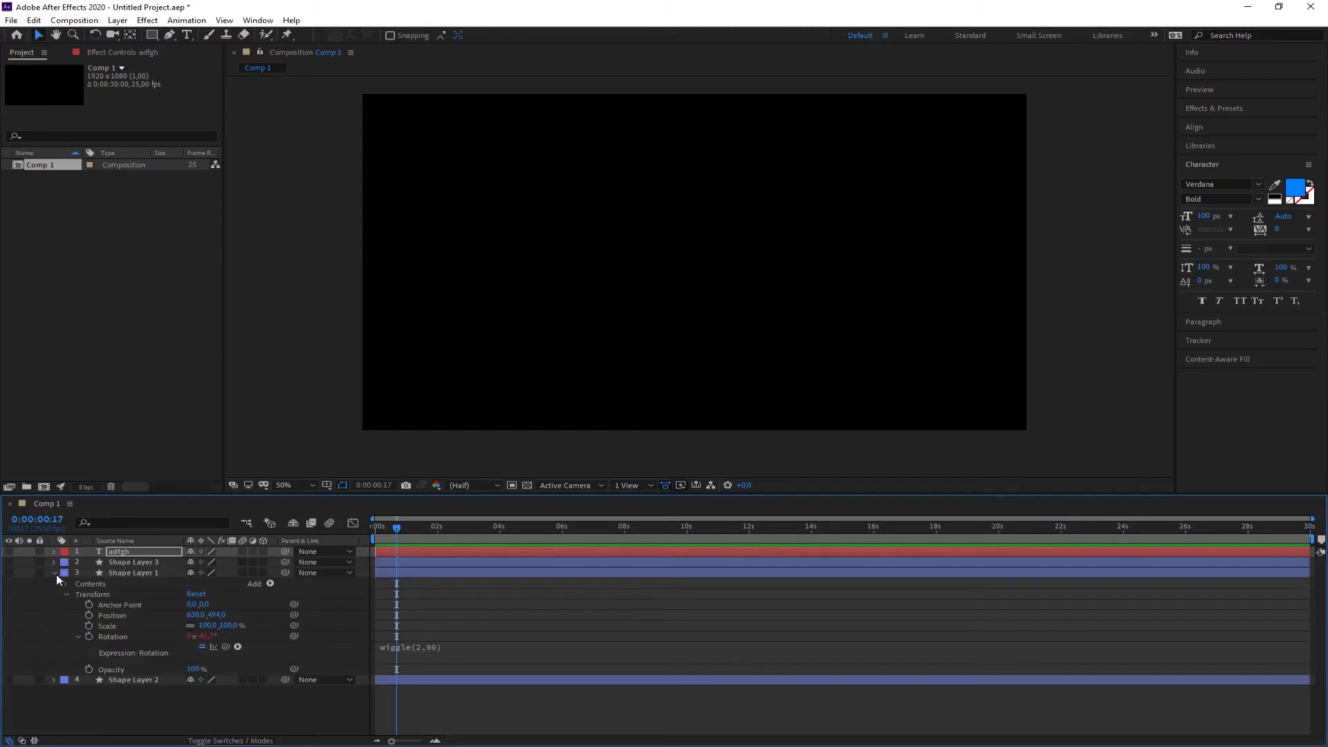
click(55, 573)
click(94, 612)
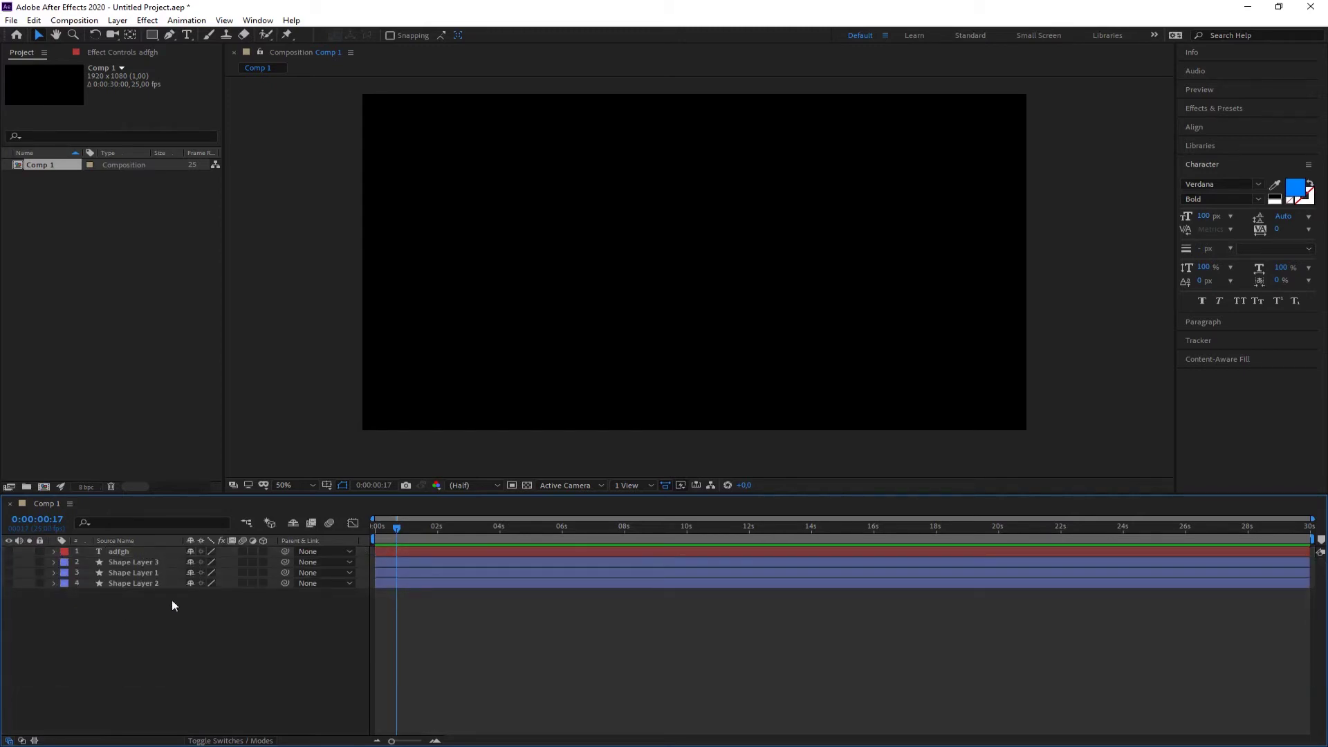
Add a new text layer reading "cmn" in the upper middle of the frame.
click(186, 34)
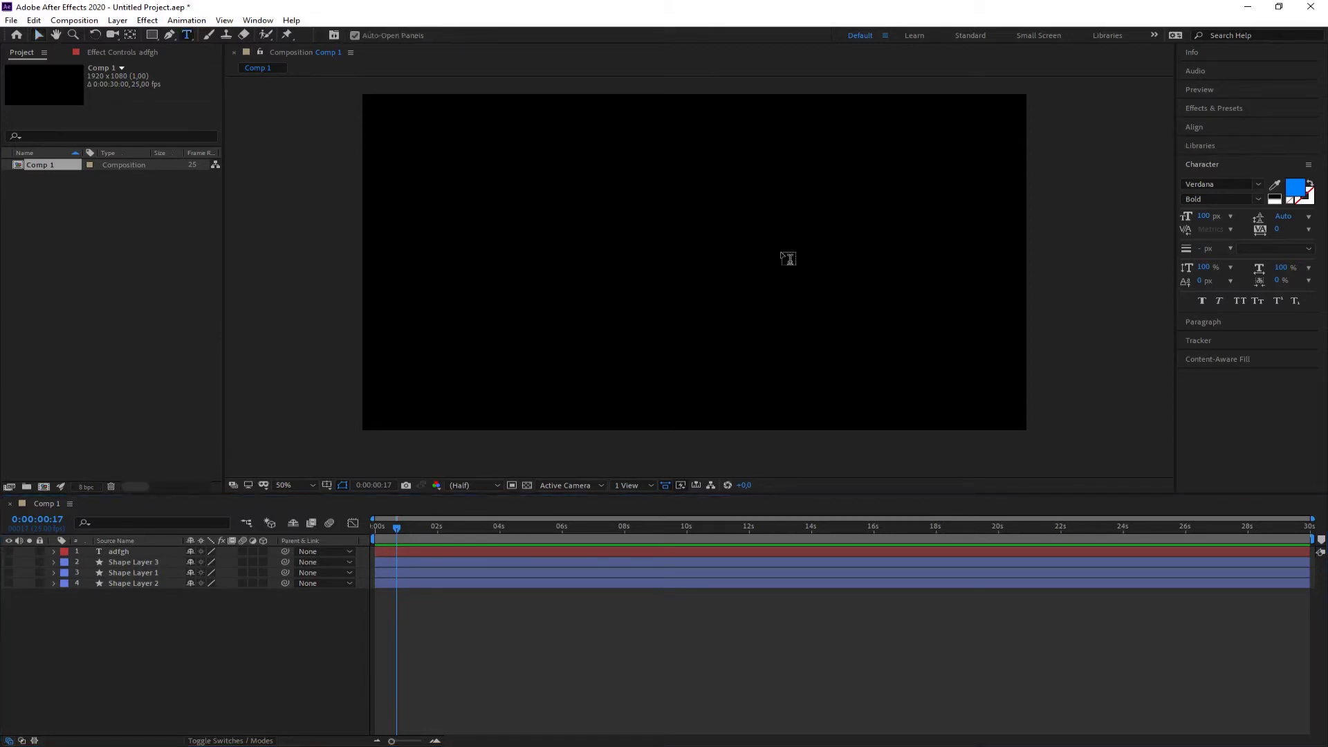
click(623, 210)
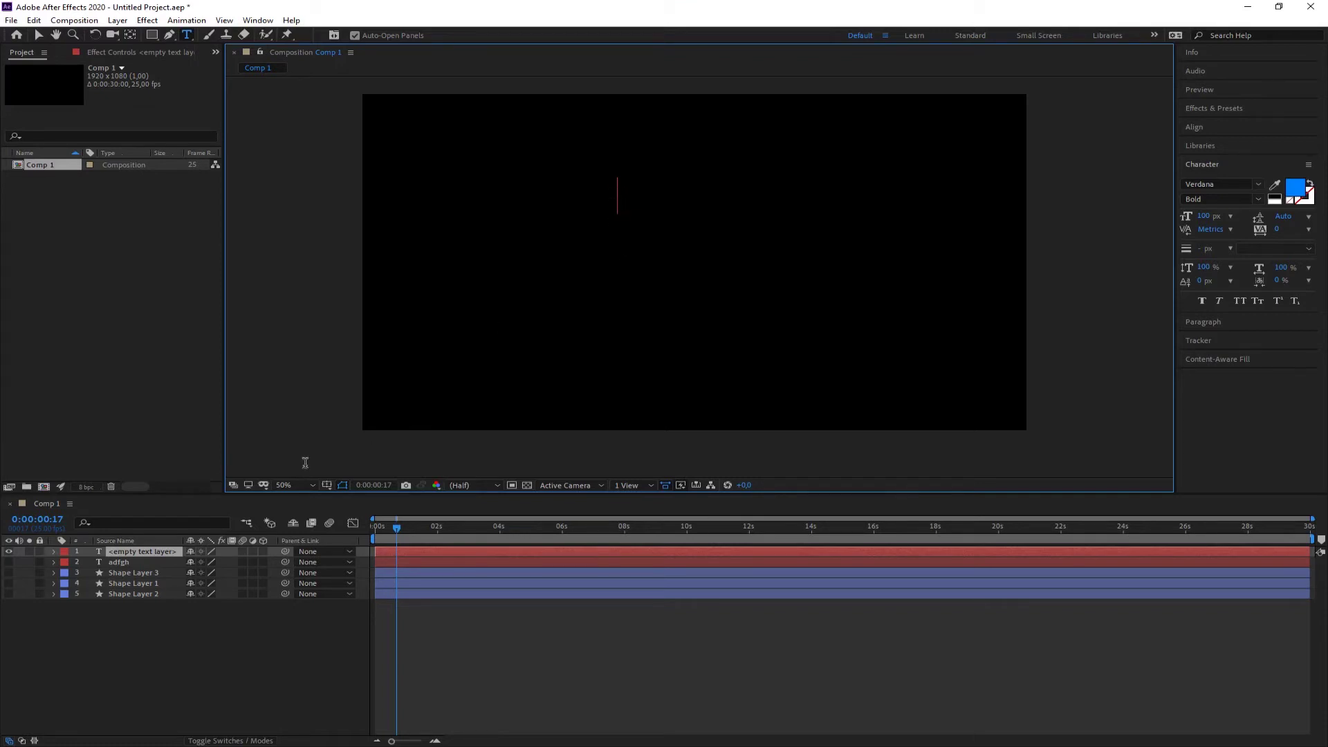
text(cmn)
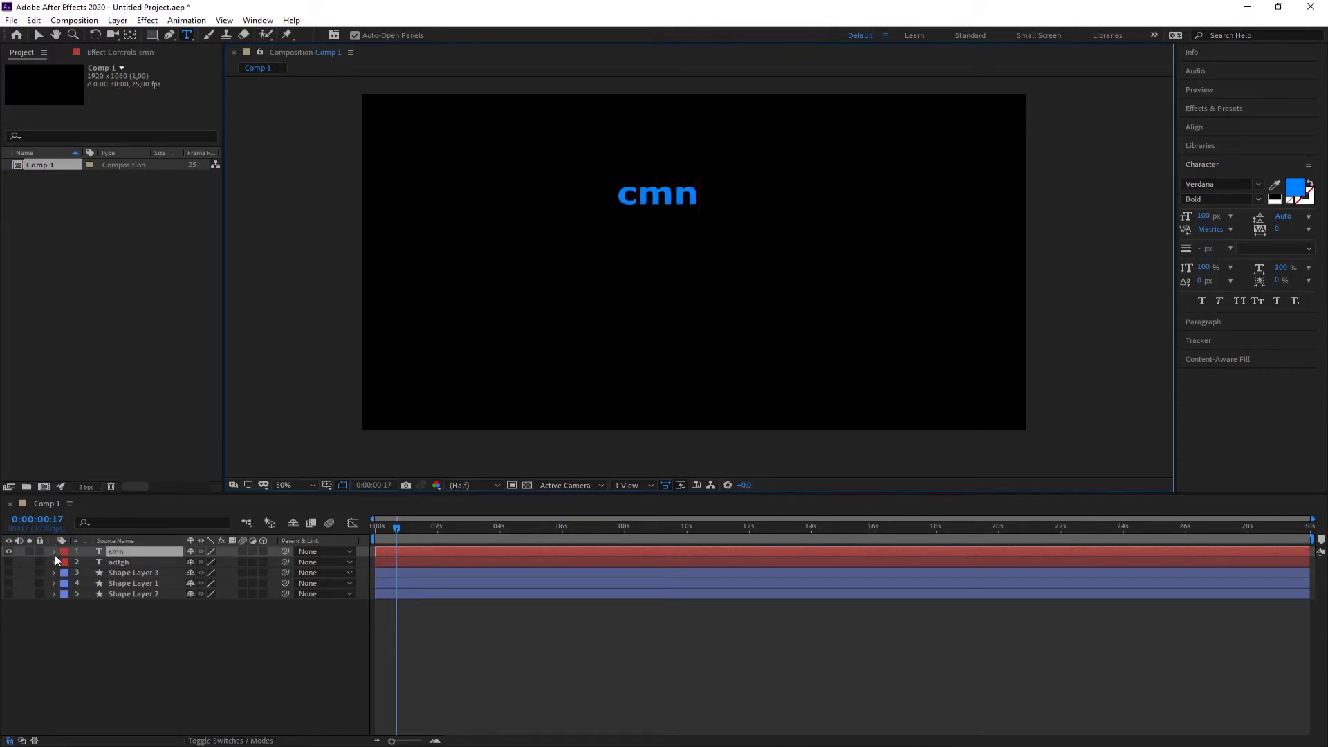
Add the expression random(0,10) to the cmn layer's Source Text and scrub to about 3 seconds to preview it.
click(130, 552)
click(54, 551)
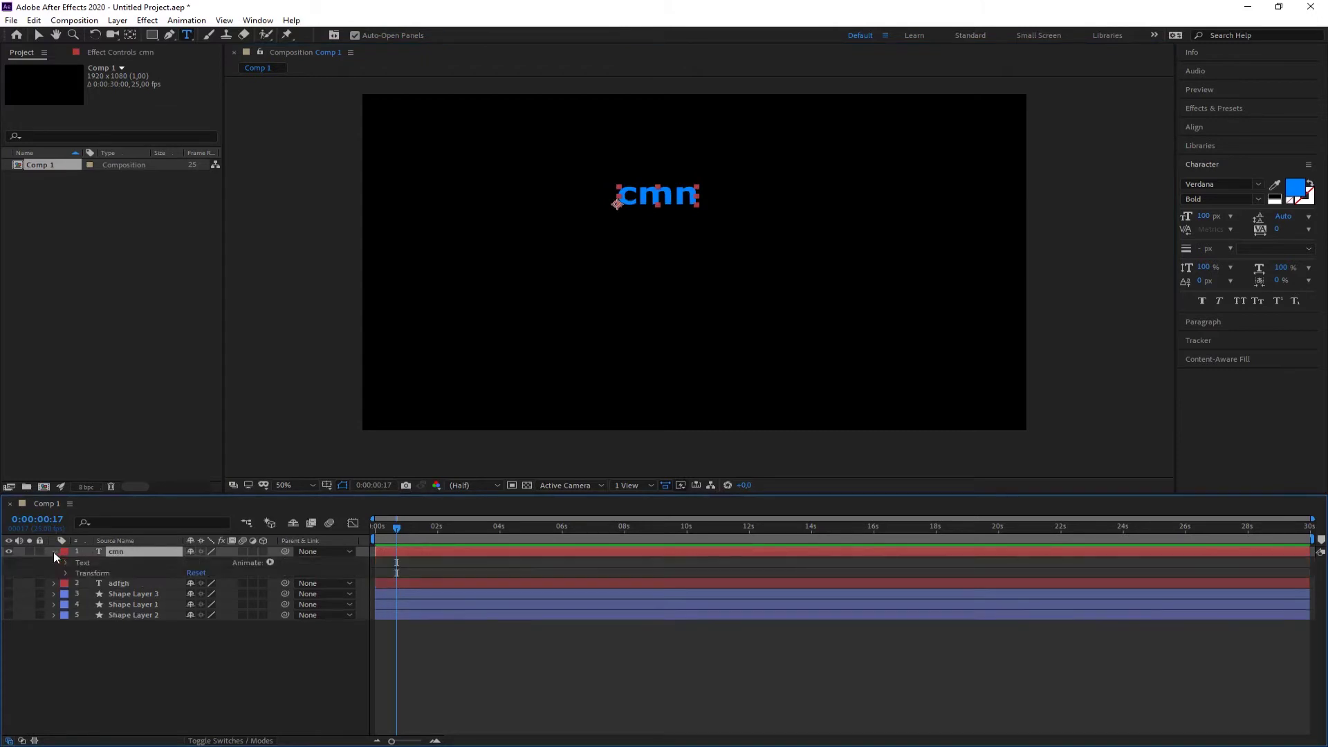
click(65, 562)
click(115, 572)
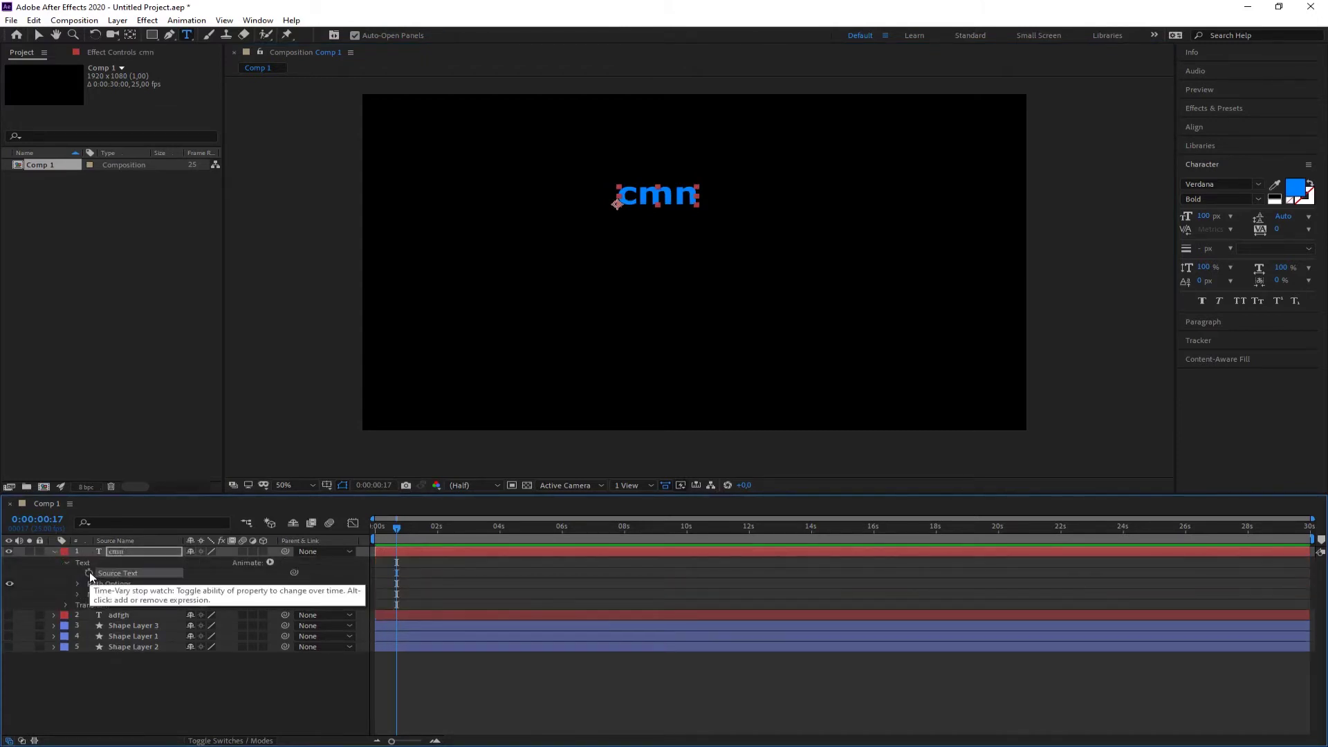
alt+click(89, 573)
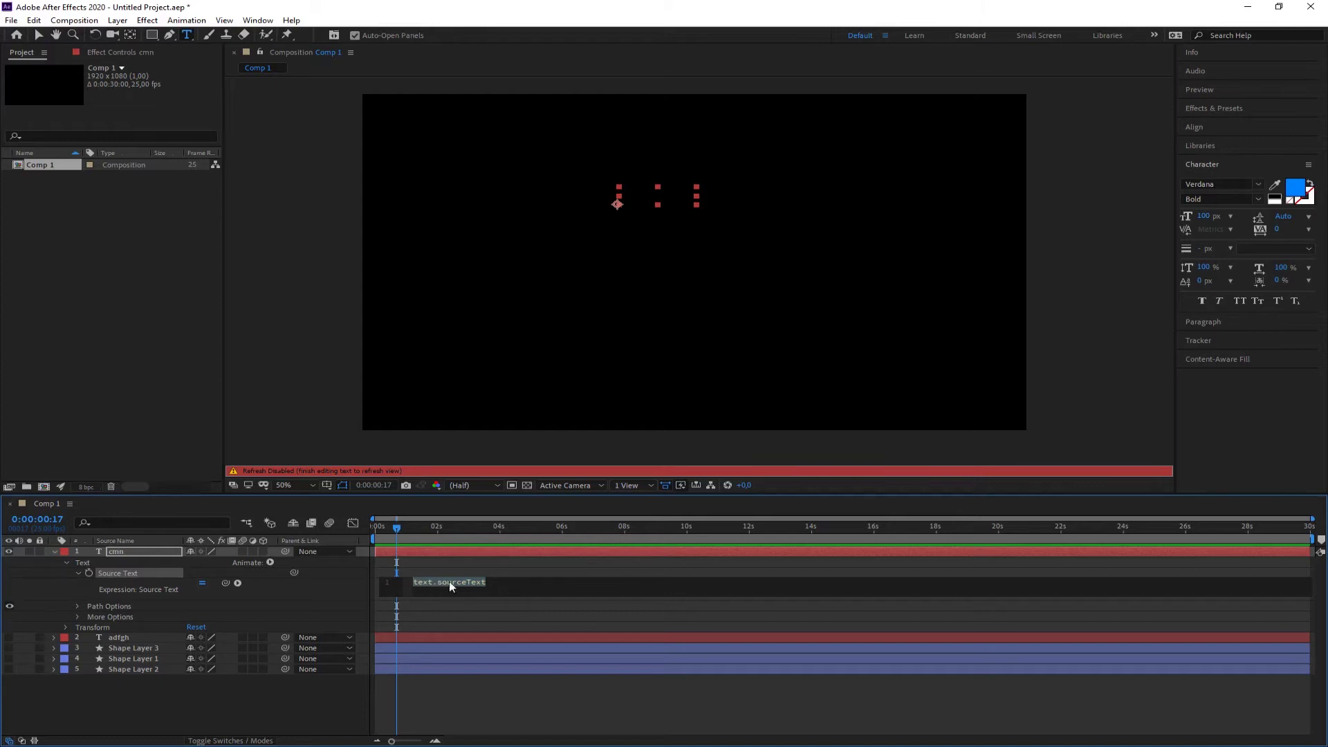
click(499, 586)
drag(498, 586, 394, 588)
text(random)
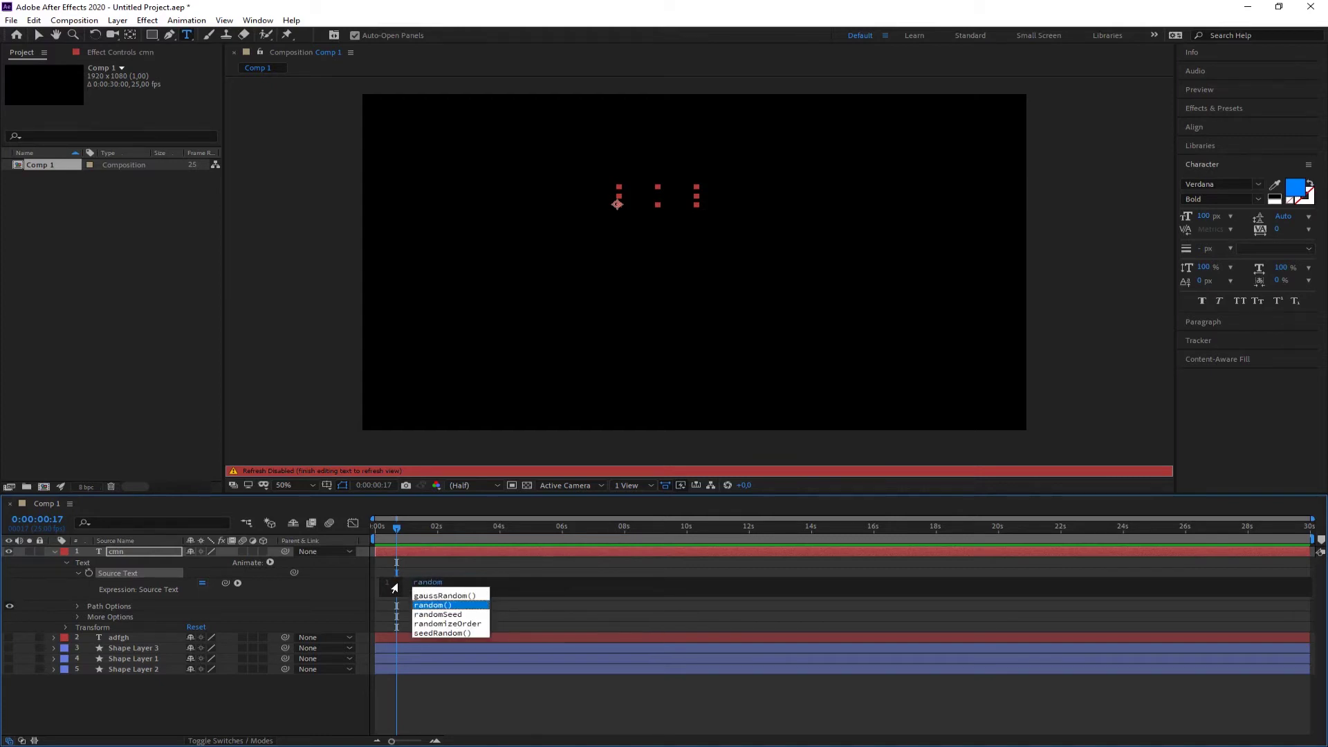
key(Return)
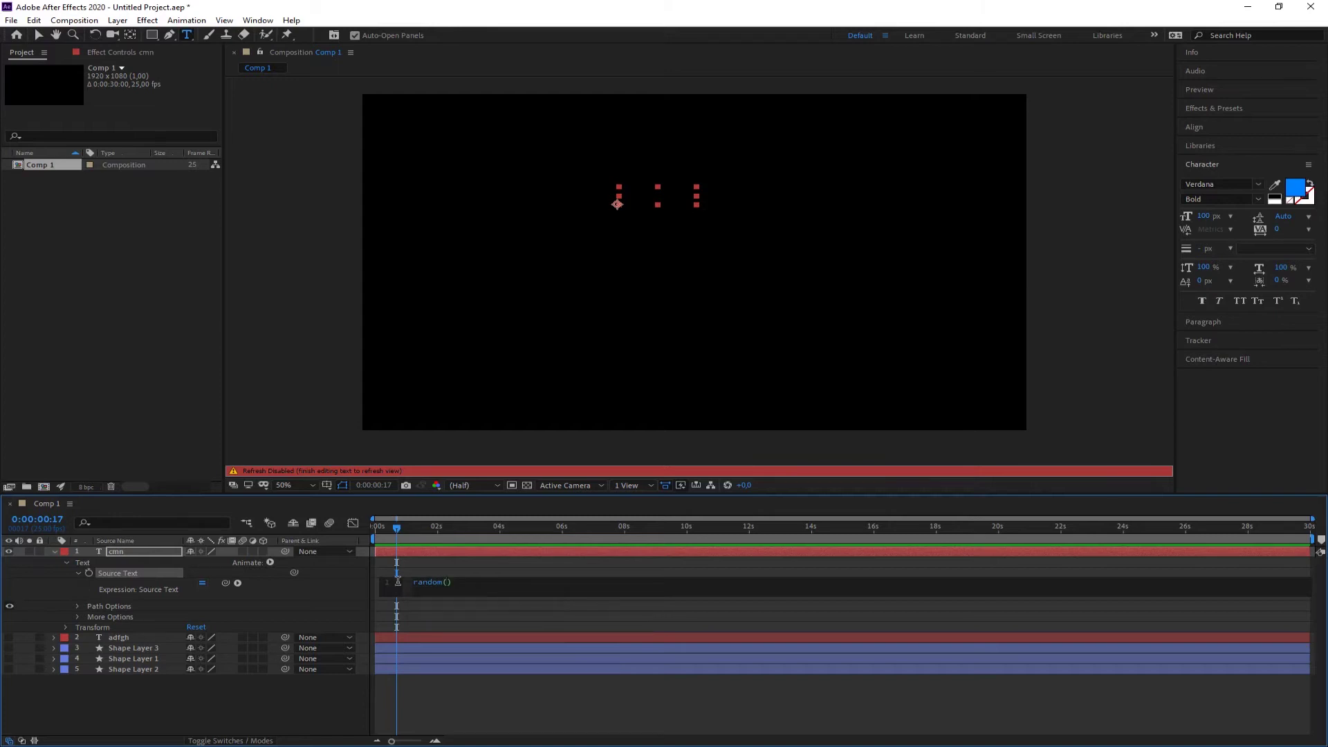
text(0,10)
drag(398, 530, 462, 537)
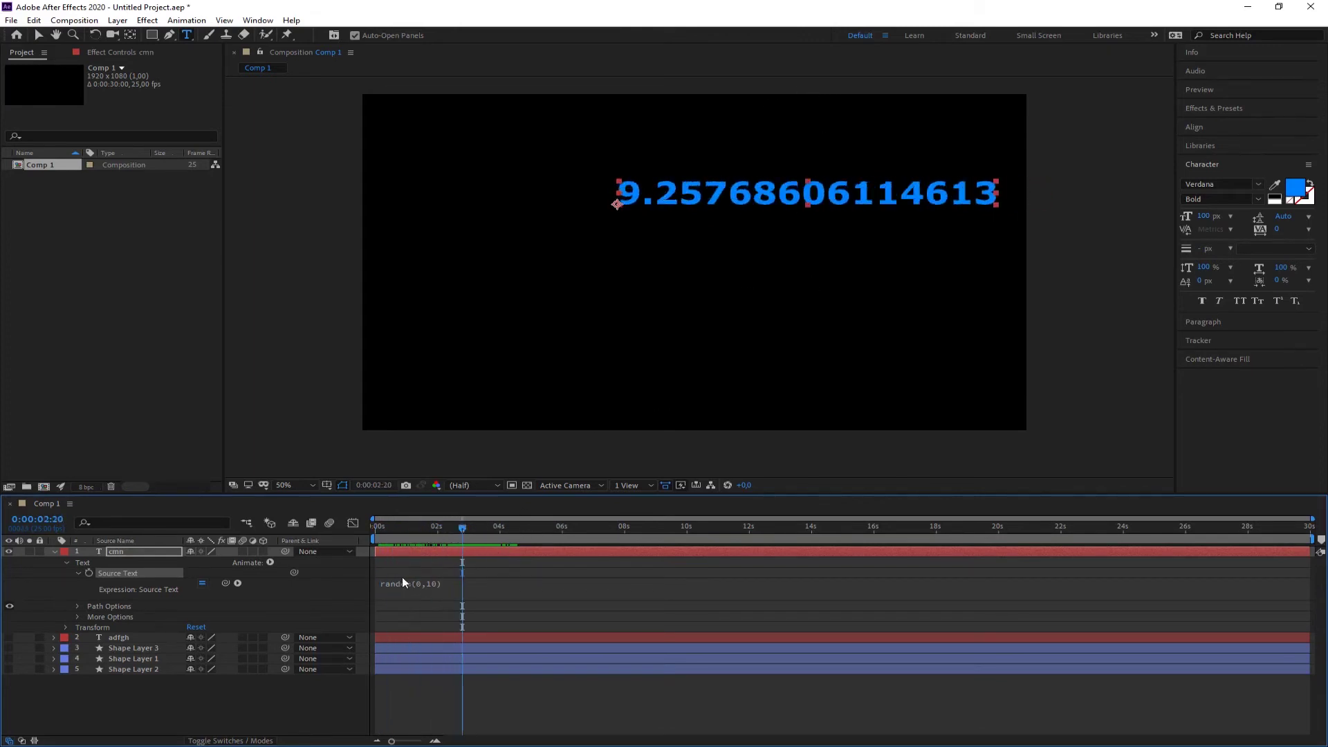
Replace the cmn layer's Source Text expression with Math.round(random(0,10)) and scrub the timeline to preview the whole numbers.
click(385, 584)
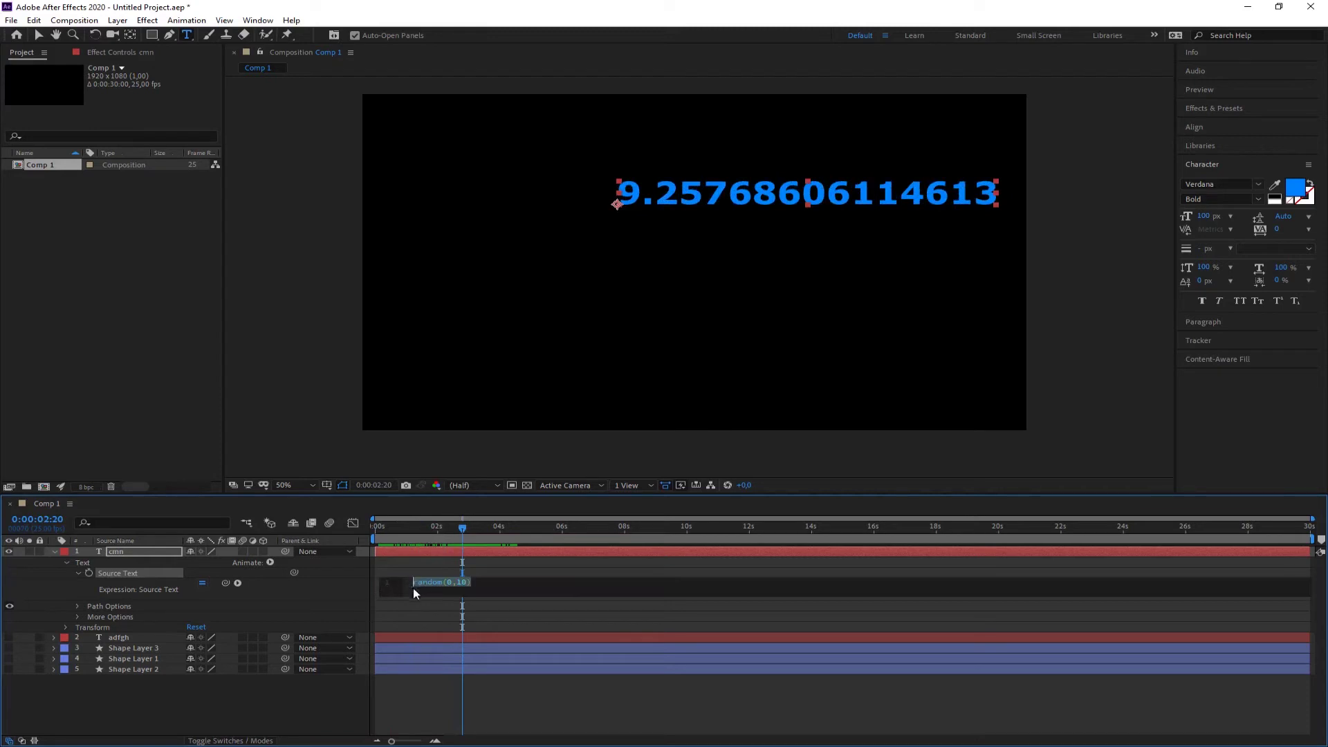
text(M)
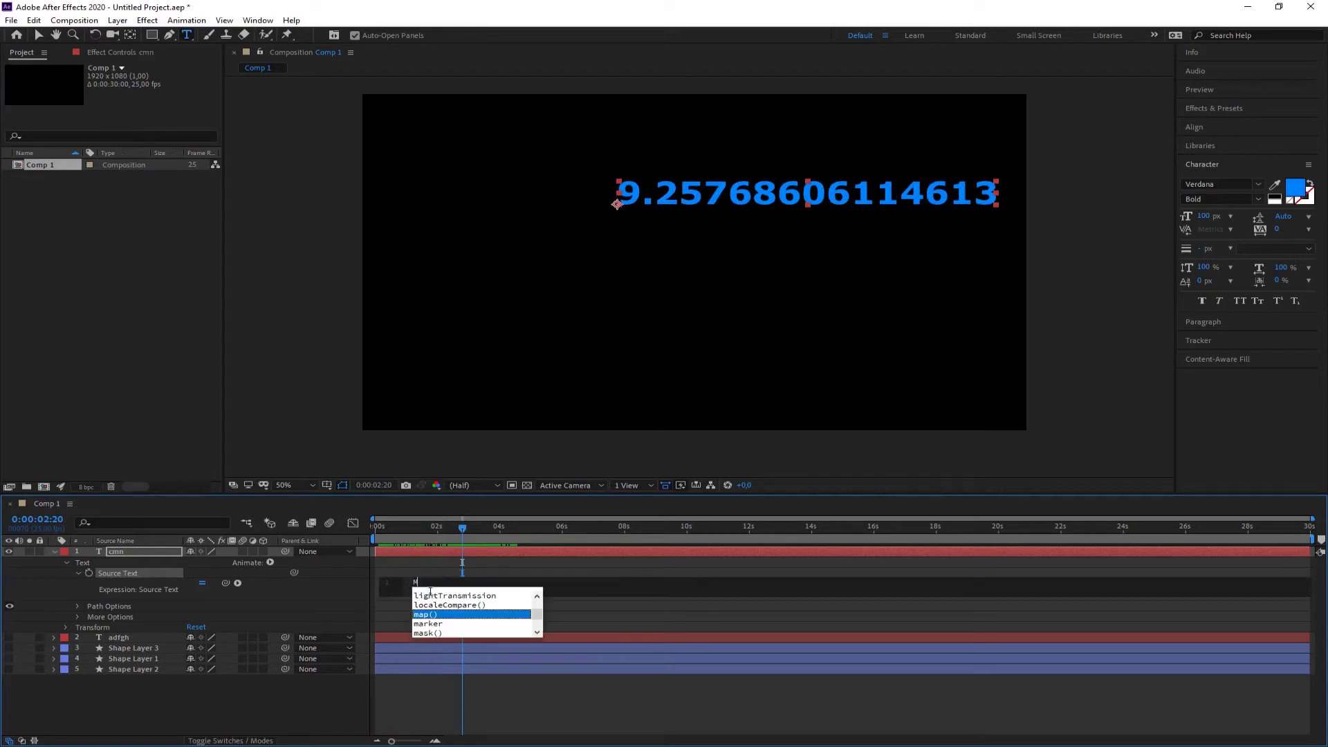
text(ath)
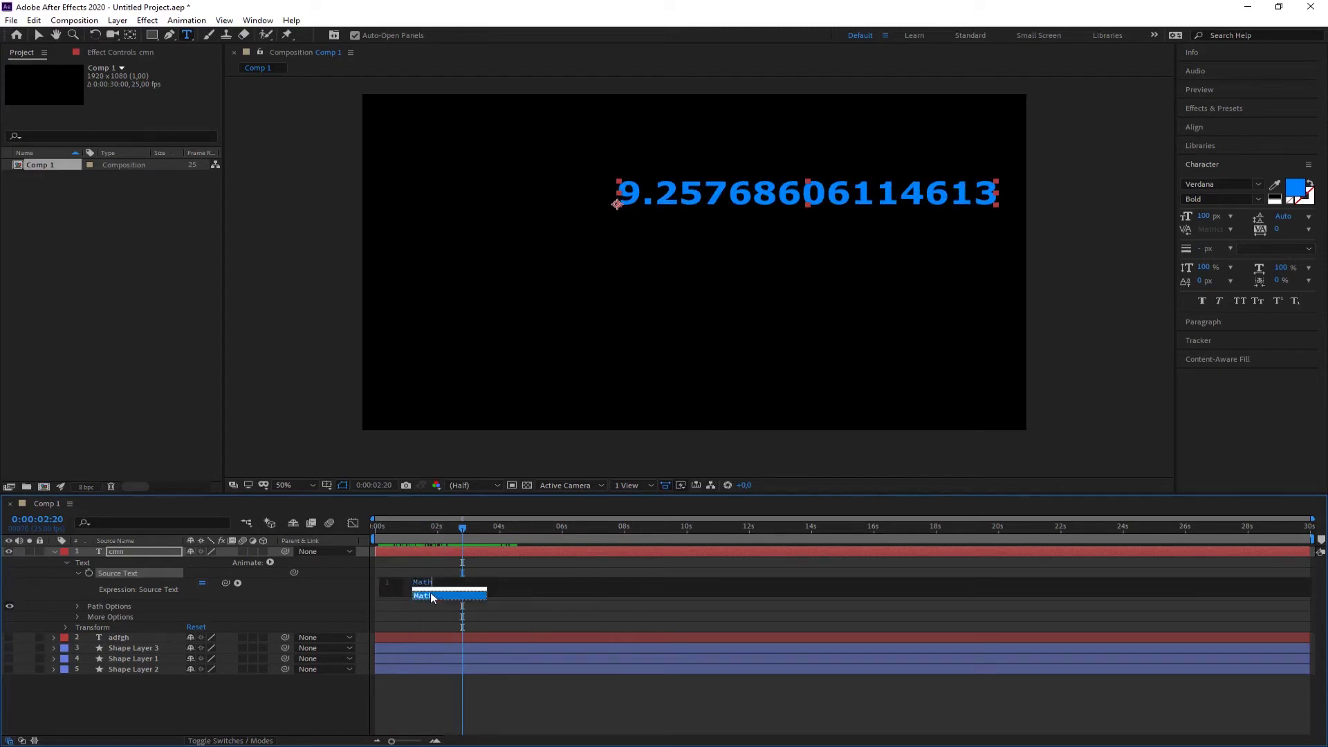
text(.round)
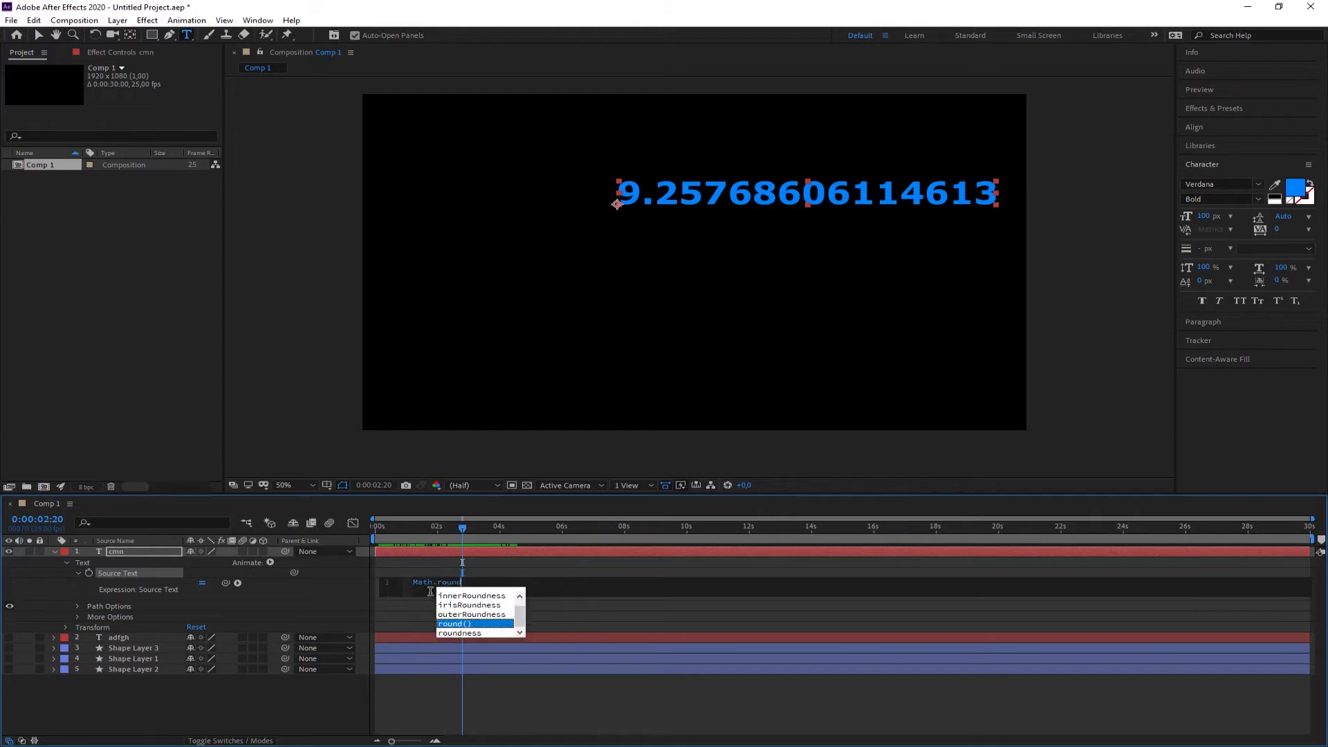
key(Return)
text(random)
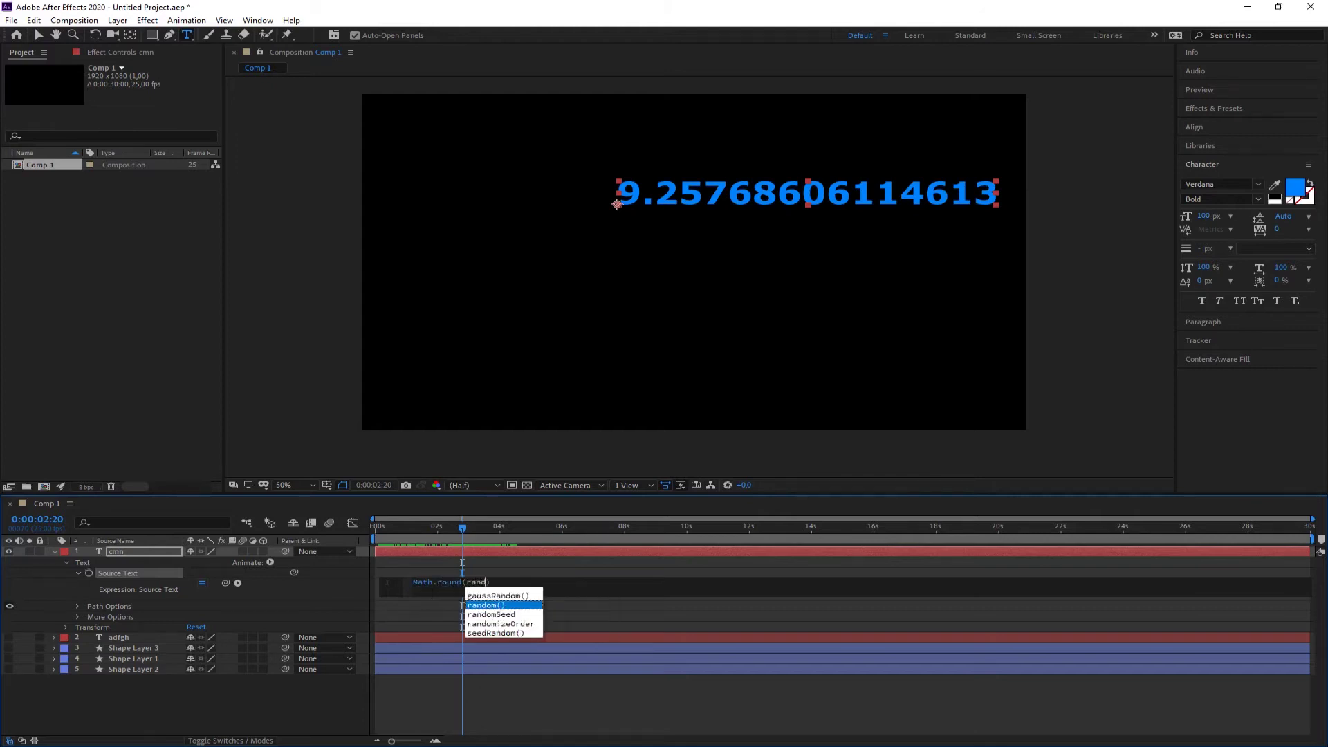
key(Return)
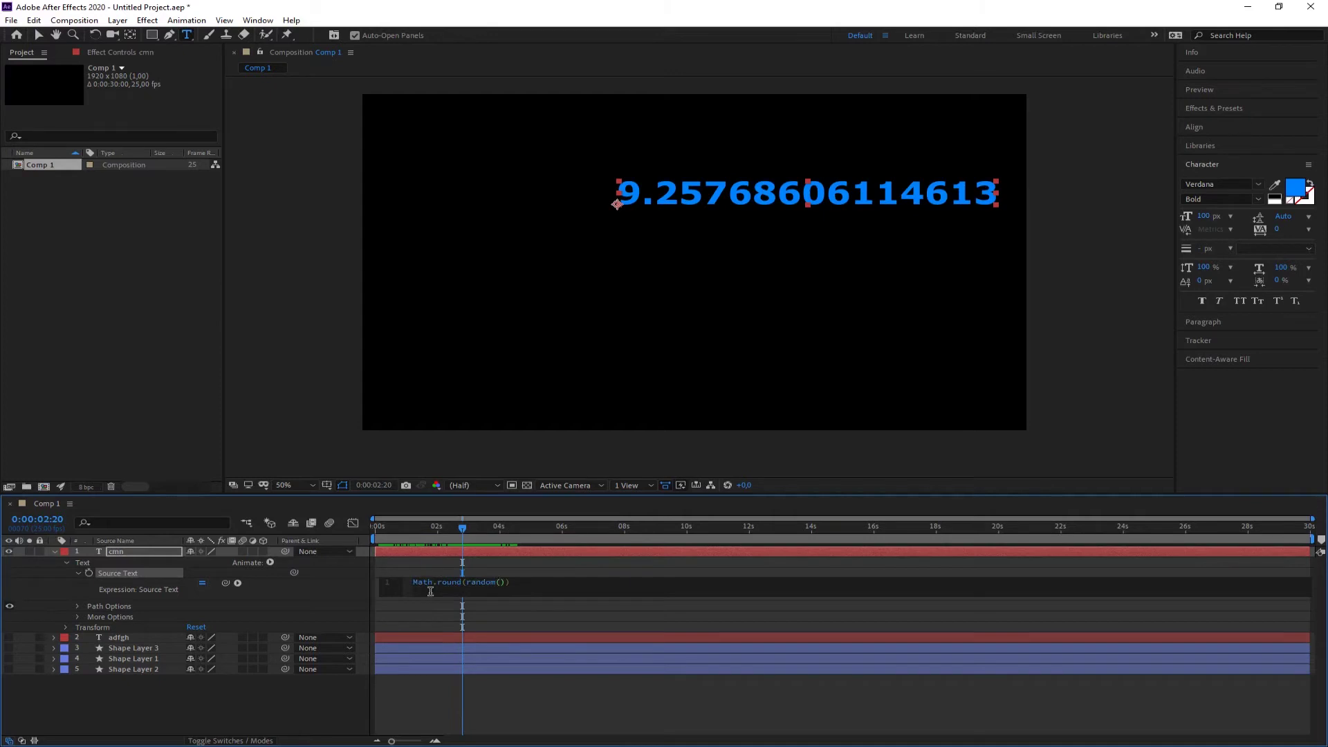
text(0,10)
key(End)
mouse_move(455, 529)
mouse_down()
mouse_move(429, 530)
mouse_move(516, 530)
mouse_move(449, 532)
mouse_move(472, 530)
mouse_up()
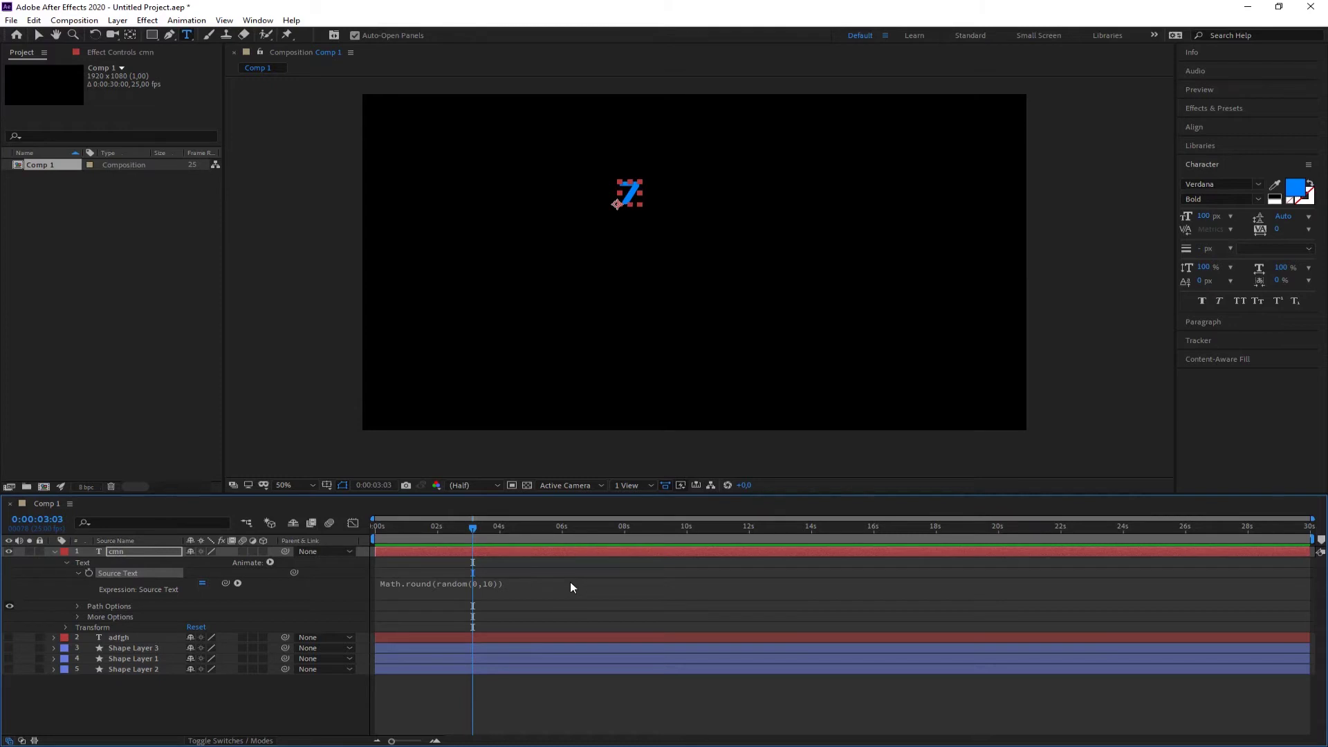
Hide and collapse the cmn text layer, and create a pink solid layer matching the composition size.
click(9, 551)
click(54, 551)
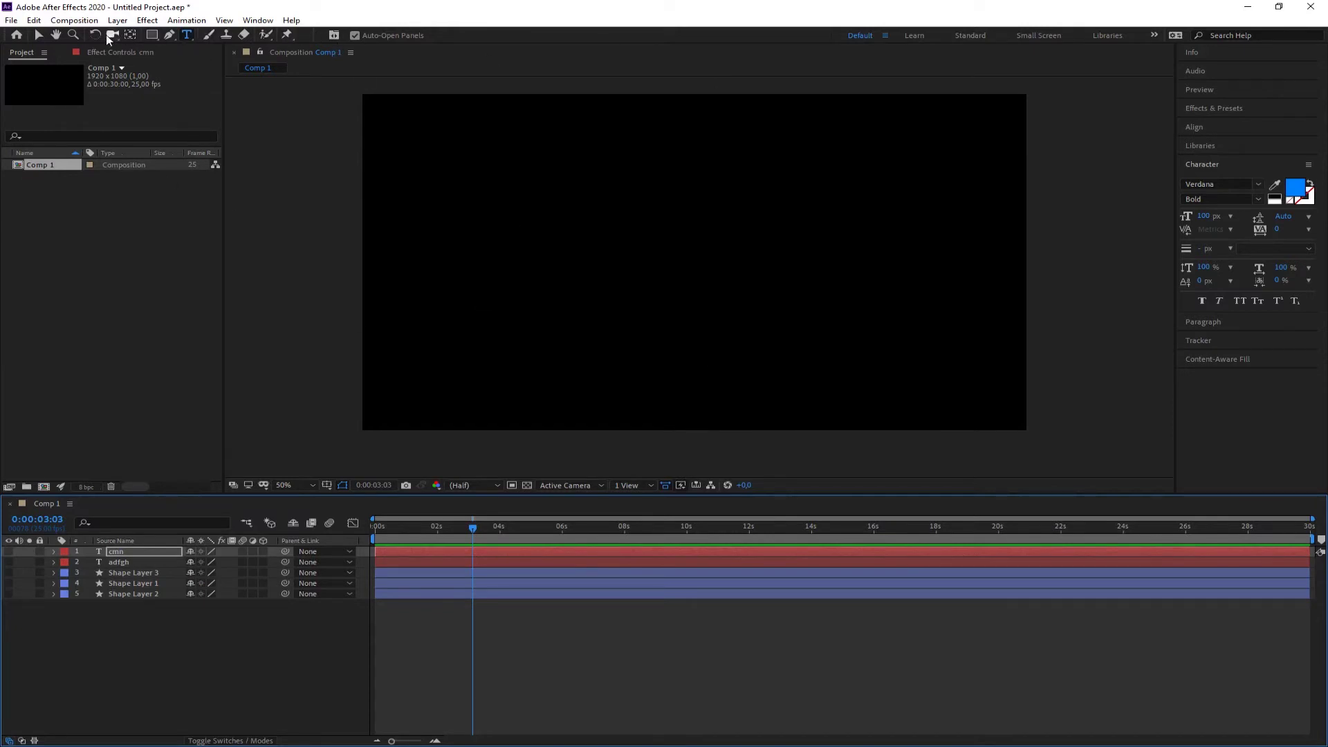
click(153, 37)
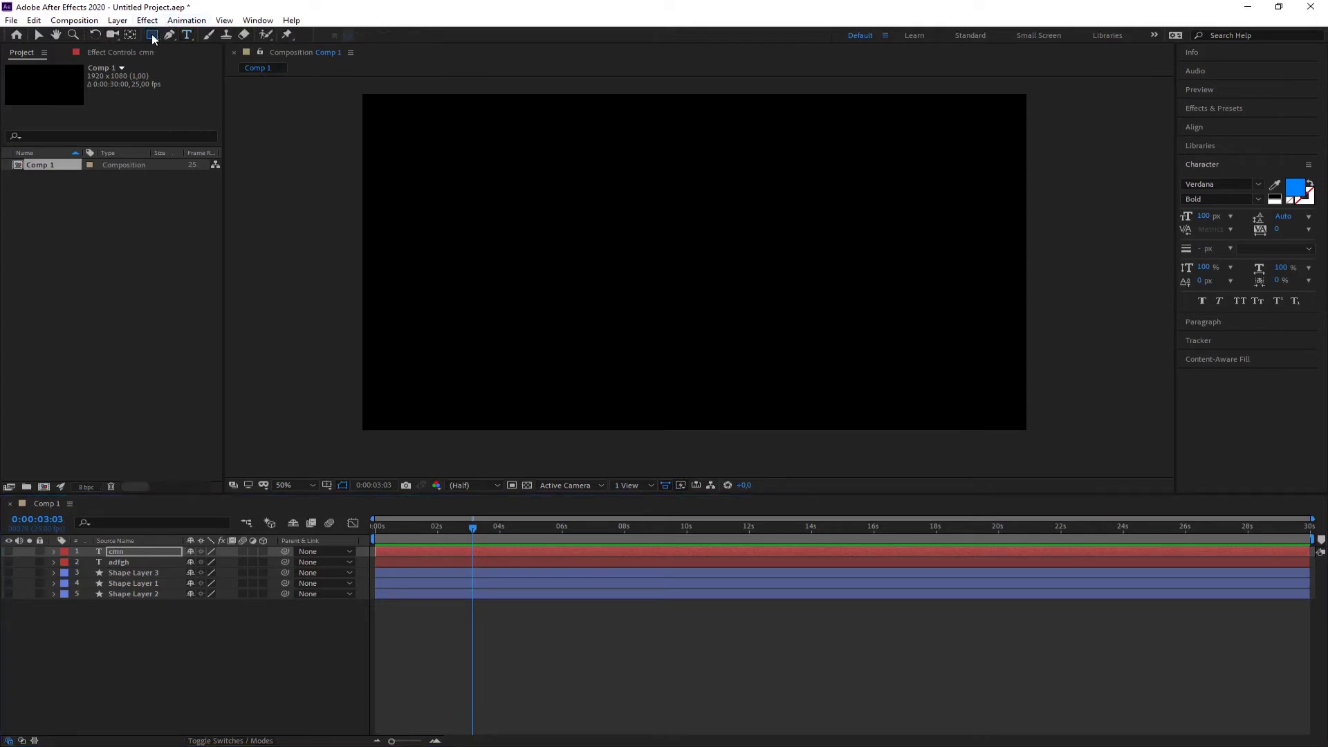
click(114, 20)
mouse_move(158, 36)
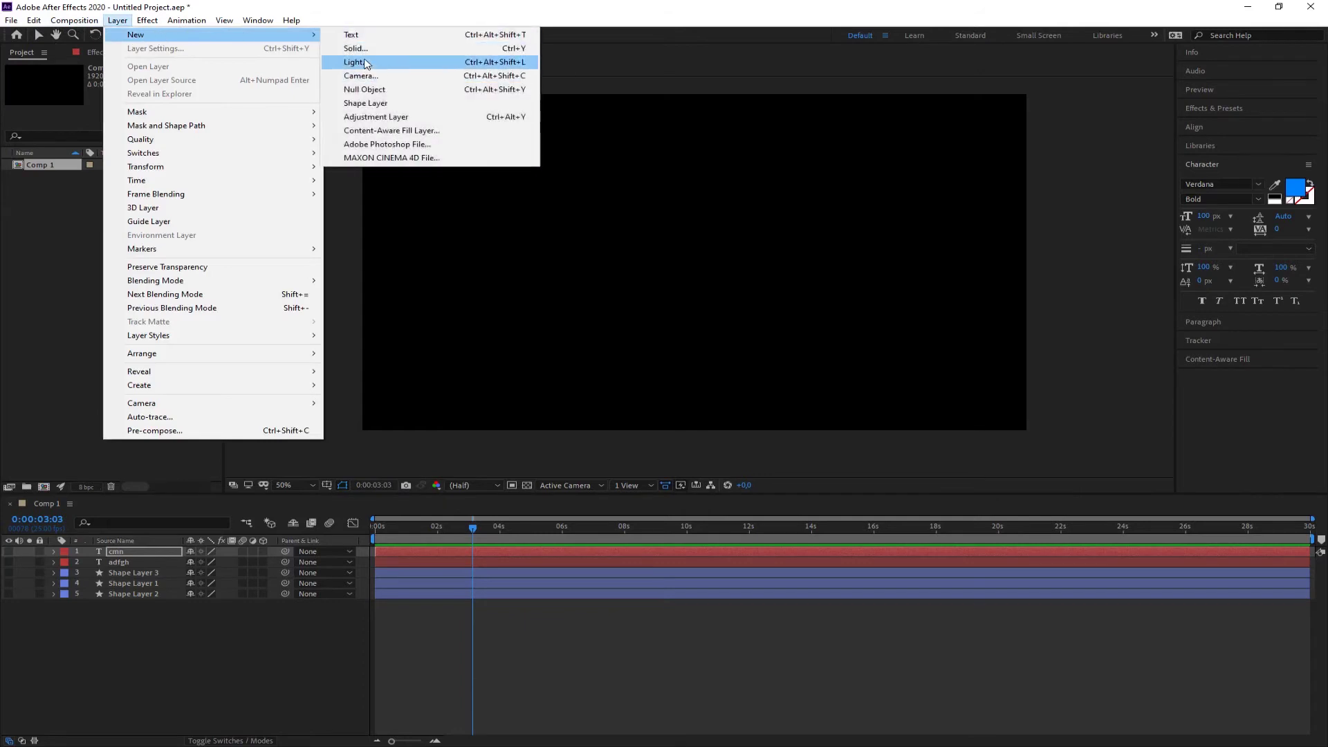
click(356, 48)
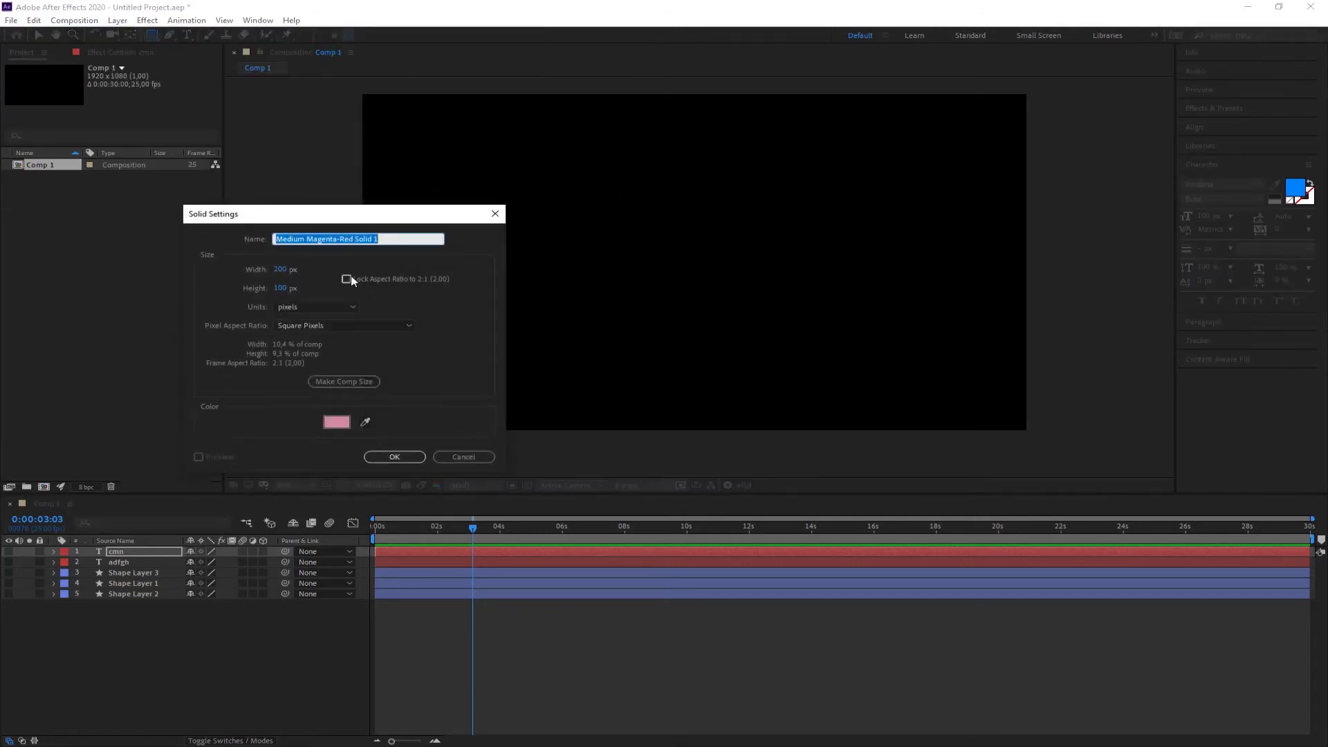
click(340, 382)
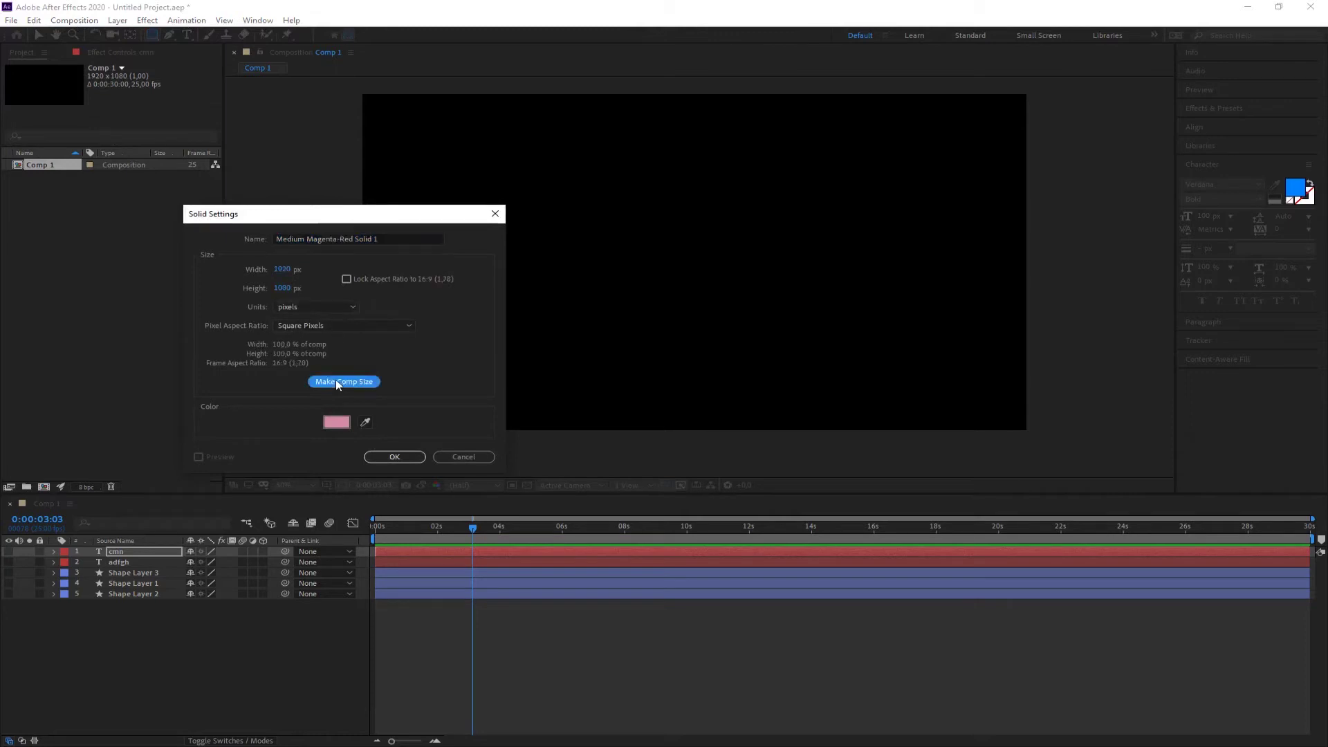
click(417, 458)
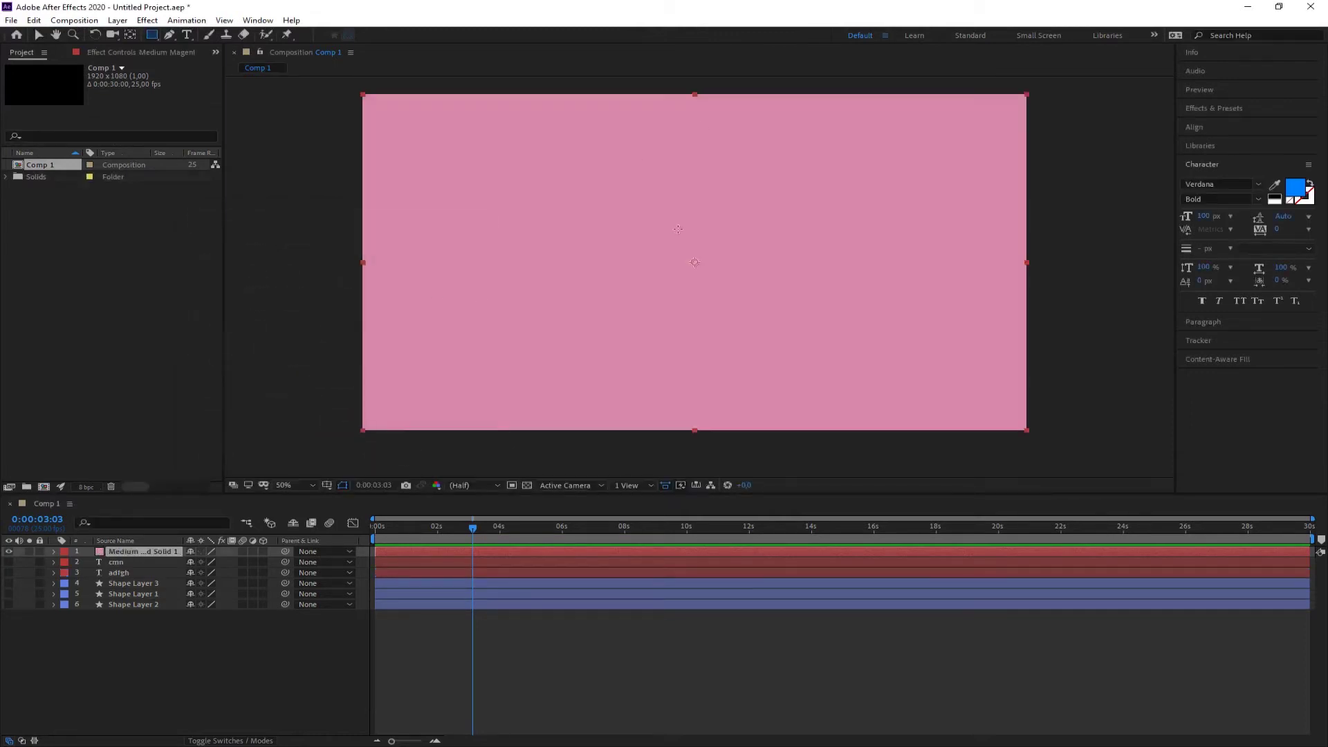
Mask the pink solid with a small rounded rectangle in the lower-left part of the frame, then deselect the layer.
click(154, 35)
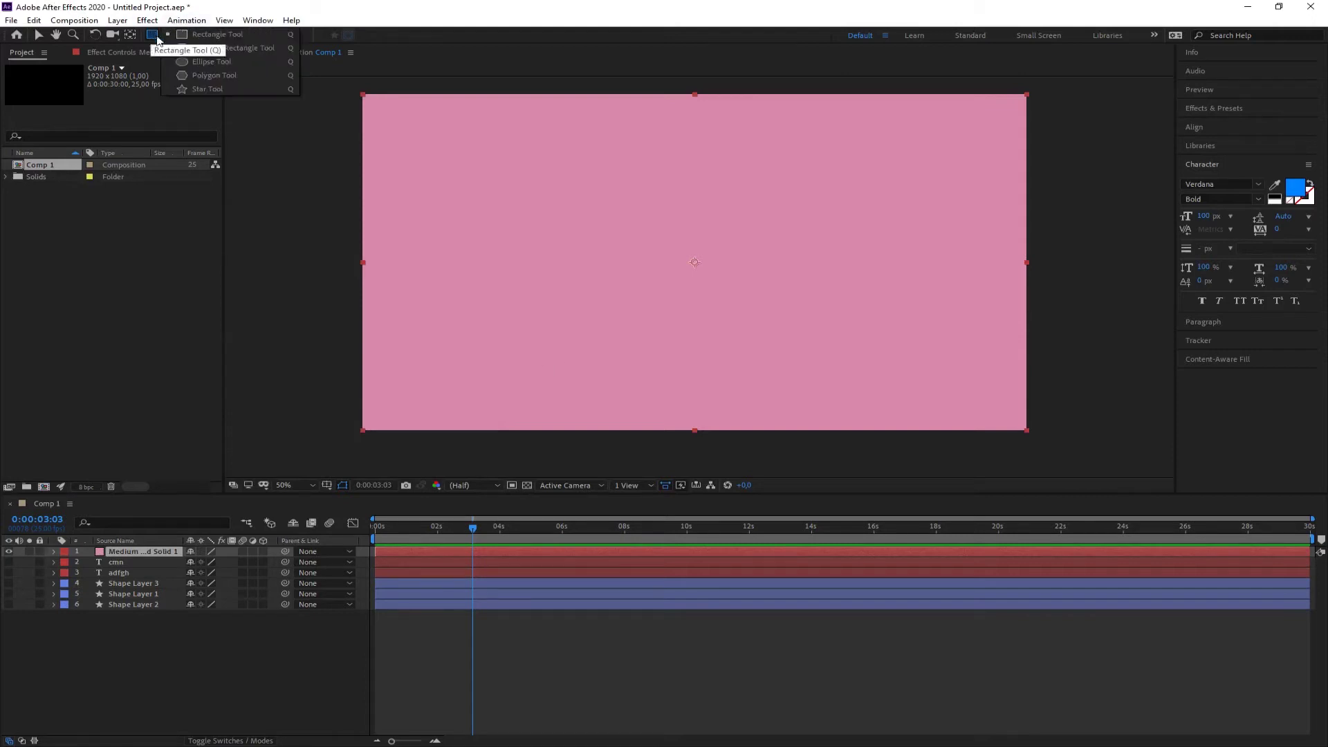
click(204, 49)
drag(457, 308, 514, 355)
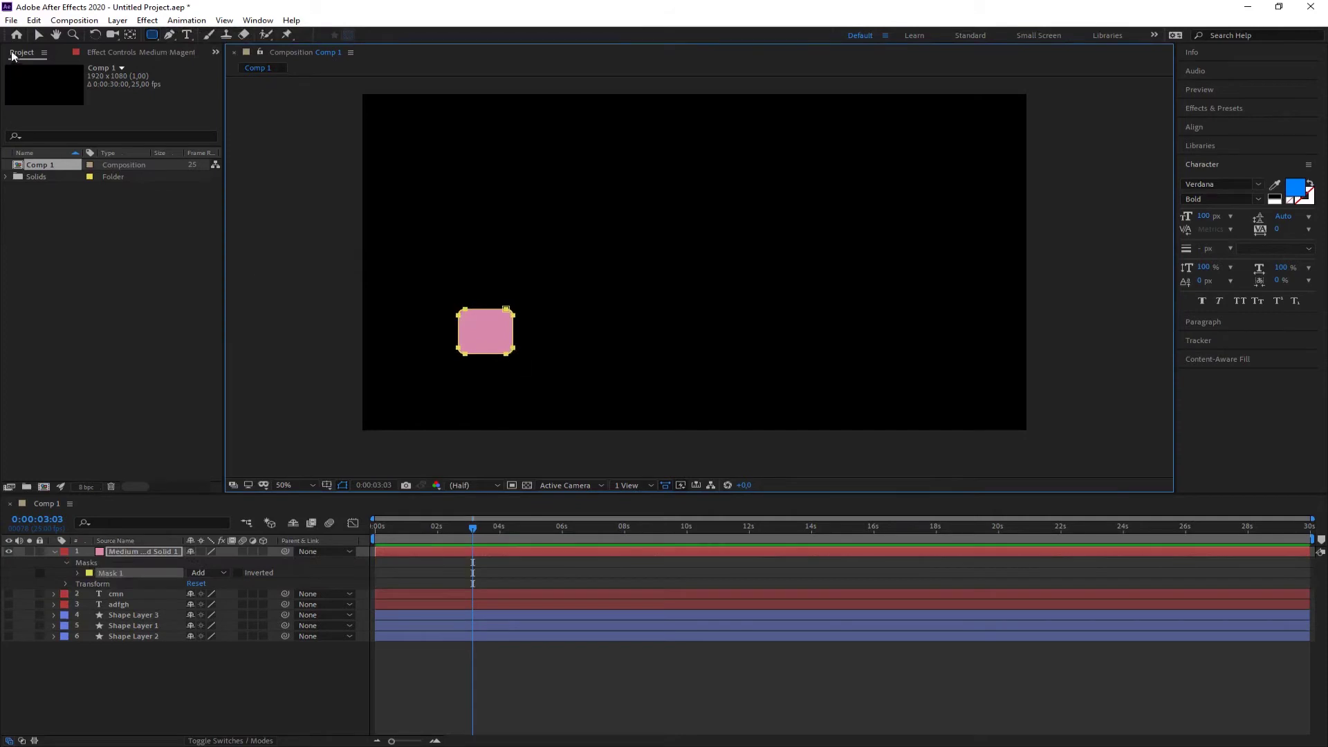
click(38, 35)
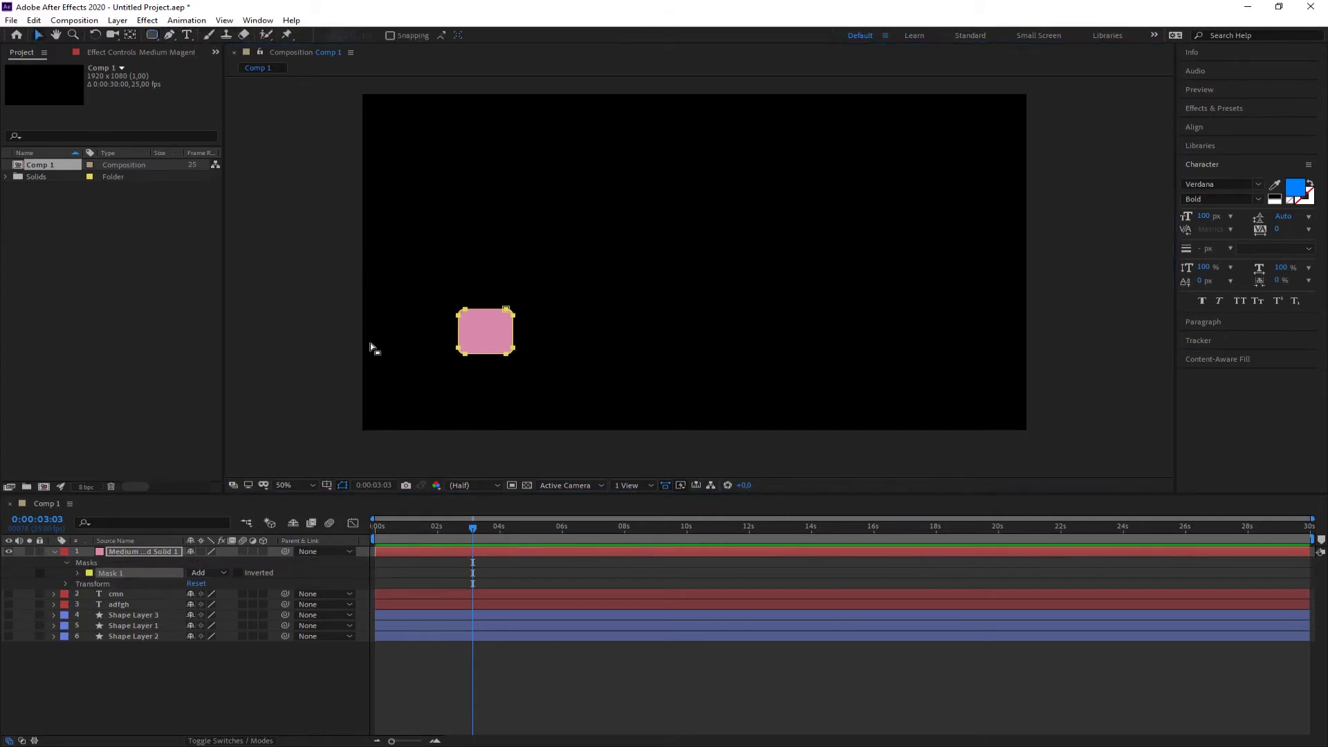
click(314, 380)
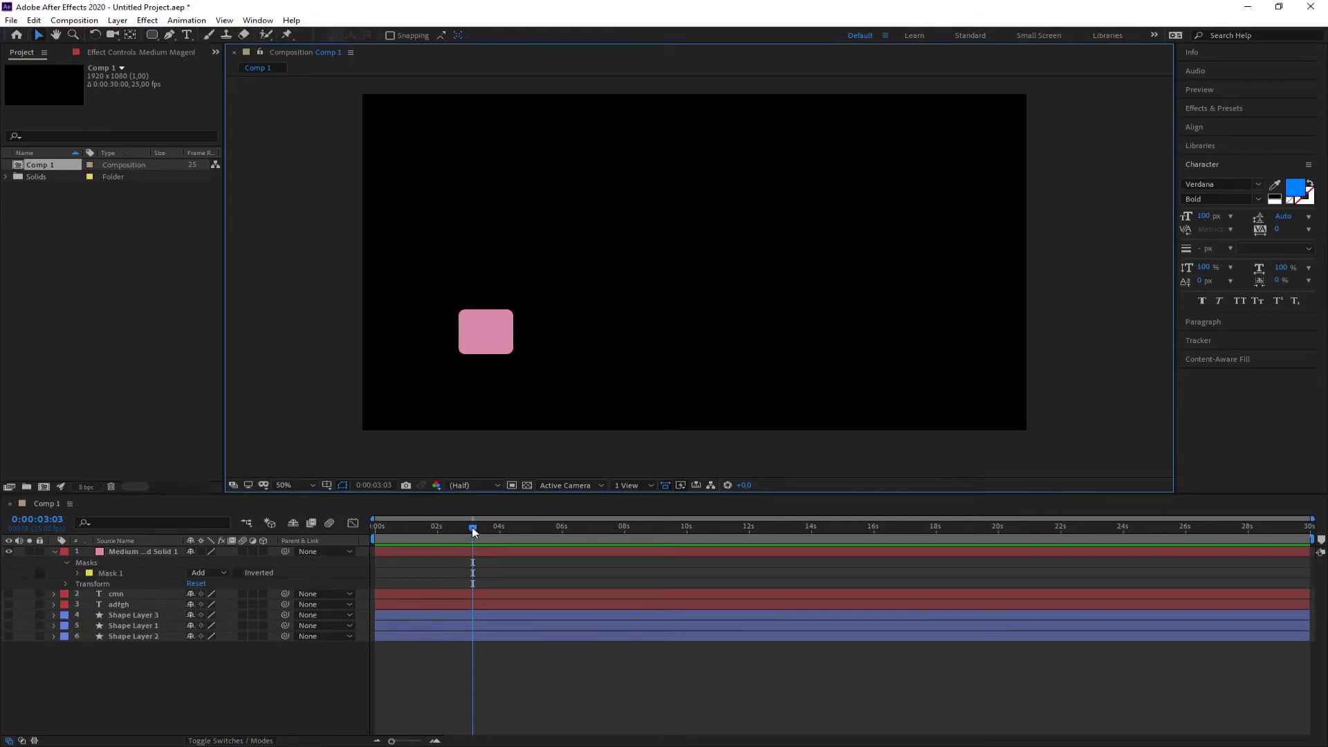
Keyframe the pink solid's Position at 0 seconds and move the solid toward the lower-left corner, to about 842, 676.
drag(473, 530, 374, 533)
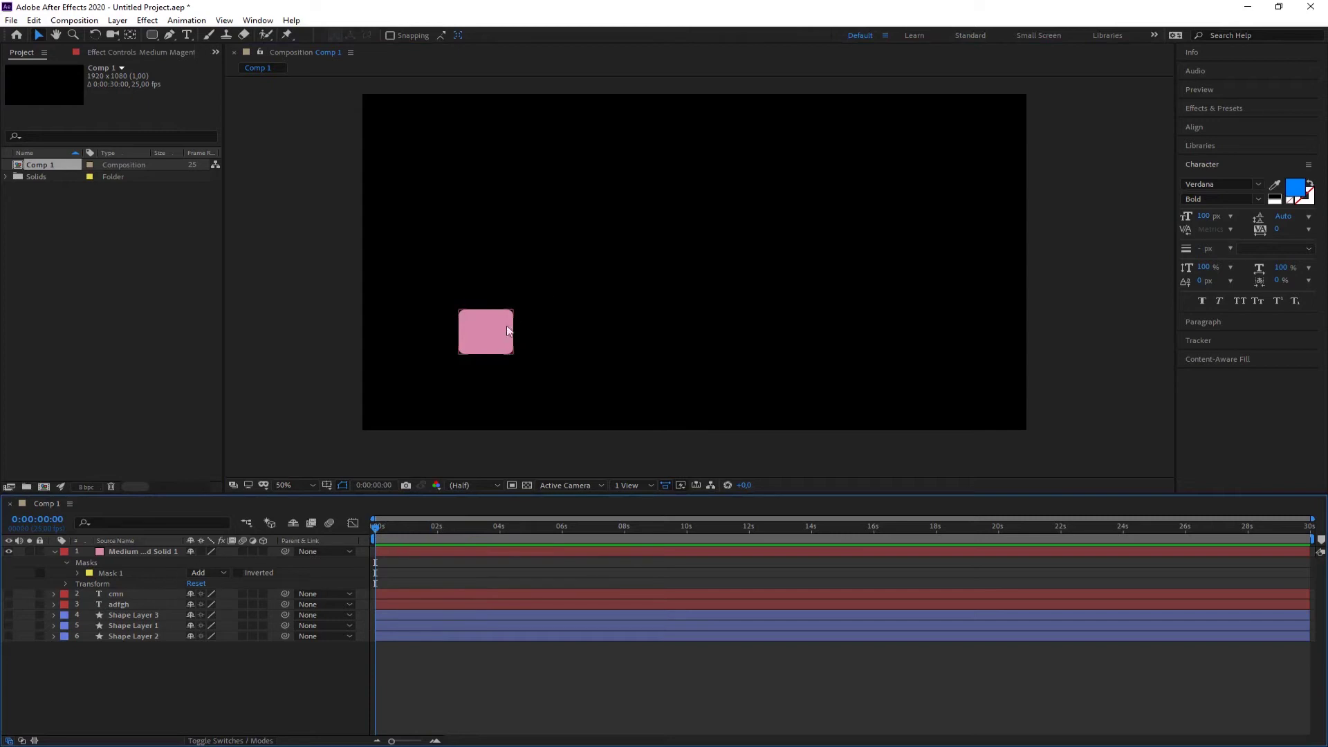
click(123, 551)
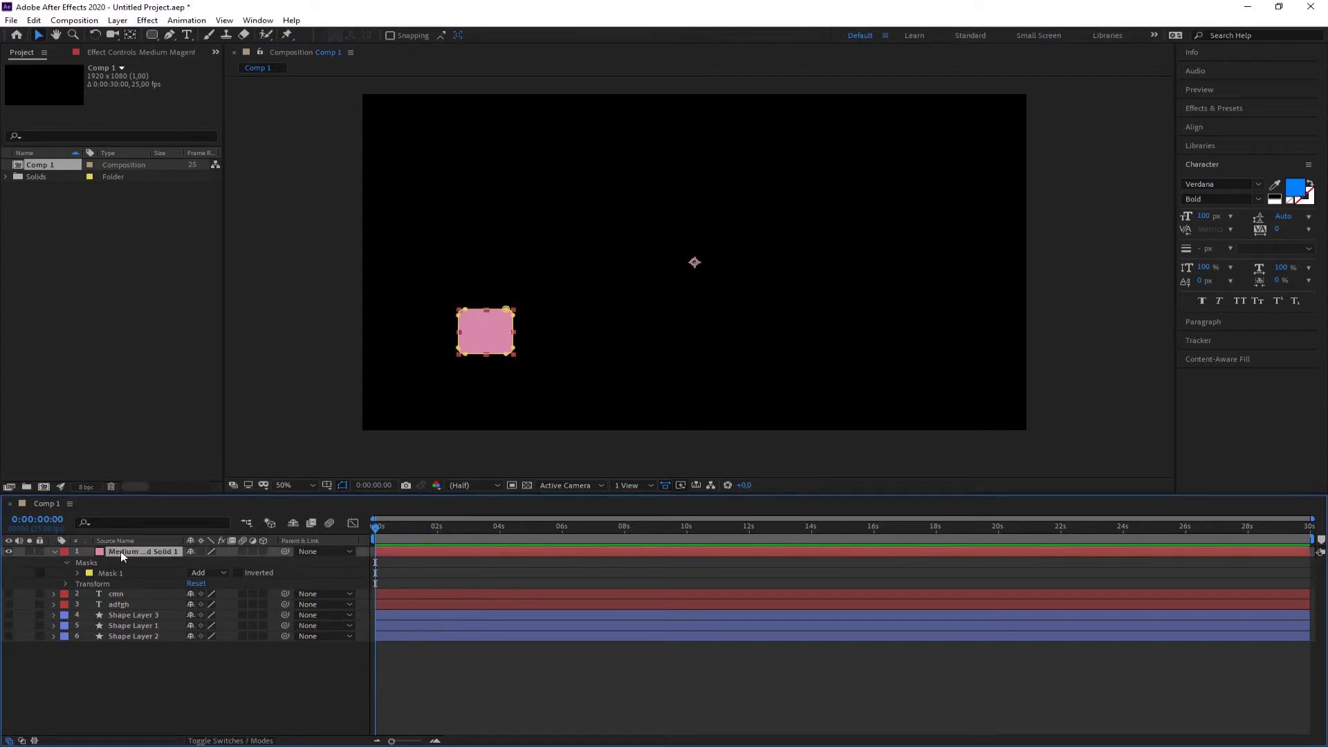
key(p)
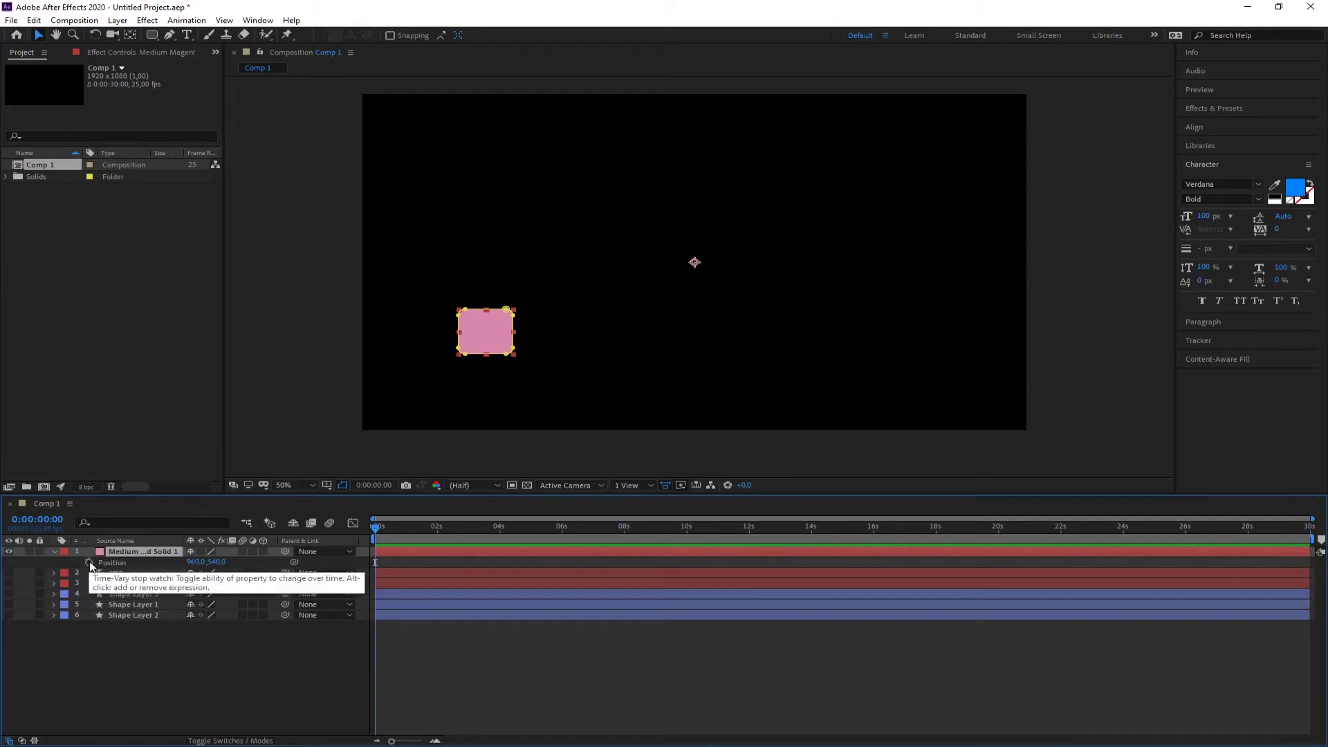
click(89, 562)
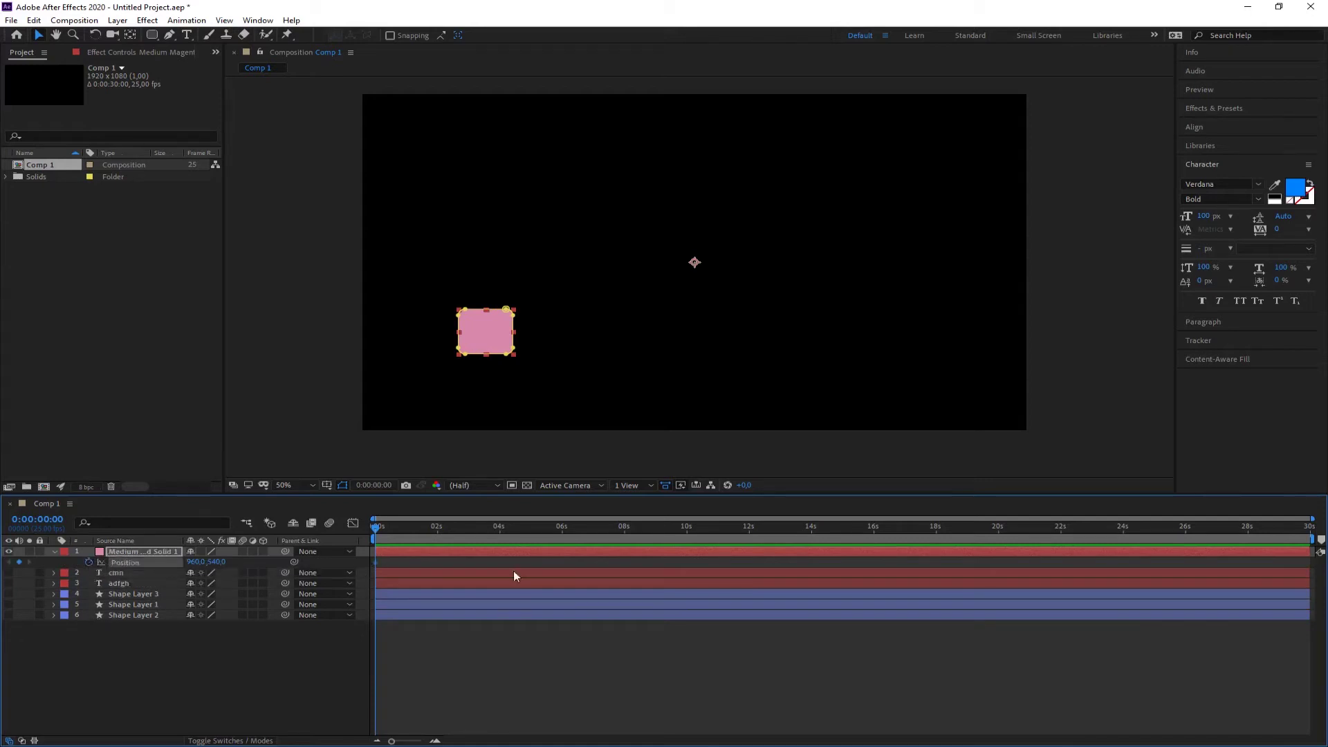
drag(495, 332, 453, 374)
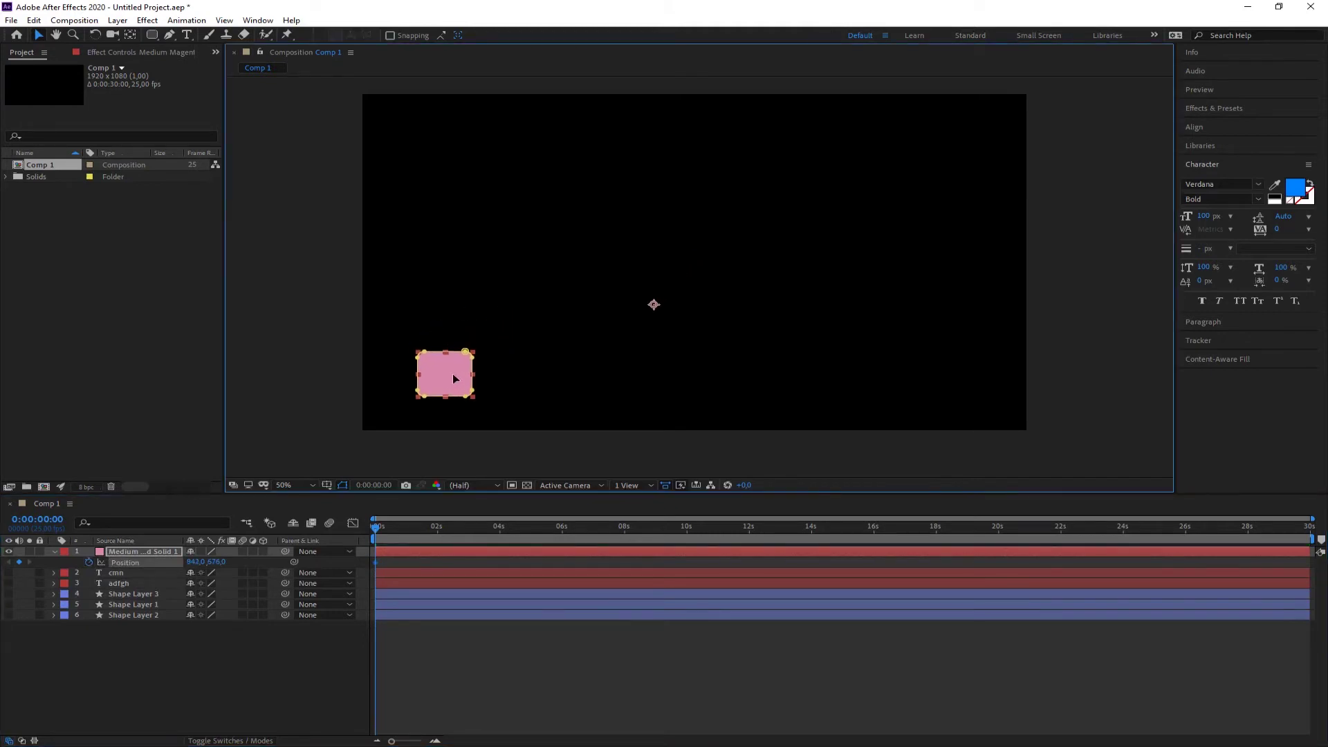
Add Position keyframes moving the pink solid up to about 1060, 154 at 0:00:00:21 and down to about 1176, 632 at 0:00:01:24.
drag(383, 525, 404, 528)
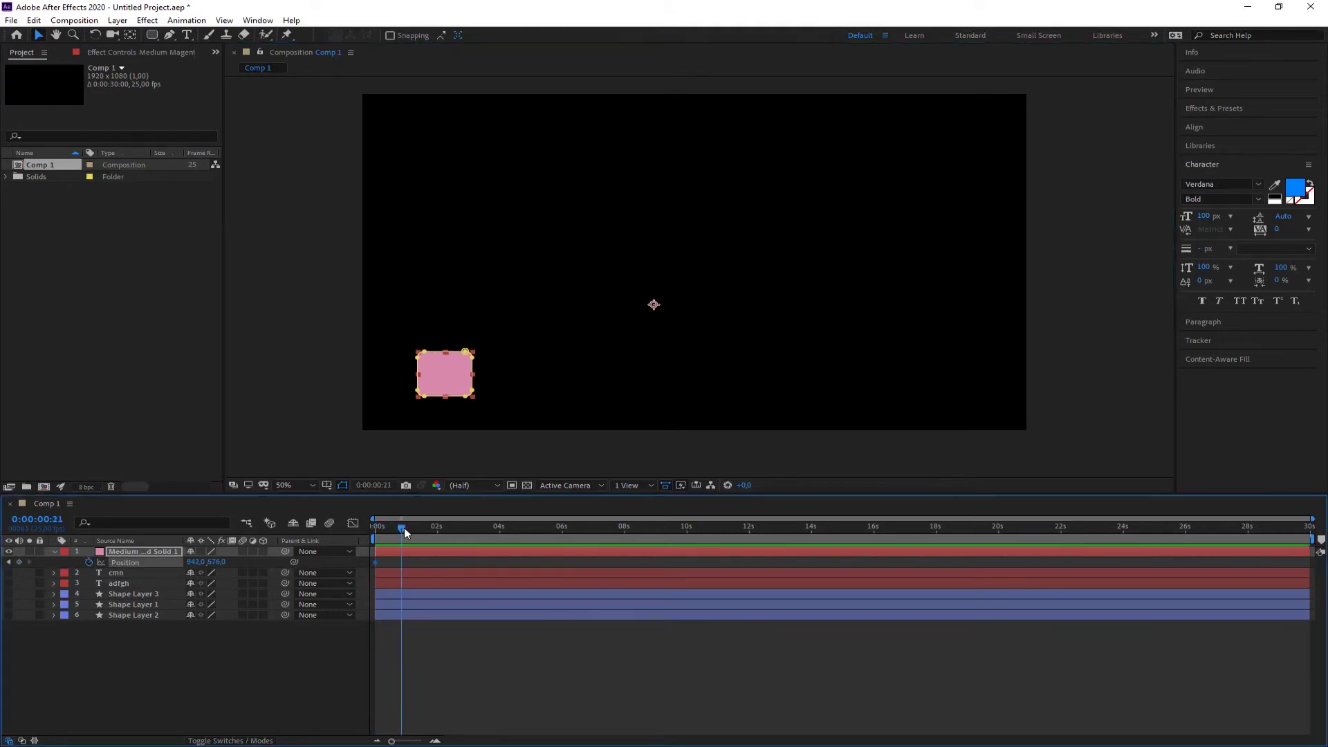
drag(436, 396, 510, 215)
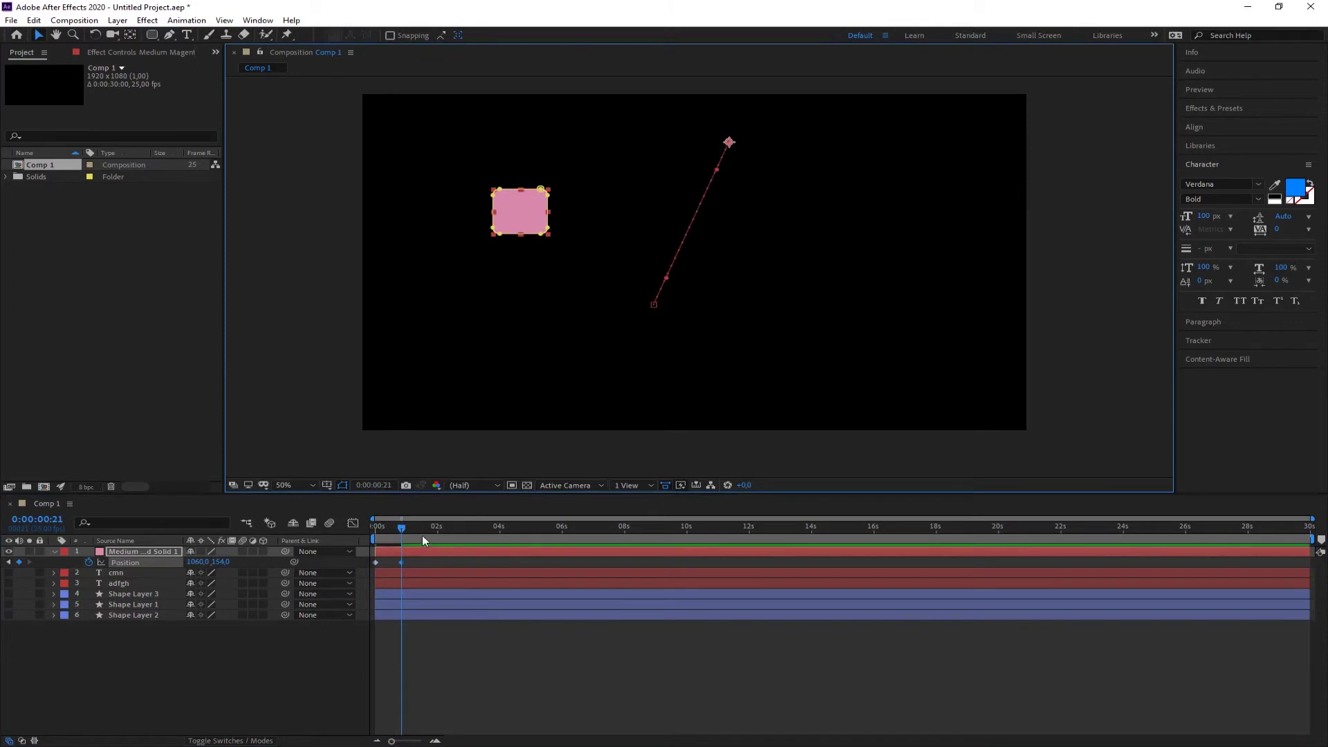
click(406, 528)
drag(405, 529, 436, 530)
drag(513, 244, 554, 392)
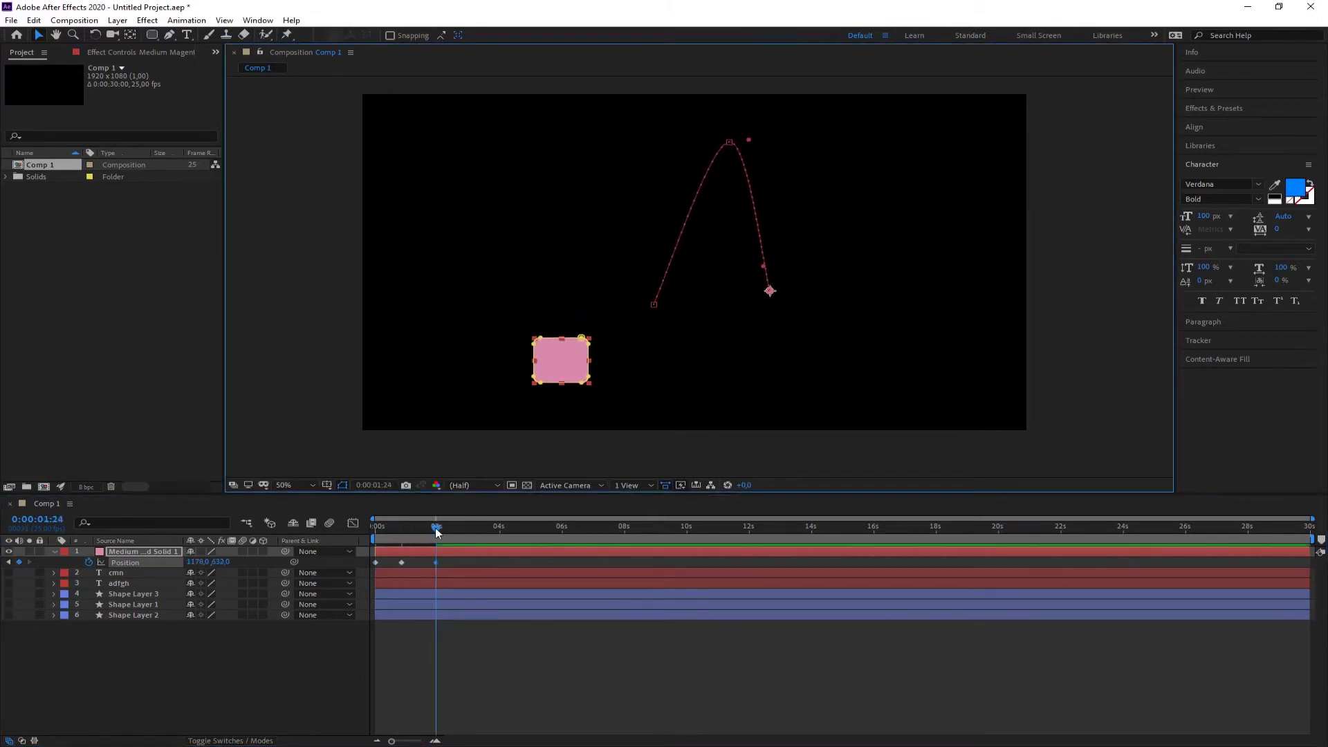
Add Position keyframes moving the pink solid up to about 1414, 164 near 3 seconds and down to about 1568, 640 at 0:00:04:01.
drag(435, 529, 471, 529)
drag(567, 377, 647, 219)
drag(479, 530, 500, 527)
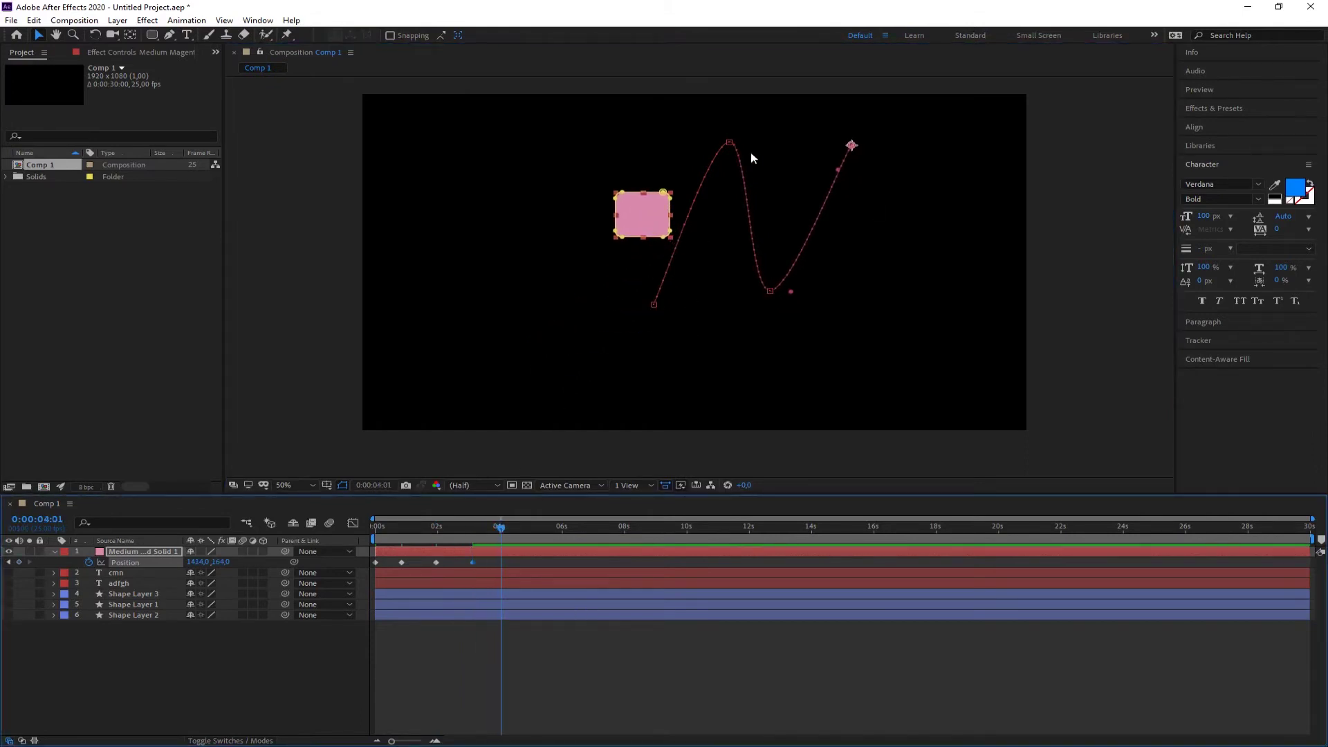
drag(644, 209, 693, 361)
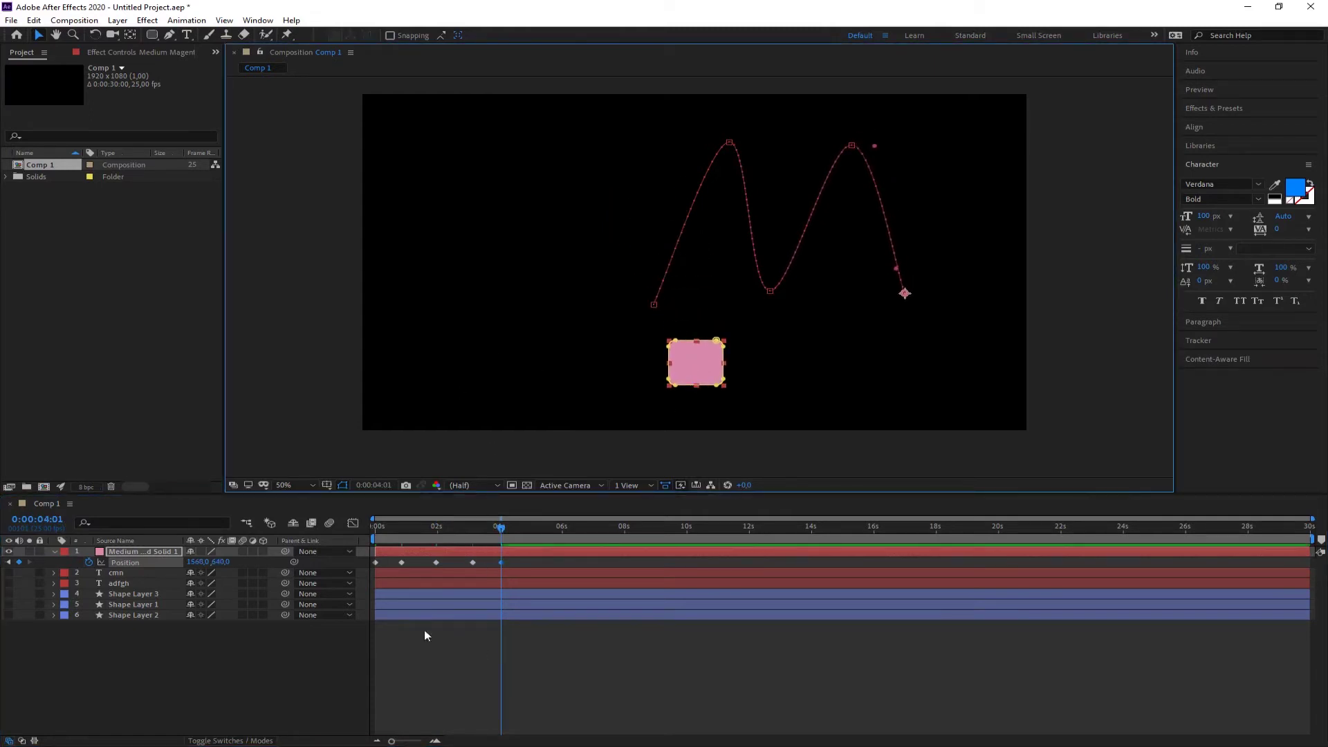
click(199, 702)
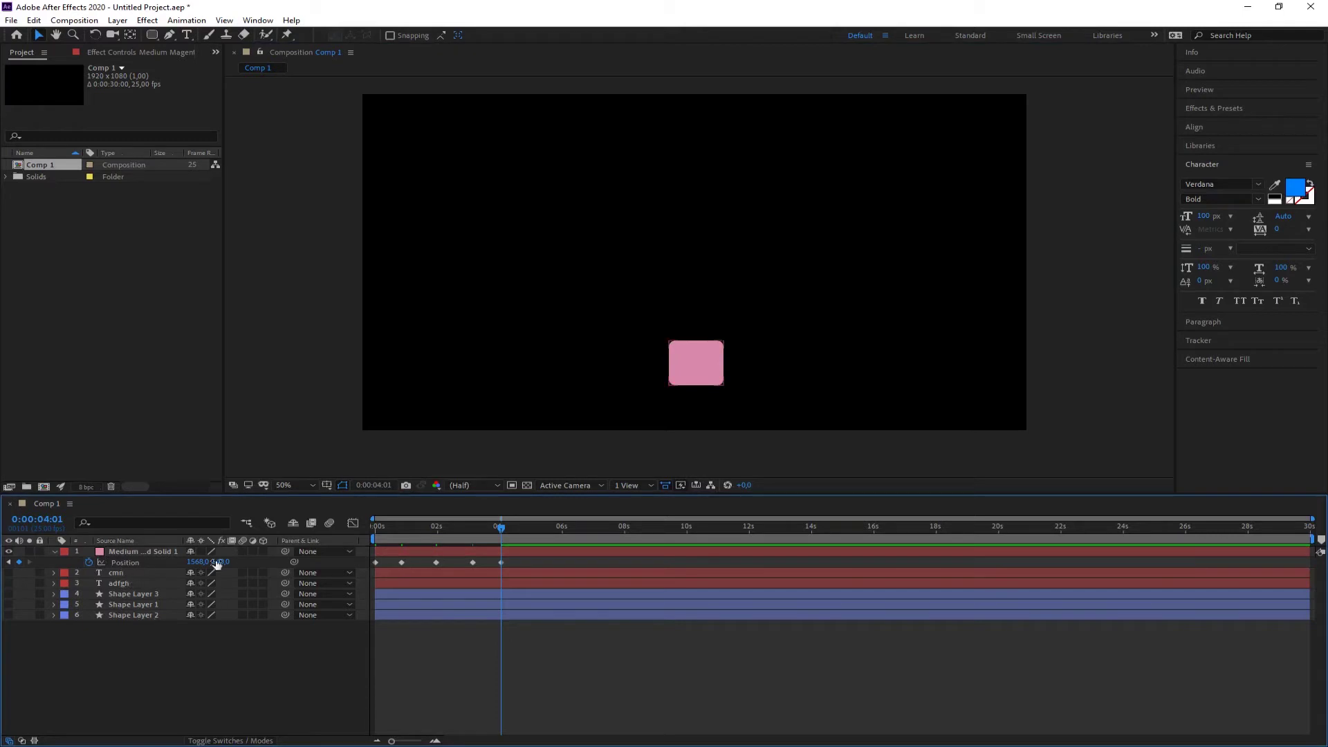
Add the expression loopOut("cycle") to the pink solid's Position.
alt+click(88, 561)
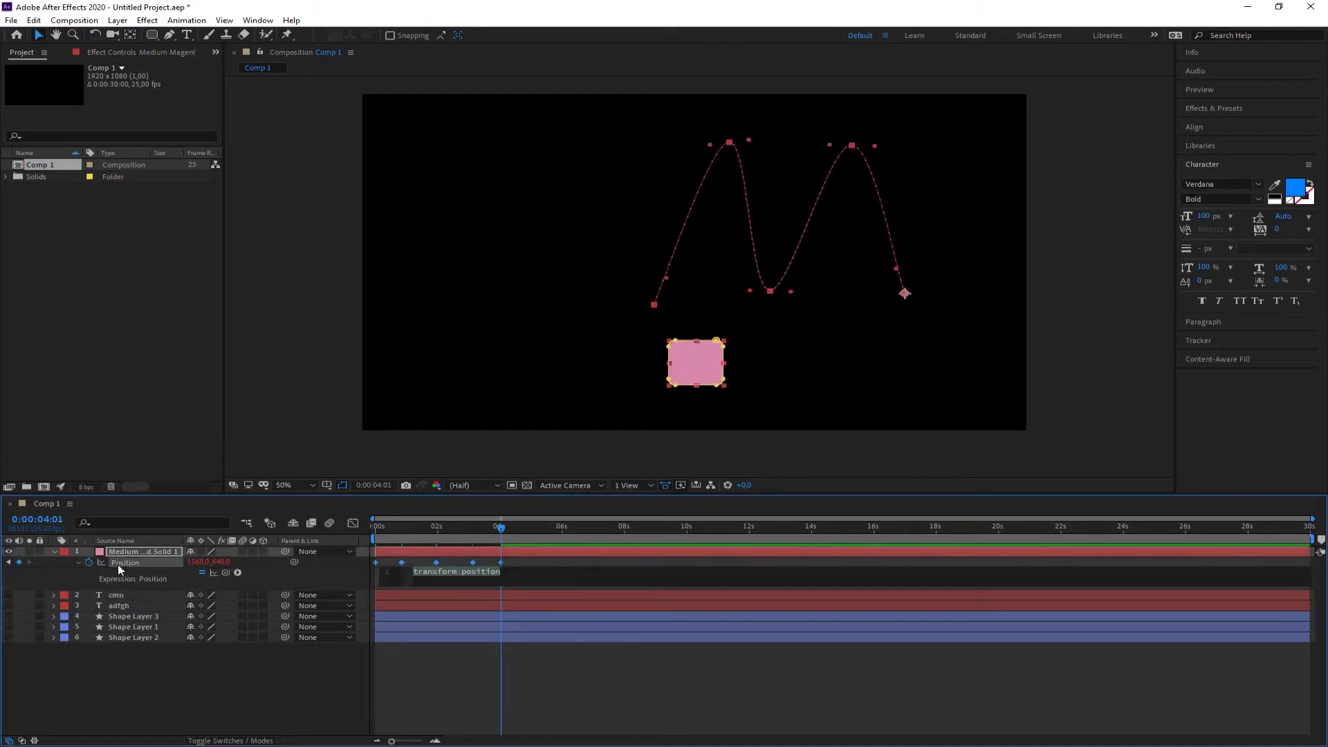
click(517, 569)
drag(517, 571, 338, 571)
text(loop)
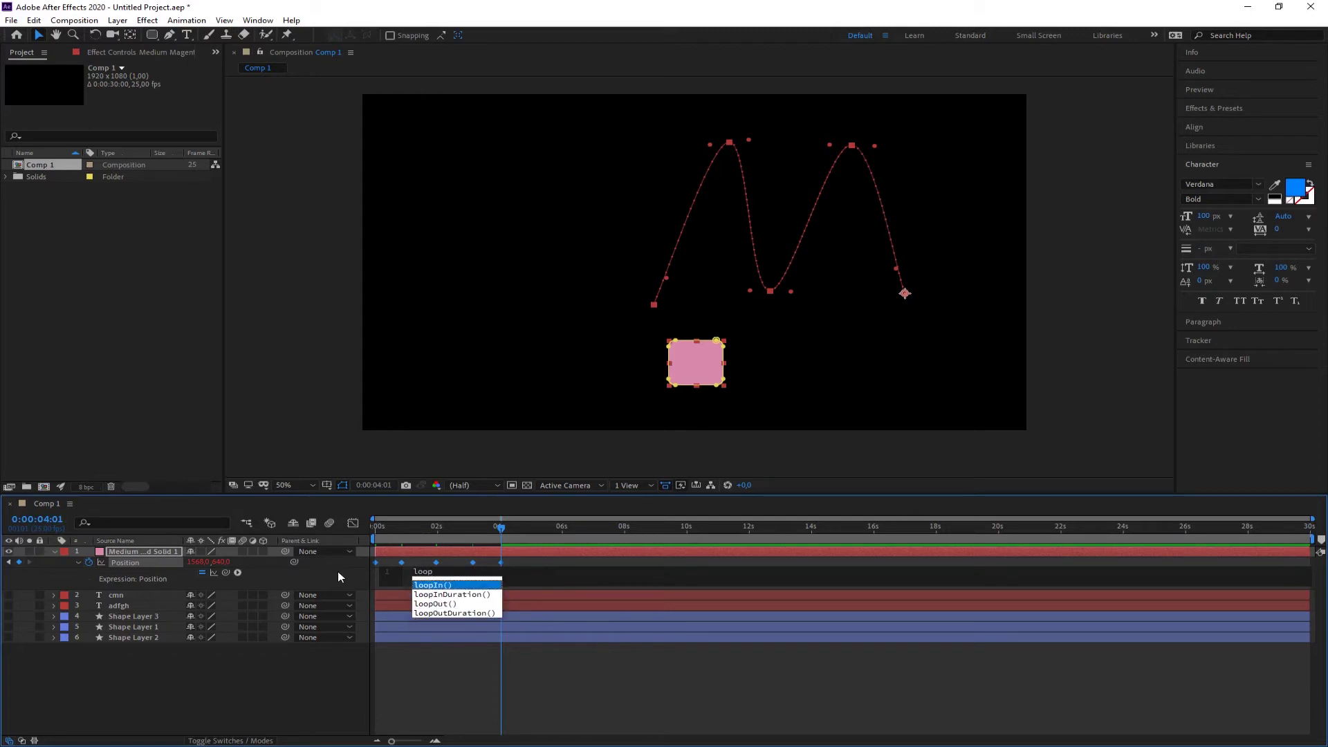
text(Out)
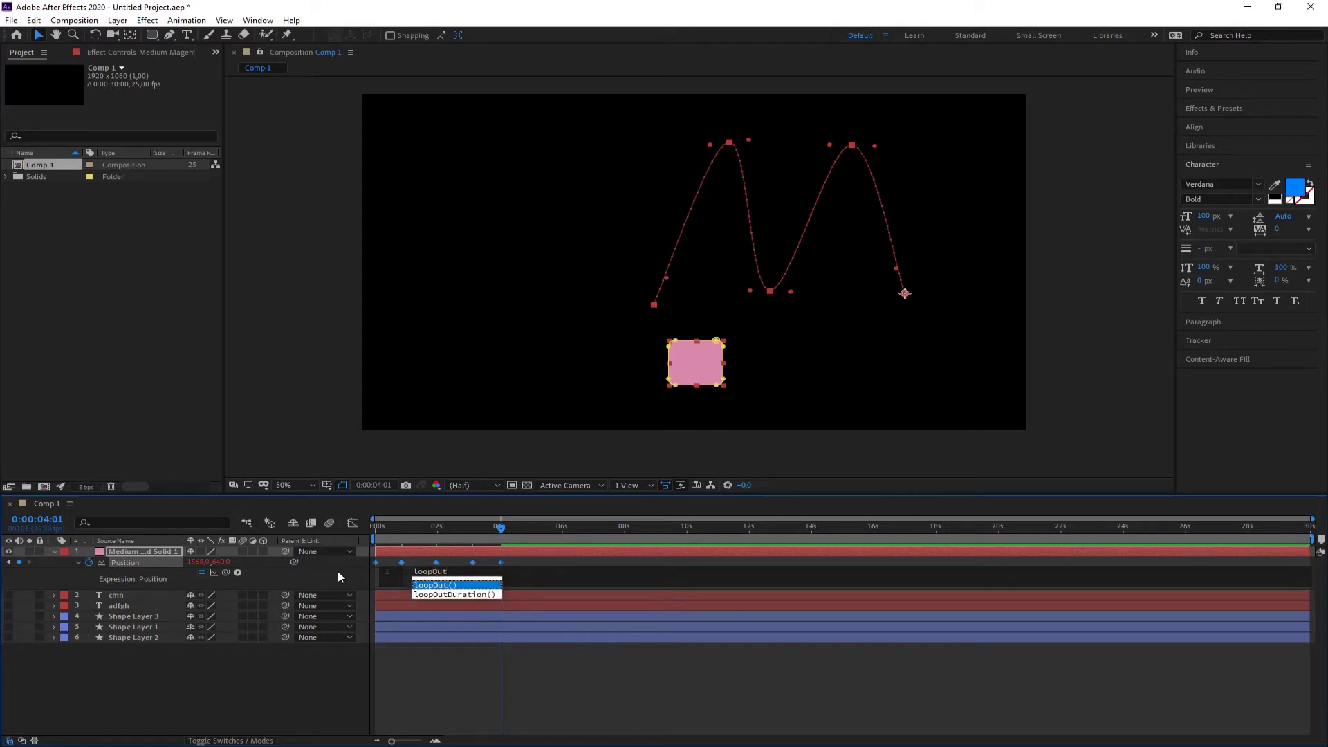
text((")
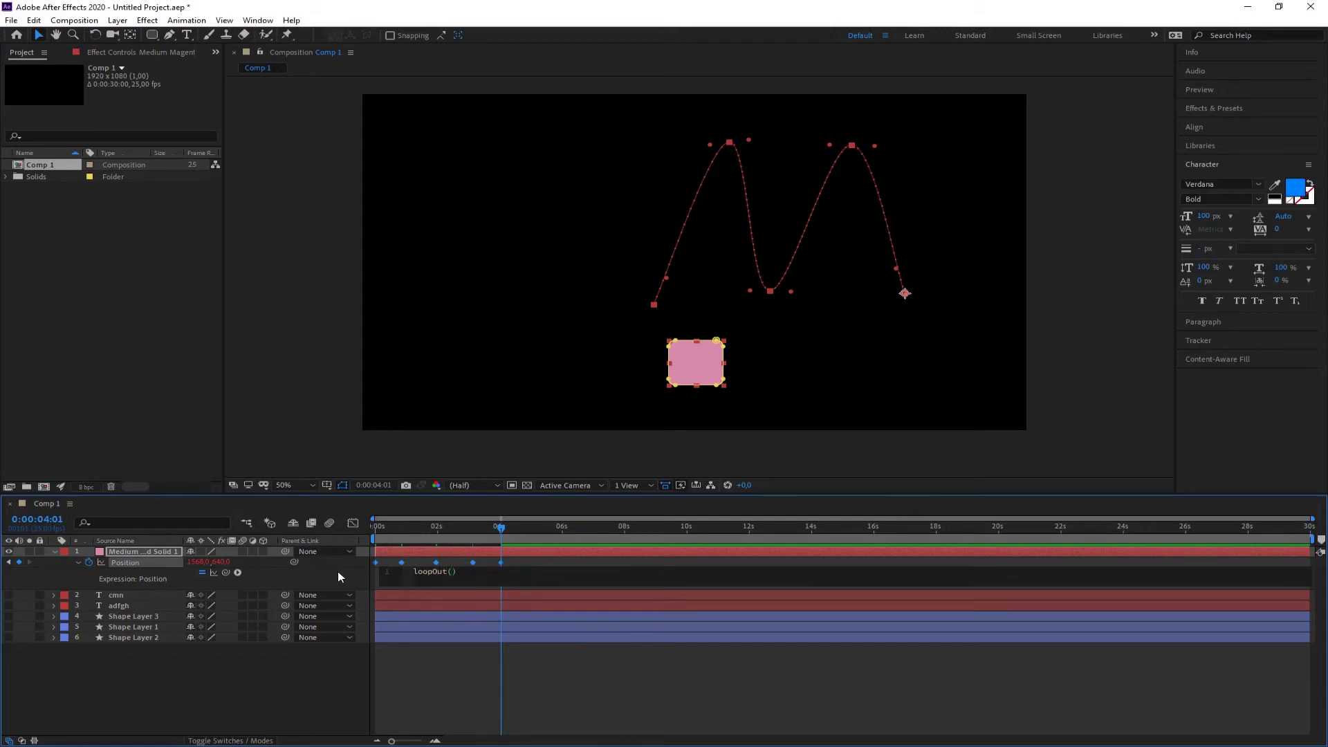
text(cycle)
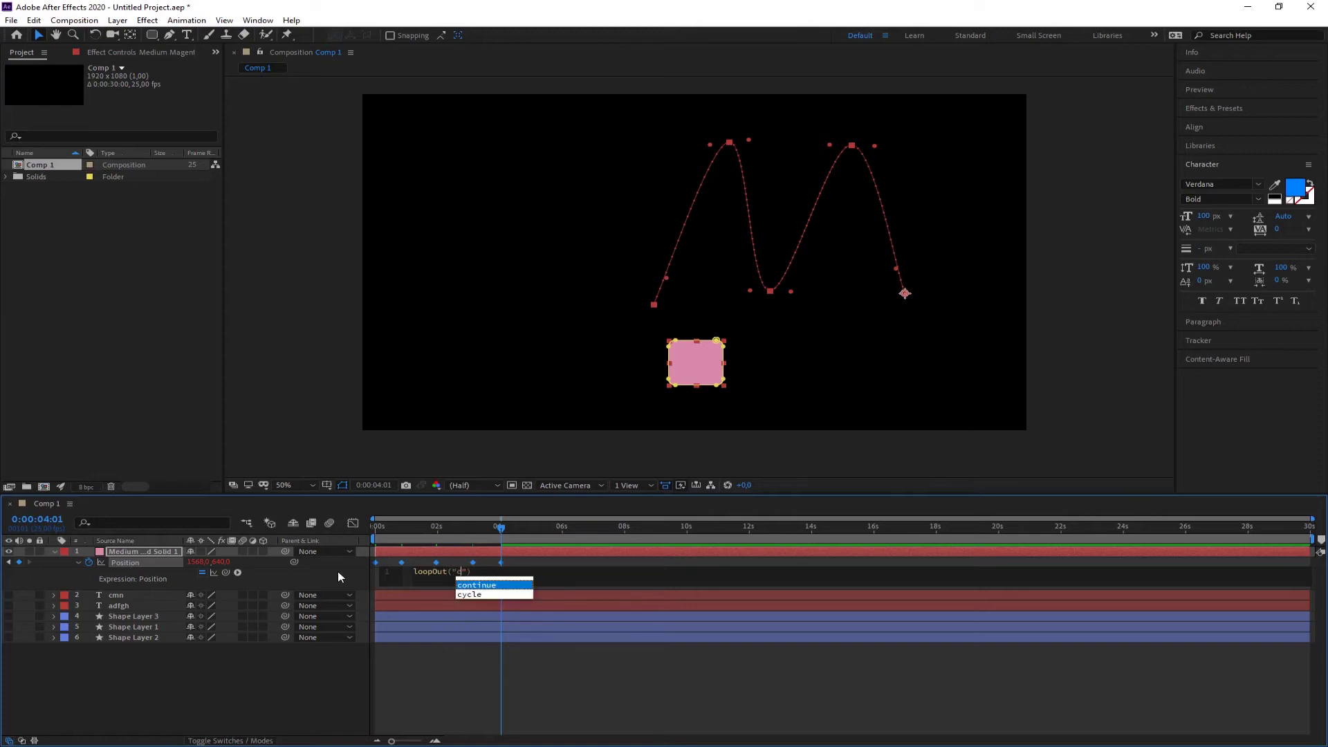
key(Right)
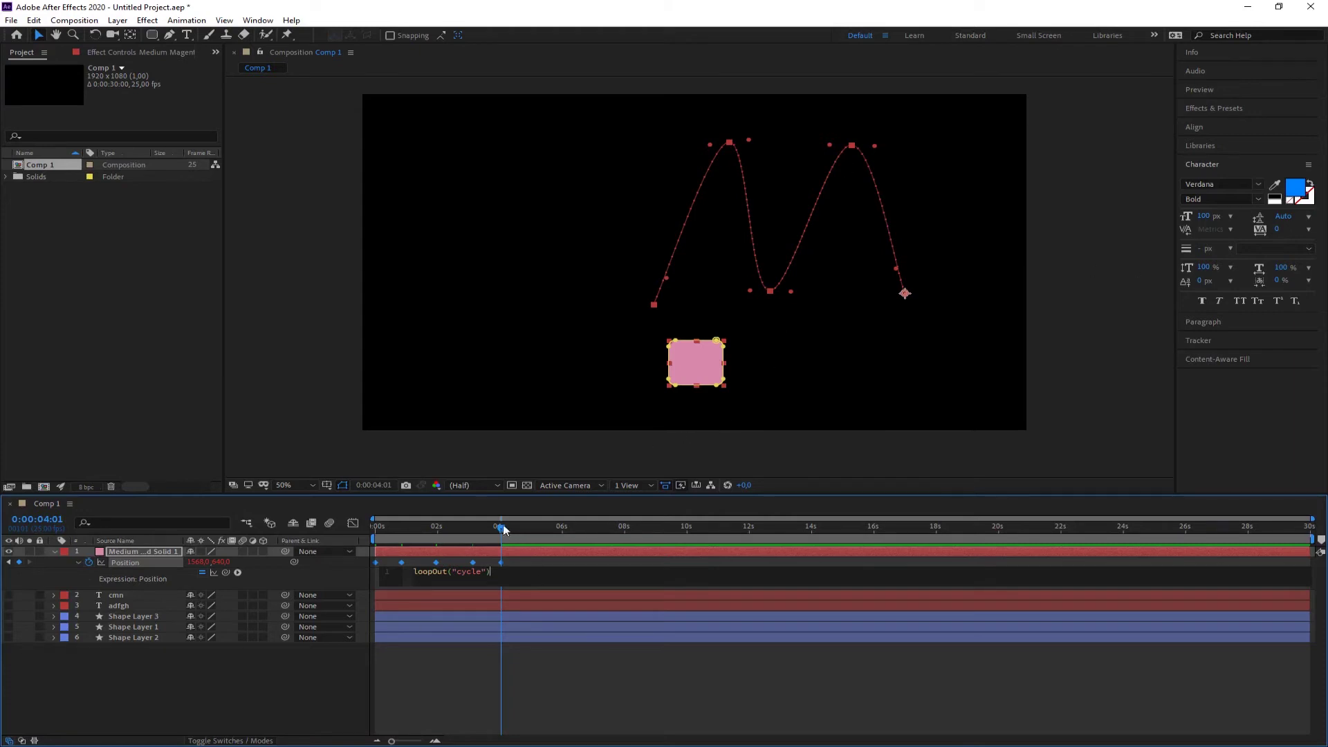
Play the composition from 0 seconds to preview the looping motion, then stop playback.
drag(504, 529, 375, 528)
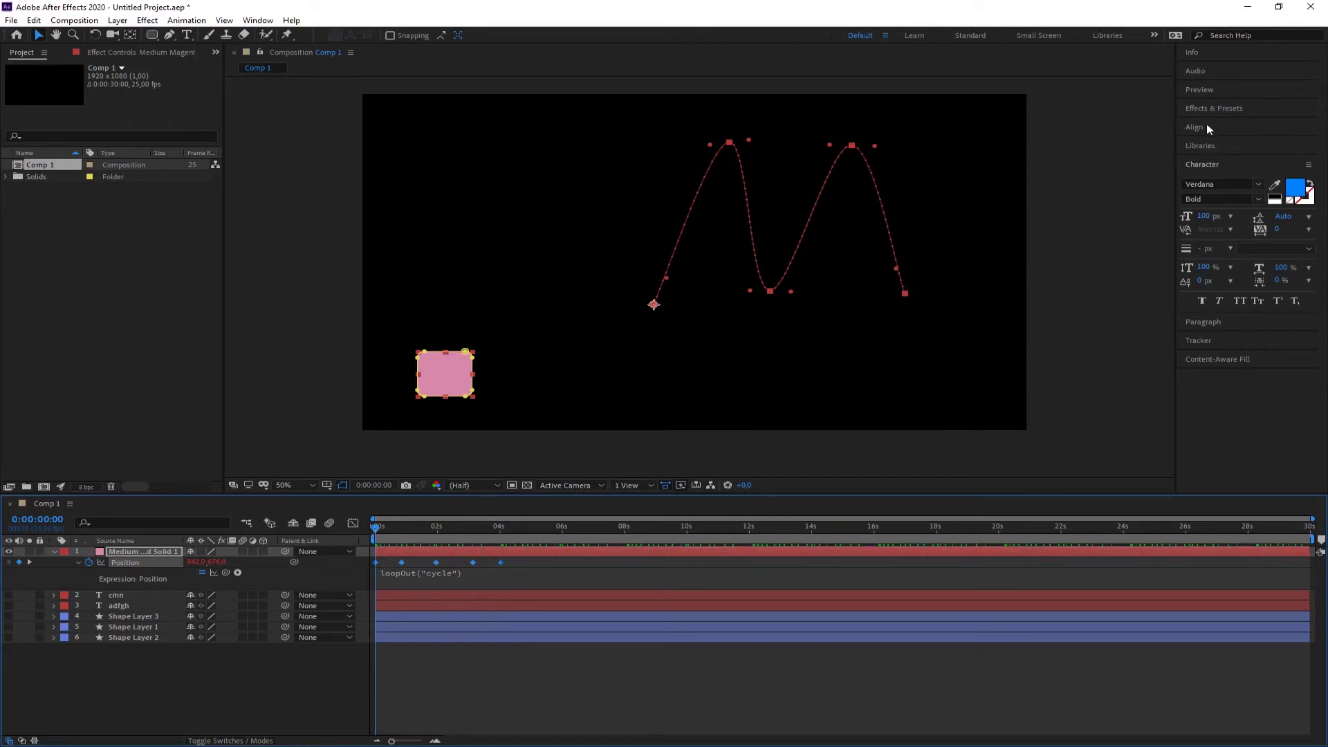
click(1206, 89)
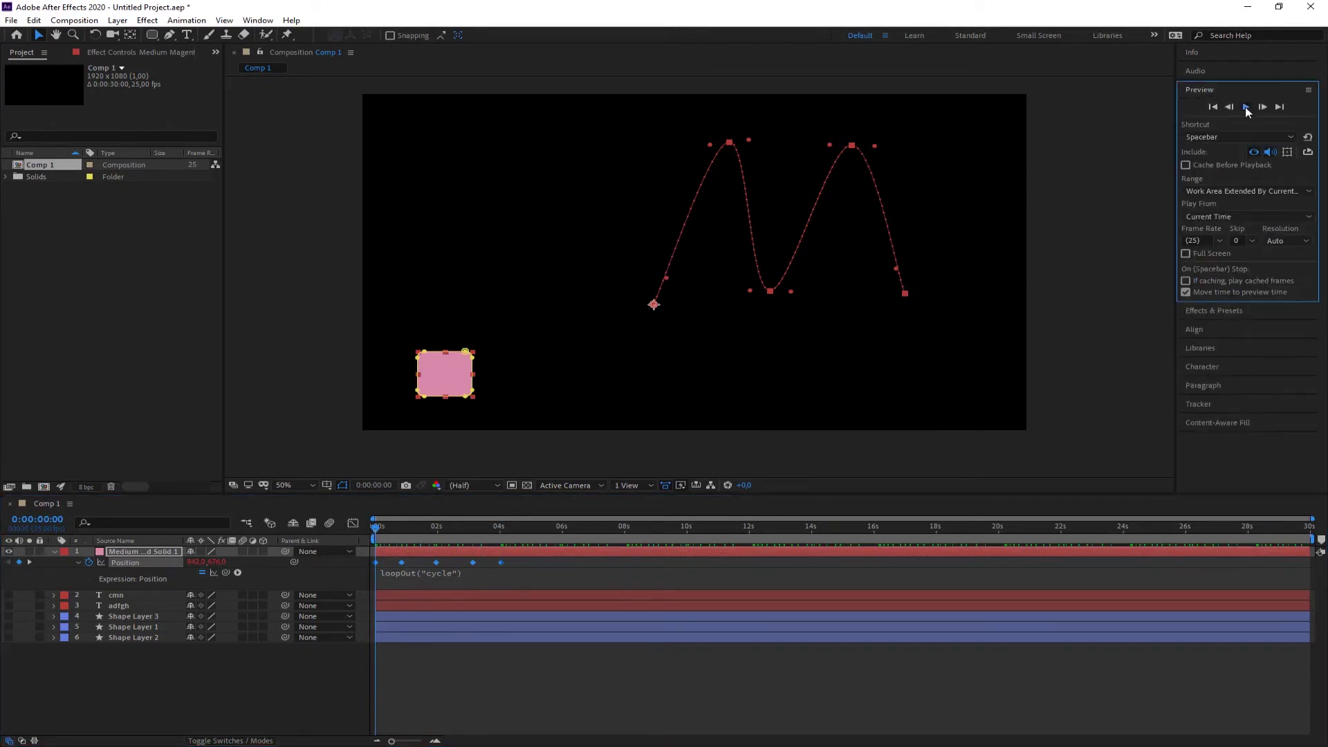
click(1245, 106)
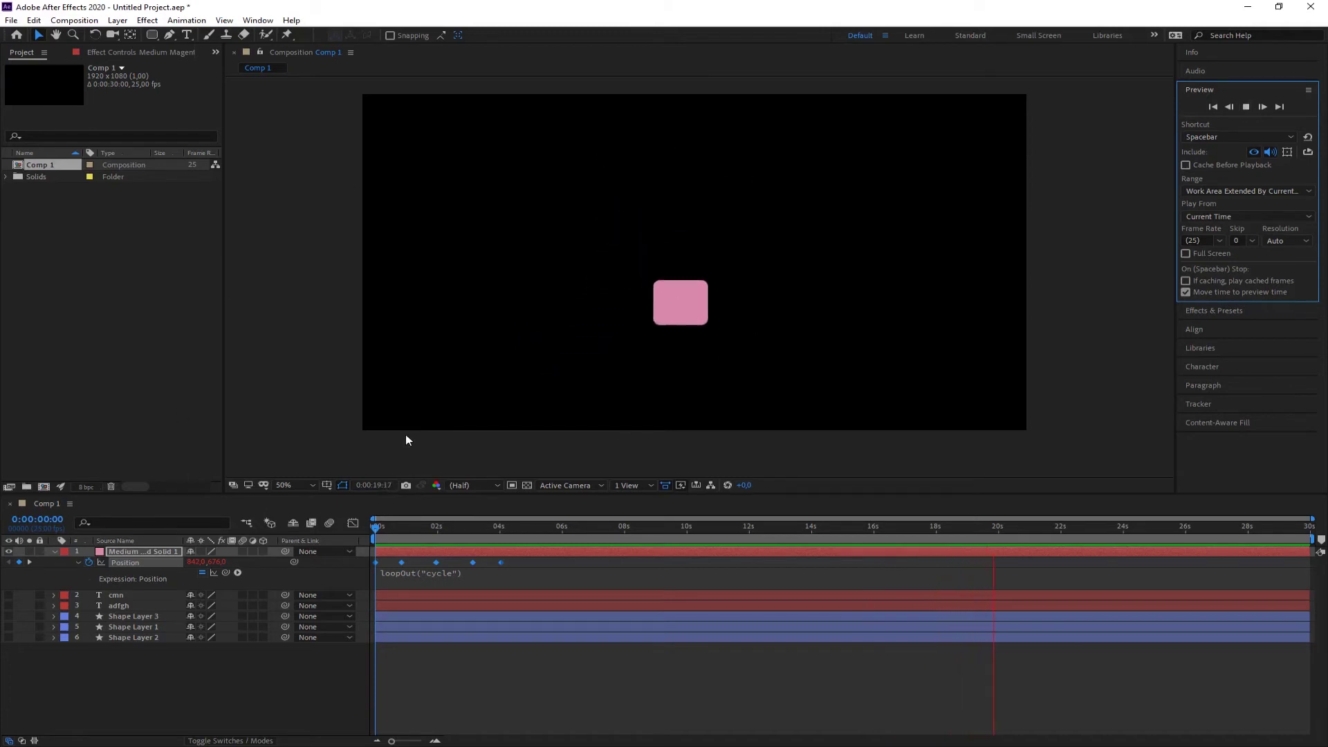
click(1246, 106)
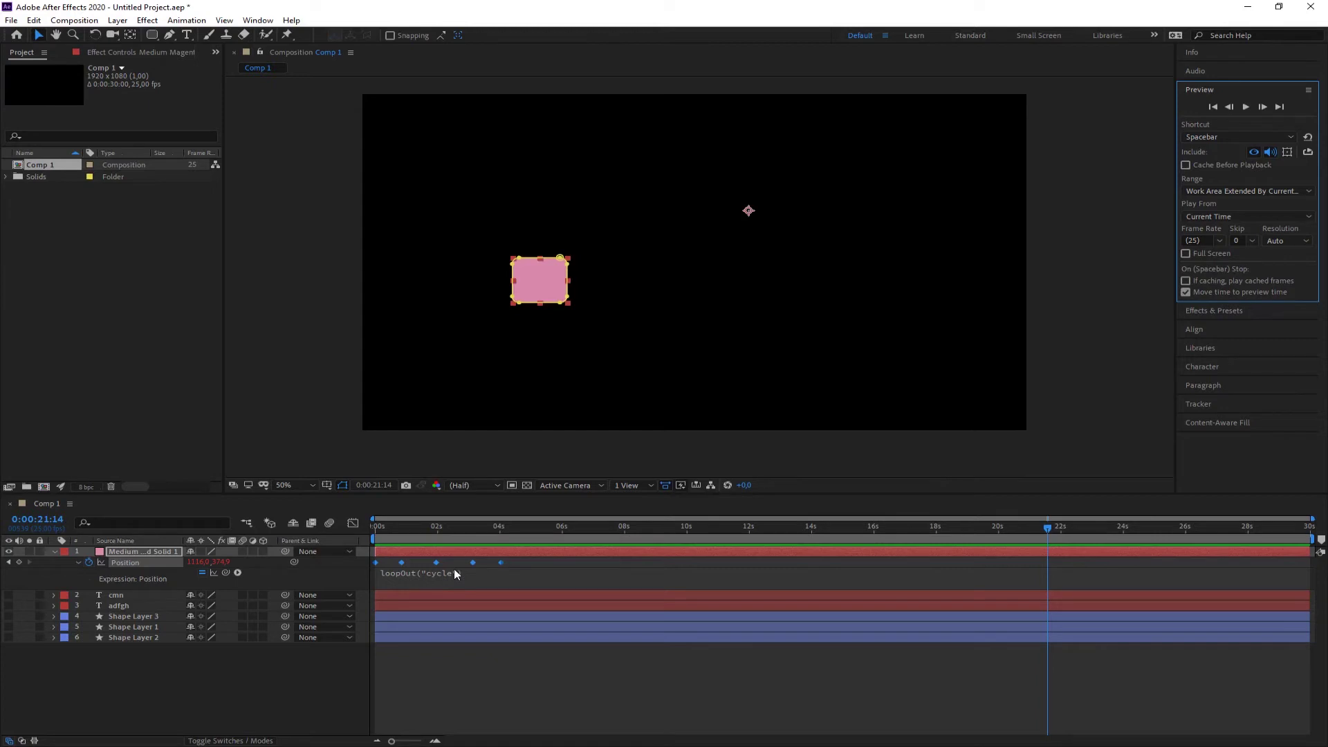
Show the effects and presets list, then hide, collapse and deselect the pink solid layer.
key(ctrl+5)
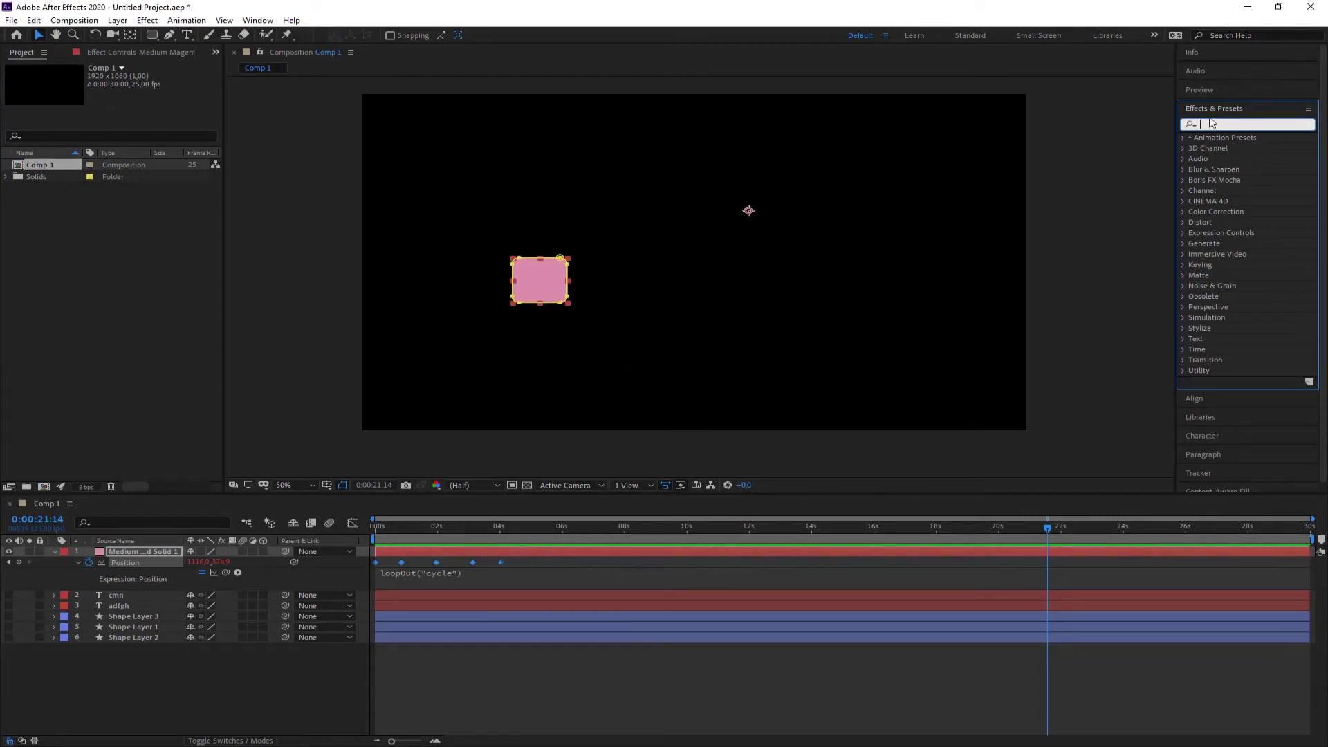
click(8, 551)
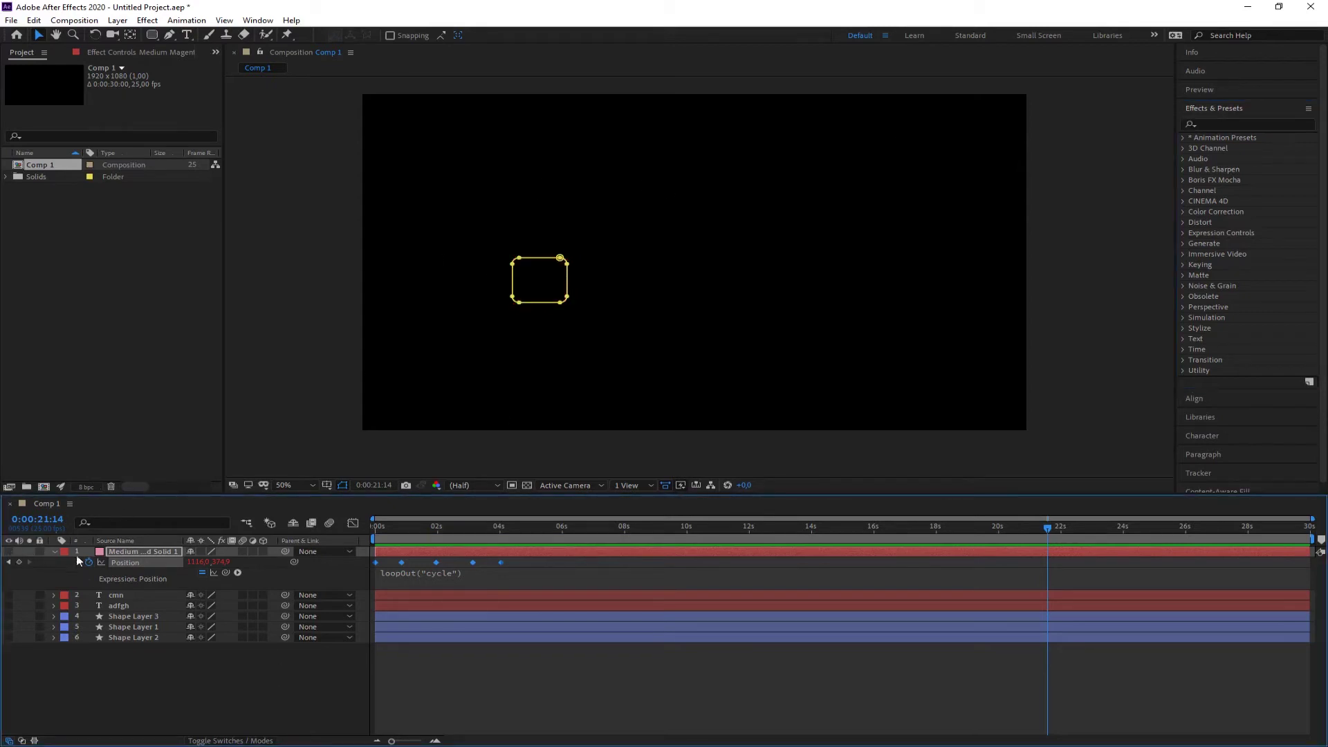
click(54, 552)
click(97, 667)
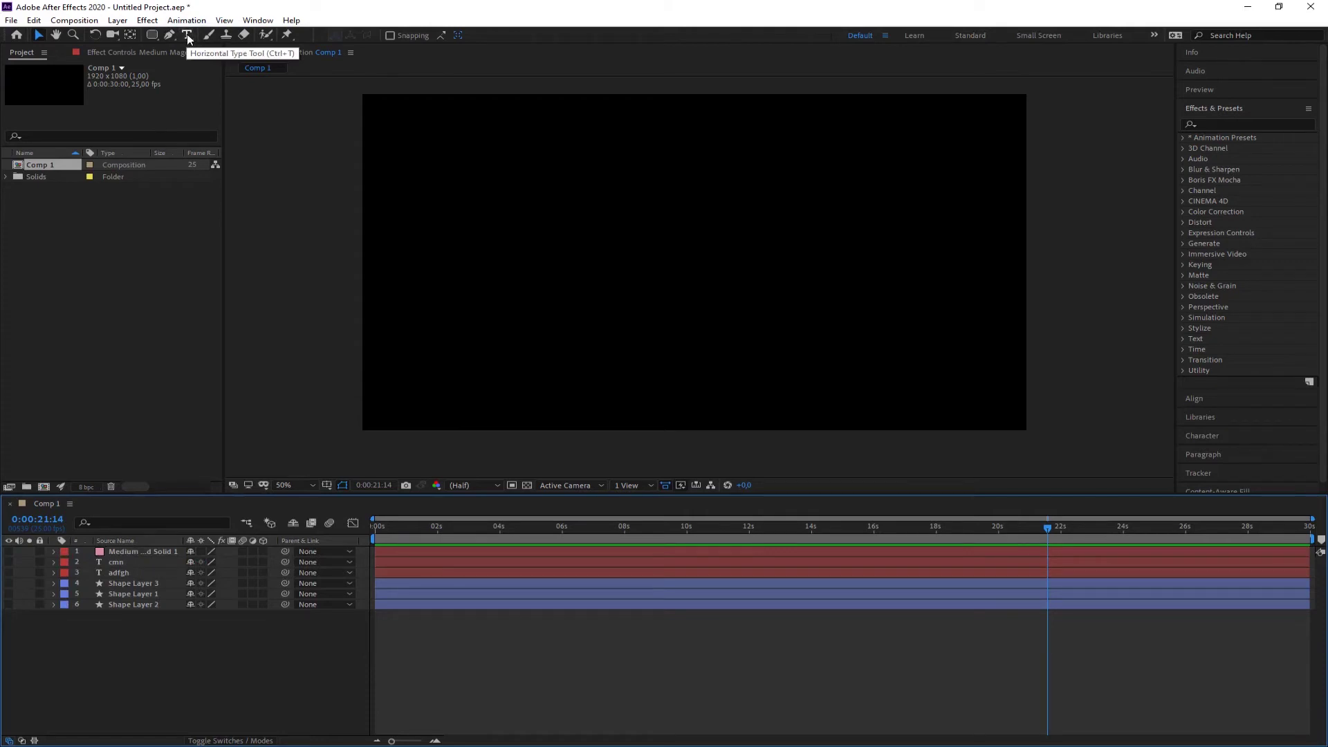
click(152, 34)
drag(878, 182, 896, 345)
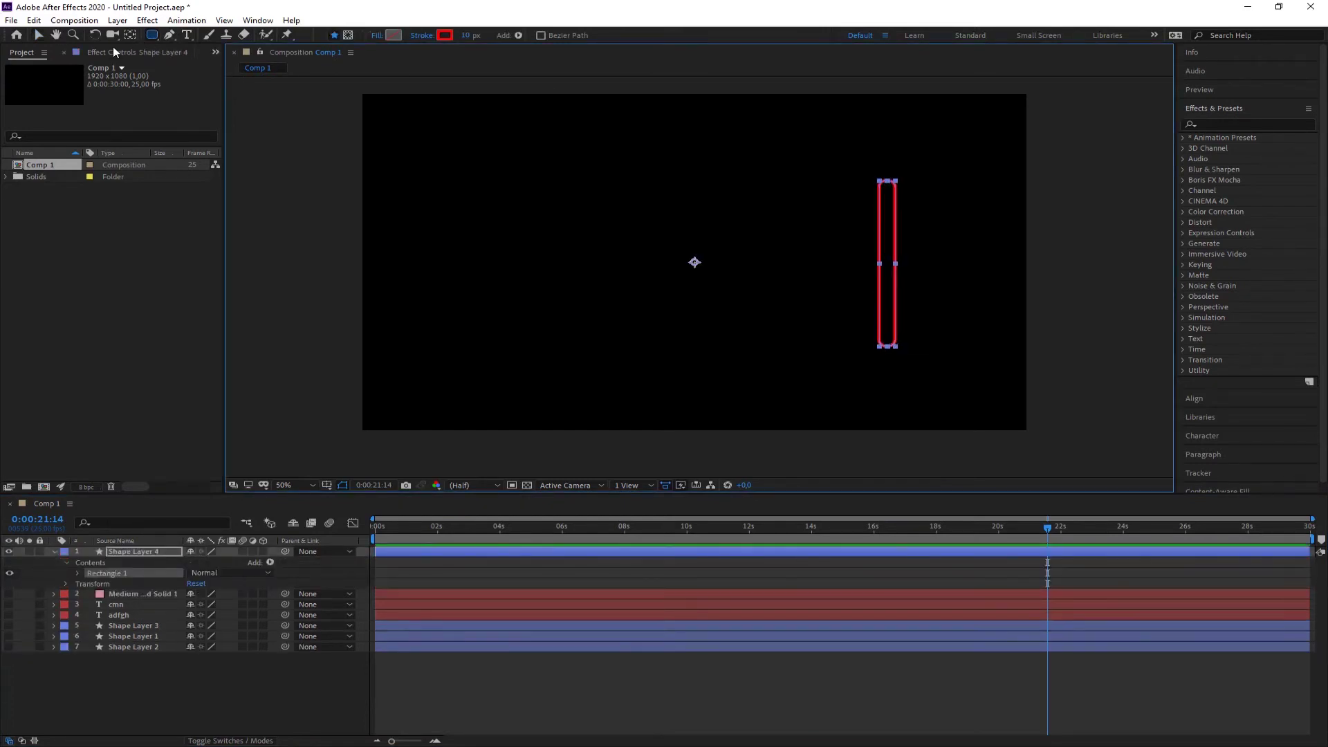
key(Delete)
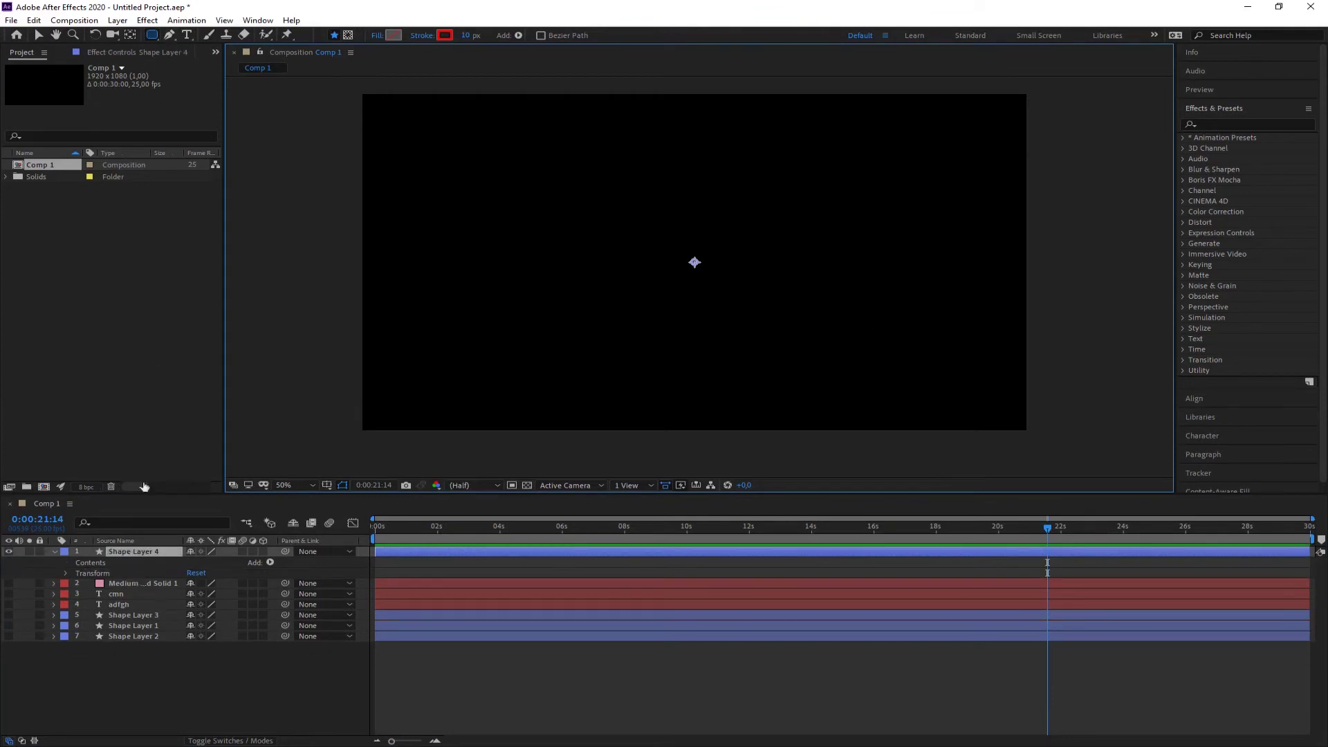
click(179, 699)
click(134, 551)
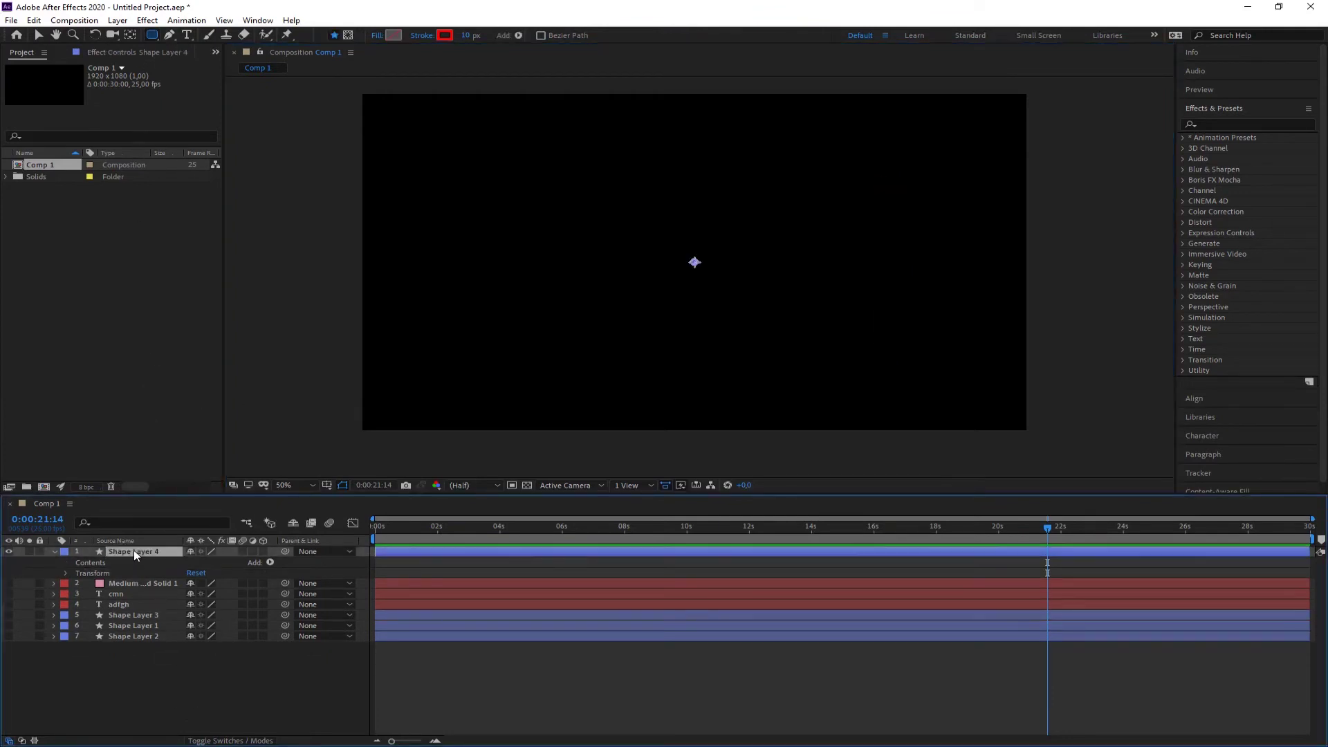
key(Delete)
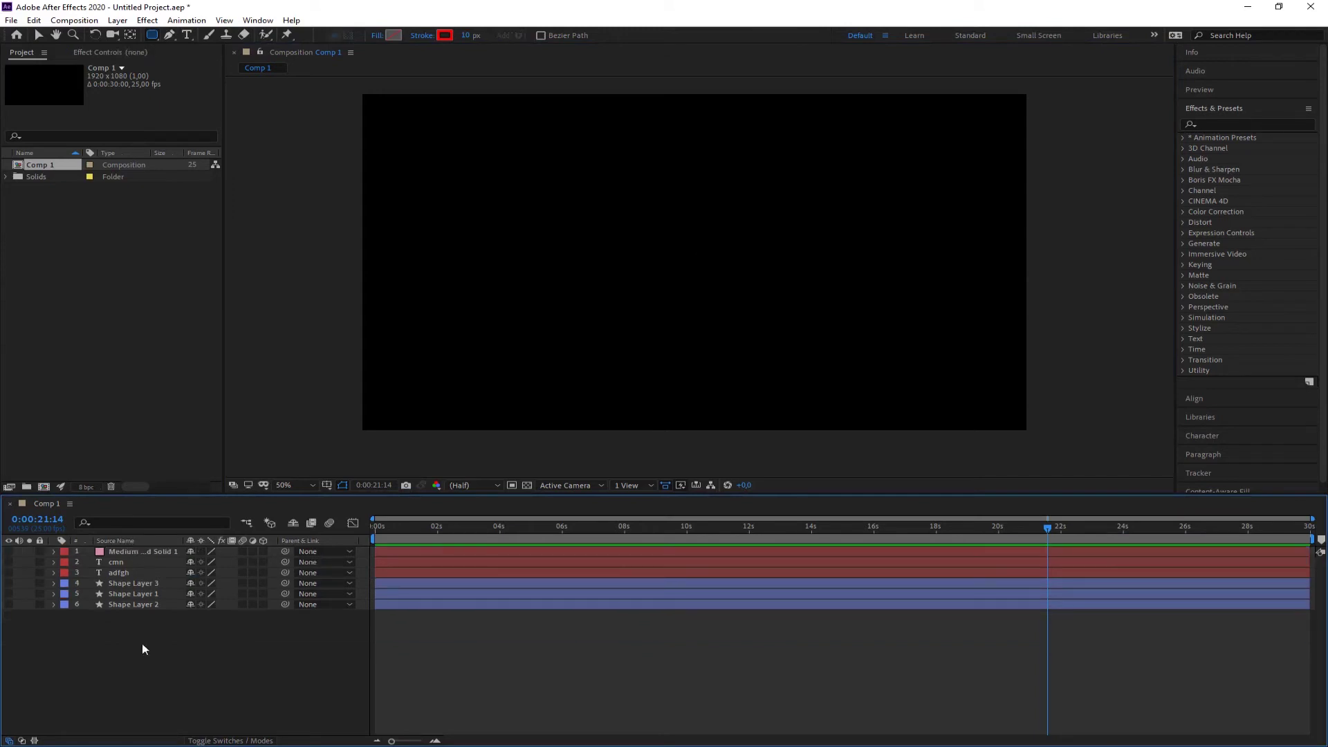
Draw a closed four-point needle shape with the Pen tool near the composition's centre, its long tip pointing up.
click(169, 35)
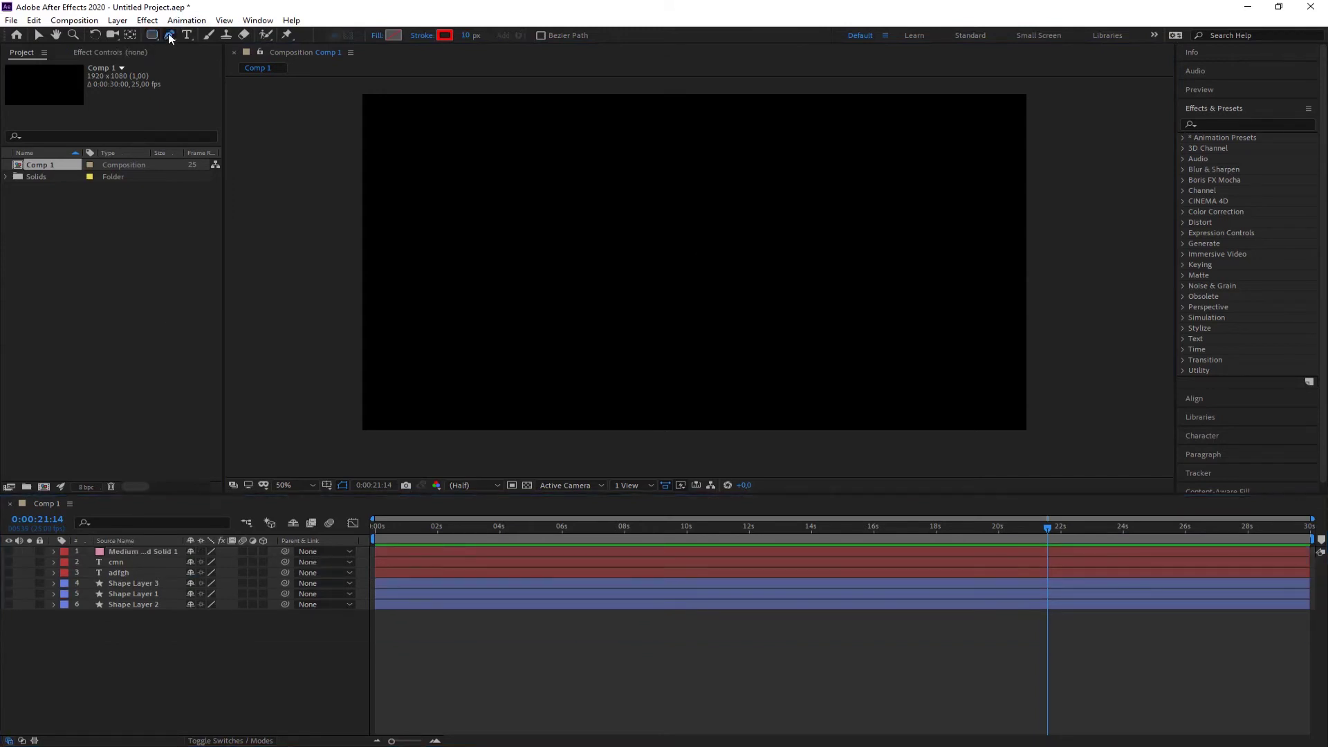
click(666, 149)
click(641, 307)
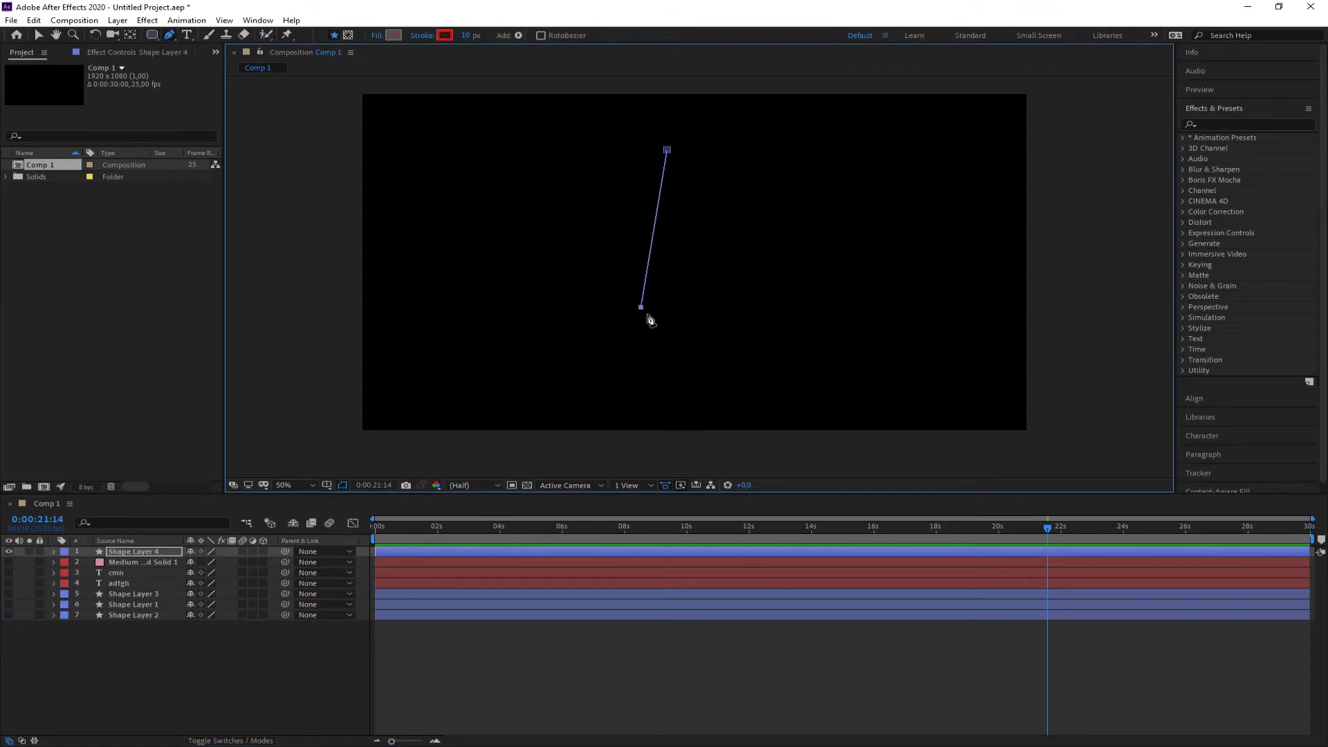
click(666, 330)
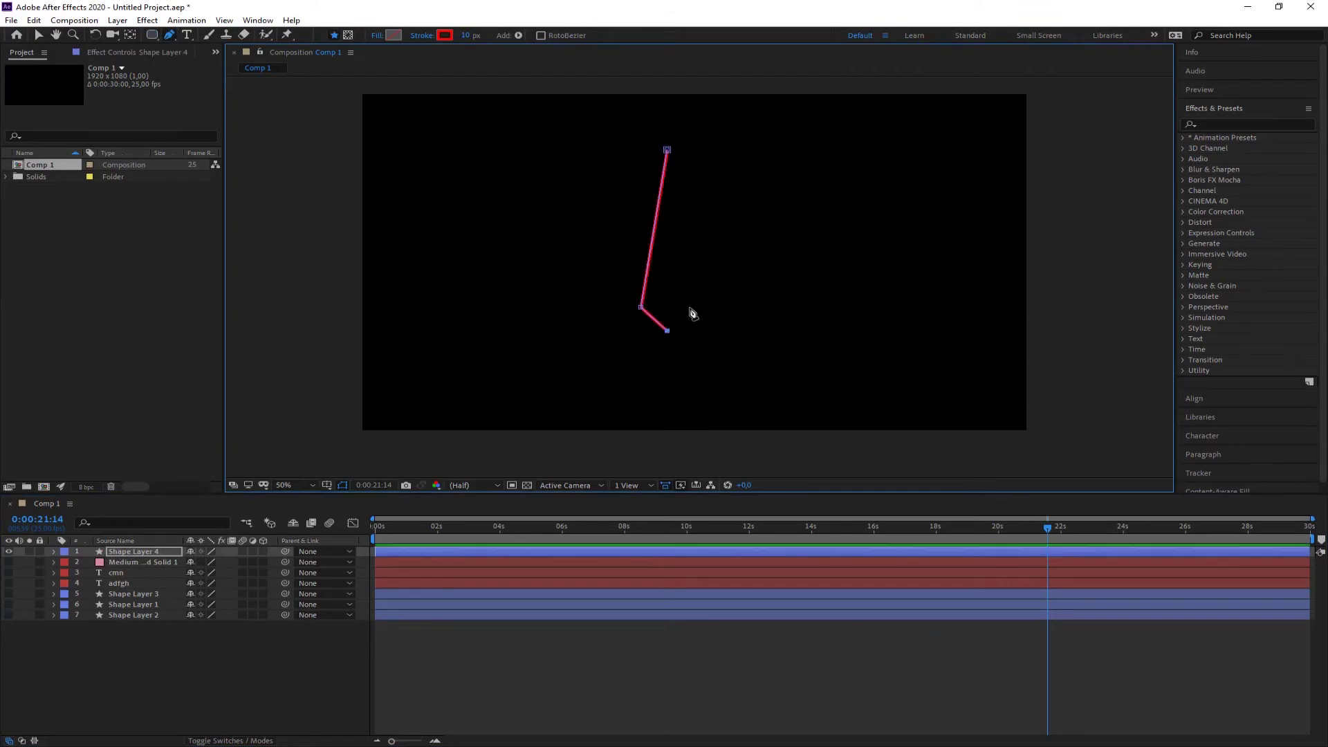
click(690, 307)
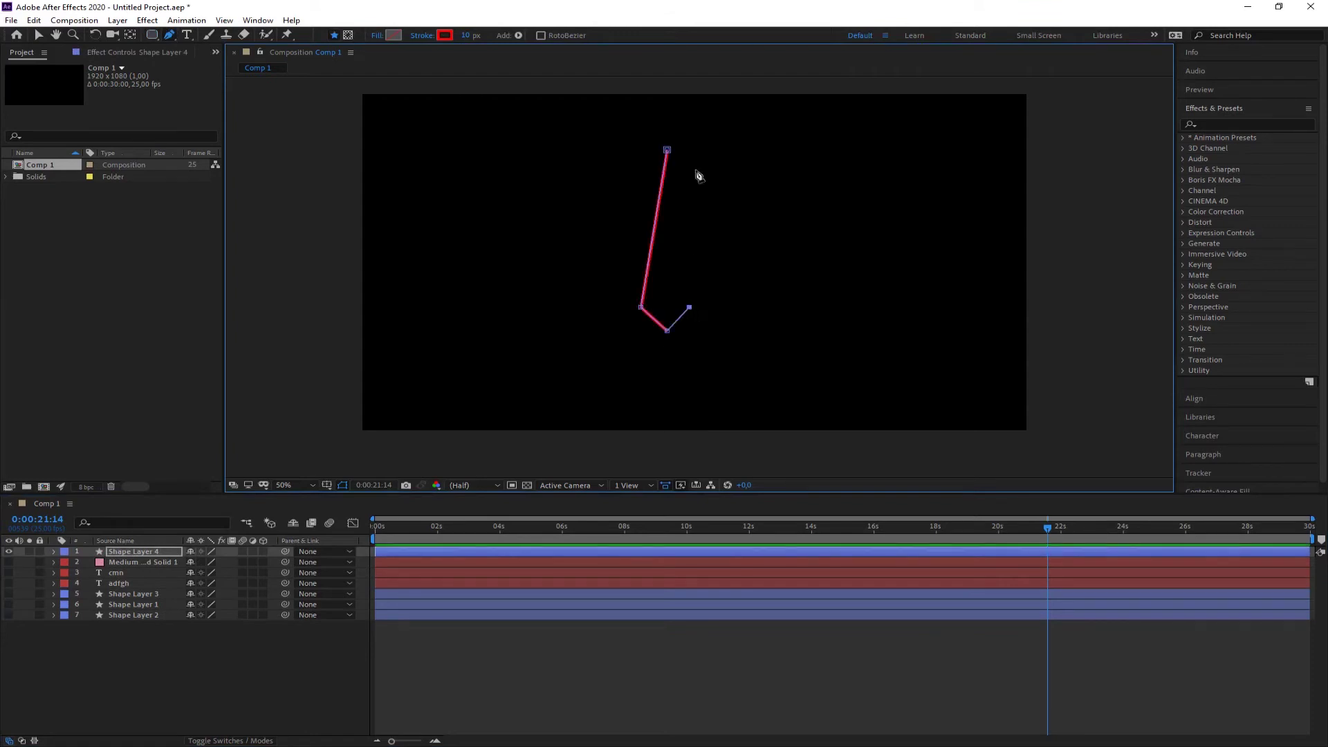
click(666, 150)
Reveal the needle layer's Rotation and apply the Slider Control effect to that layer.
key(r)
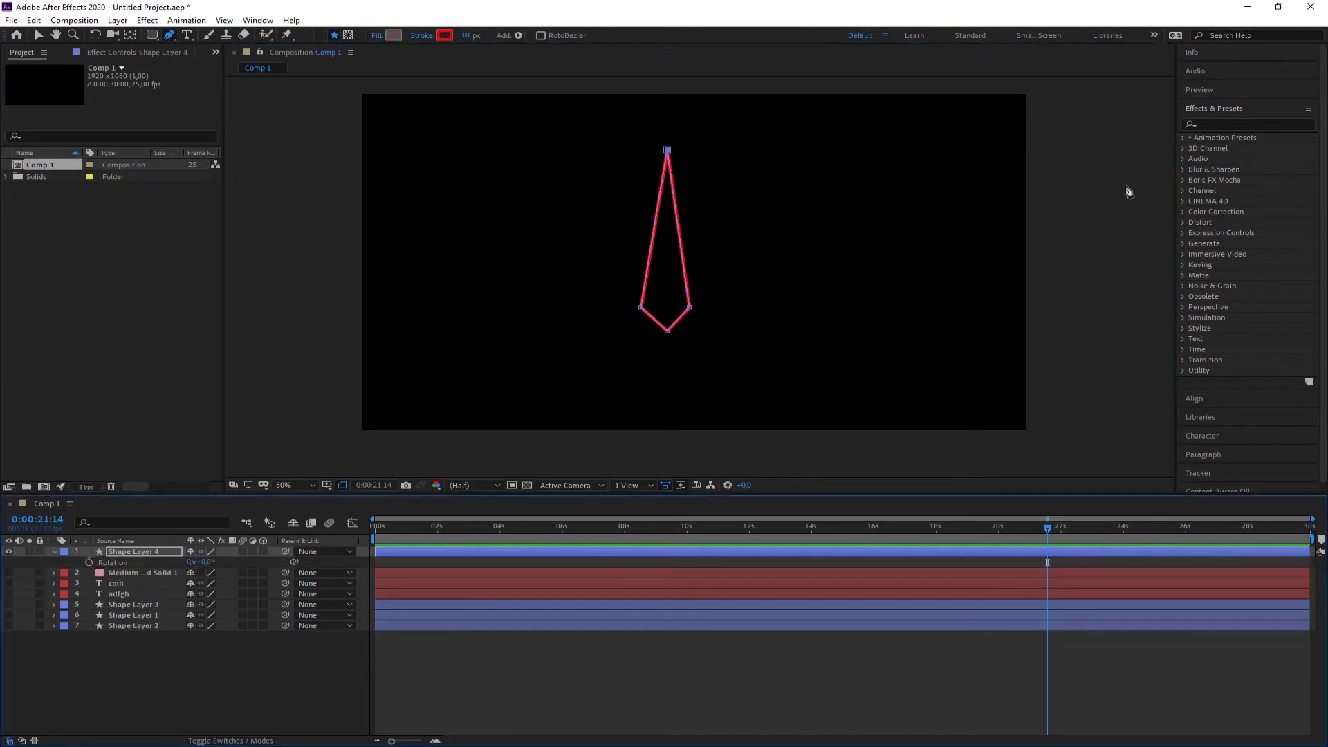
click(1218, 125)
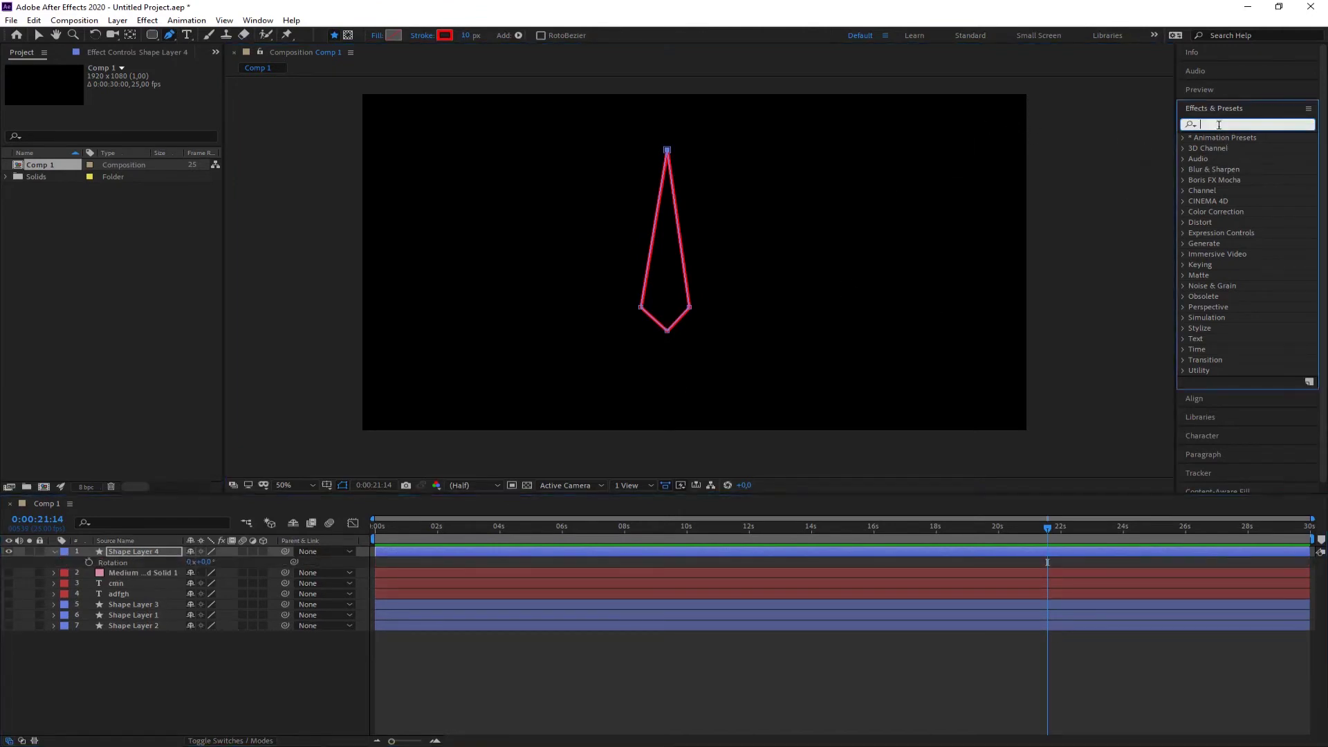
text(slider)
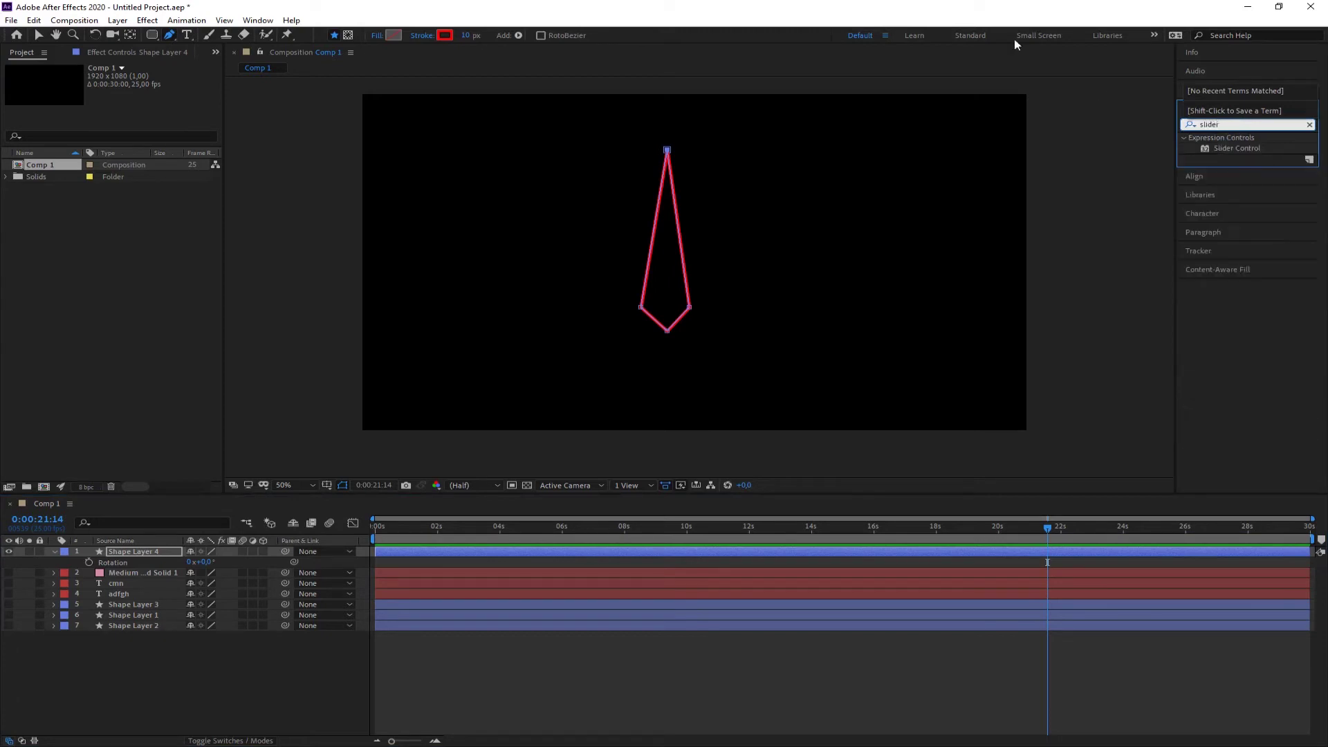
drag(1223, 151, 143, 554)
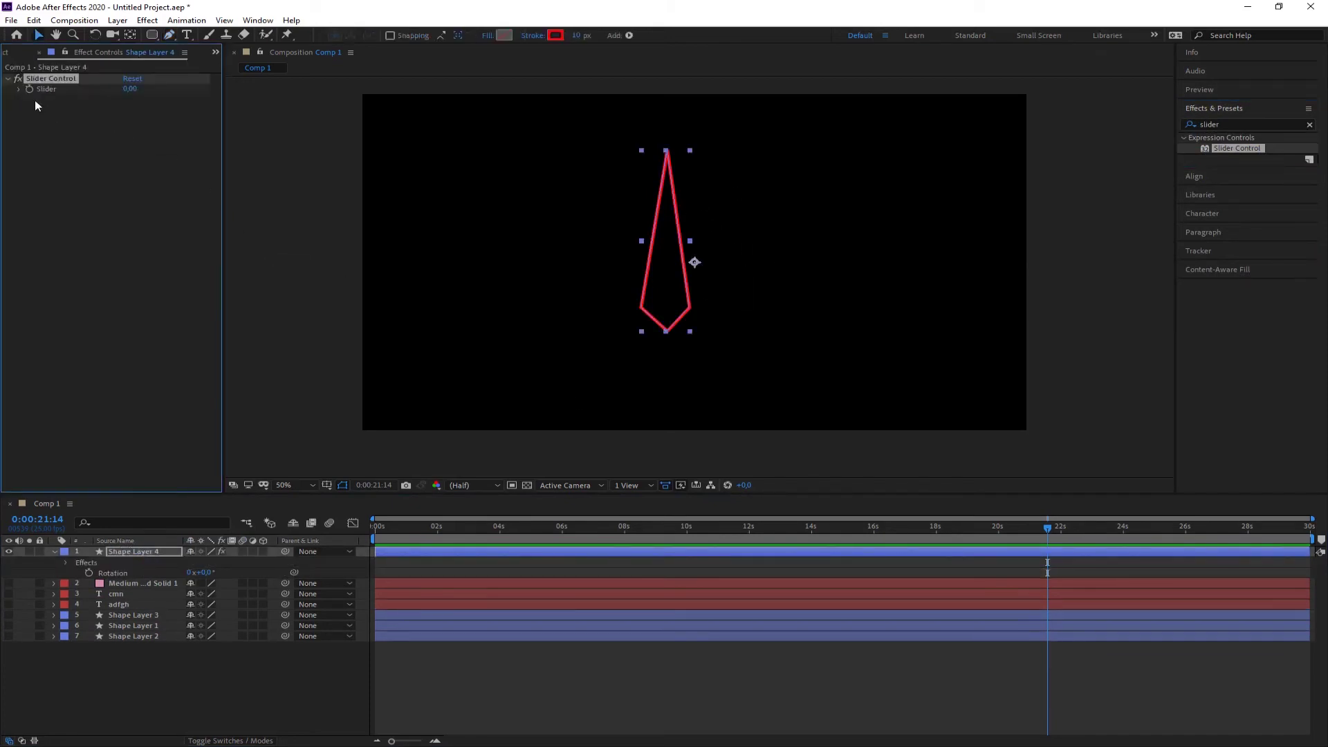
Expand the effect's Slider setting and sweep its value up and back to 0.
click(19, 89)
mouse_move(39, 107)
mouse_down()
mouse_move(222, 115)
mouse_move(32, 117)
mouse_up()
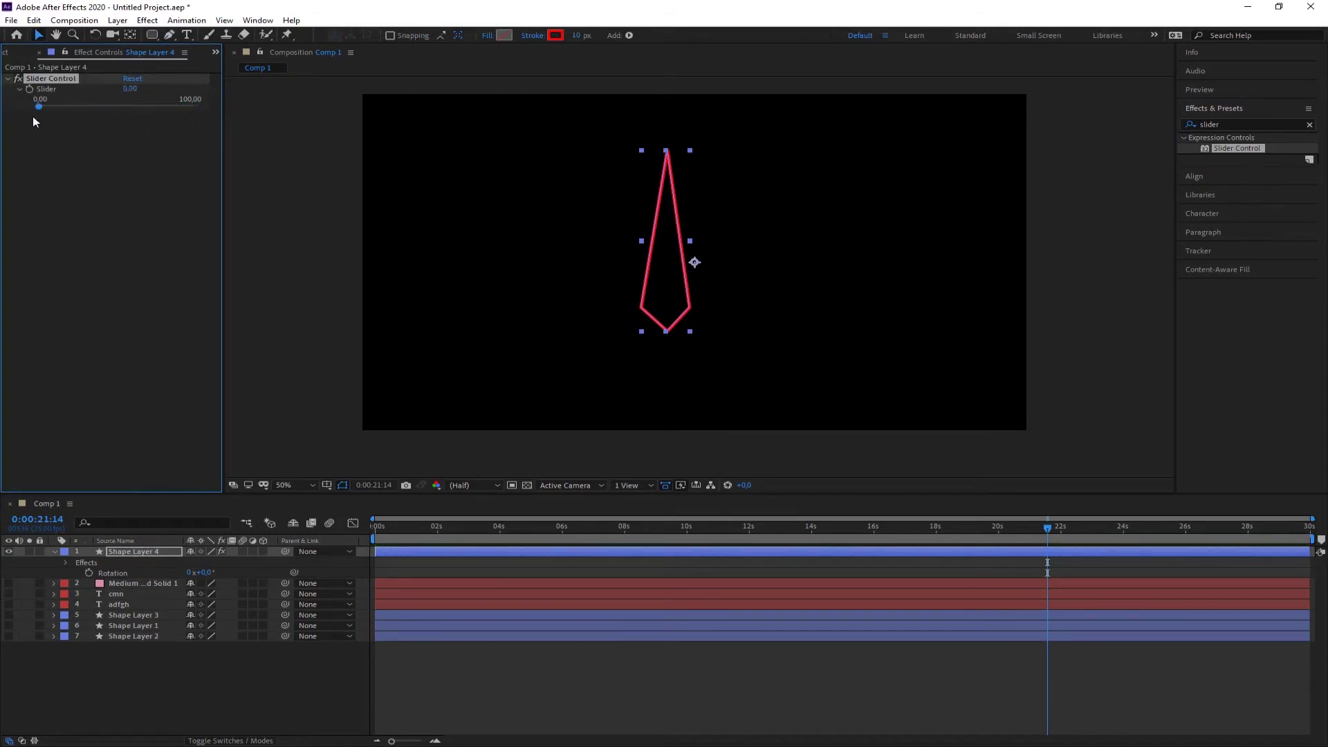
drag(173, 106, 39, 107)
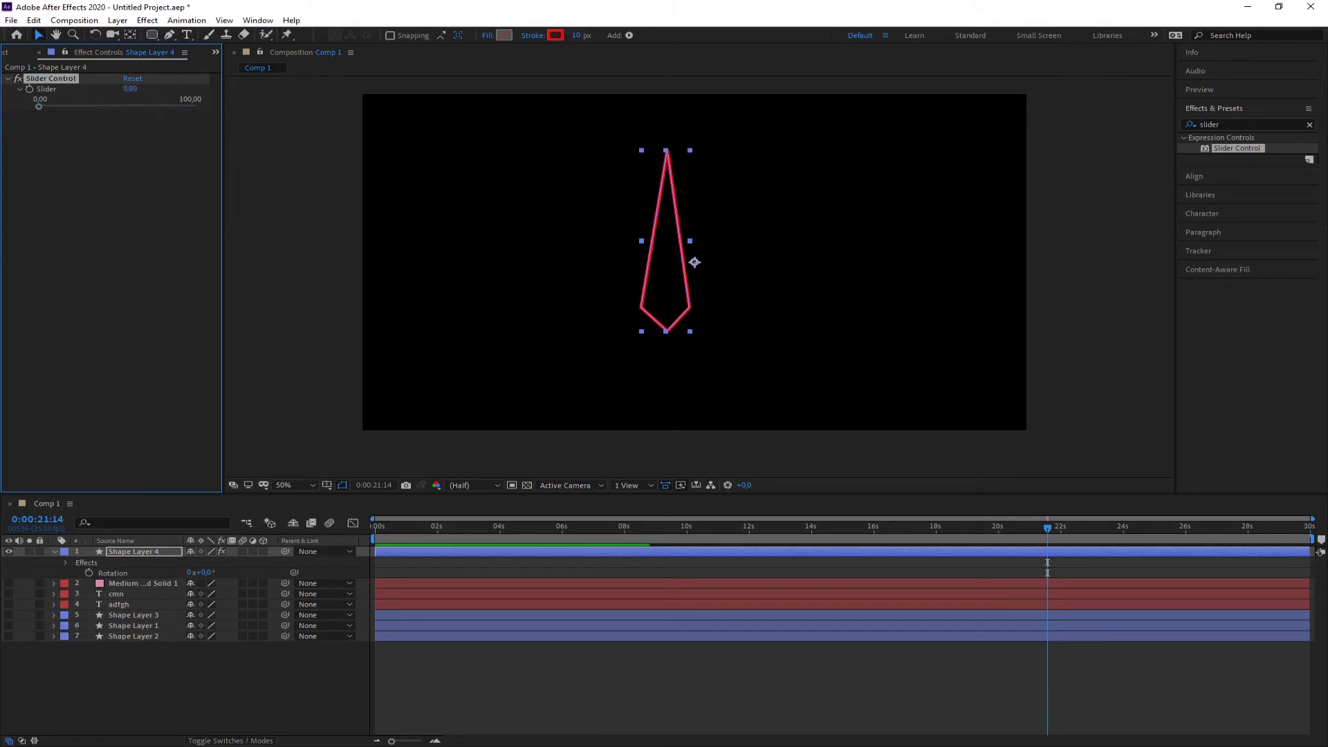
Link the needle's Rotation to the Slider Control's Slider property with the pick whip, and test it, ending at 0.
click(66, 563)
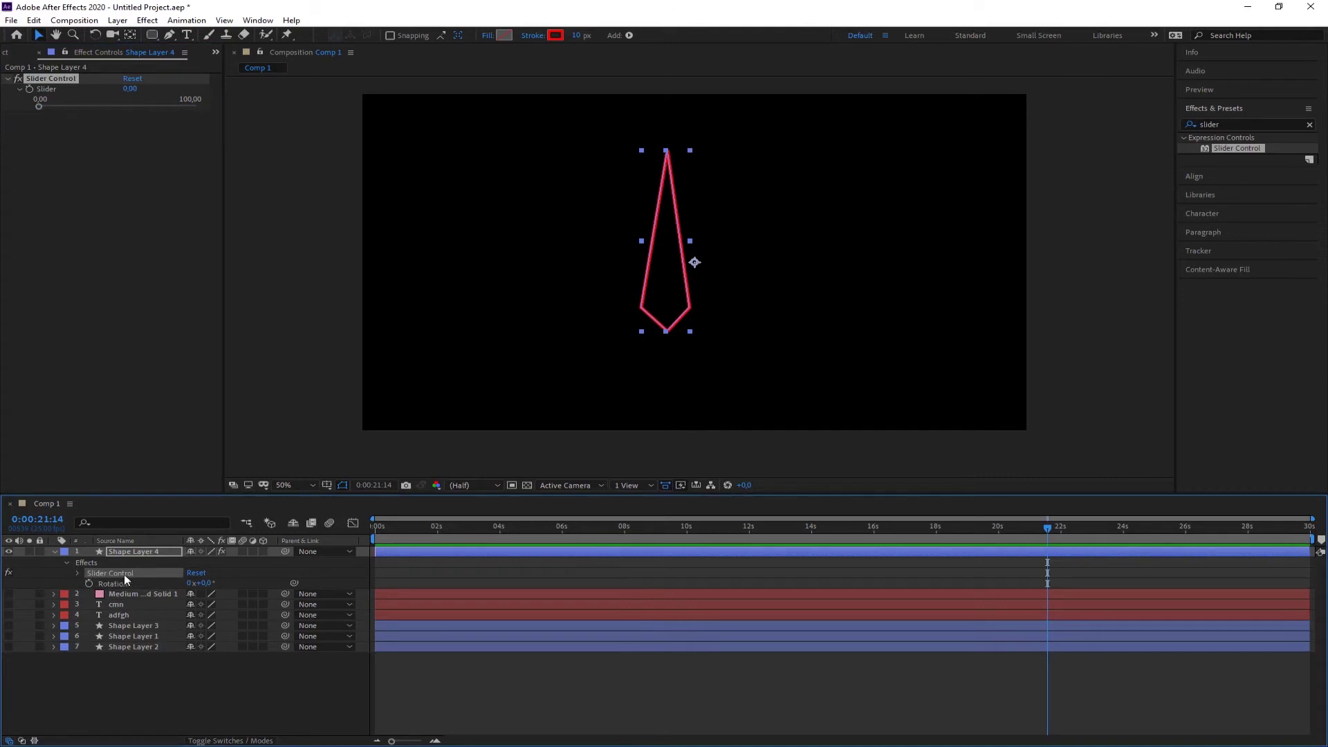
click(78, 573)
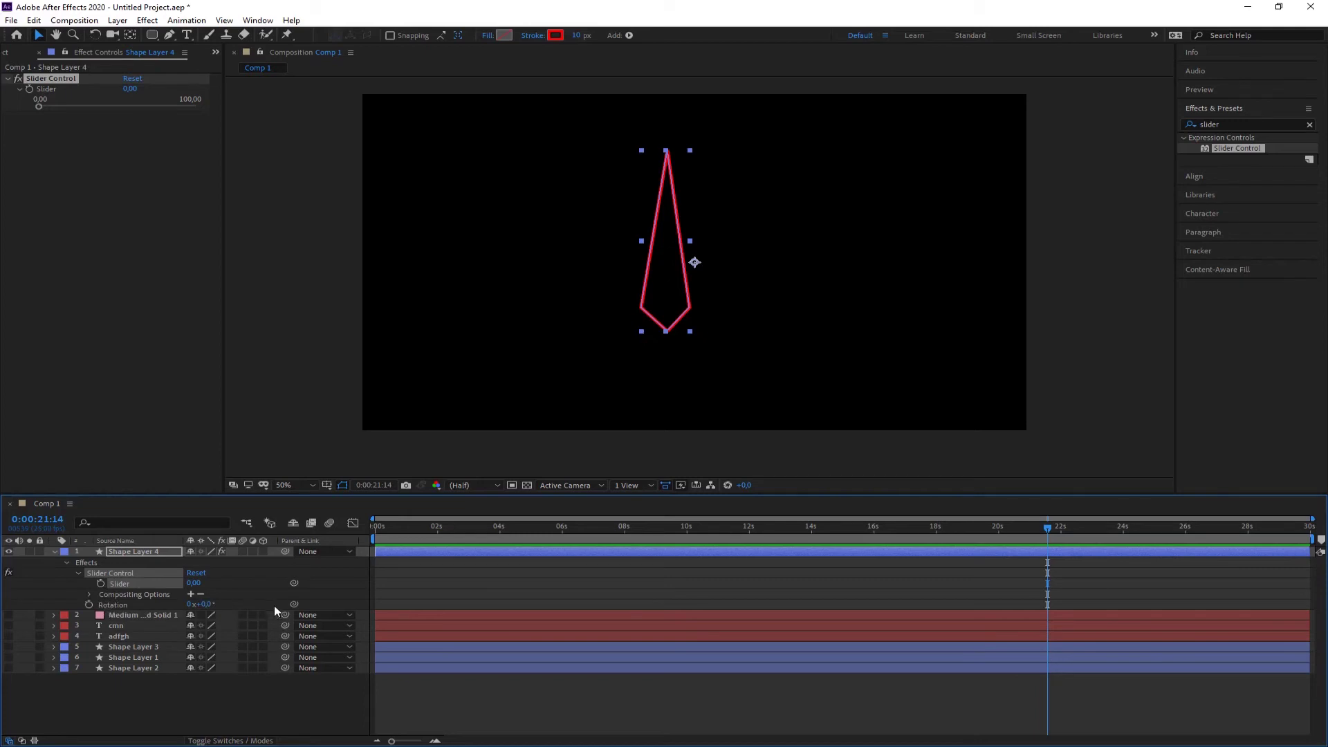
drag(296, 605, 260, 603)
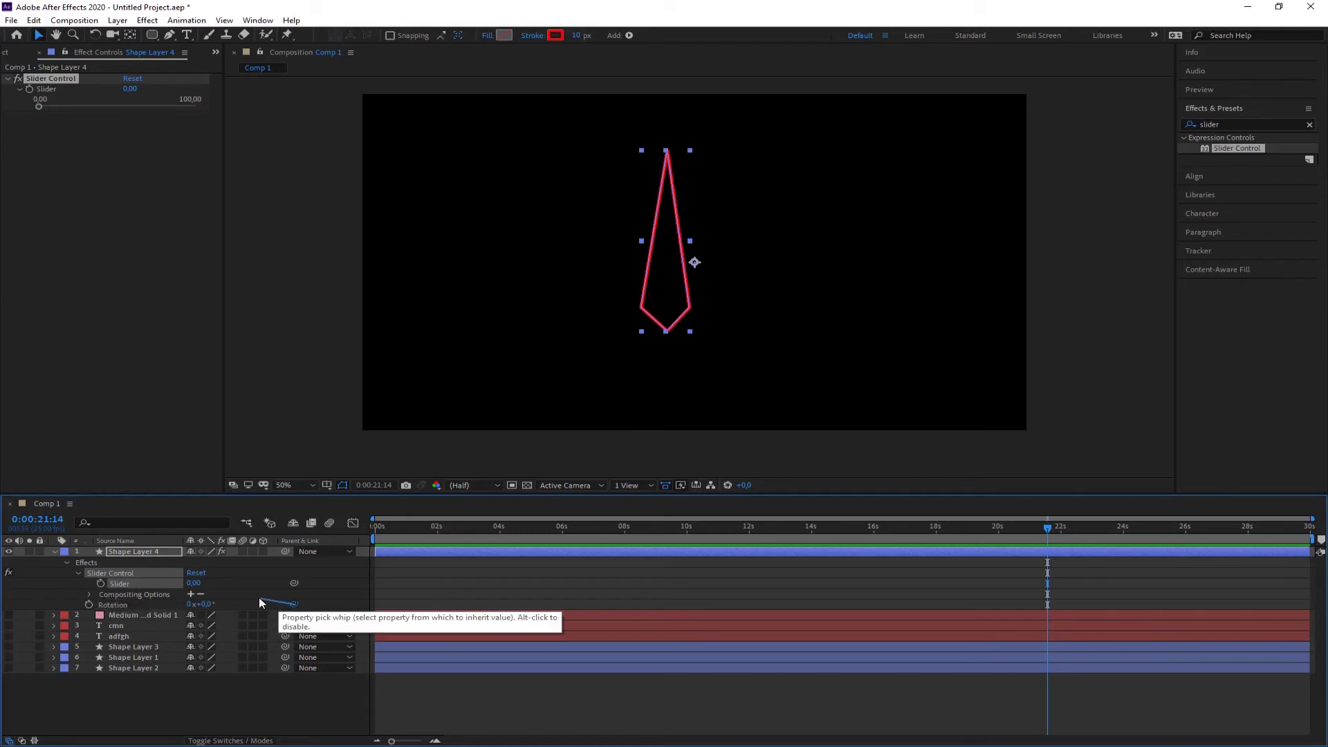
drag(129, 586, 125, 583)
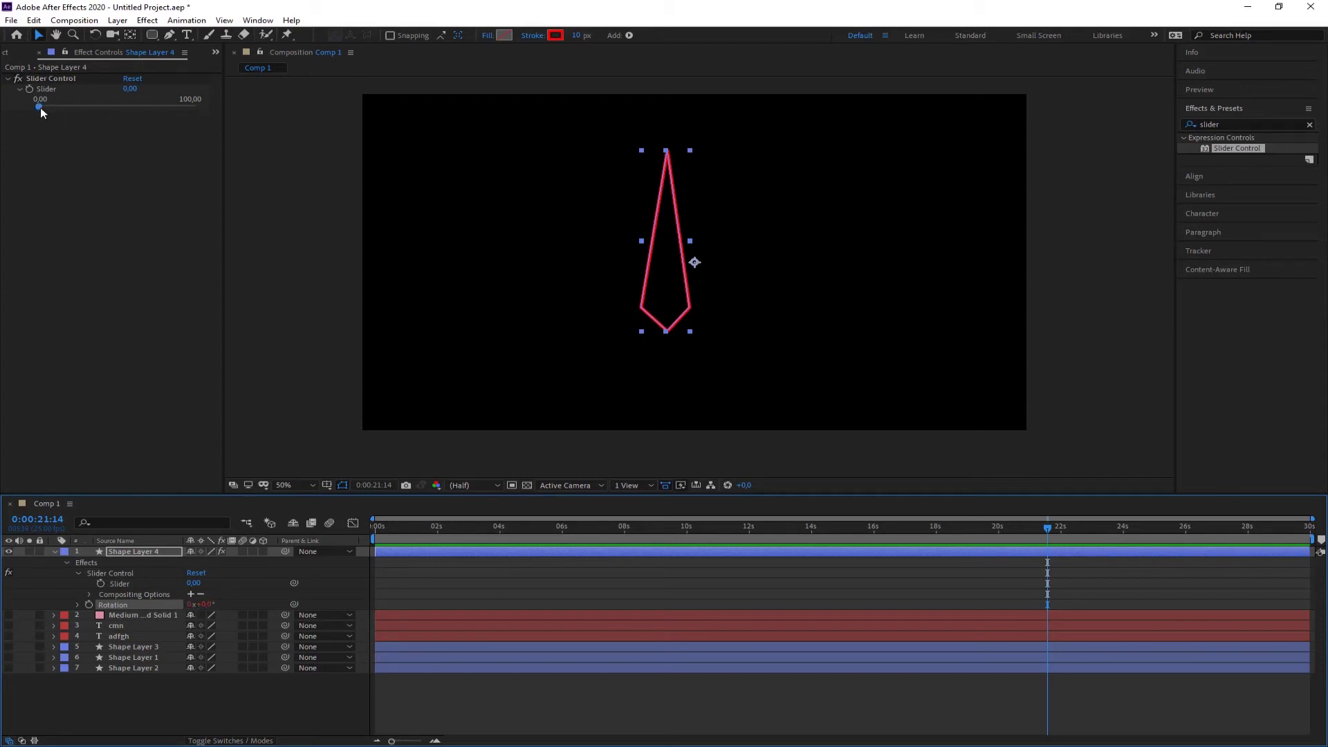
mouse_move(40, 106)
mouse_down()
mouse_move(193, 110)
mouse_move(29, 111)
mouse_up()
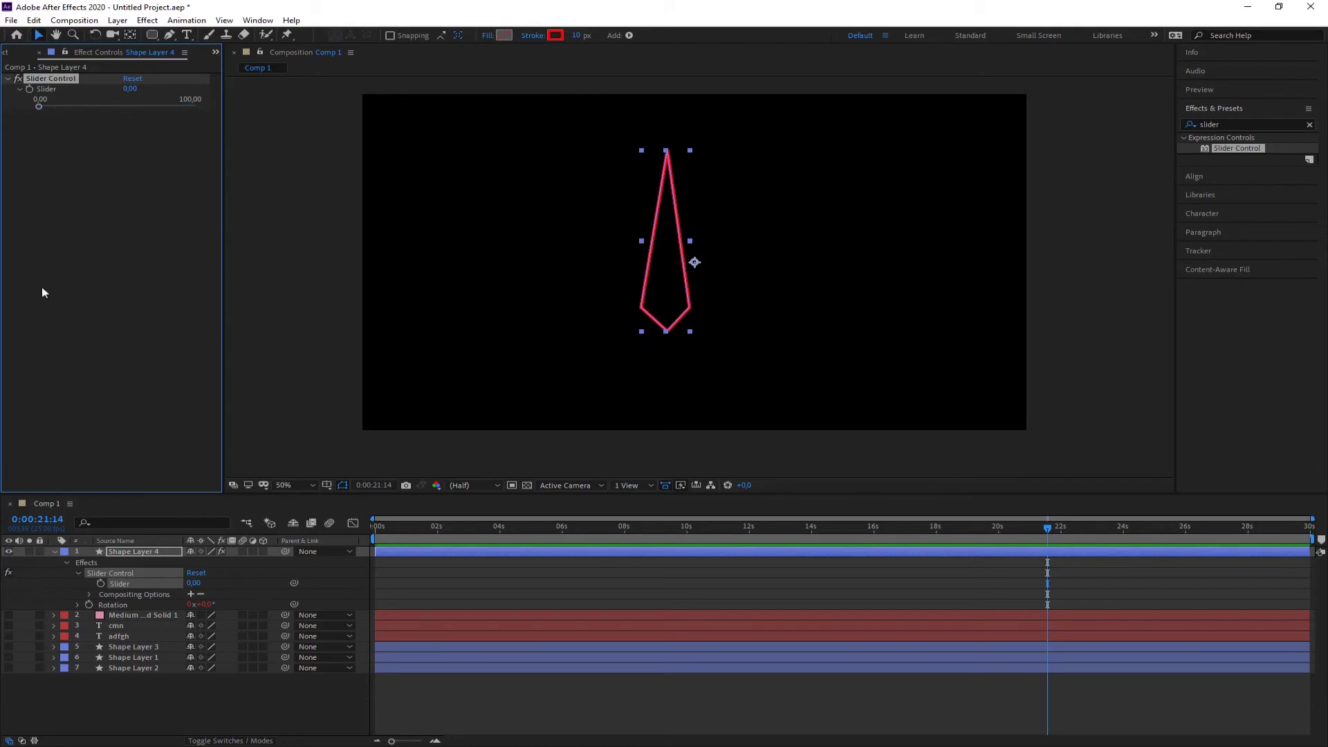
Remove the Rotation link, enable the default transform.rotation expression, and try the slider, ending at 45.81.
alt+click(90, 606)
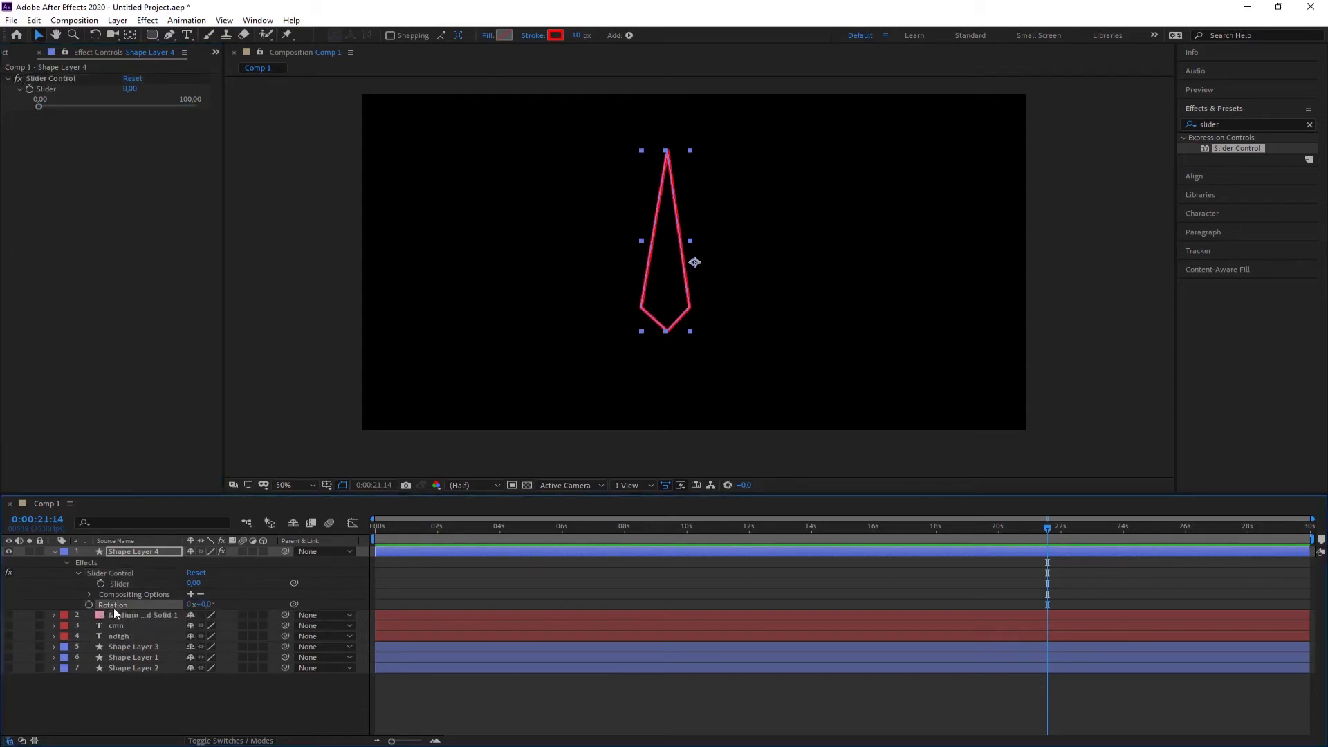
alt+click(89, 605)
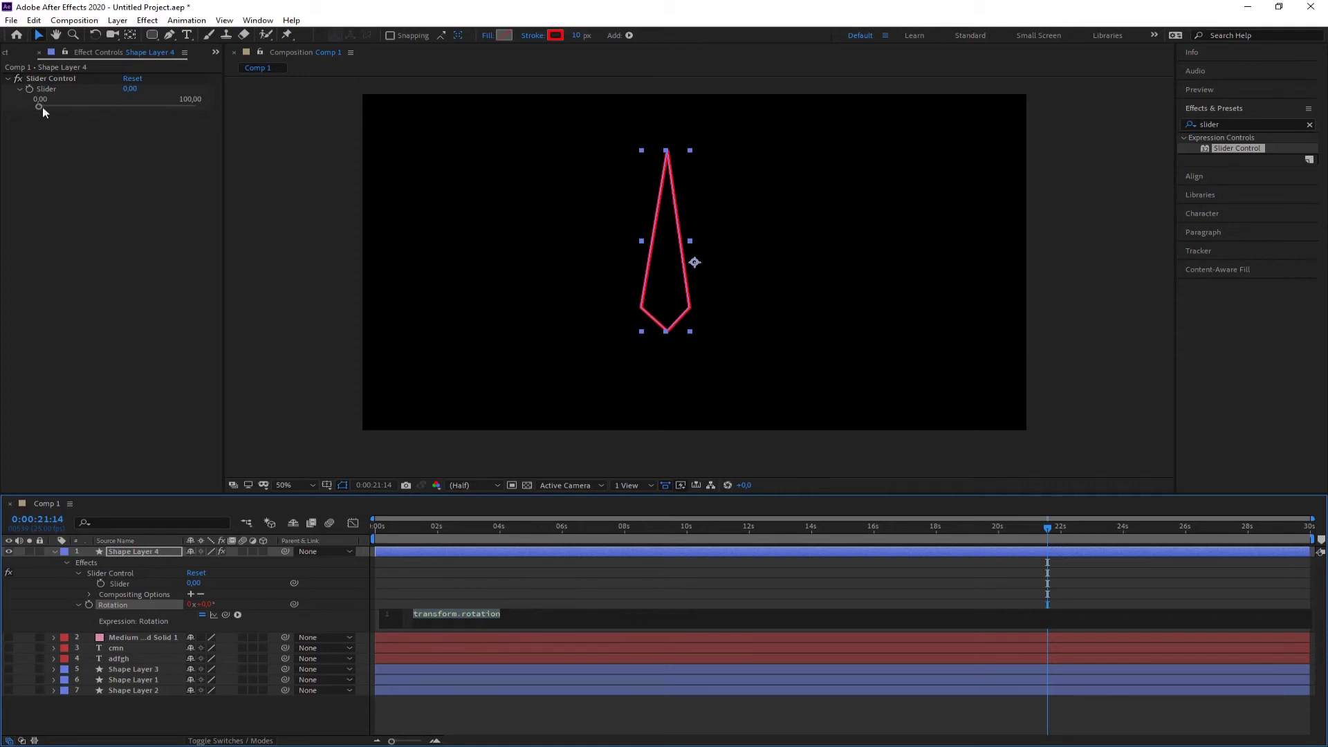
drag(39, 106, 69, 107)
drag(168, 111, 111, 108)
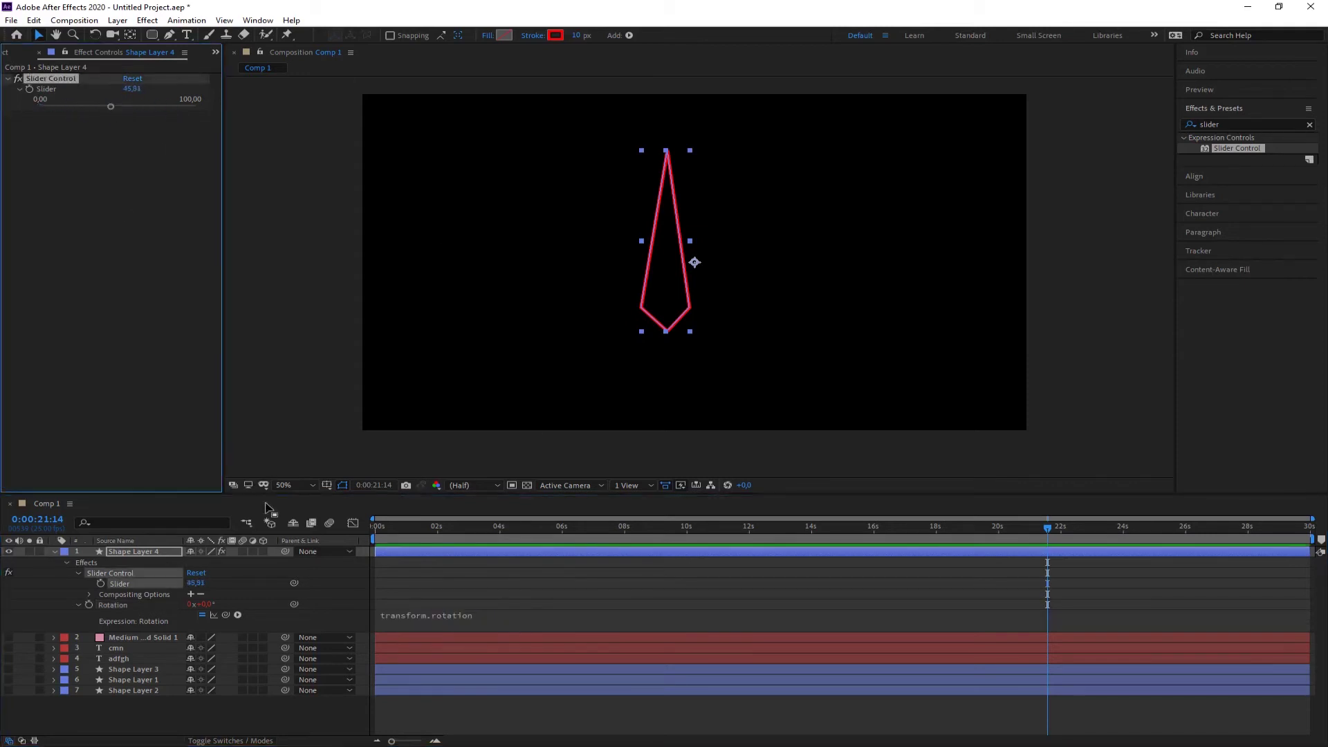
Keyframe the needle's Rotation at 0:00:21:14 and link it to the Slider property with the pick whip.
click(89, 604)
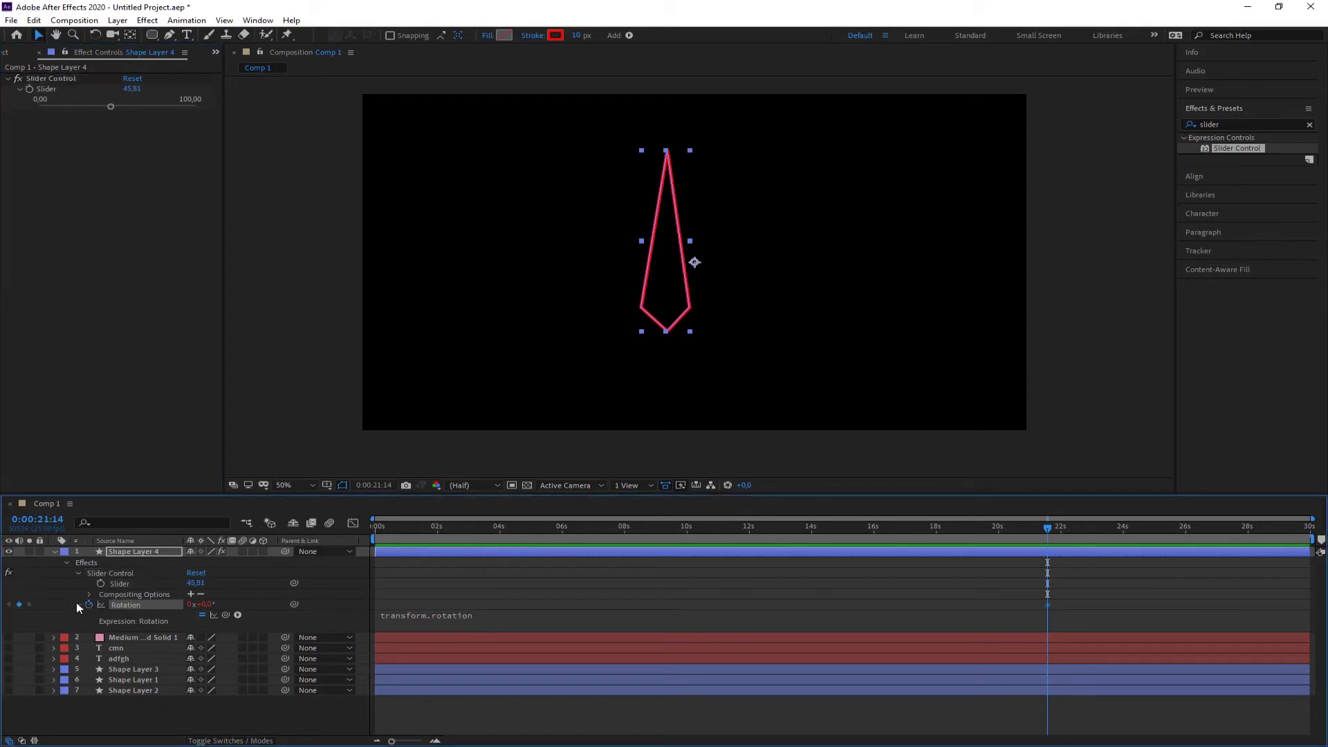
click(77, 603)
drag(294, 605, 147, 582)
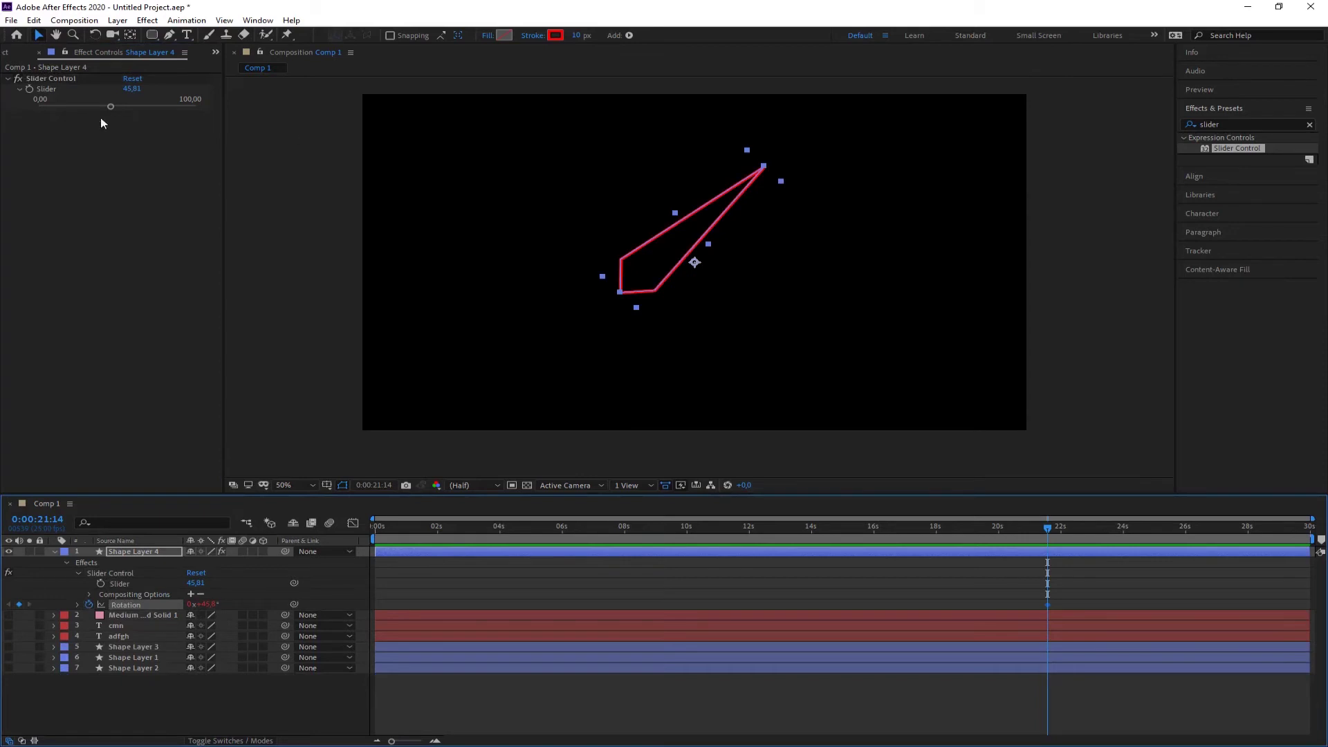
Lower the slider to 0 to test the linked rotation, then deselect and hide the needle layer.
drag(106, 109, 33, 119)
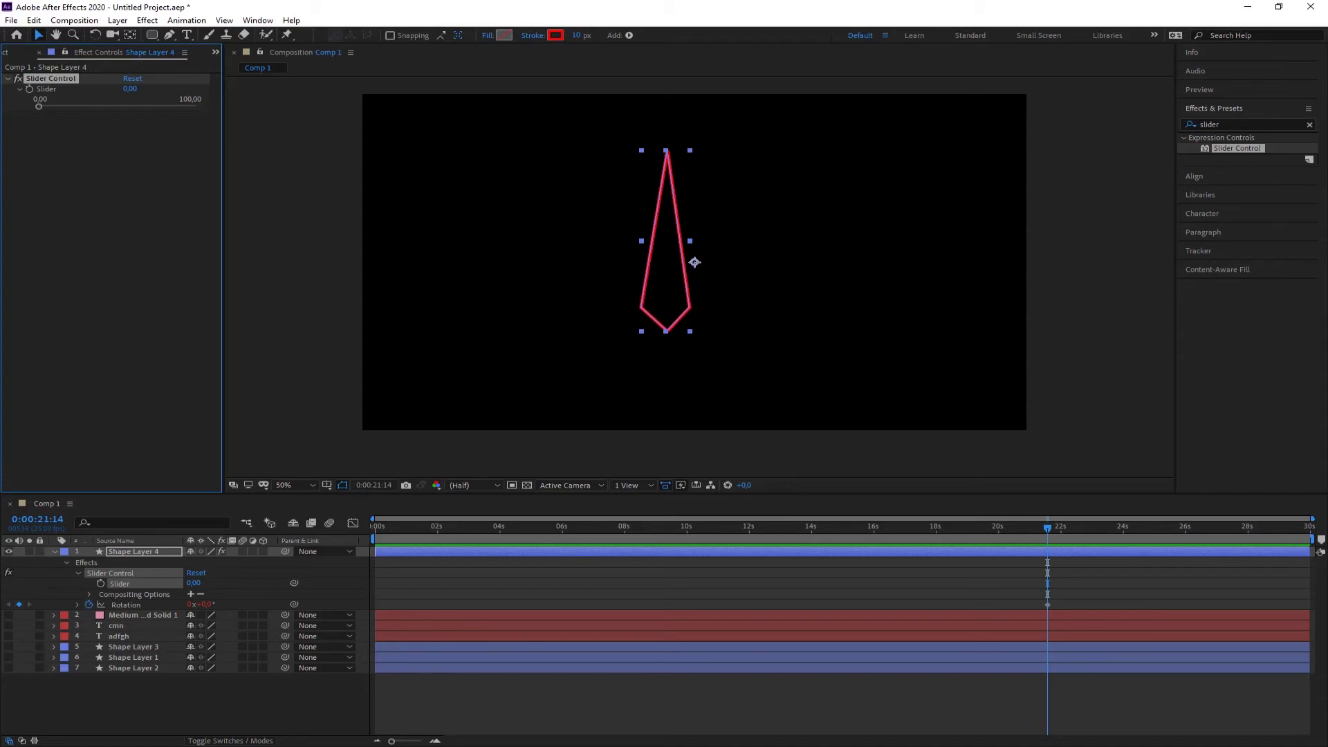
click(750, 207)
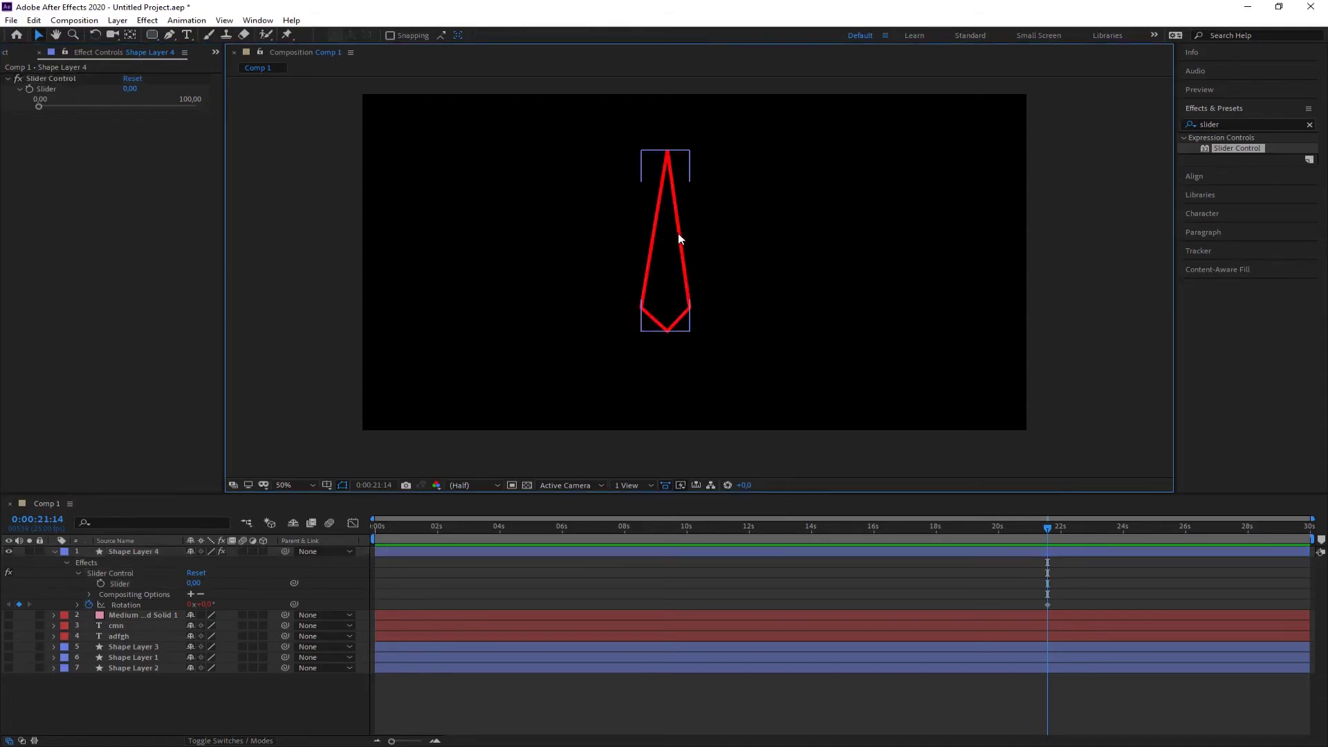
click(9, 551)
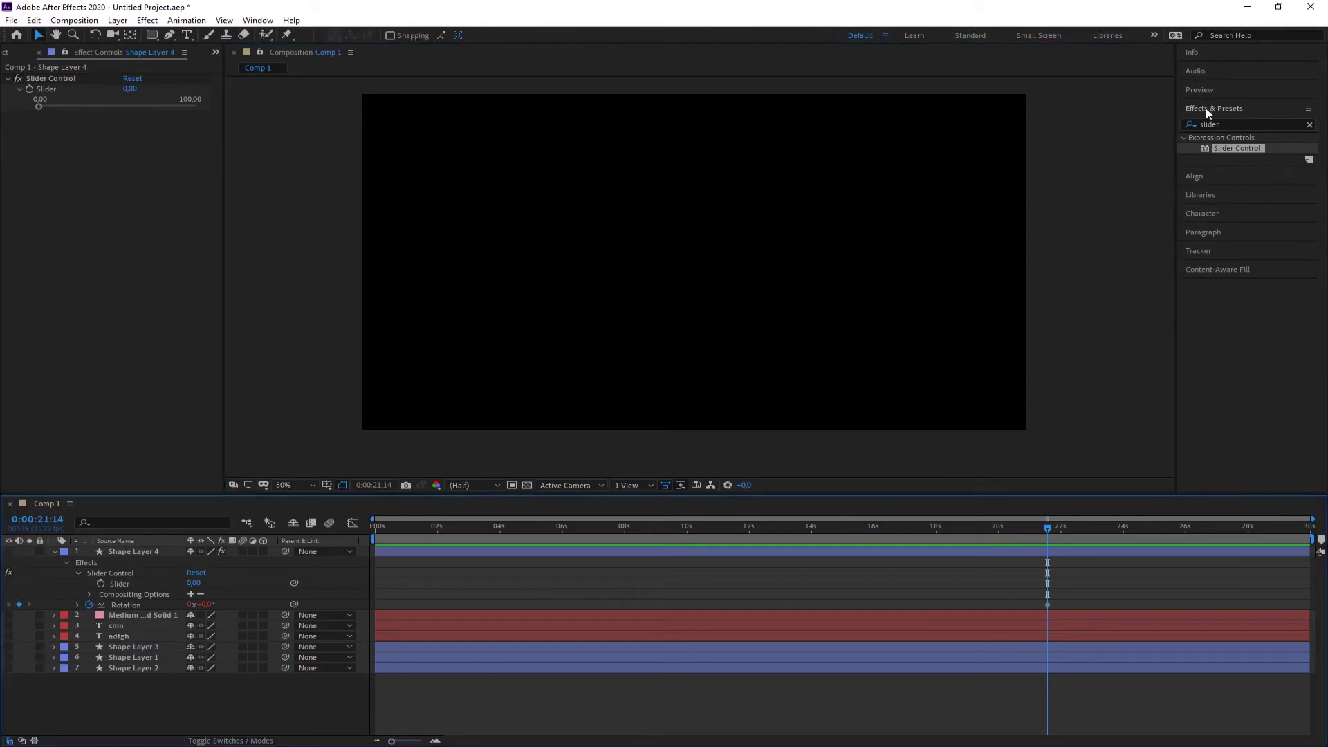
Add a text layer reading PASSWORD and move it slightly below the composition's centre.
click(186, 34)
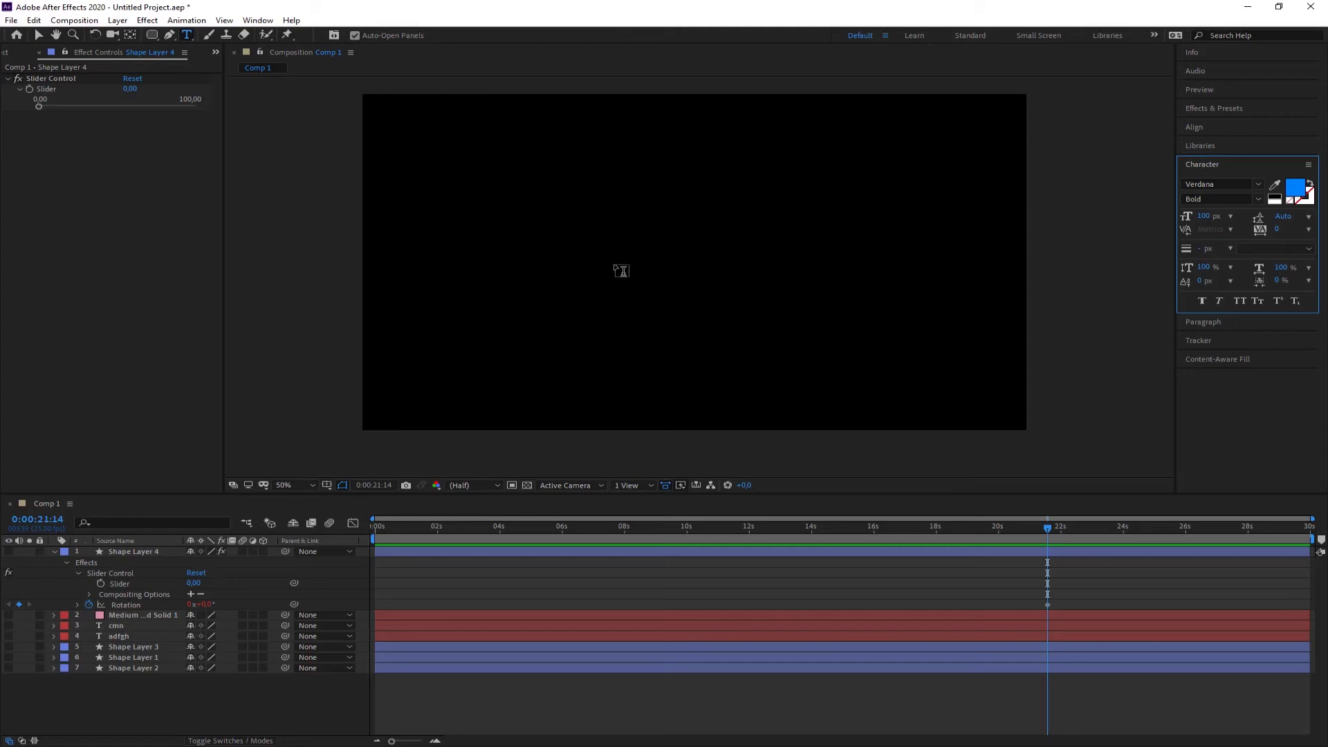
click(535, 263)
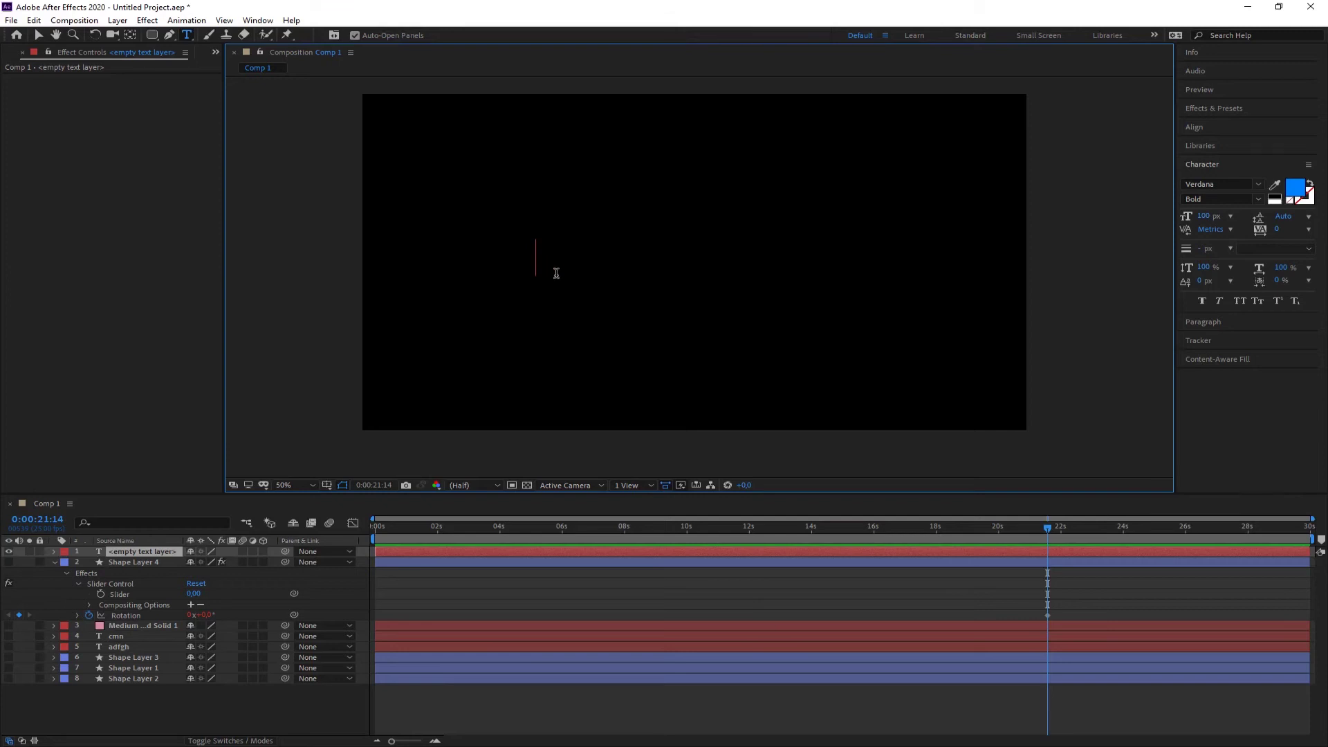
text(Pa)
key(BackSpace)
key(BackSpace)
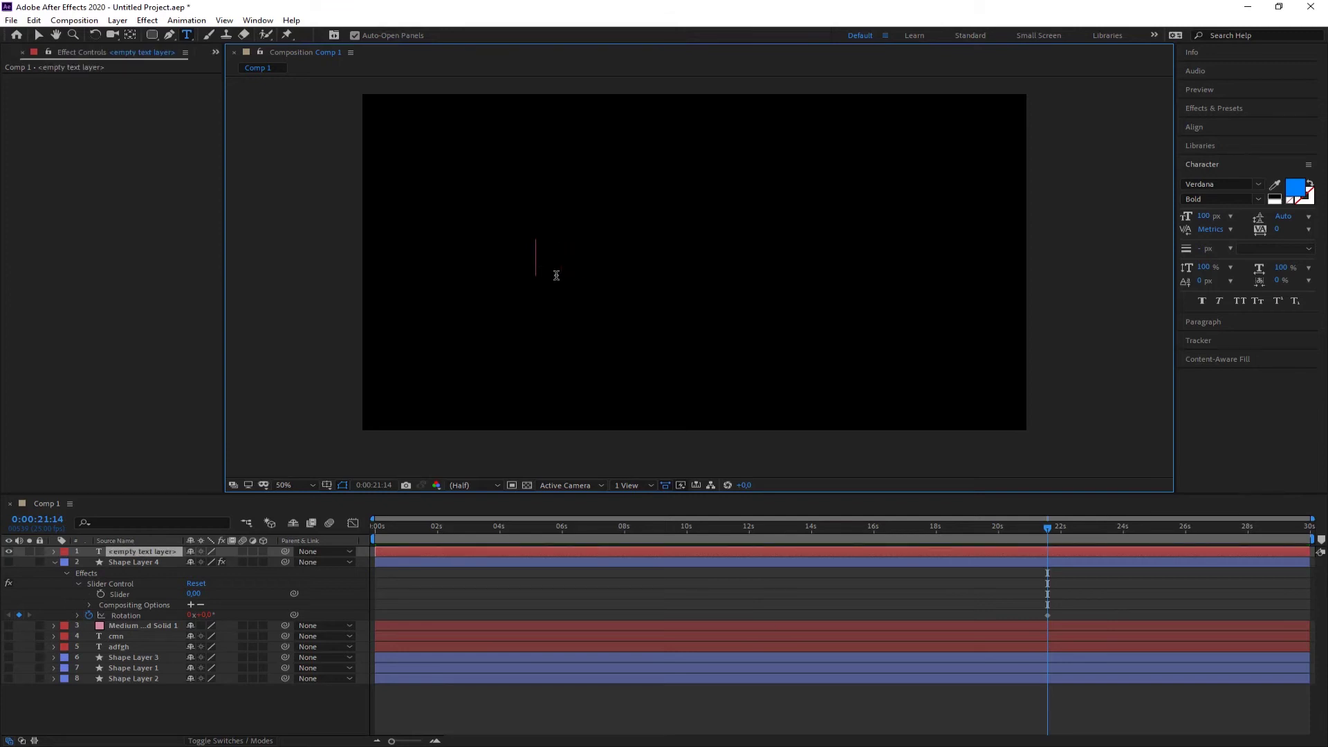
text(PASS)
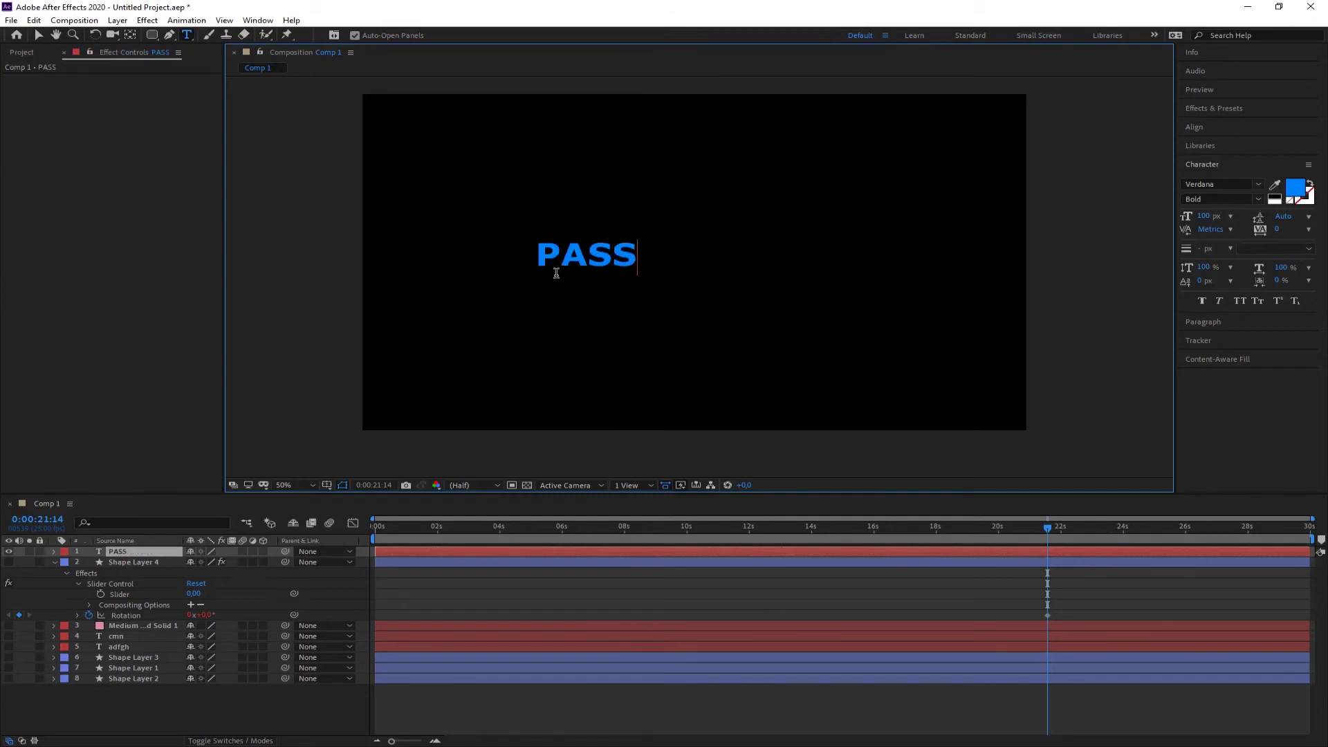
text(WORD)
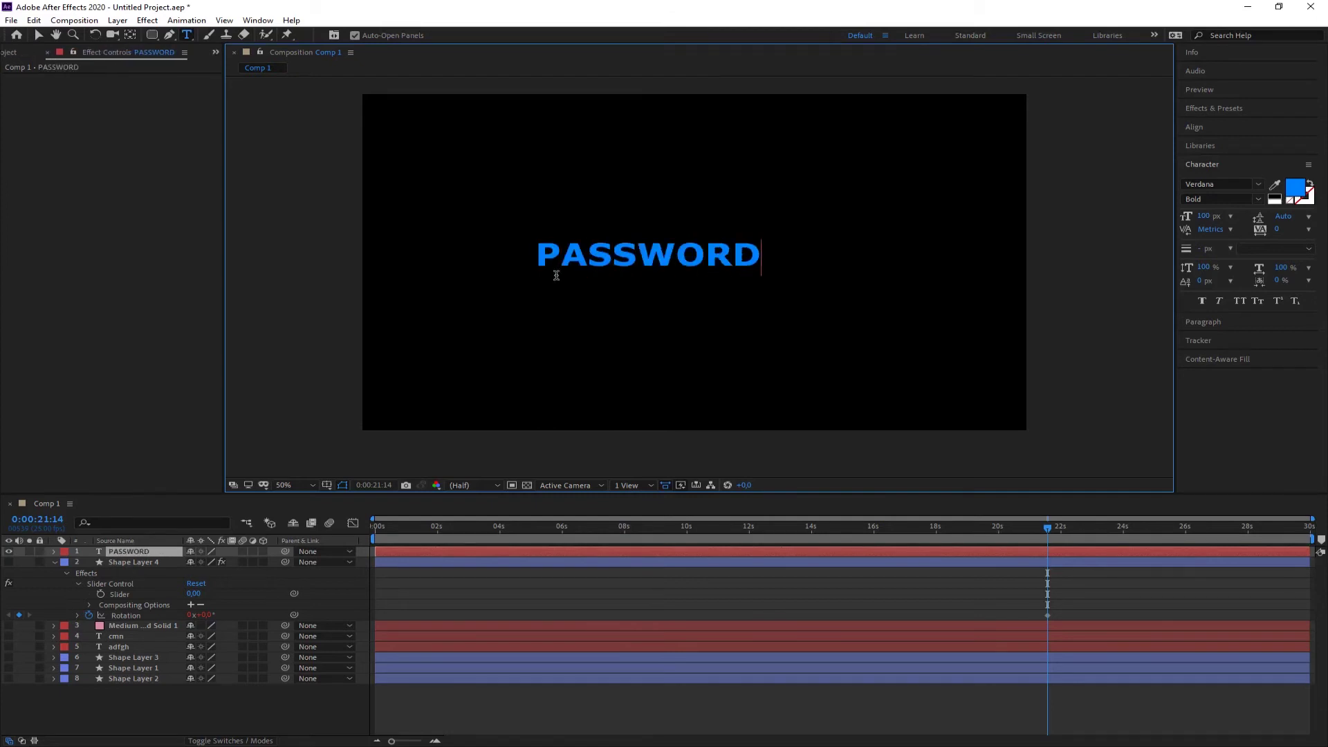
click(38, 35)
drag(636, 250, 658, 327)
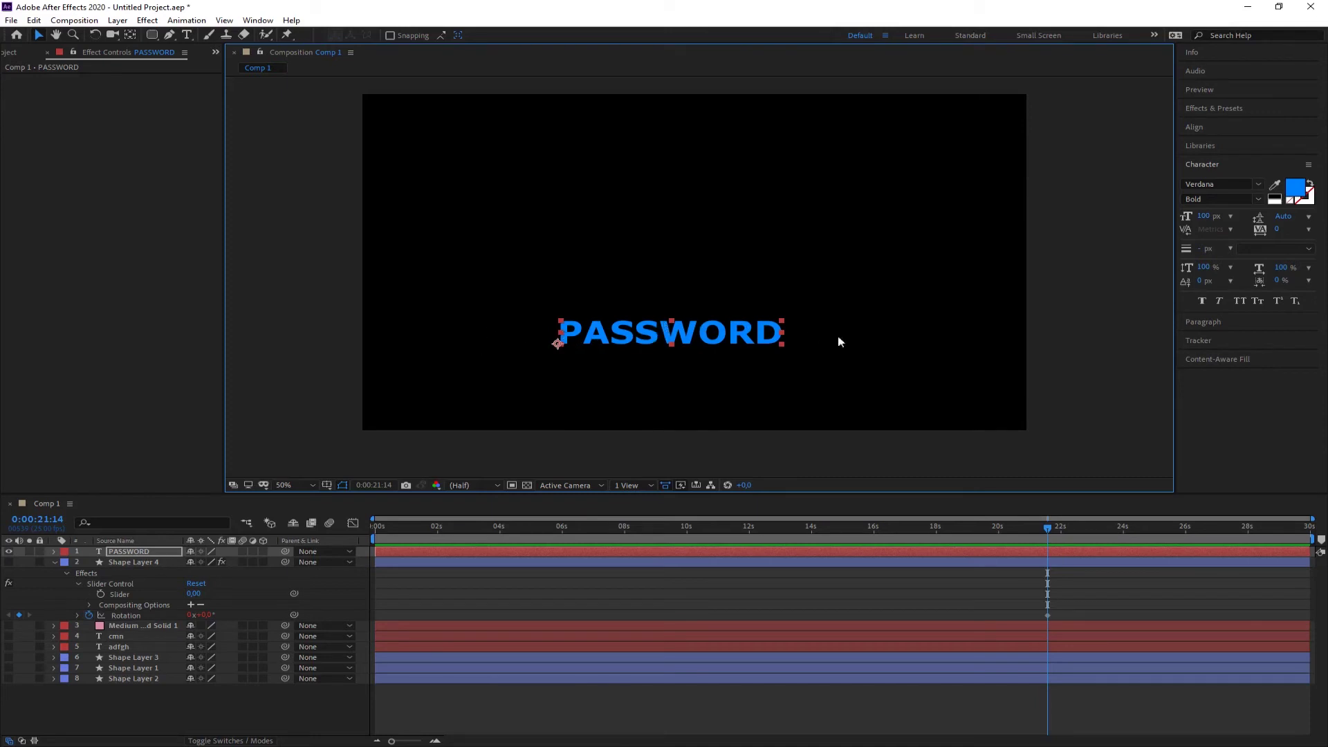
Return to 0:00:00:00 and add a Character Offset animator to the PASSWORD text layer.
drag(1048, 532, 310, 529)
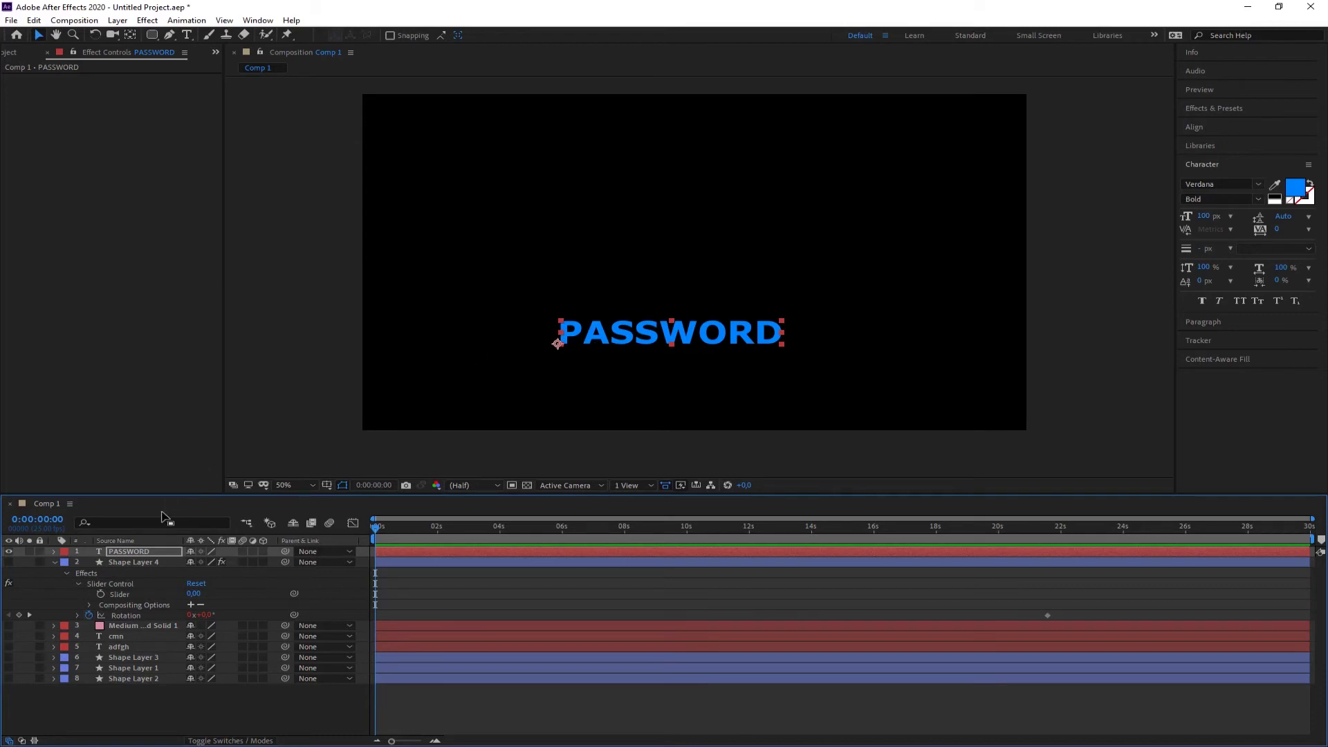
click(54, 552)
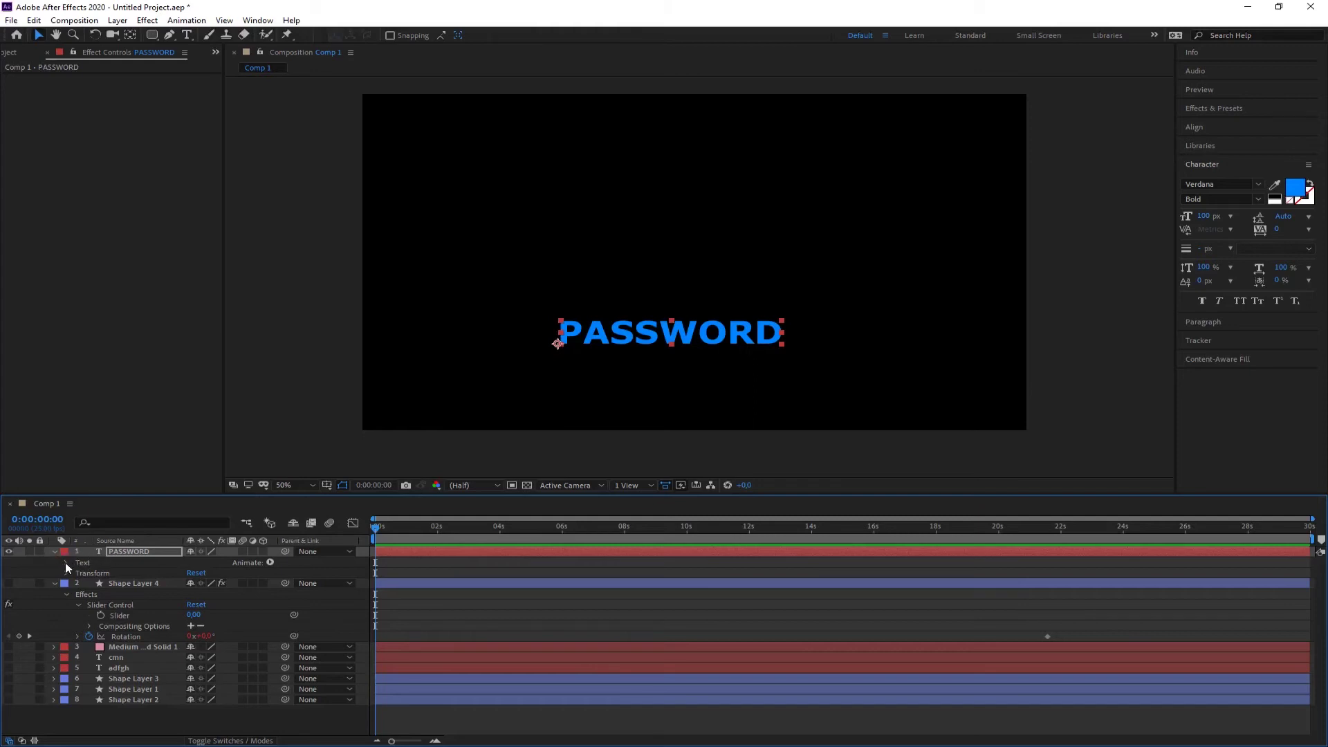
click(66, 562)
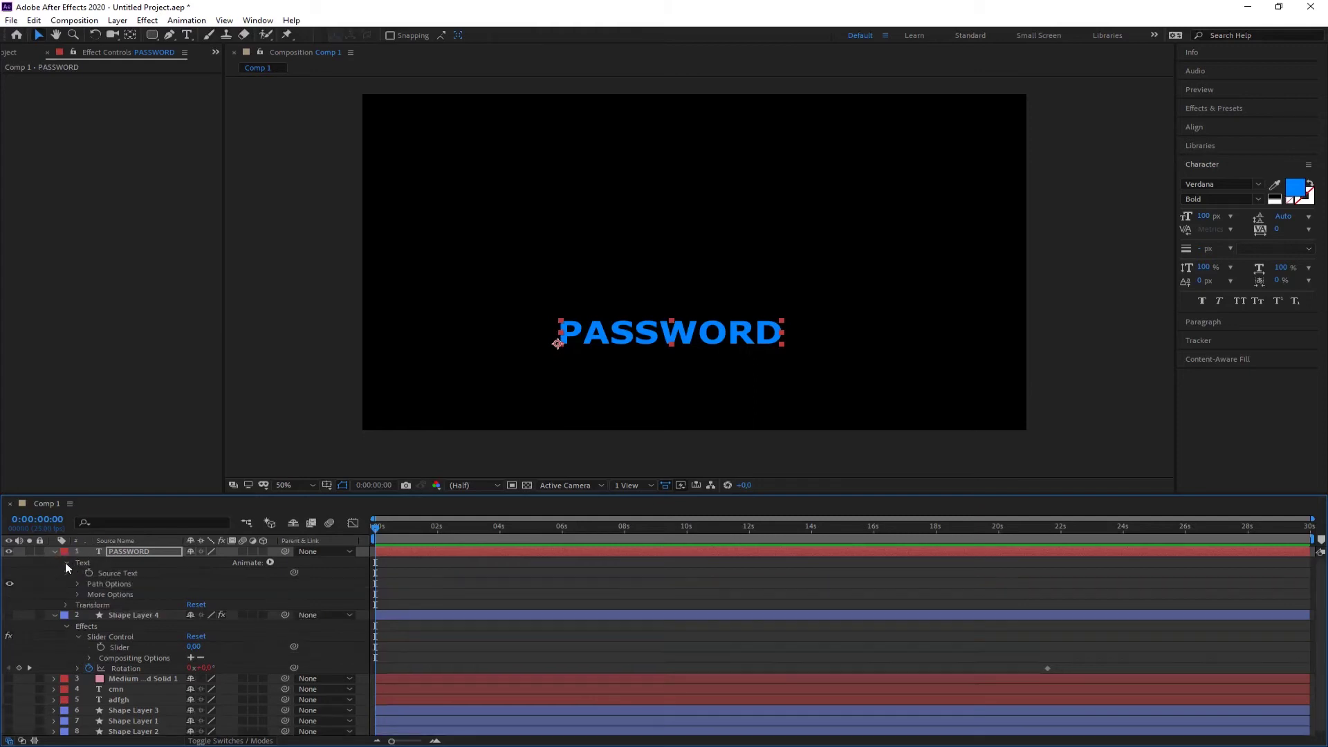
click(270, 562)
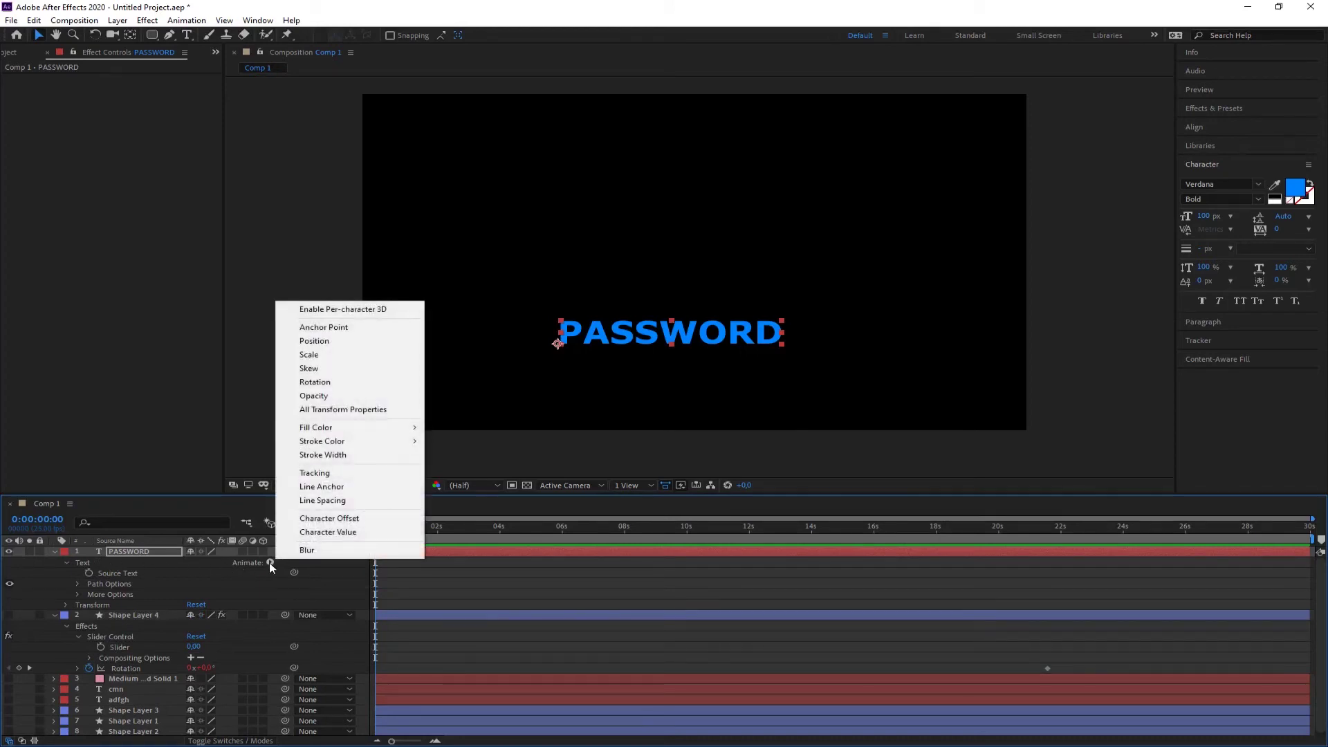
click(265, 562)
click(271, 563)
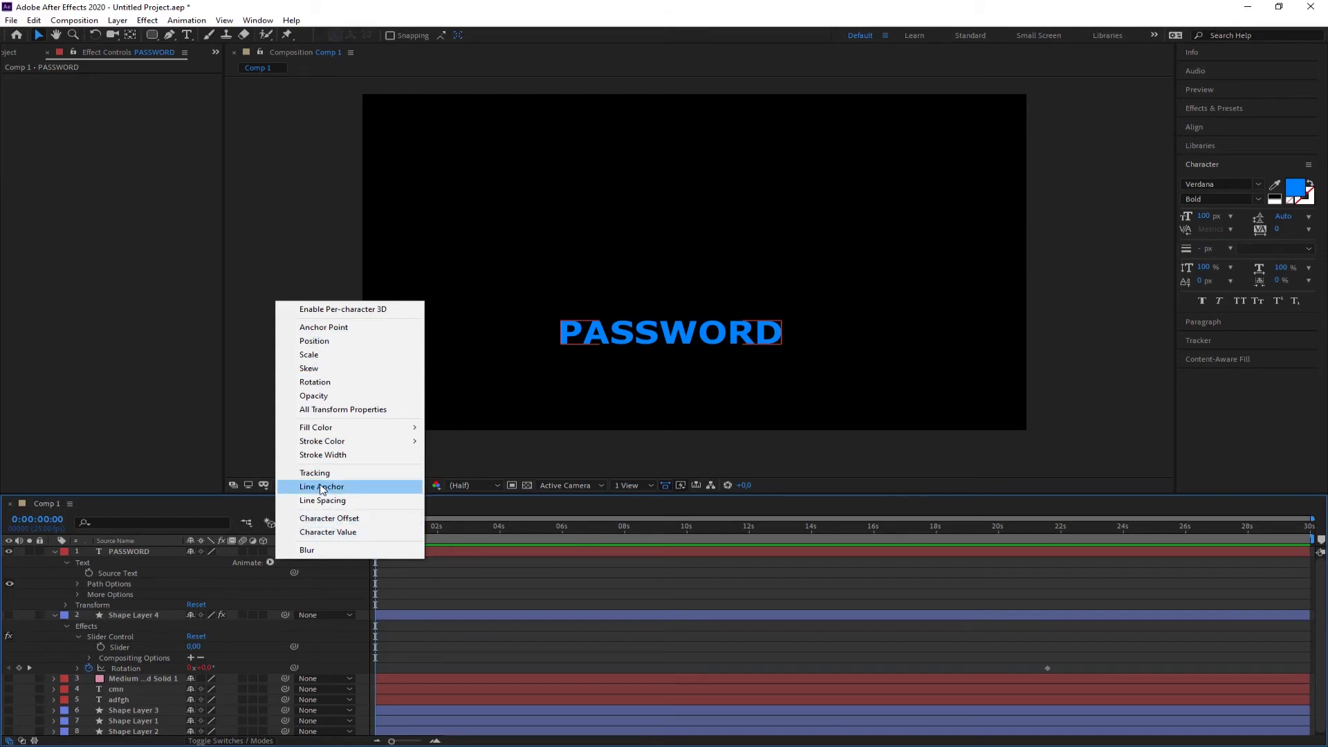
click(329, 519)
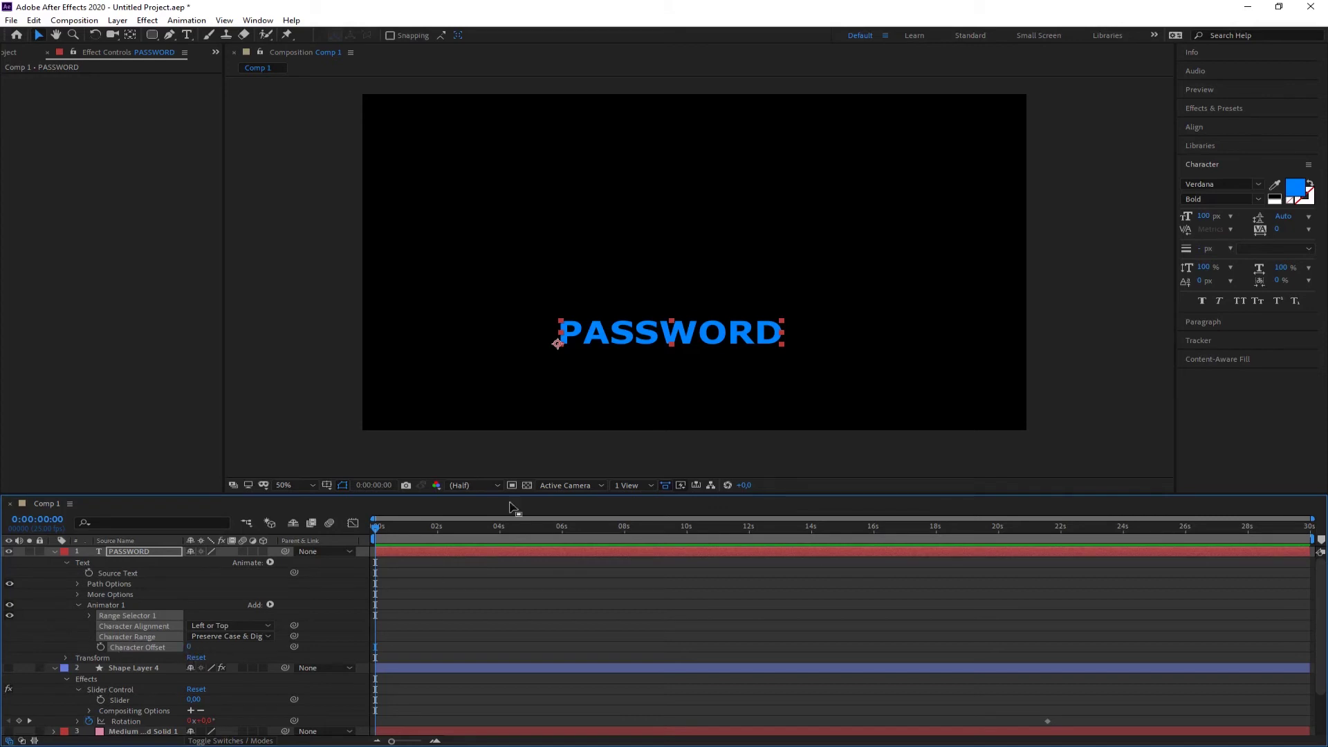
Try a Character Offset of 5 on the PASSWORD text.
click(188, 646)
text(5)
key(Return)
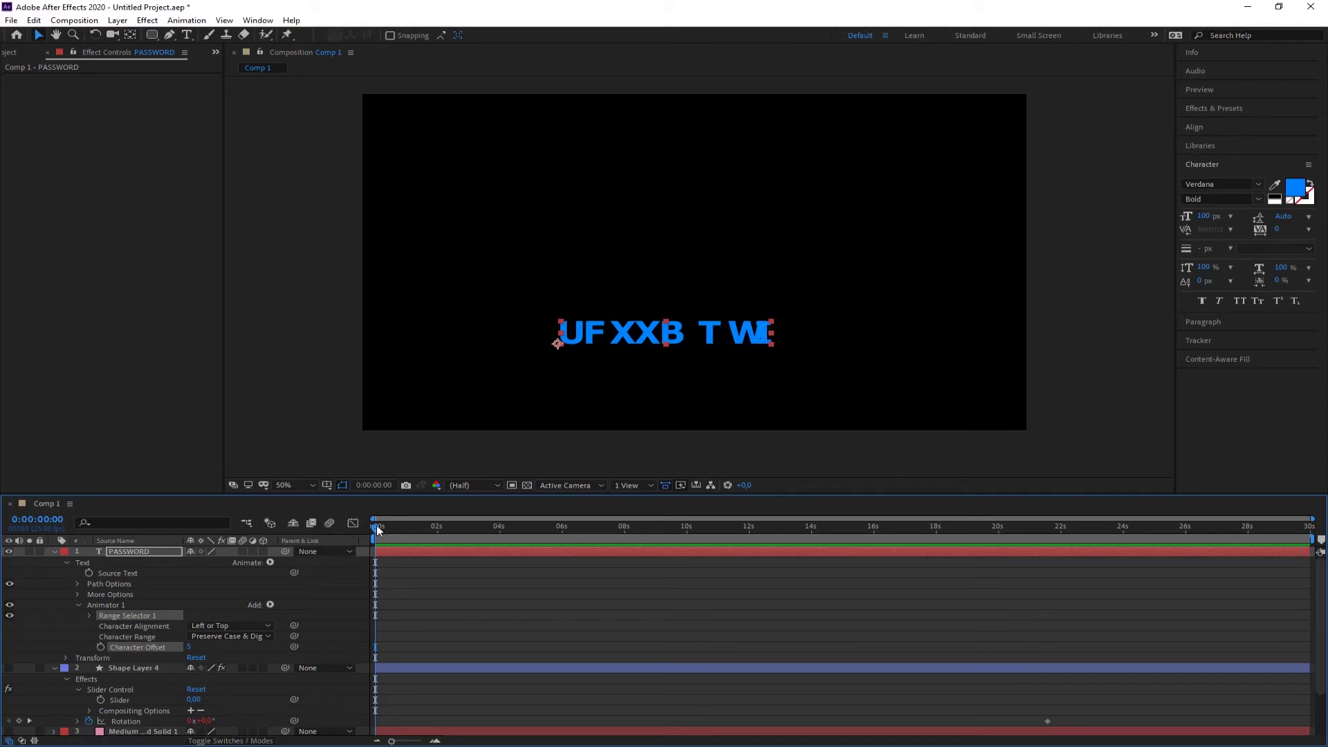
Set the PASSWORD text's Character Offset to 10 and keyframe it at 0:00:00:00.
click(187, 647)
text(10)
key(Return)
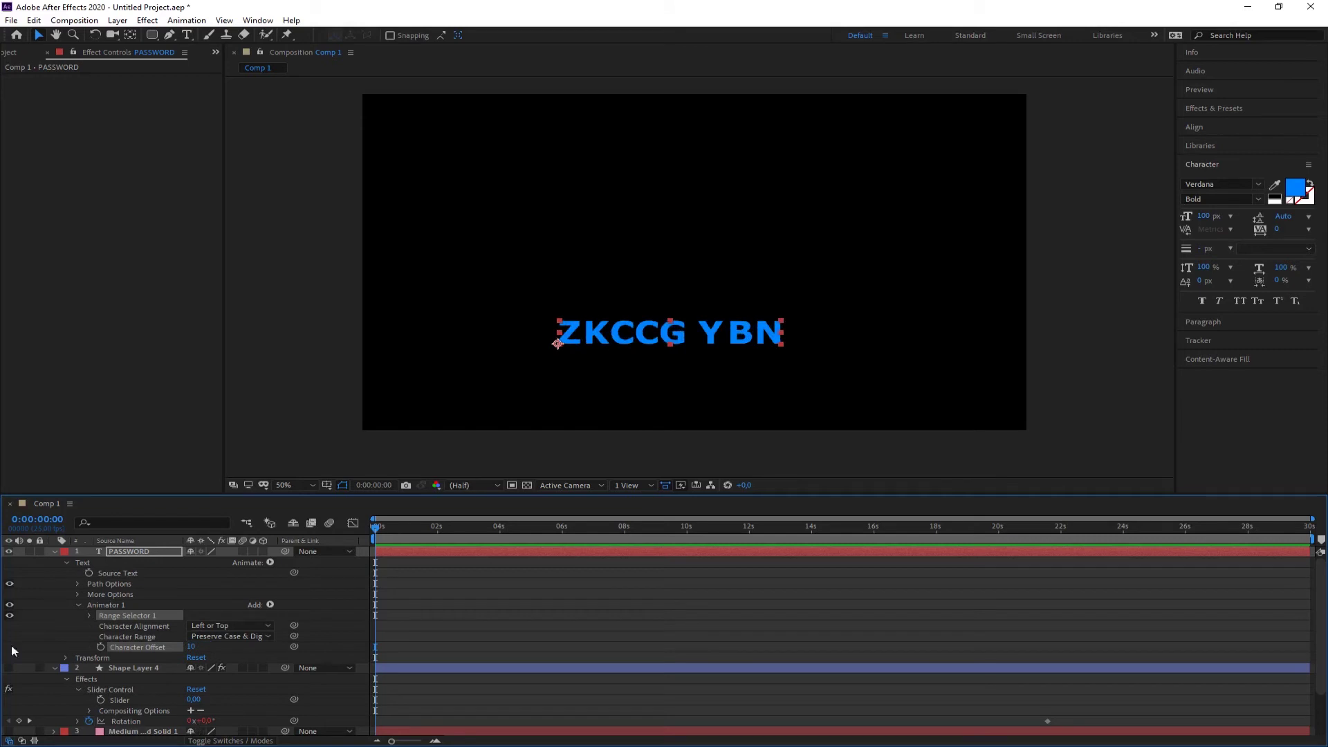
click(100, 648)
Add a second Character Offset keyframe with a value of 0 at 0:00:06:00.
drag(376, 528, 561, 529)
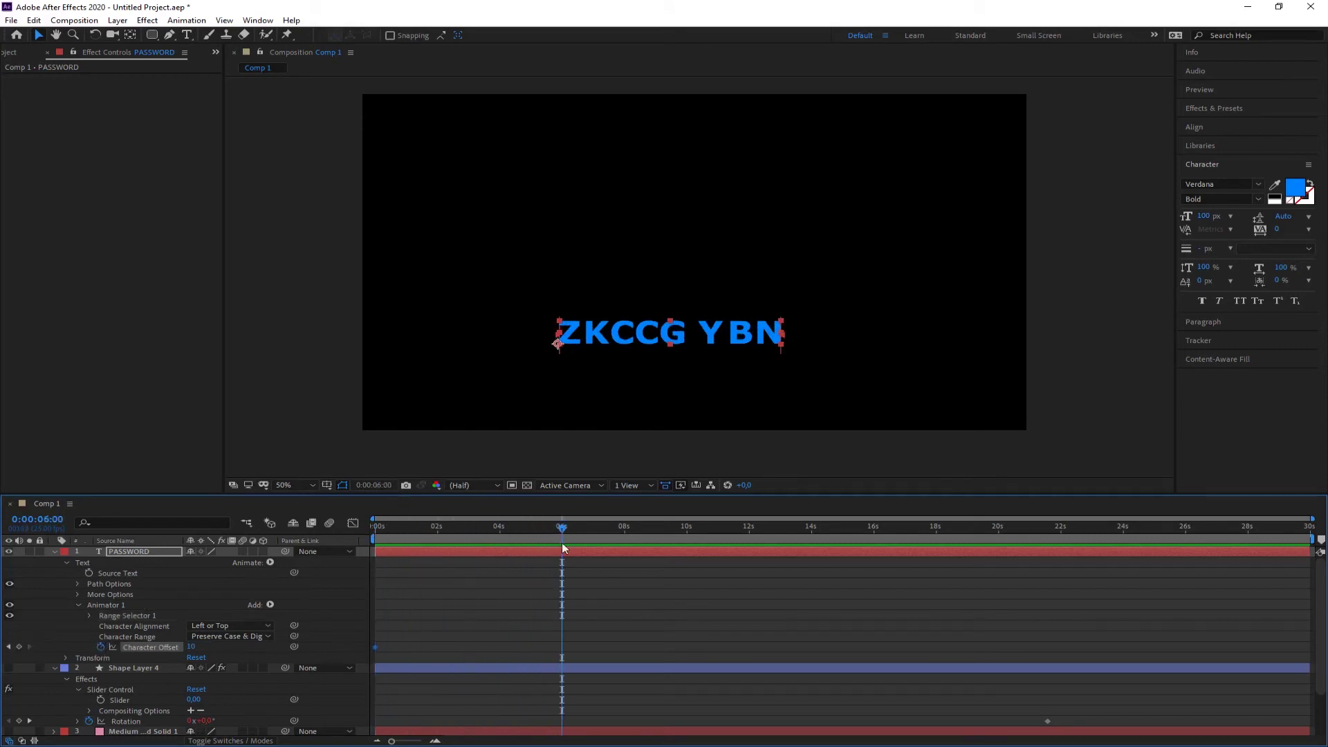
click(192, 647)
text(0)
key(Return)
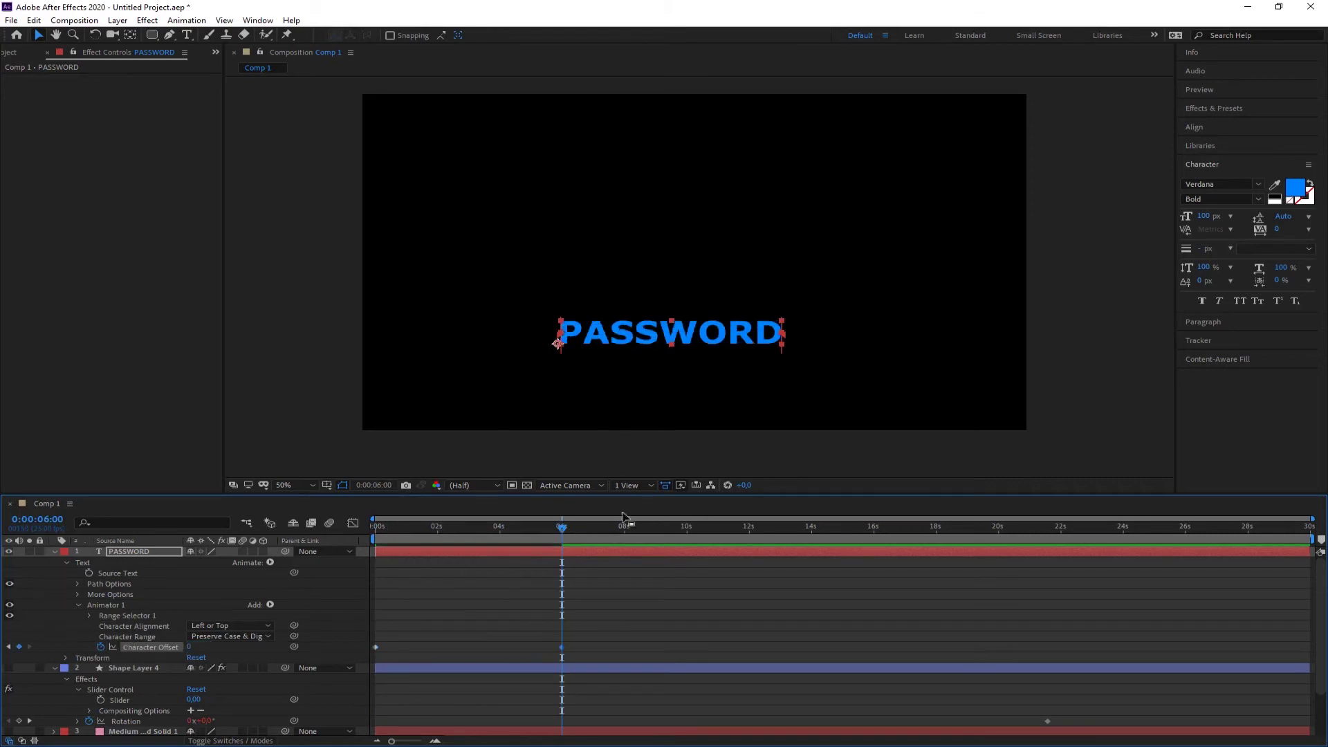
Preview the PASSWORD character animation from 0:00:00:00 past the second keyframe.
drag(566, 529, 374, 534)
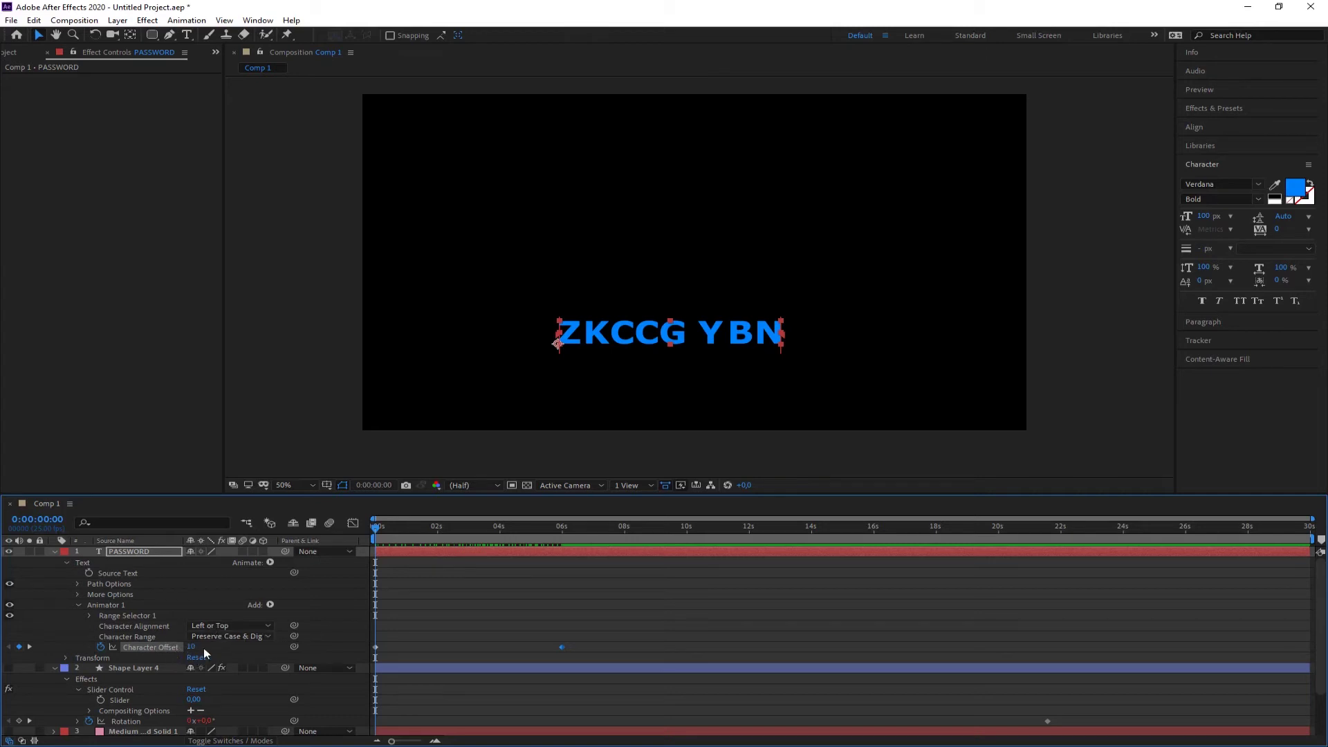
click(1217, 94)
click(1247, 107)
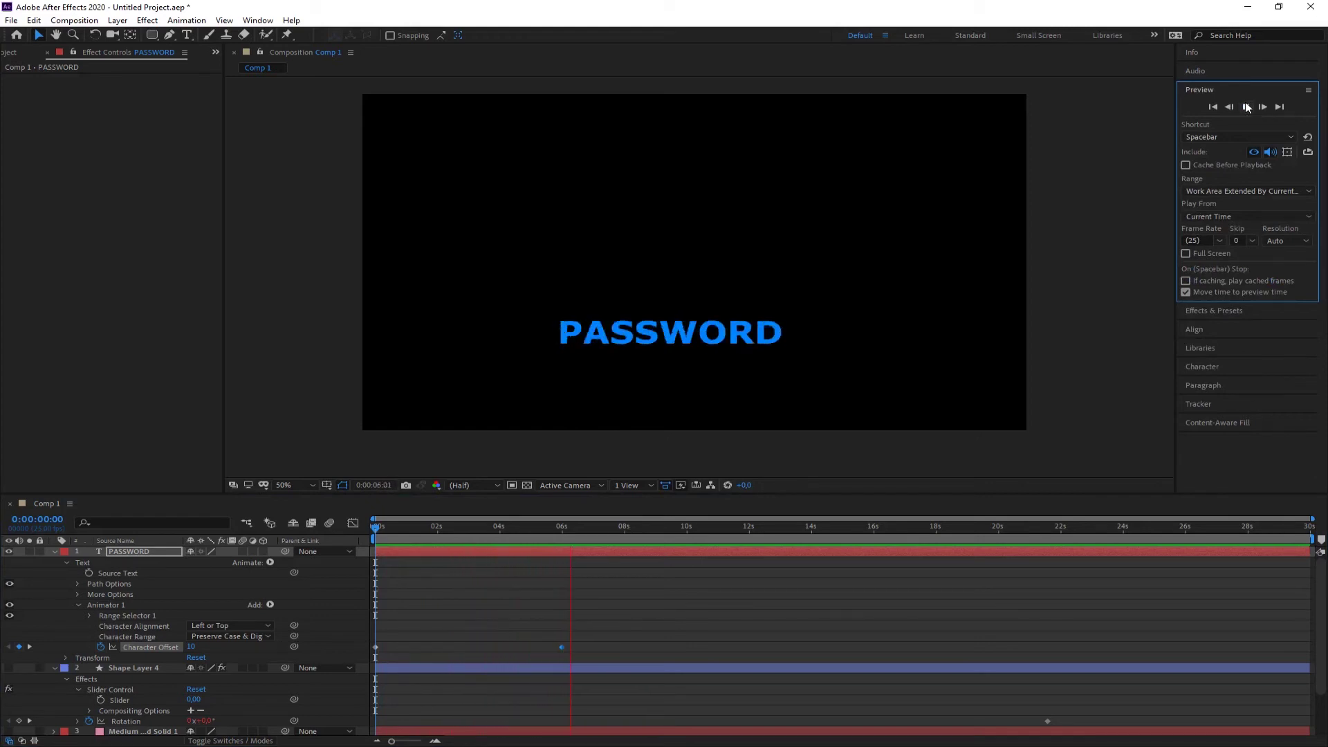
click(1247, 107)
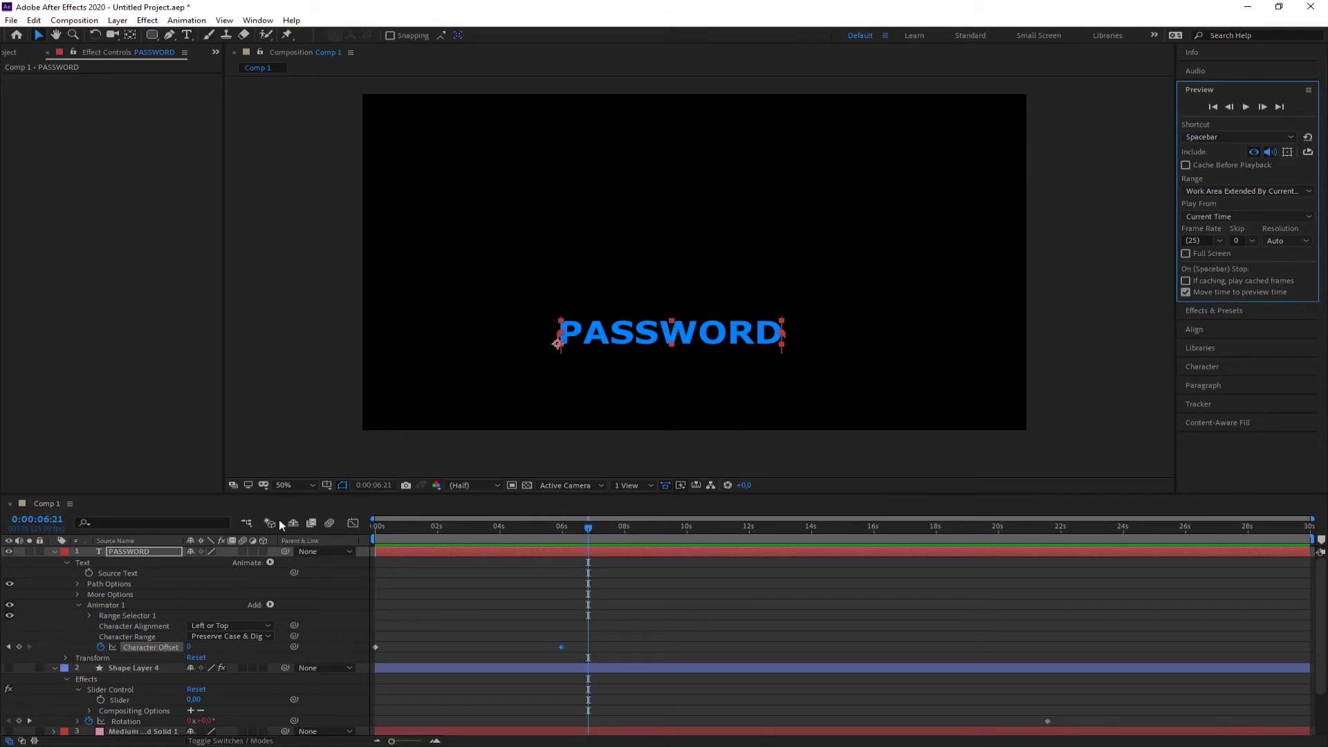
Hide the PASSWORD layer and collapse the properties of the PASSWORD and Shape Layer 4 layers.
click(269, 563)
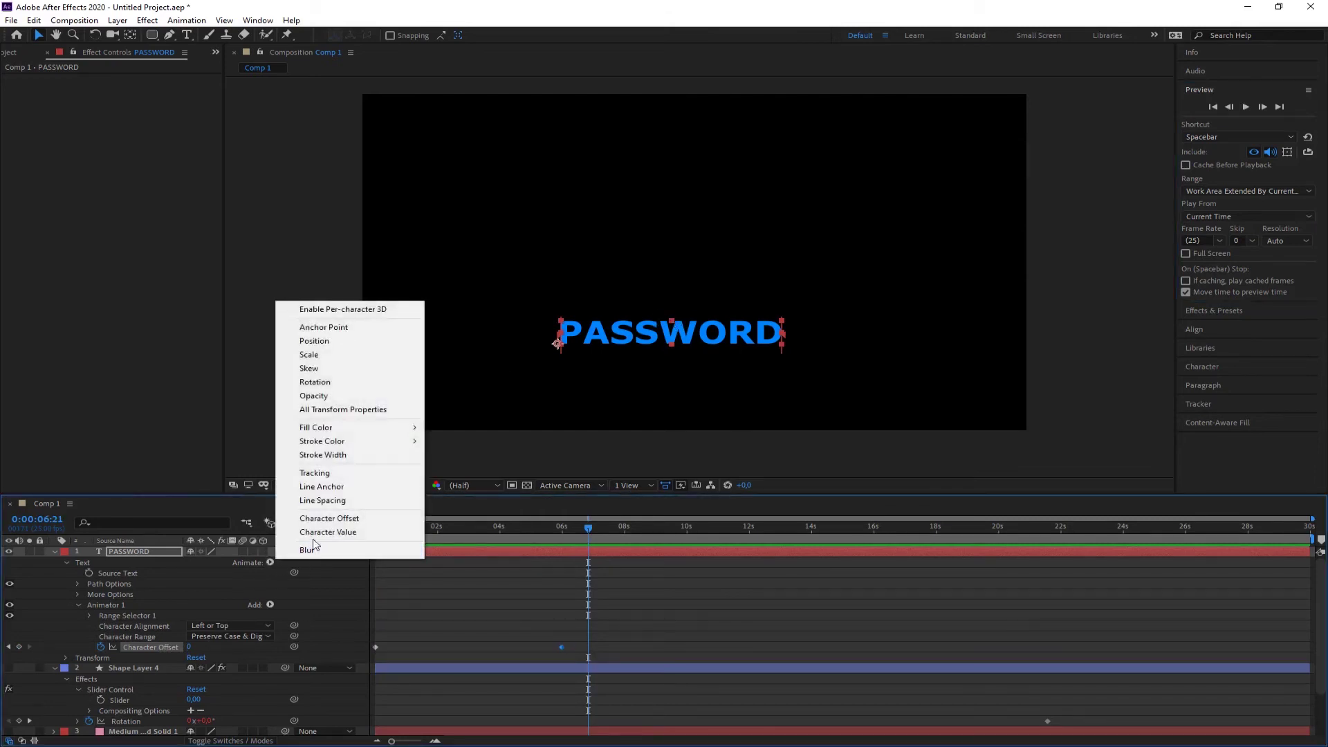
click(645, 596)
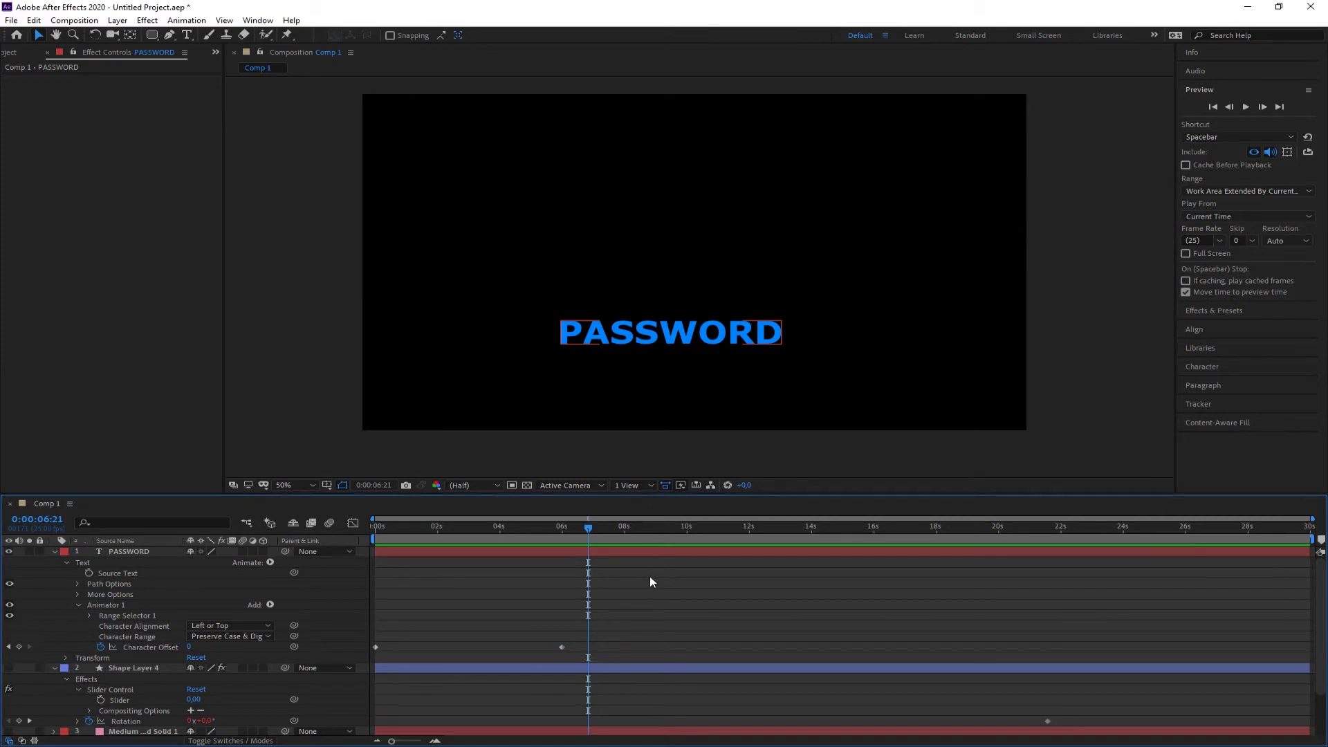
click(650, 581)
click(35, 574)
click(9, 551)
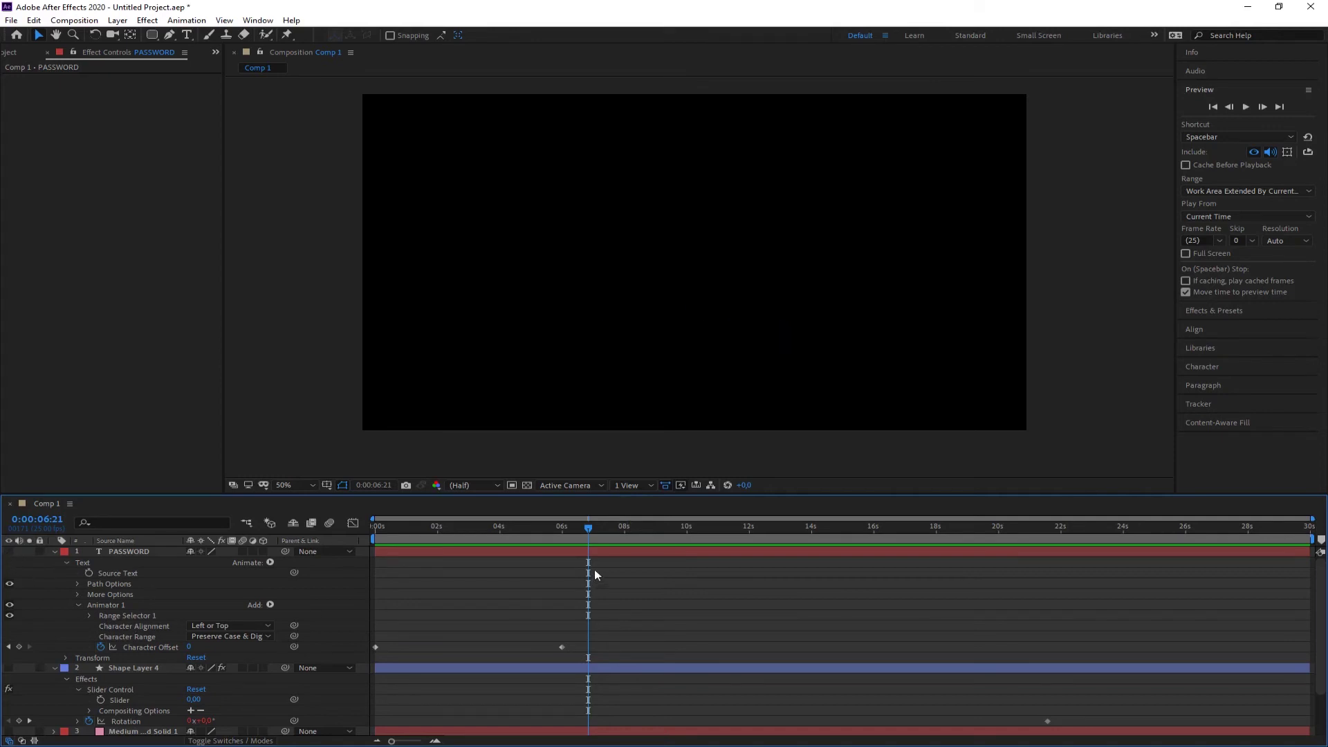
click(54, 551)
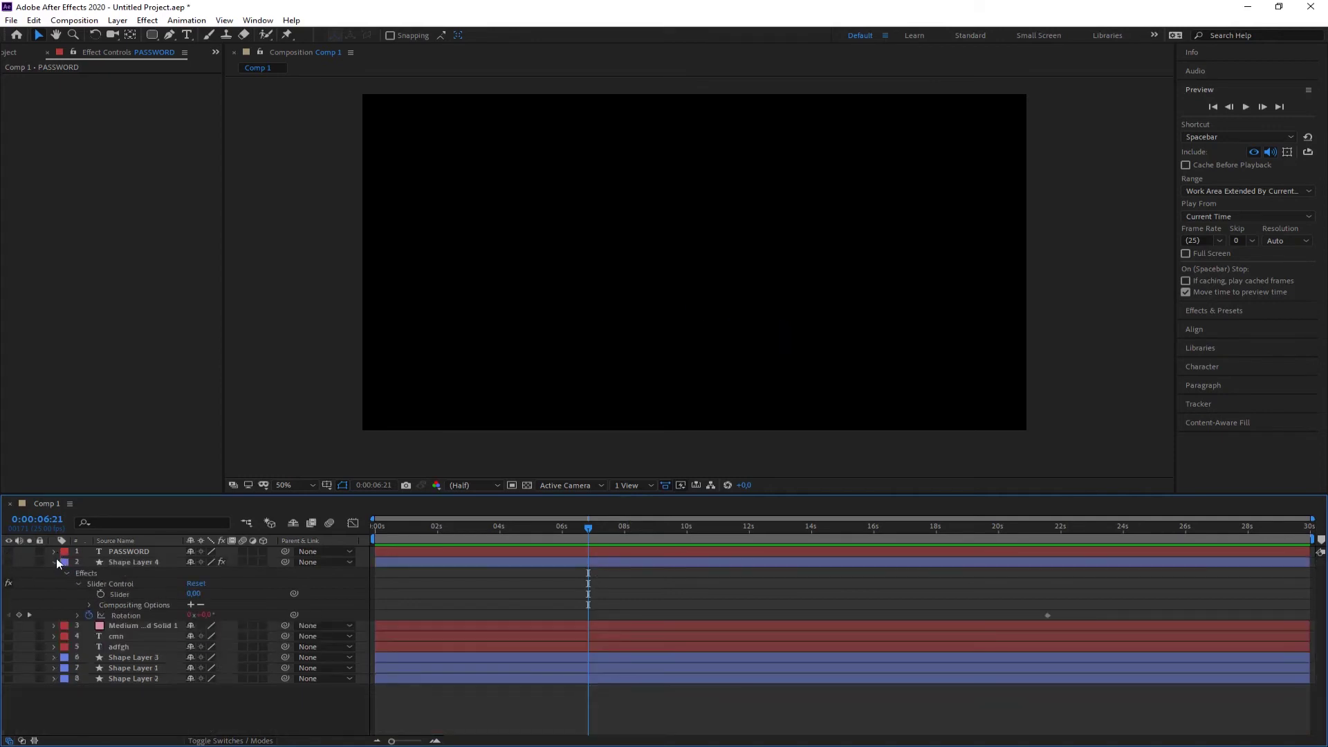
click(55, 560)
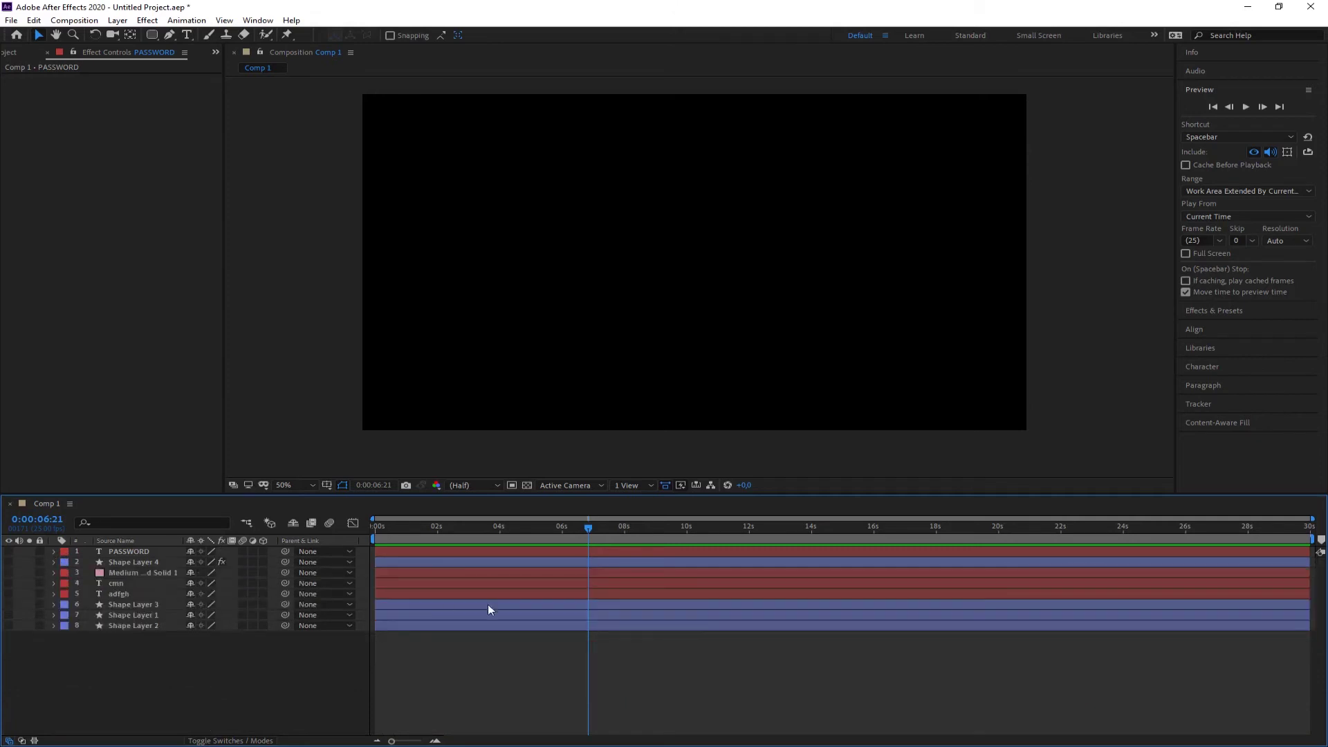
At 0:00:00:00, draw a small rounded rectangle near the composition's lower-left corner and fill it with red FF0000.
drag(588, 528, 323, 529)
click(152, 36)
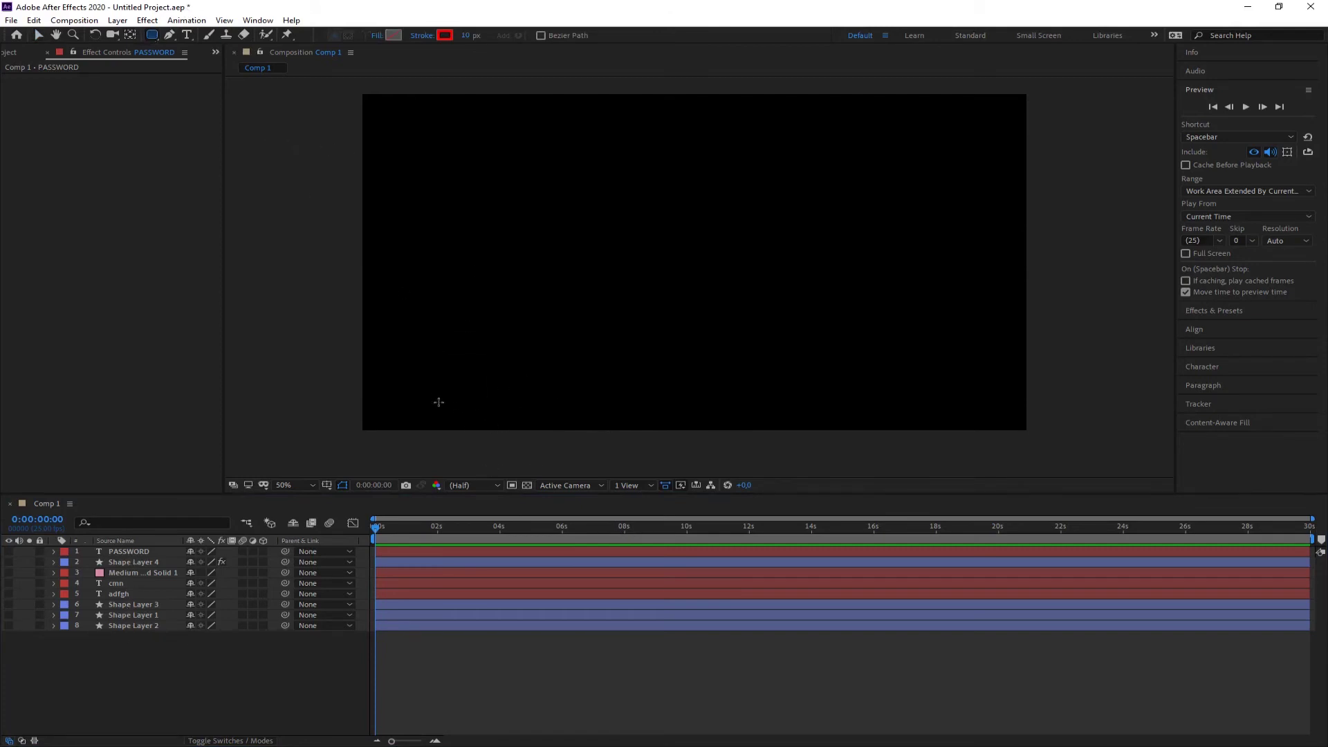
drag(415, 386, 470, 403)
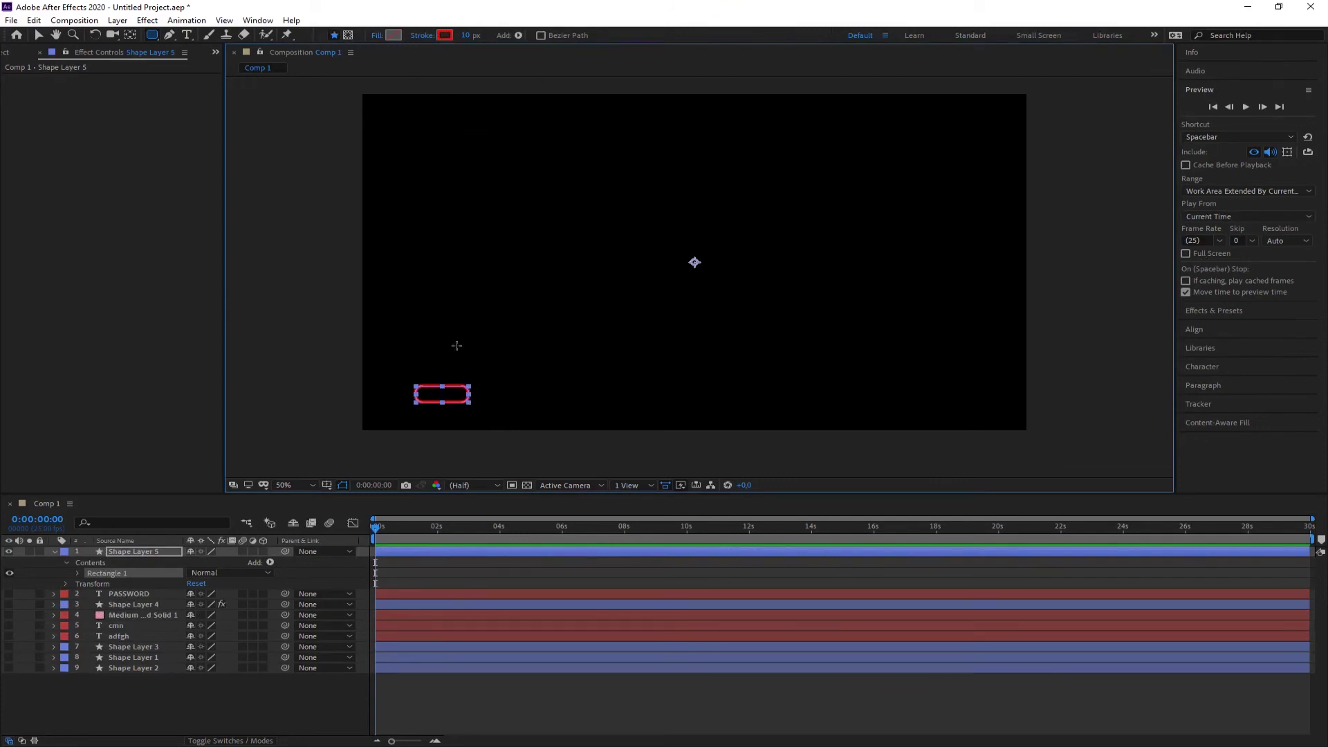
click(393, 35)
click(674, 306)
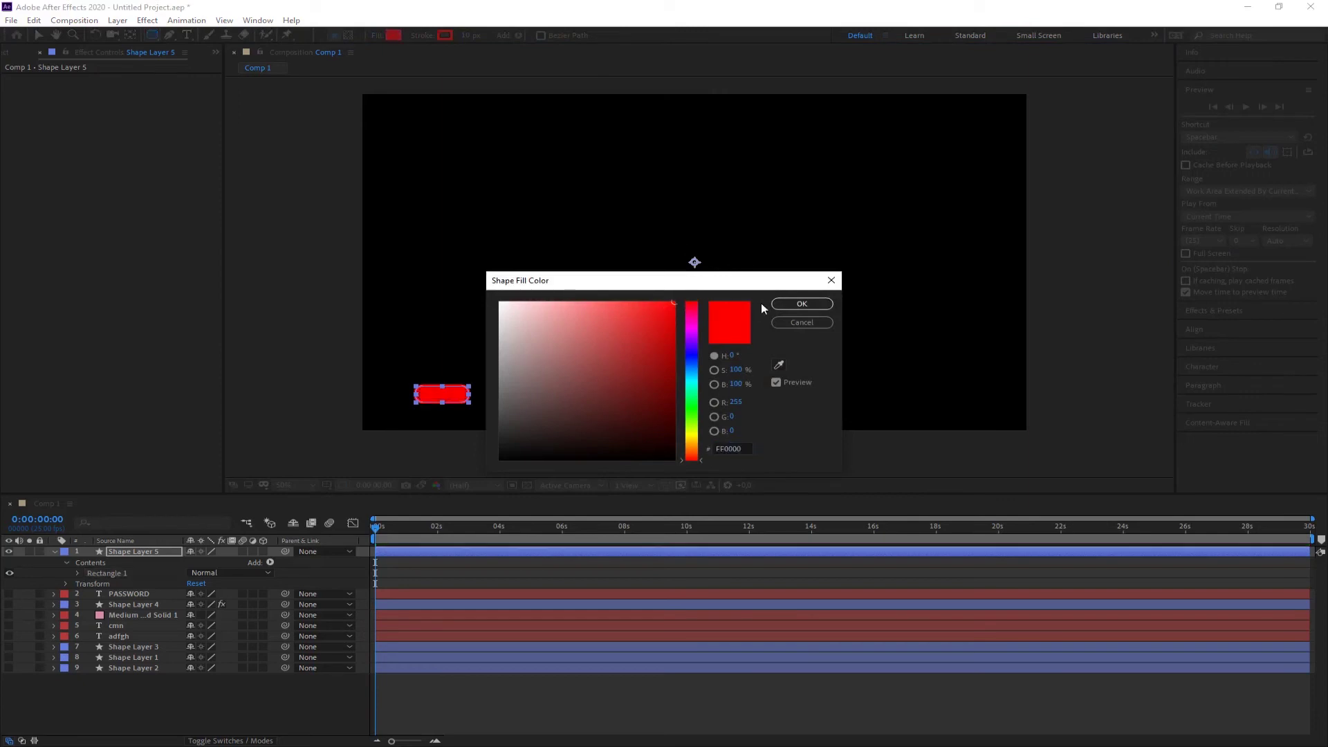
click(801, 304)
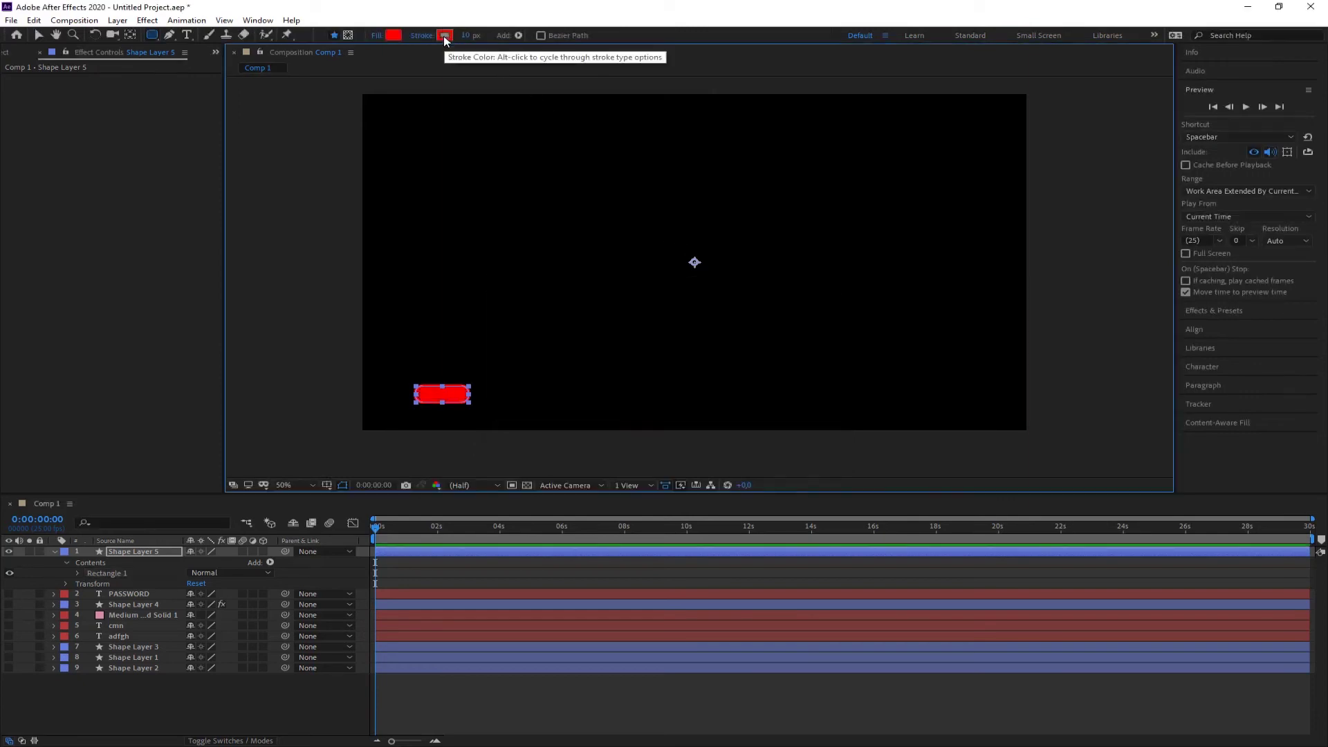
click(445, 35)
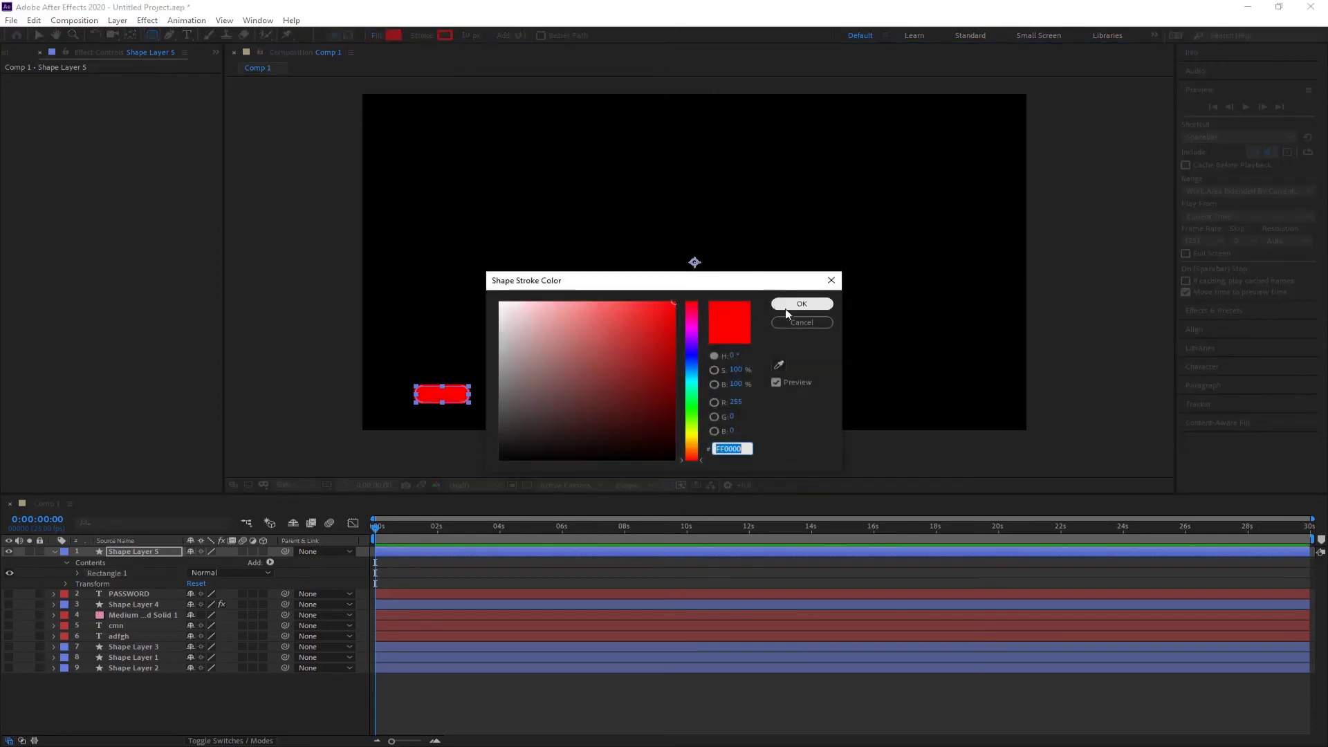
key(Tab)
key(Escape)
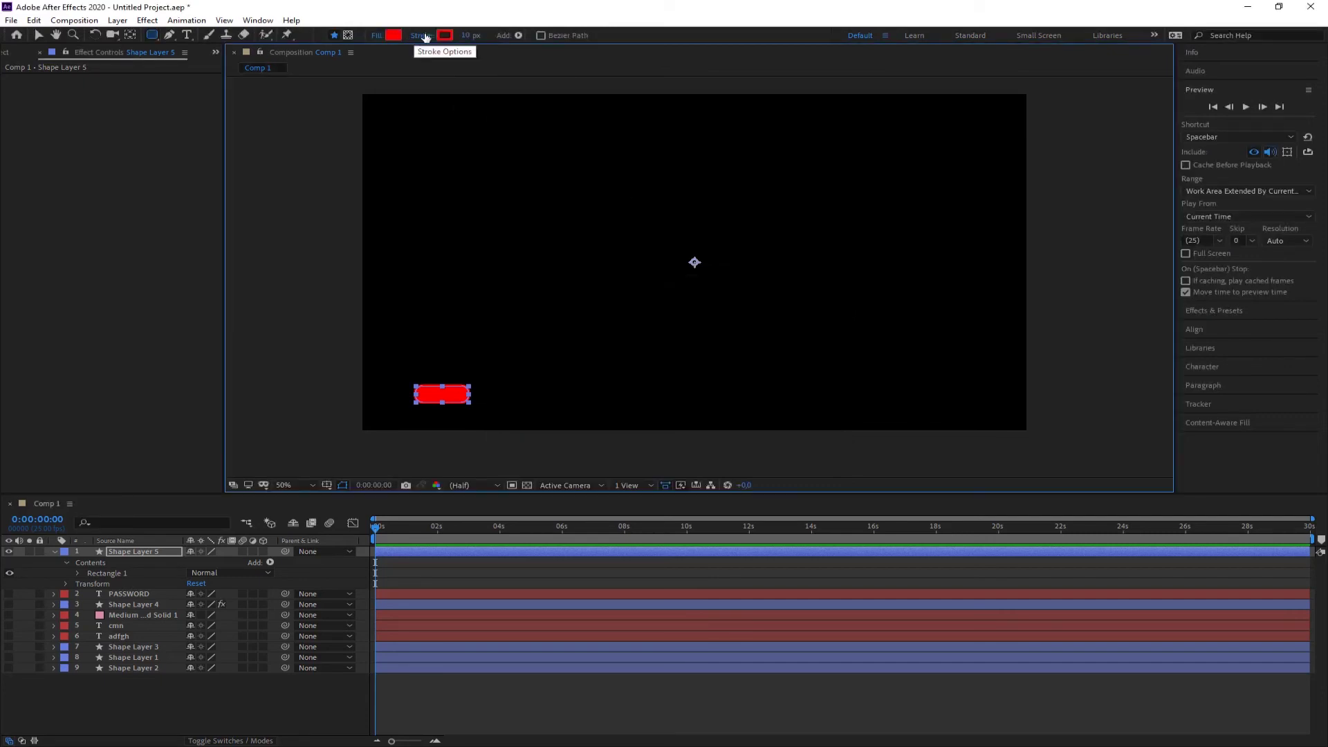
click(444, 37)
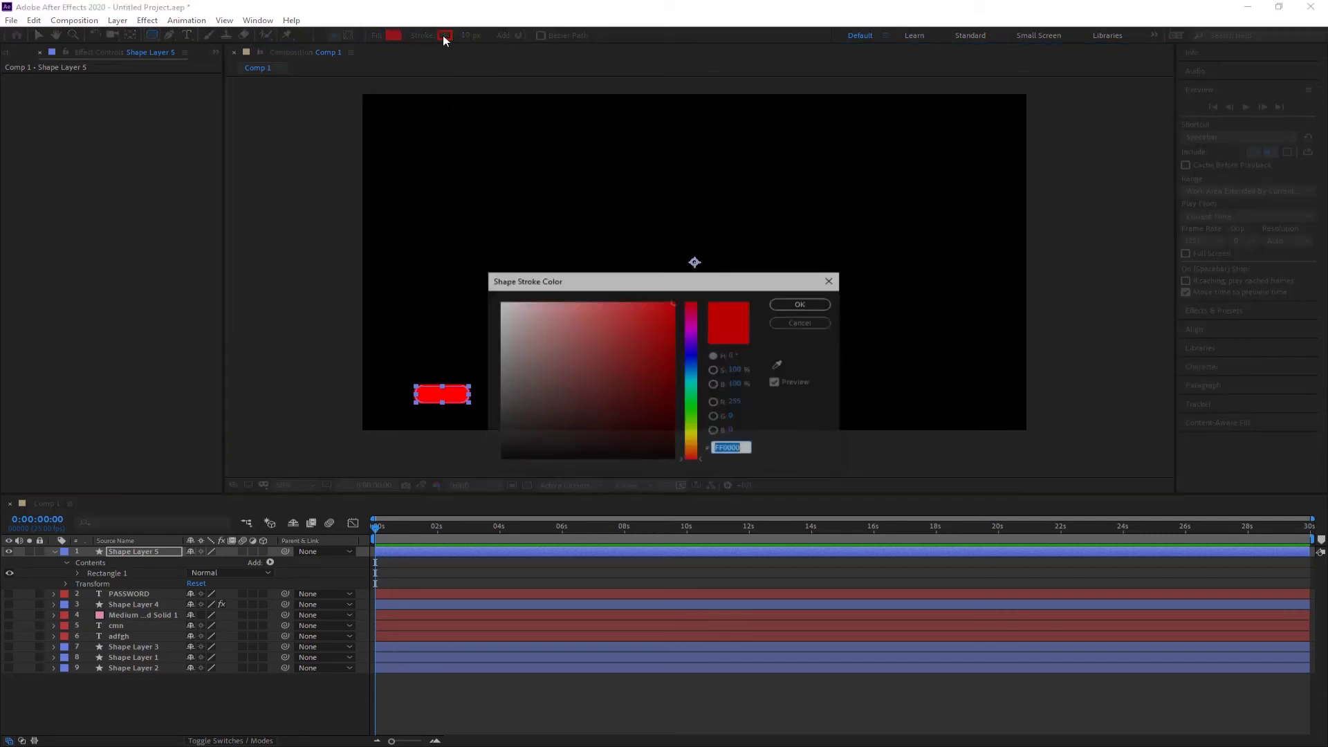
click(788, 322)
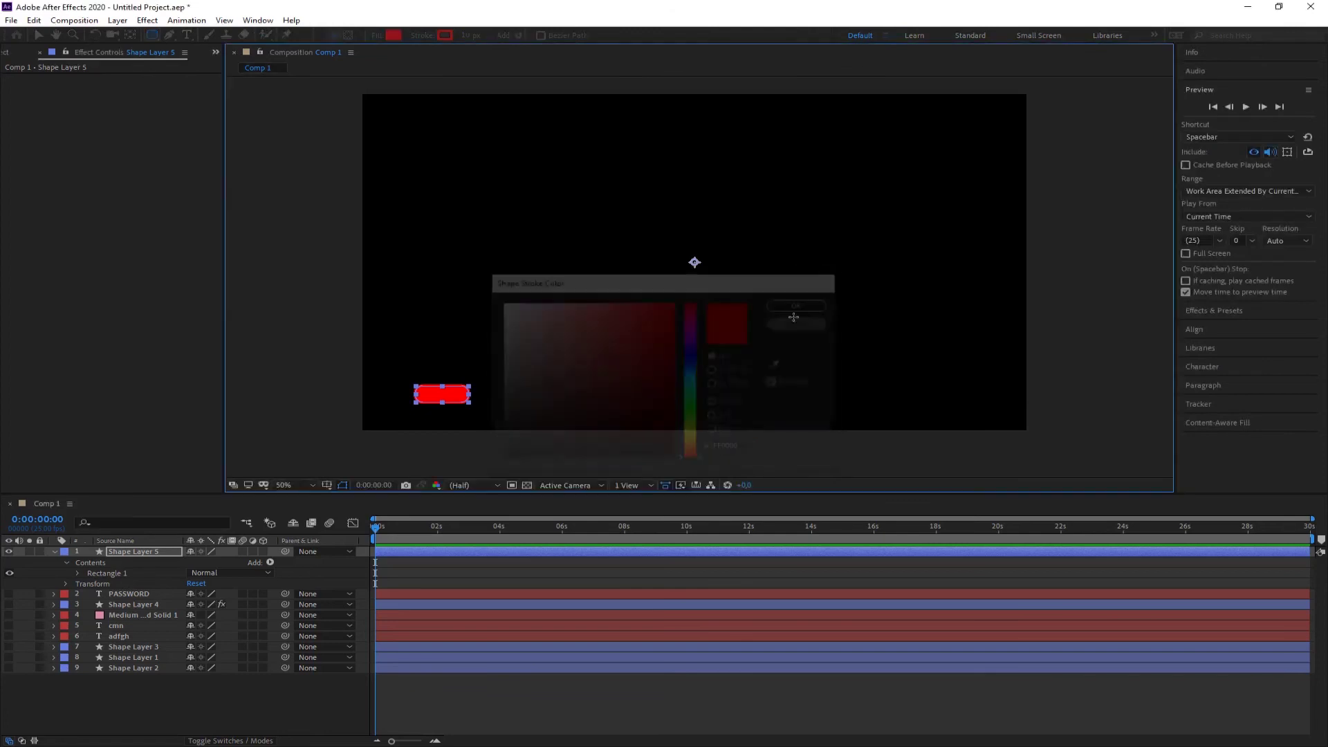
Cycle the rectangle's stroke type through the gradient options to None so only the fill remains.
alt+click(445, 36)
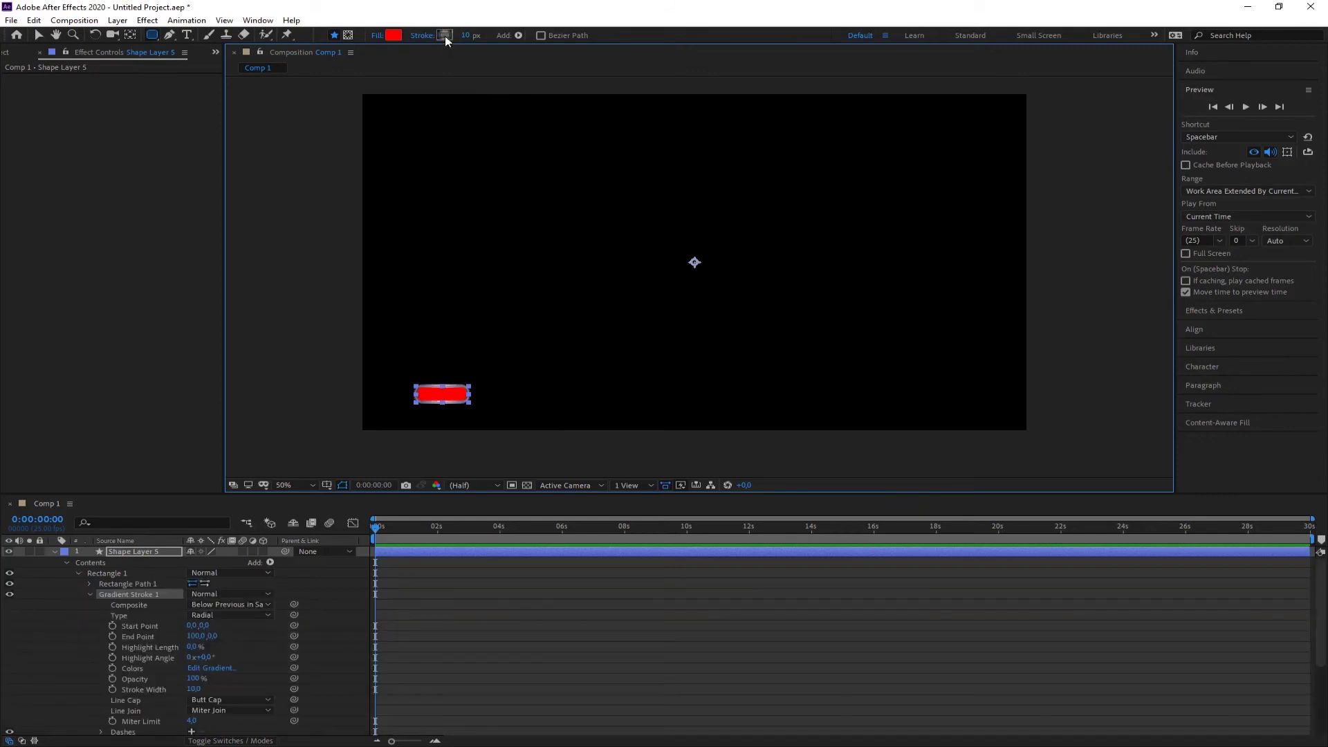
alt+click(445, 36)
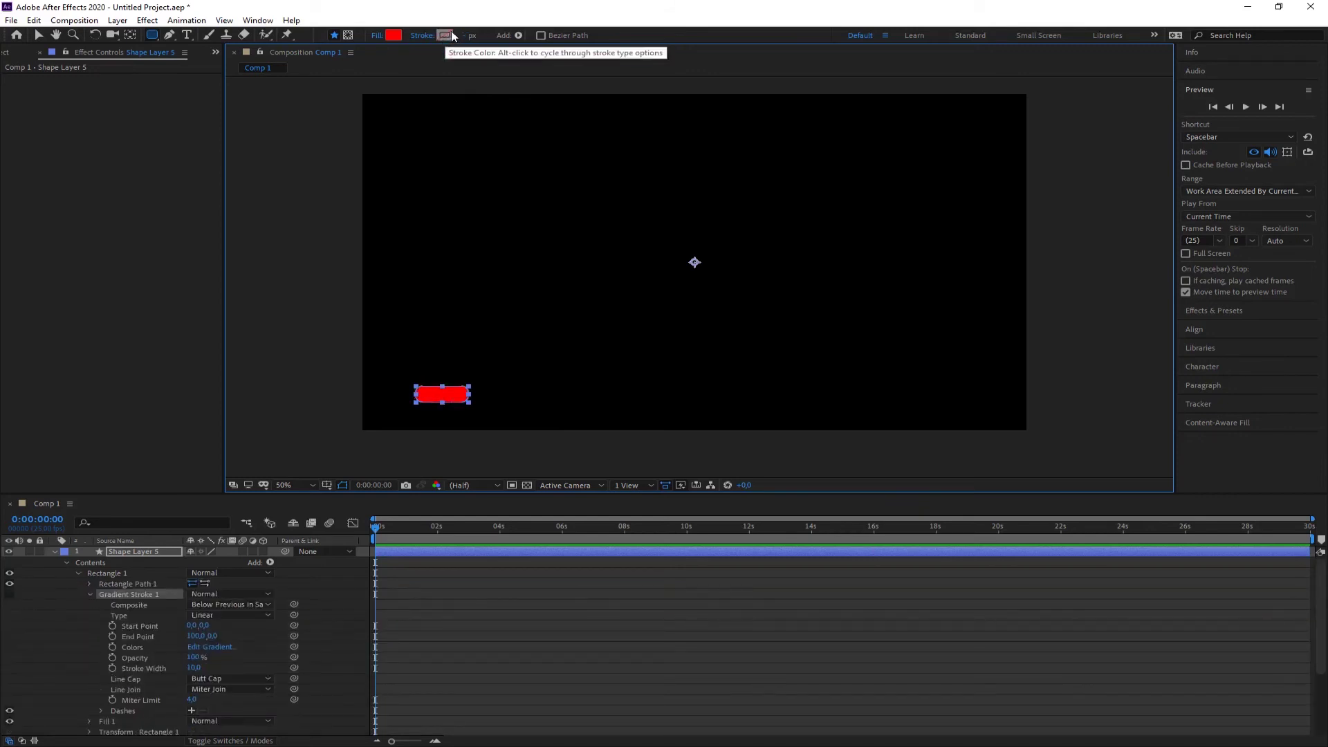
alt+click(444, 36)
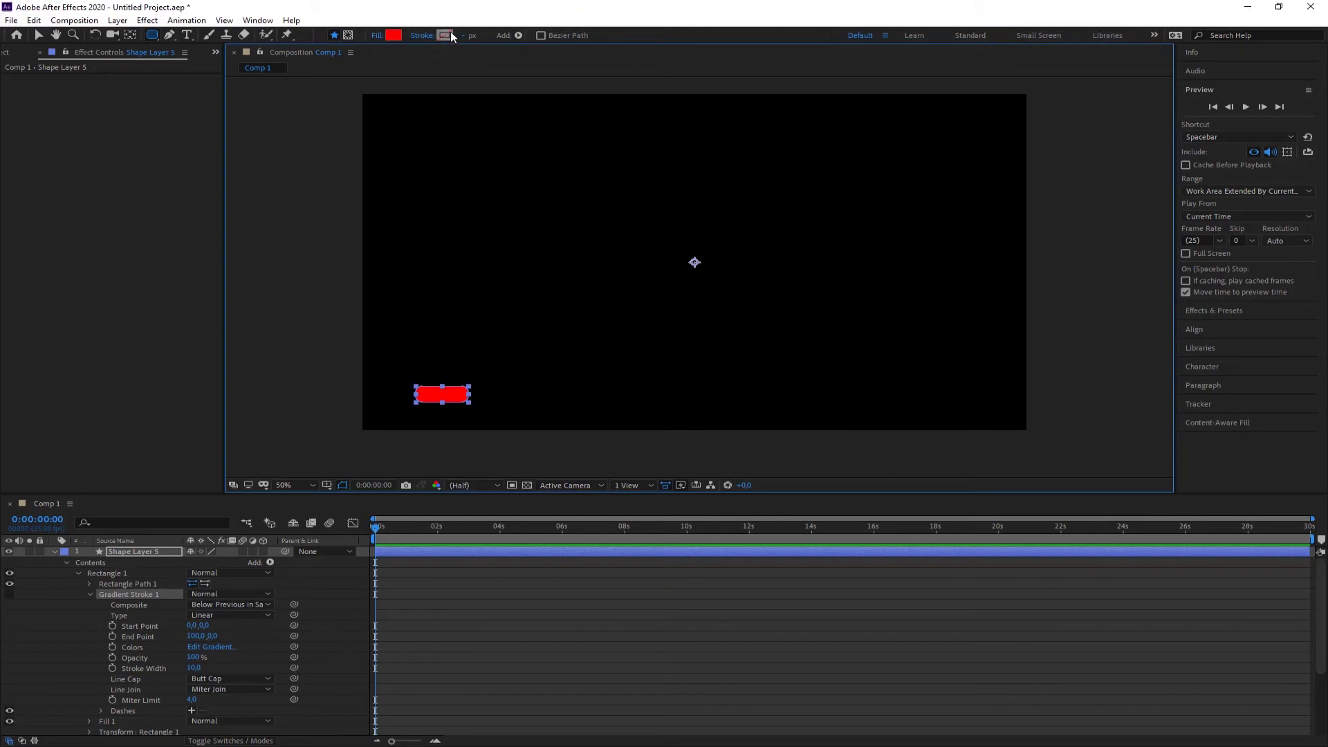
Cycle the rectangle's fill type through linear gradient, radial gradient and none, back to solid red.
alt+click(394, 35)
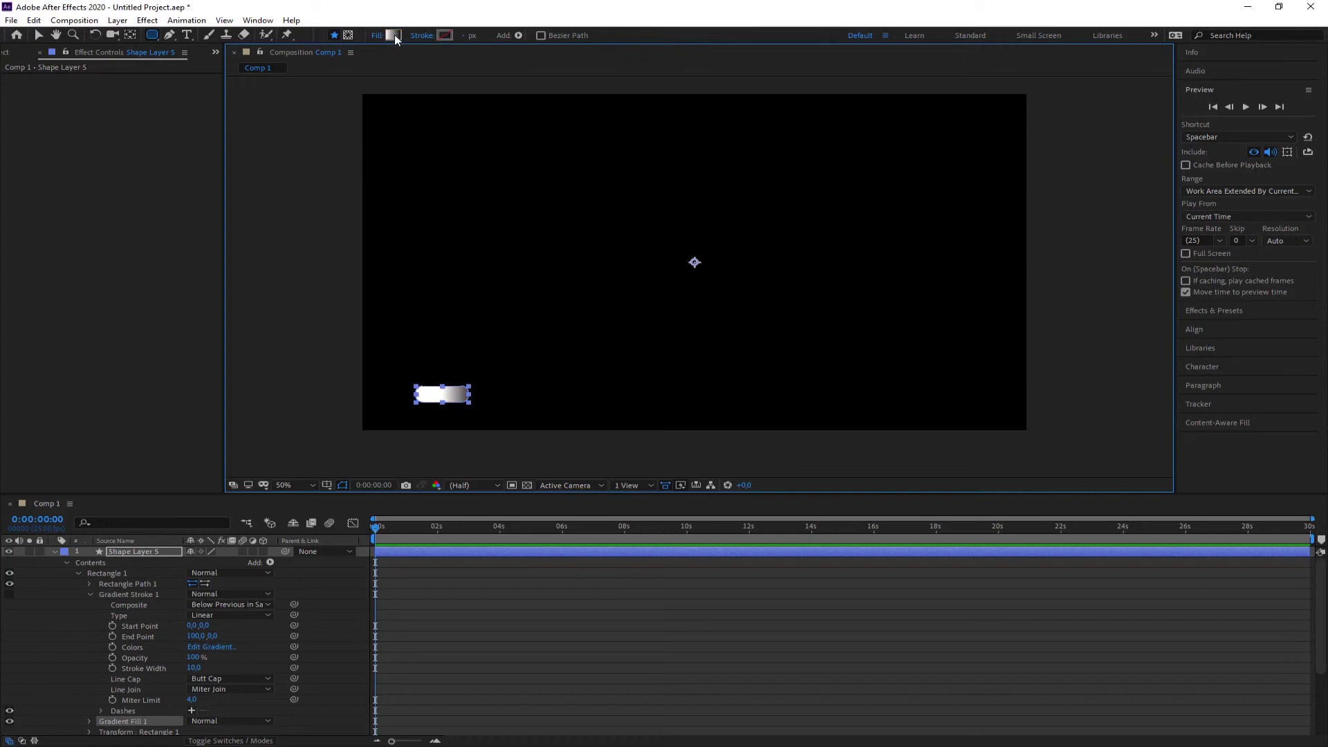
alt+click(393, 35)
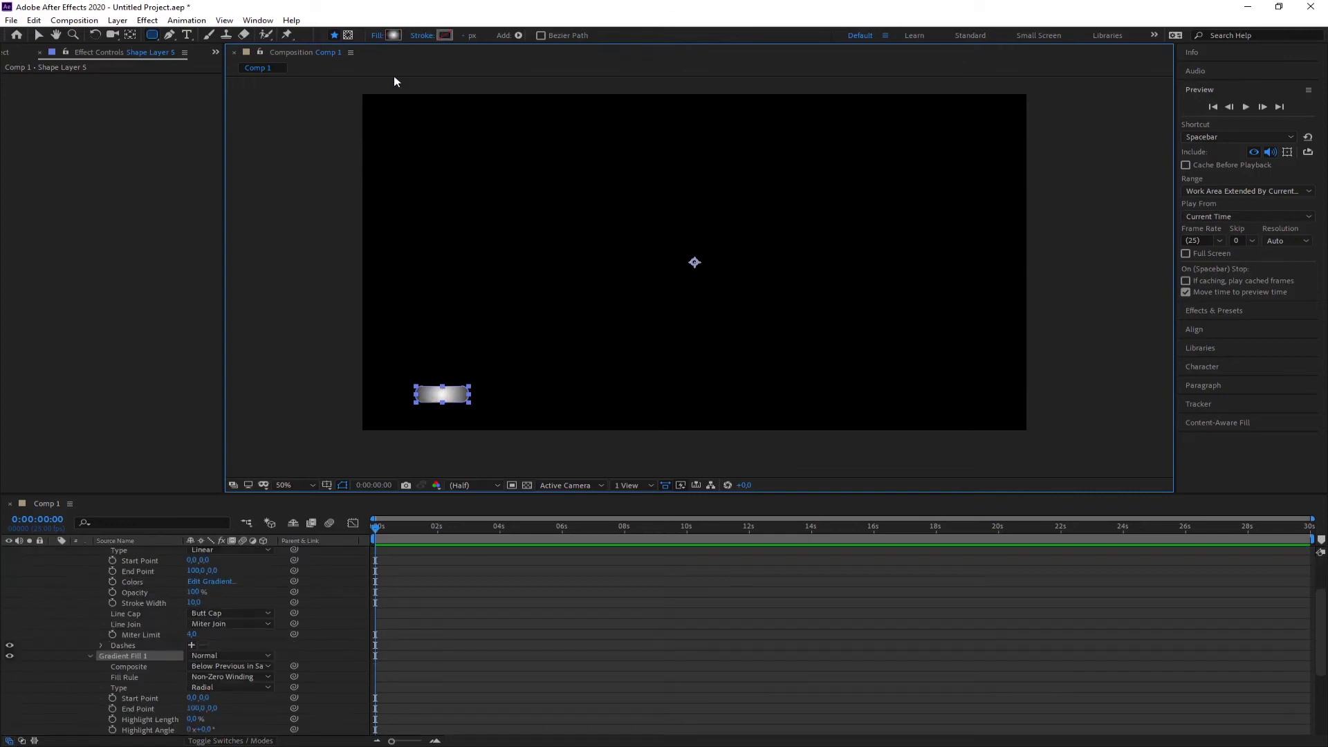
alt+click(392, 34)
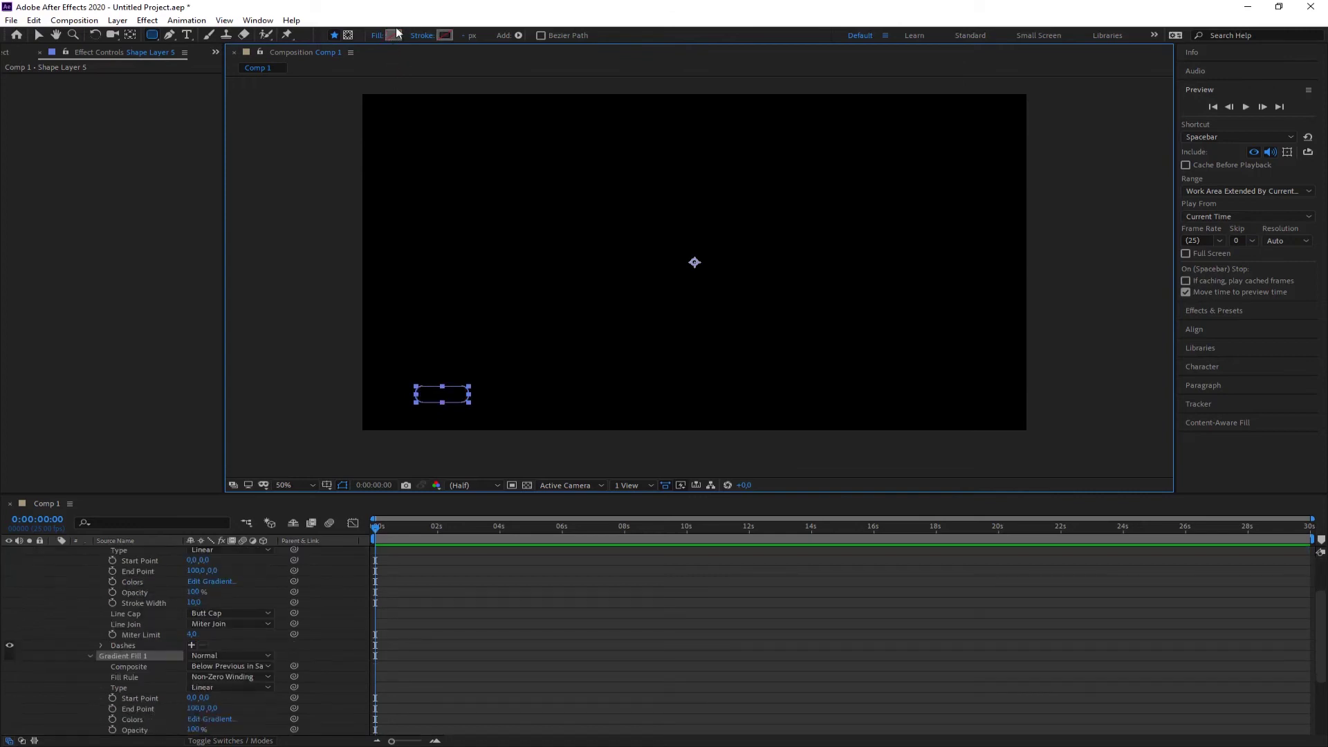
alt+click(392, 36)
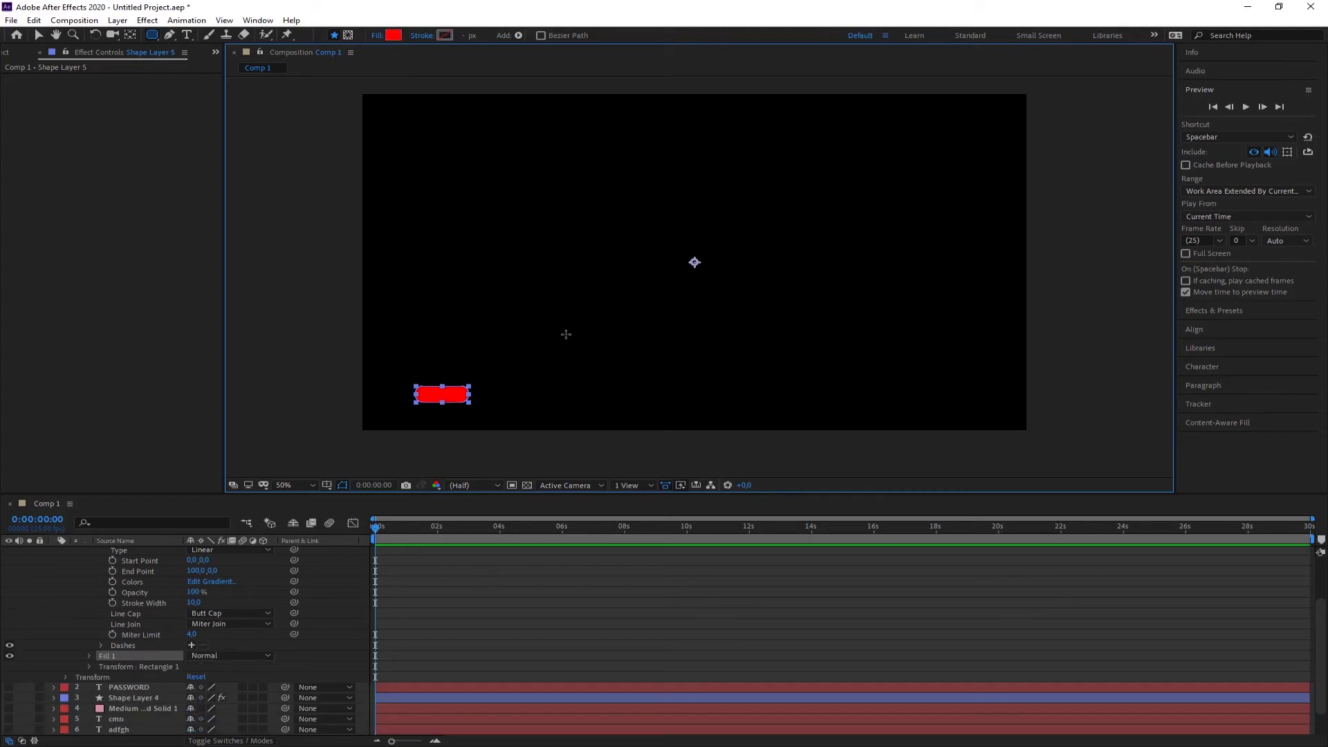
Deselect the red rectangle and add a Repeater to the contents of Shape Layer 5.
alt+click(445, 36)
click(38, 35)
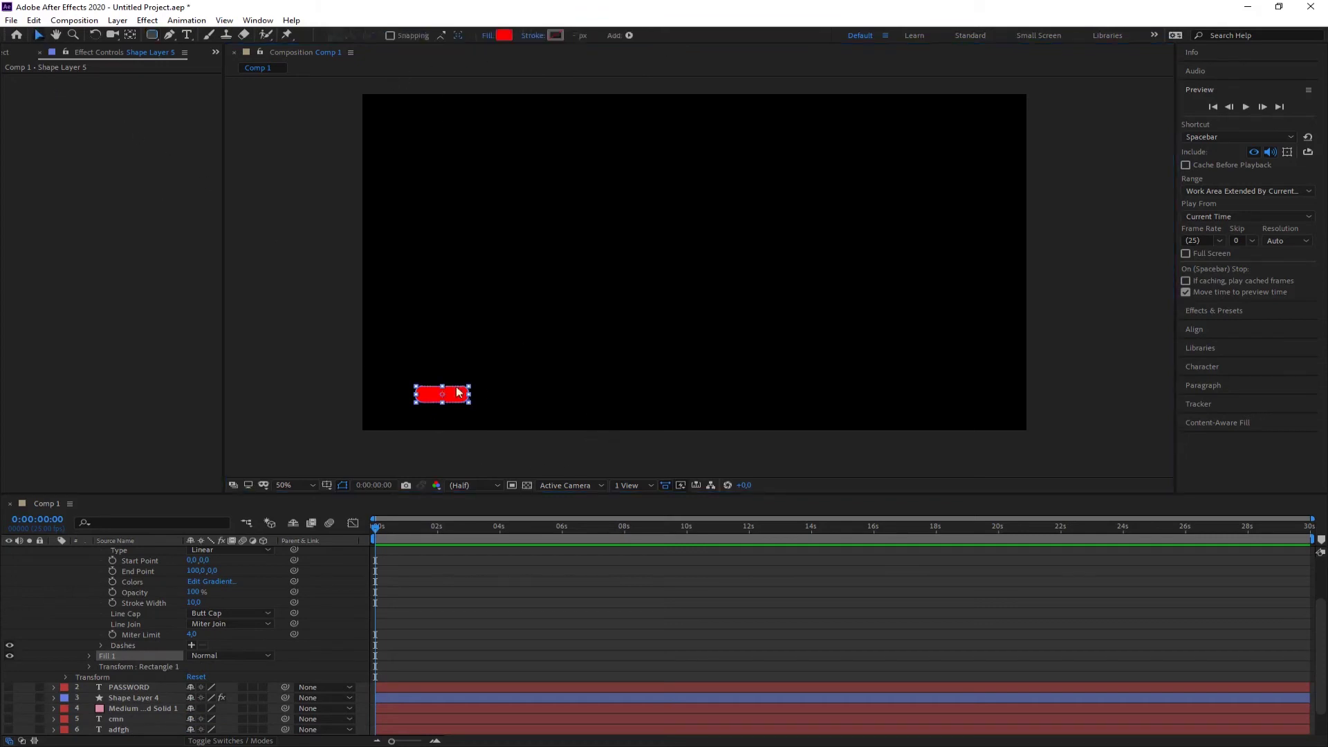
click(302, 397)
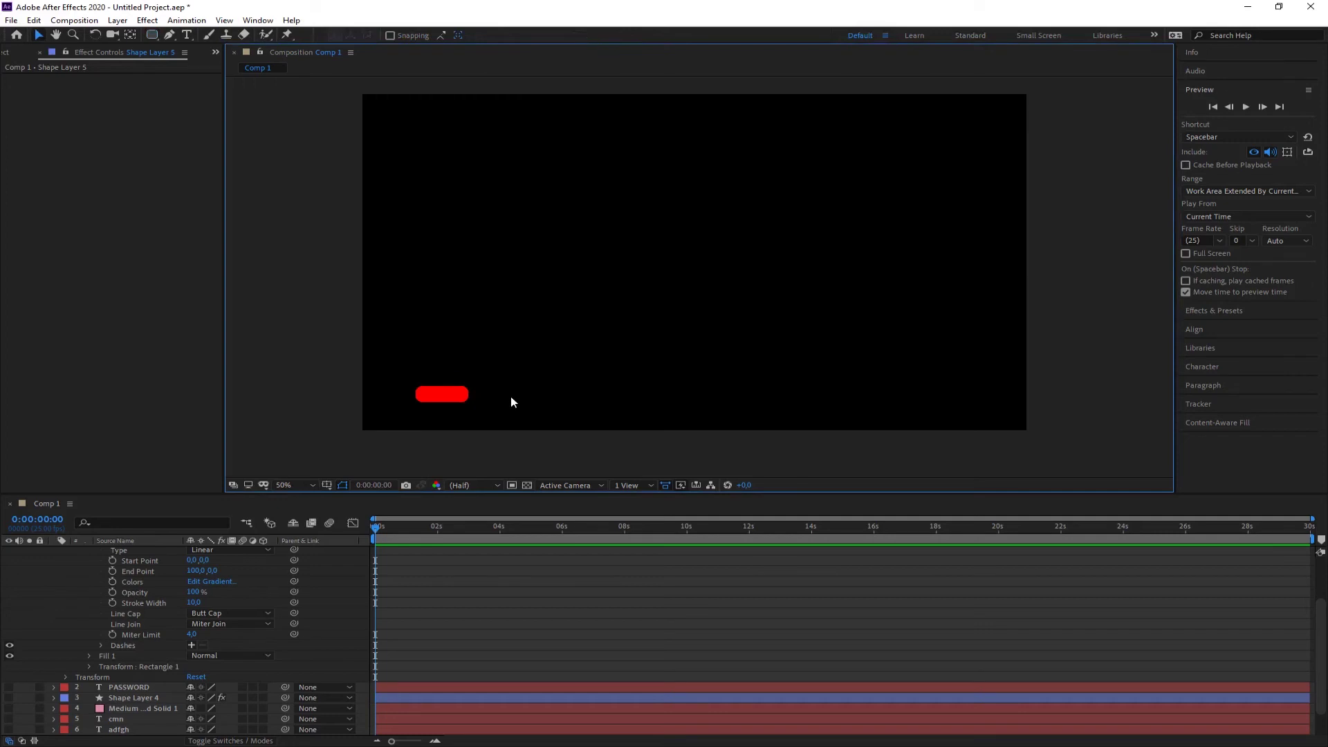
click(355, 549)
scroll(191, 633, up, 3)
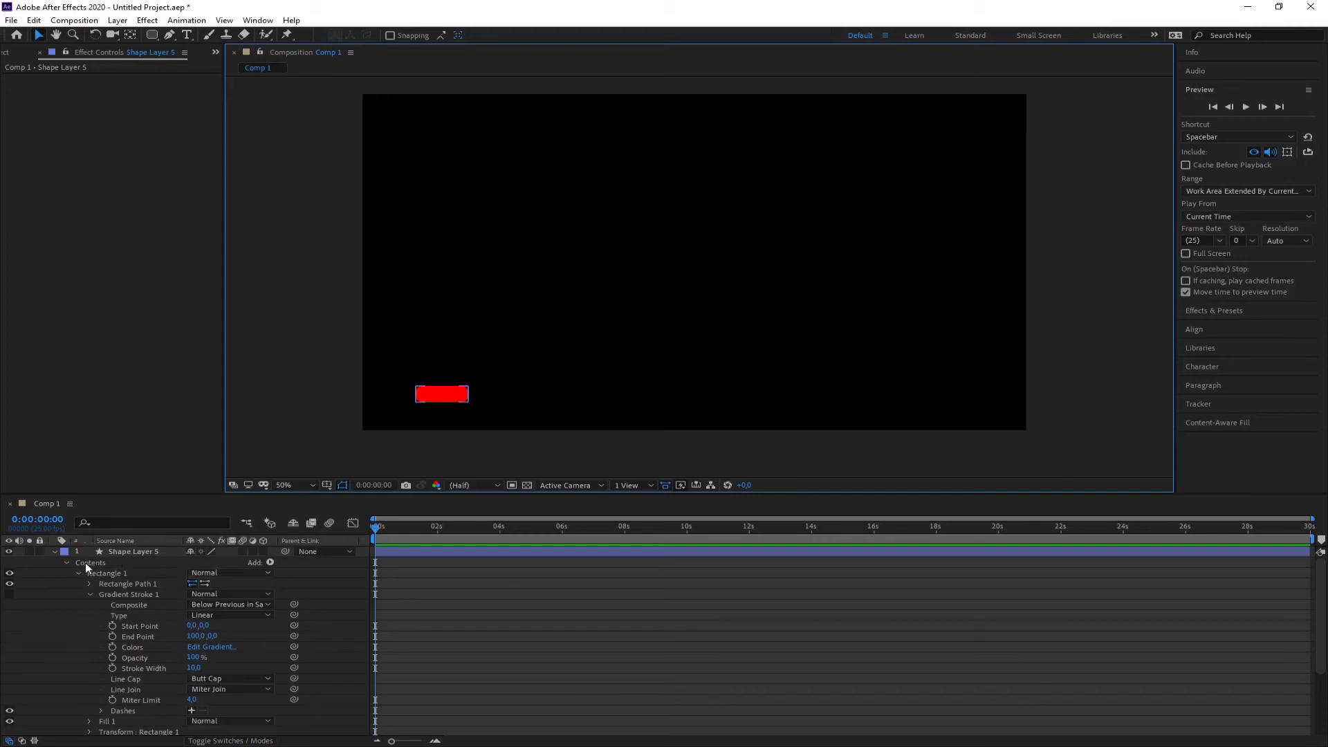
click(270, 563)
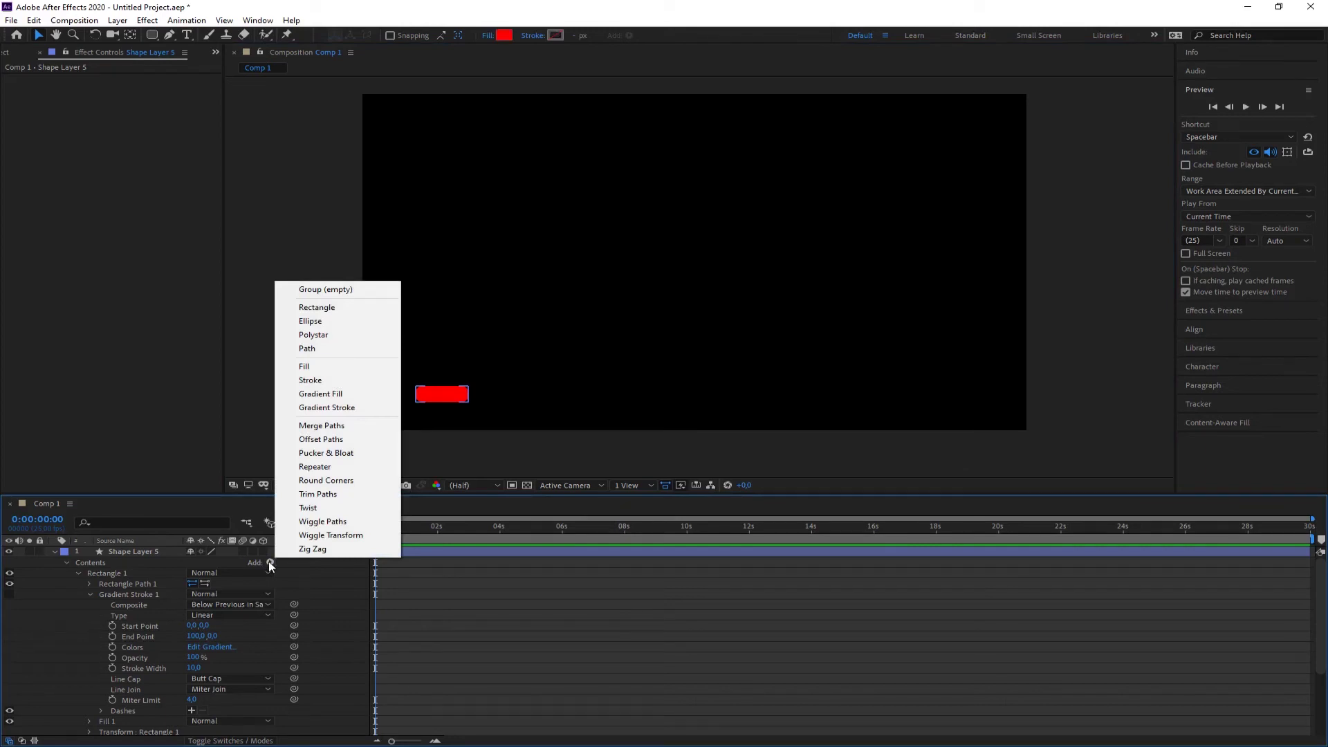
click(330, 468)
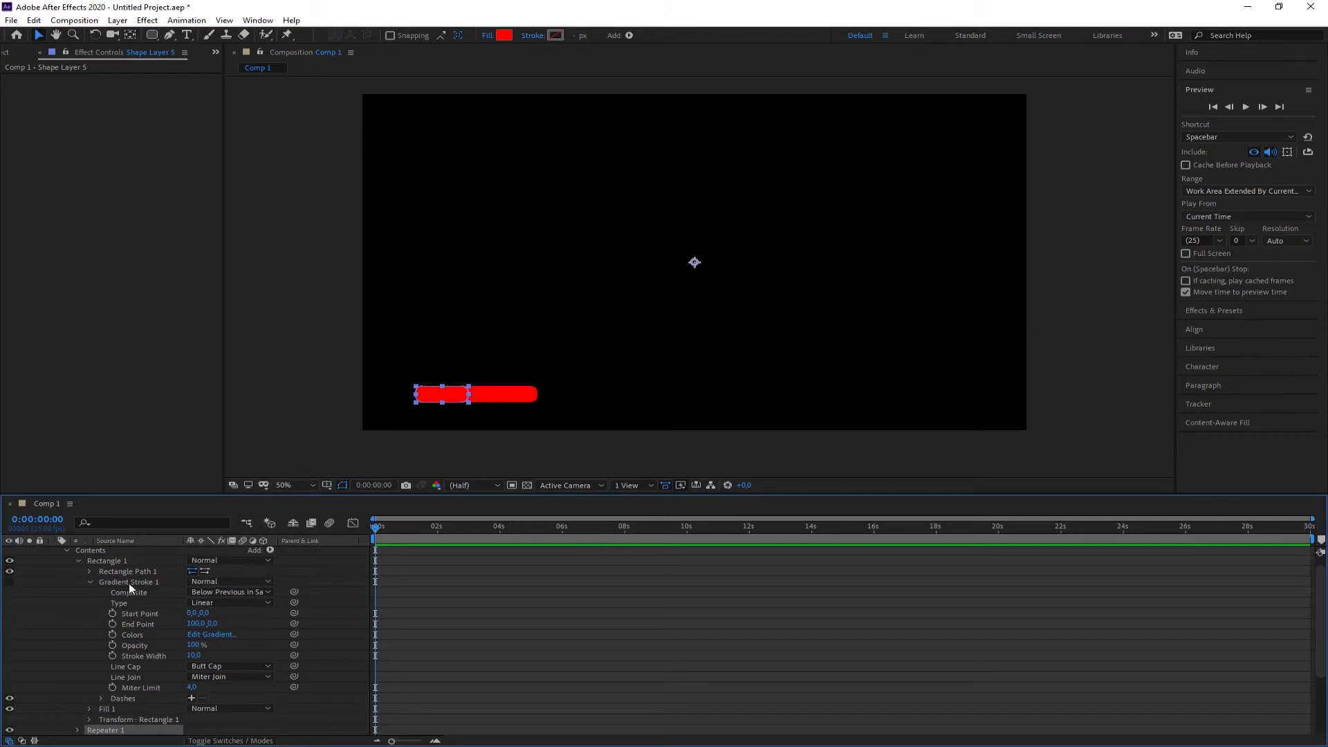
Try a Repeater Offset of 6 on the red rectangle, and reset the Offset to 0.
click(90, 582)
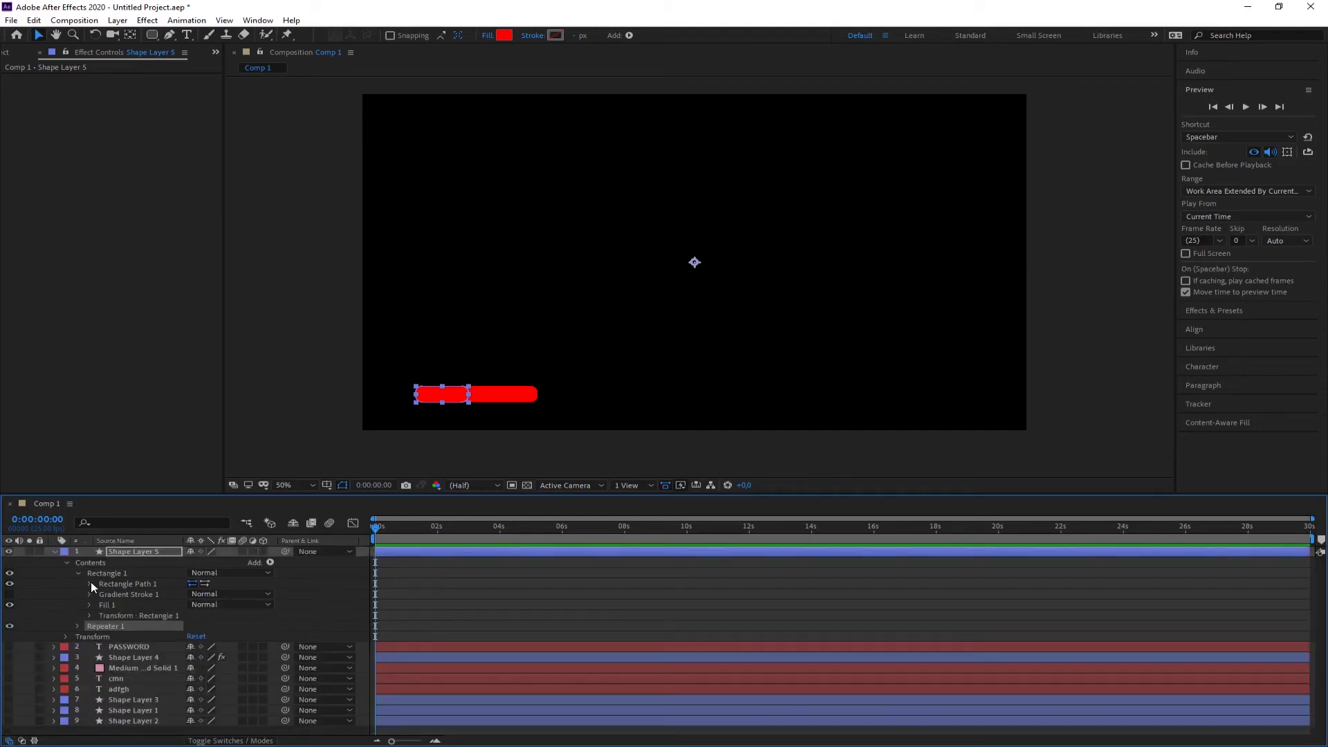
click(78, 625)
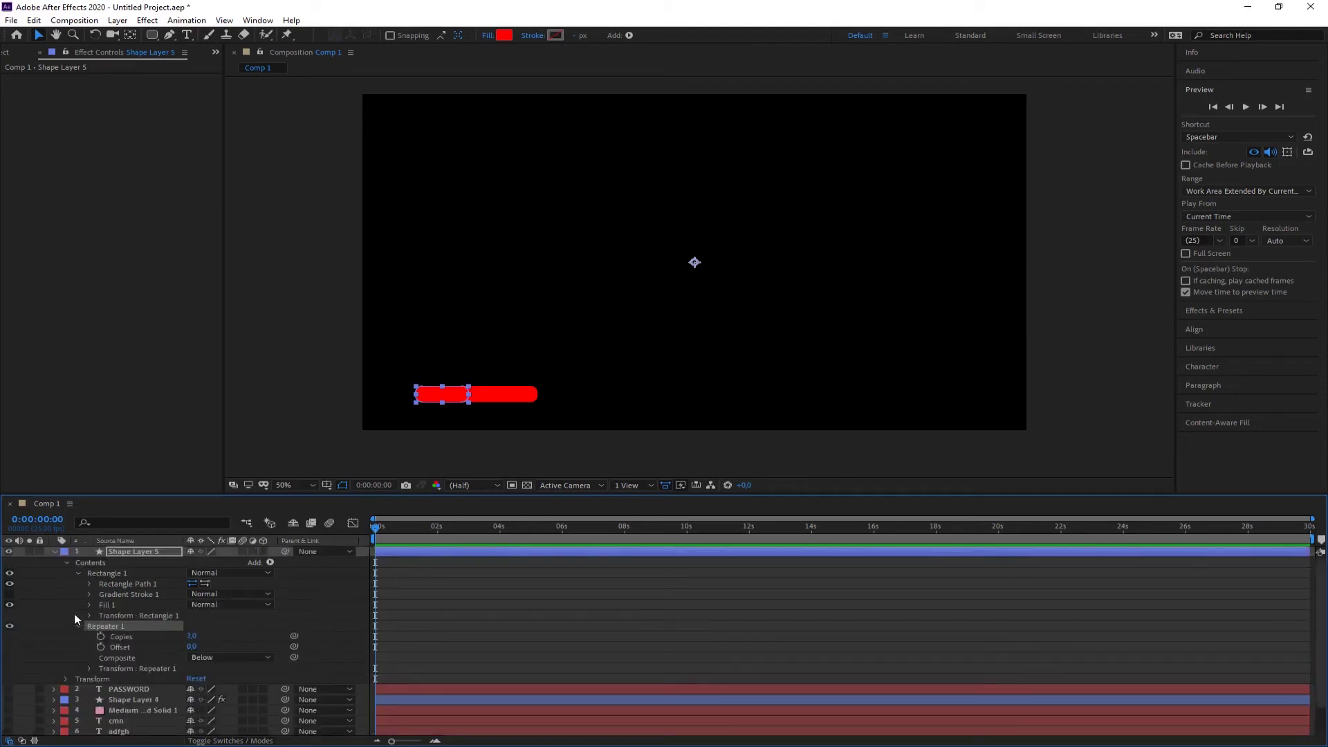
scroll(138, 623, down, 1)
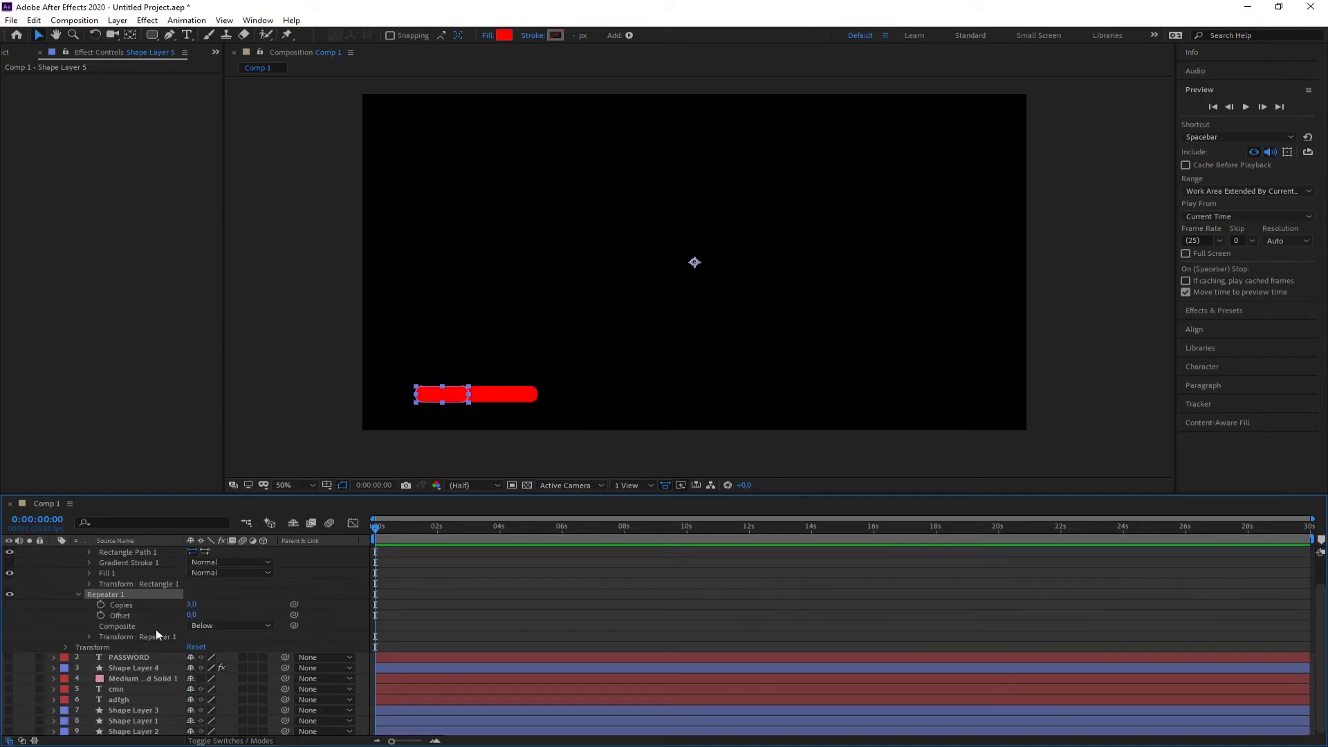
drag(192, 615, 195, 616)
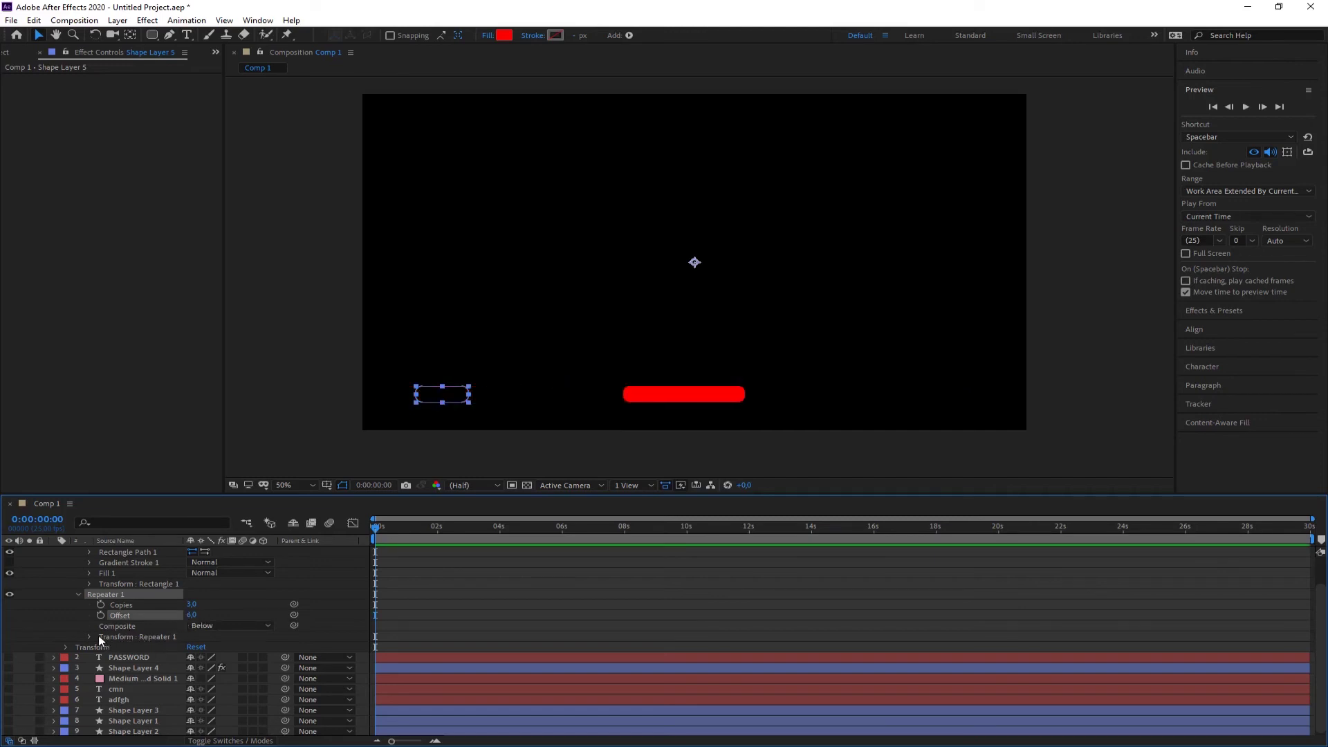
click(192, 616)
text(0)
key(Return)
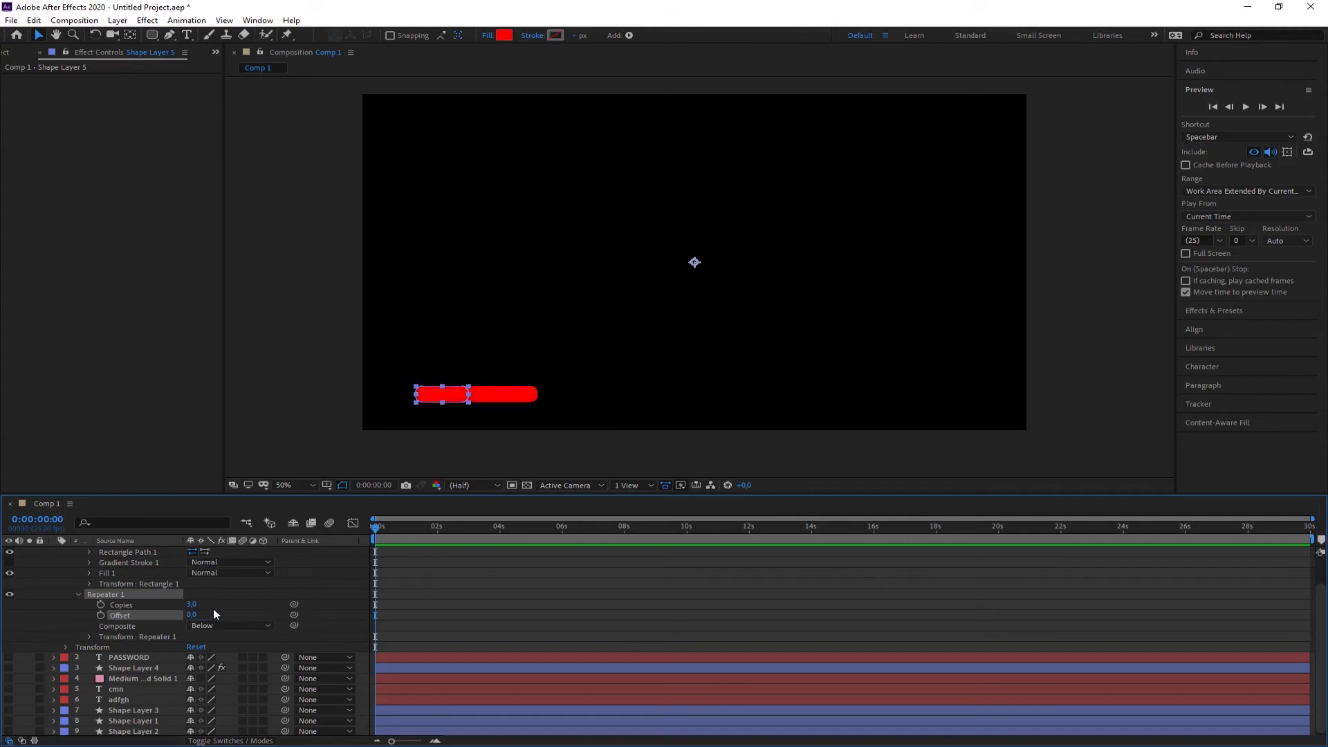
Set the Repeater's transform Position to 0, -60 so the rectangle copies stack vertically.
click(88, 635)
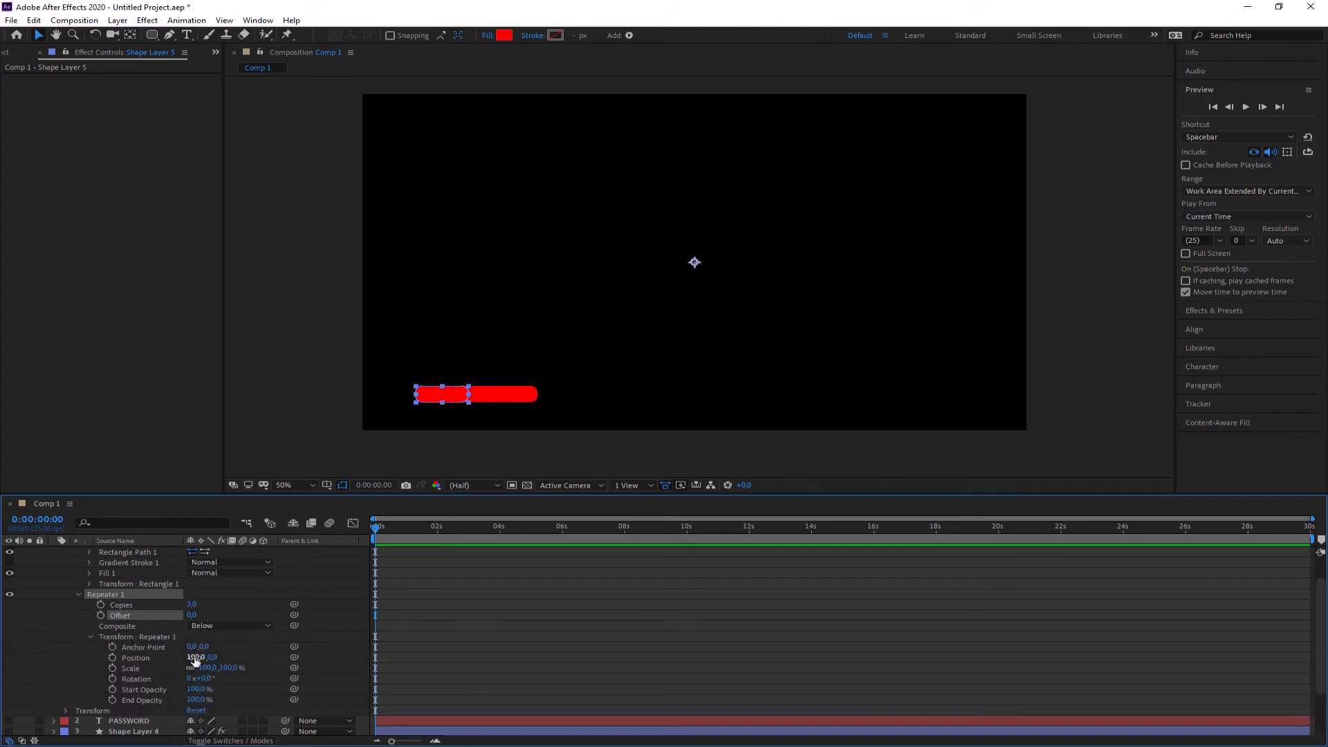
drag(213, 659, 197, 629)
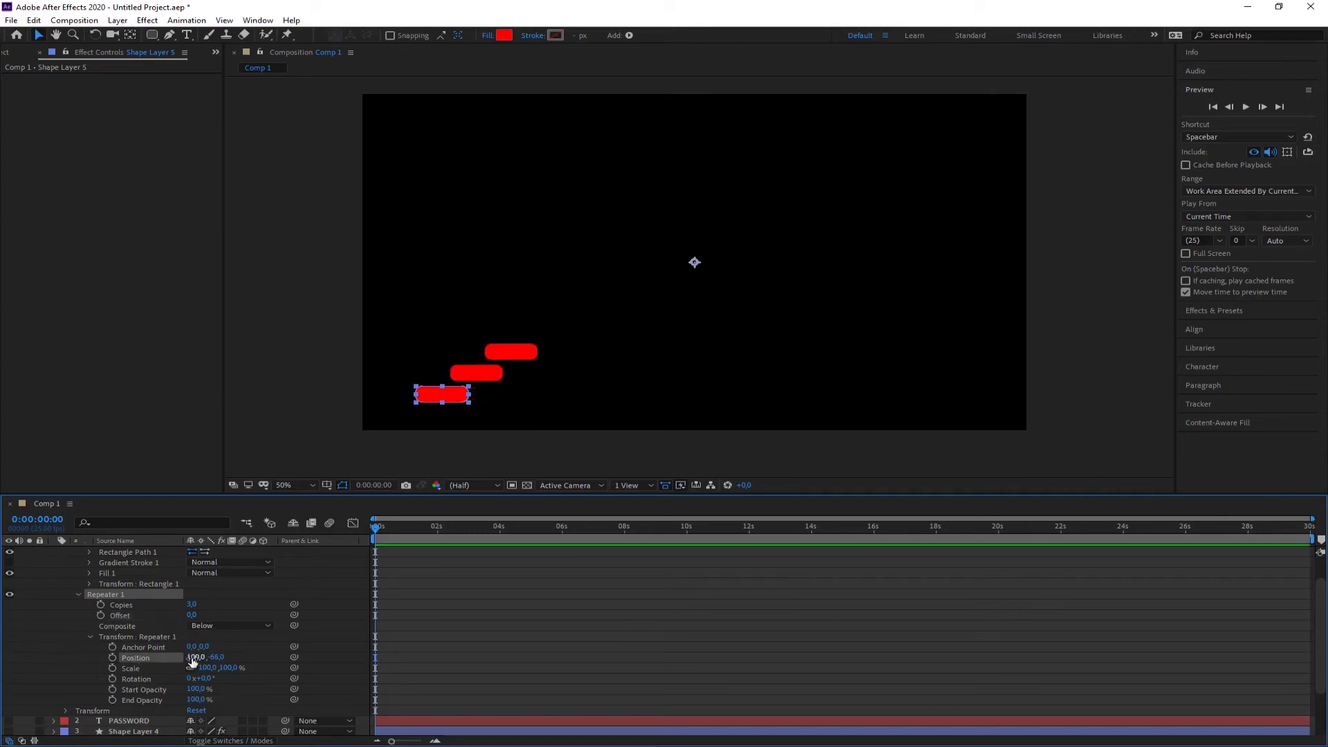
click(194, 658)
text(0)
key(Return)
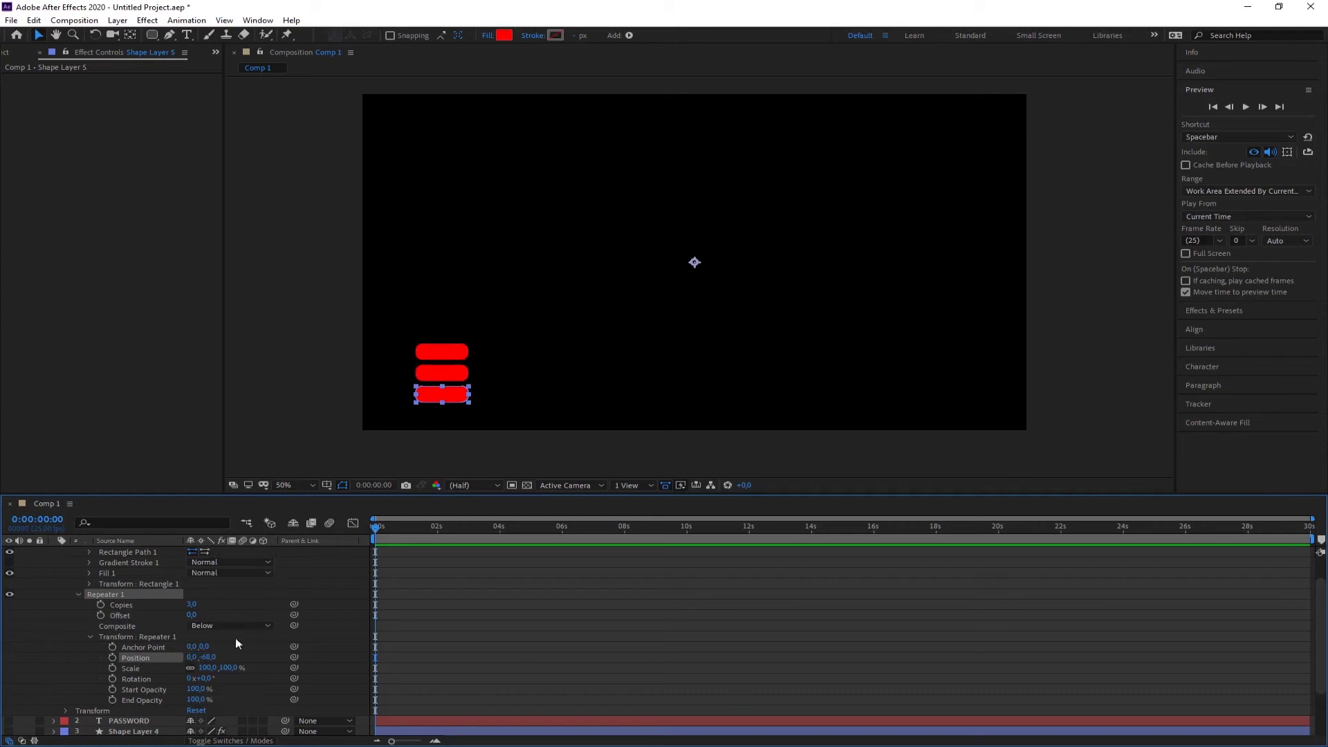
drag(215, 660, 217, 658)
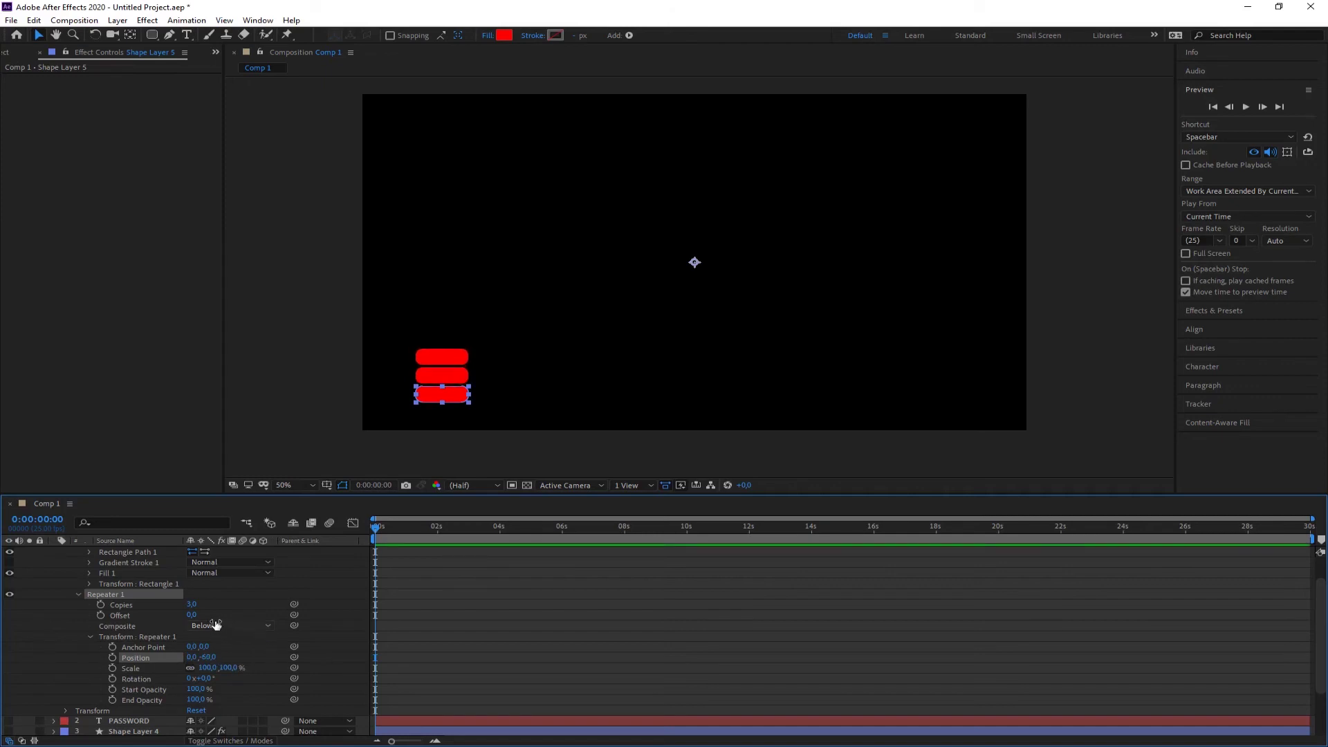
Set the Repeater's Copies to 5, and collapse and deselect Shape Layer 5.
click(194, 604)
click(193, 605)
text(5)
key(Return)
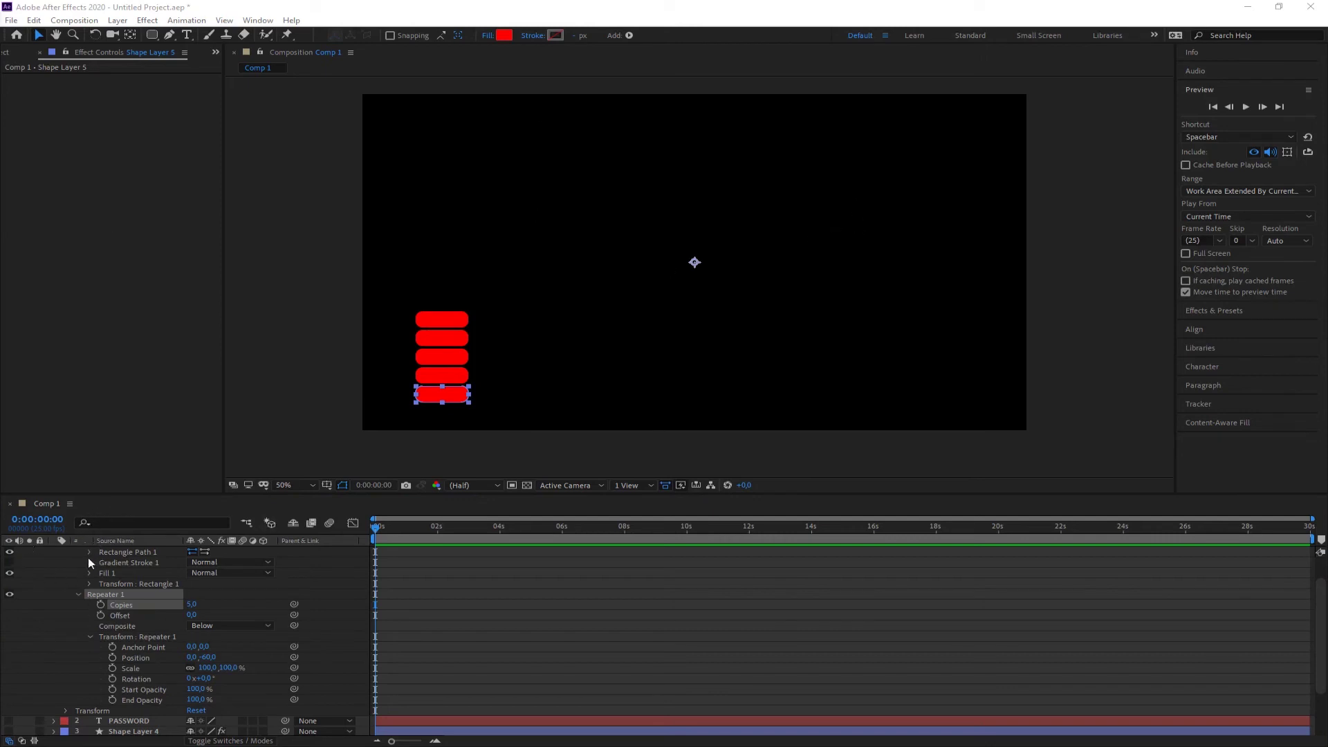
scroll(77, 608, up, 1)
click(53, 552)
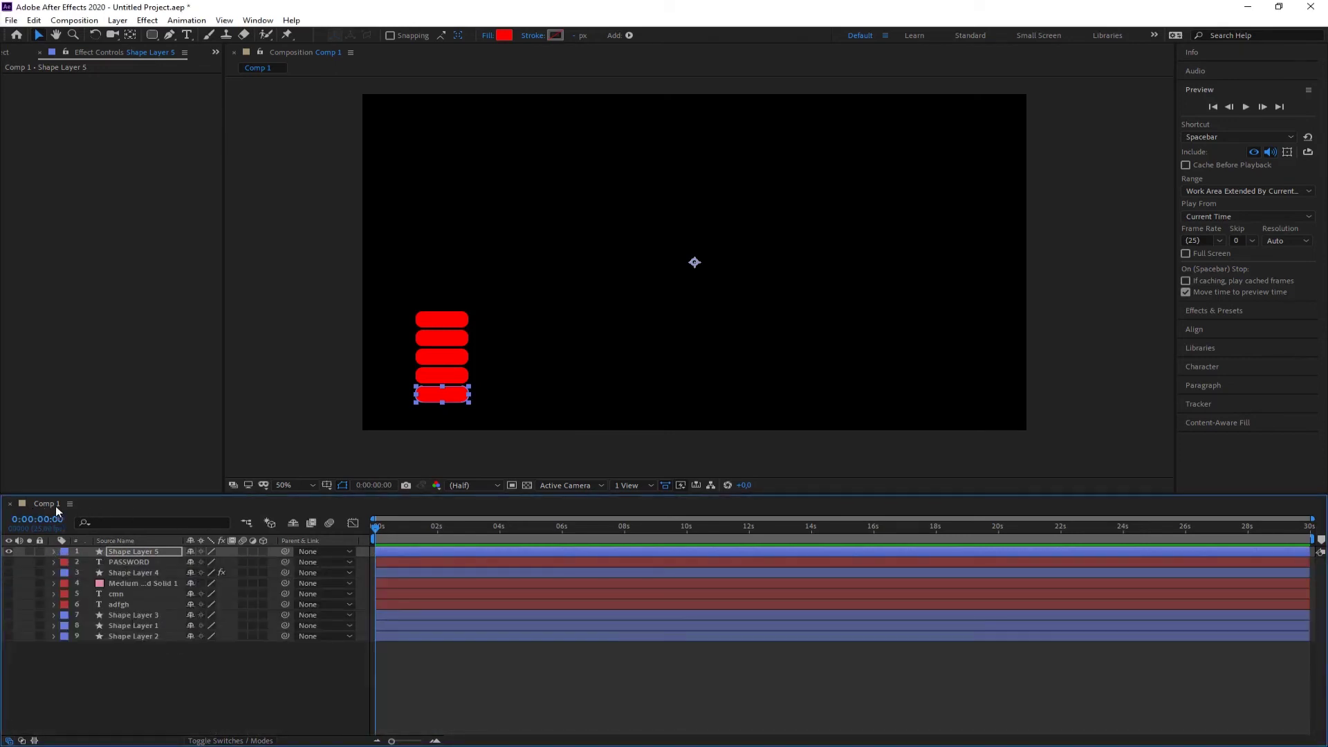
click(221, 698)
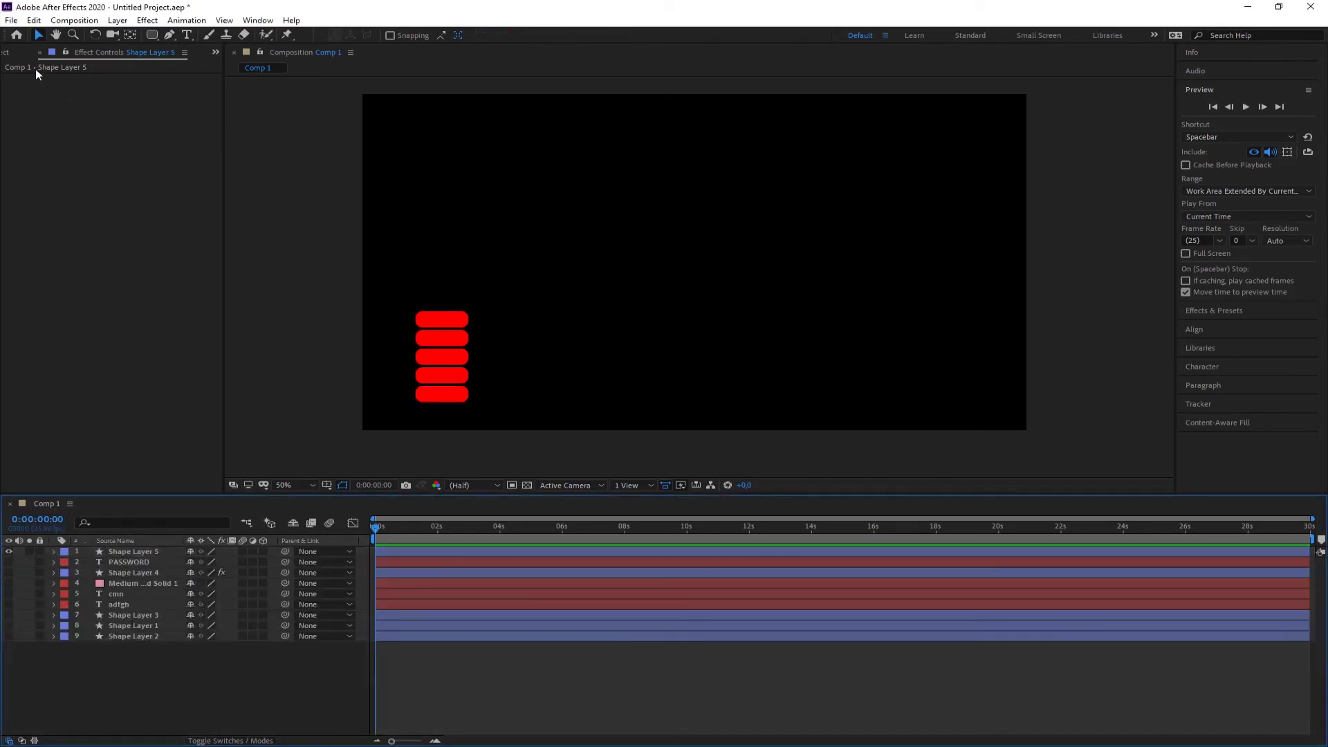
Create a new composition named Comp 2 with the HDTV 1080 25 preset and a 30-second duration.
click(74, 21)
click(88, 36)
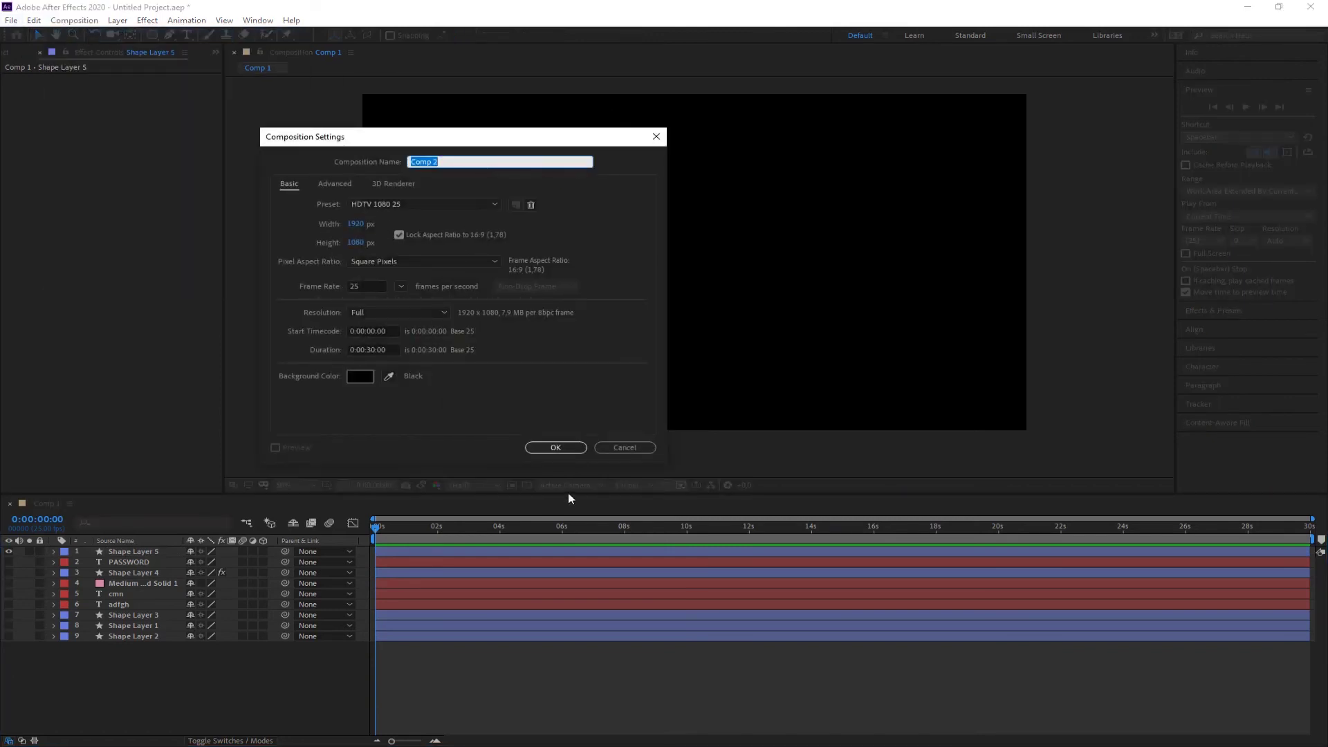
click(569, 447)
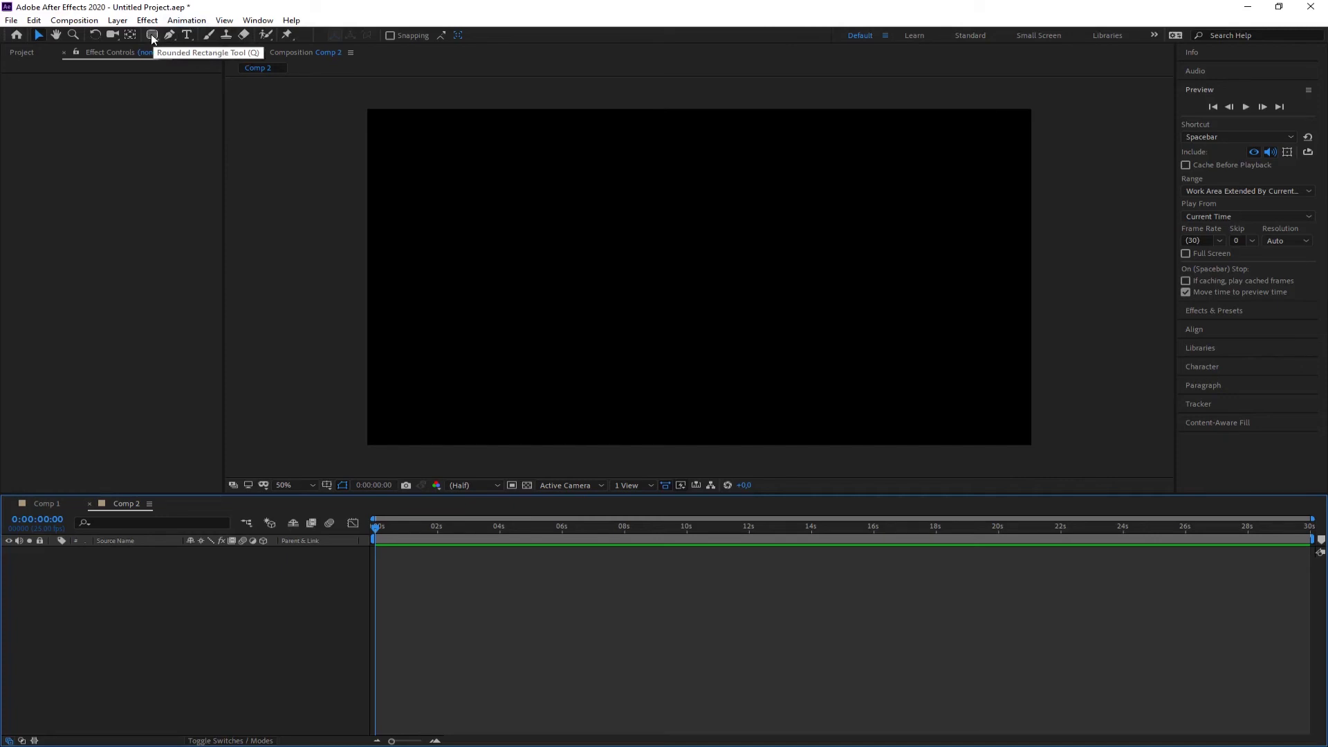
Add a full-frame 1920 × 1080 solid layer with a saturated orange-yellow colour to Comp 2.
click(117, 22)
mouse_move(135, 35)
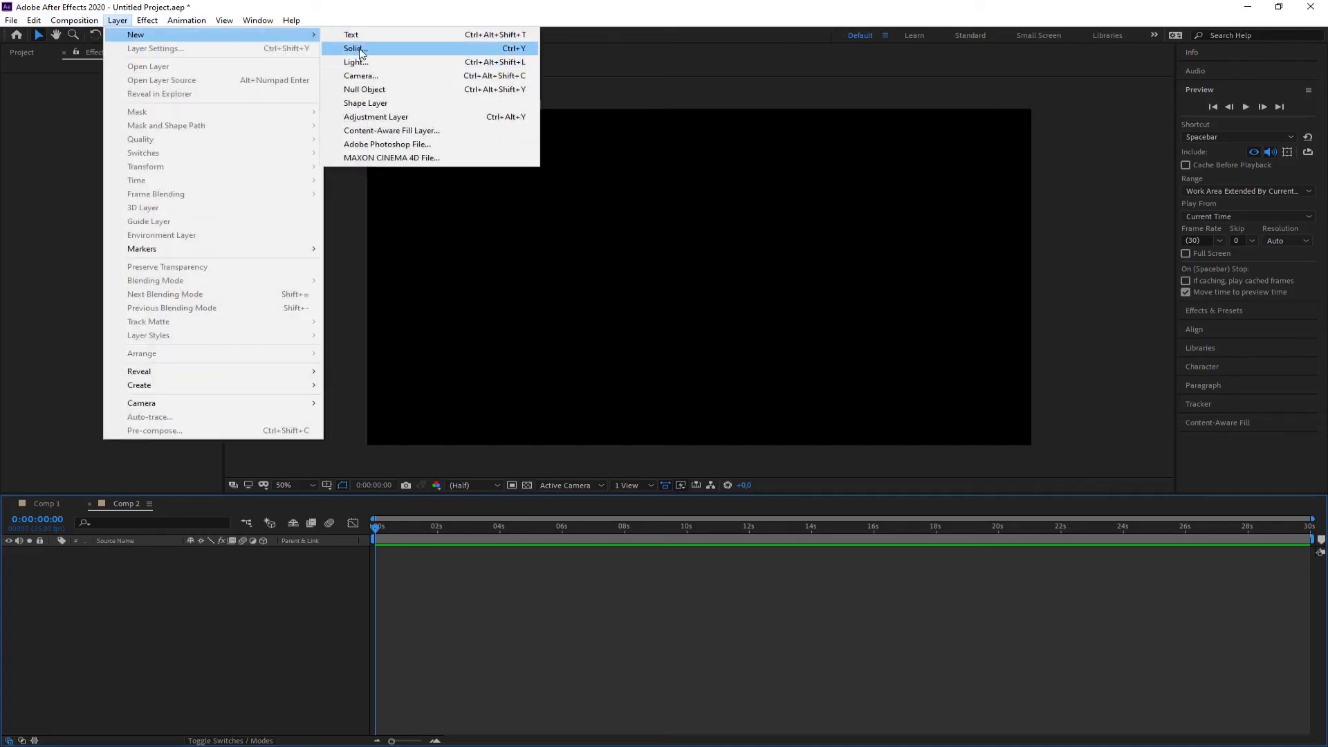
click(359, 49)
click(341, 422)
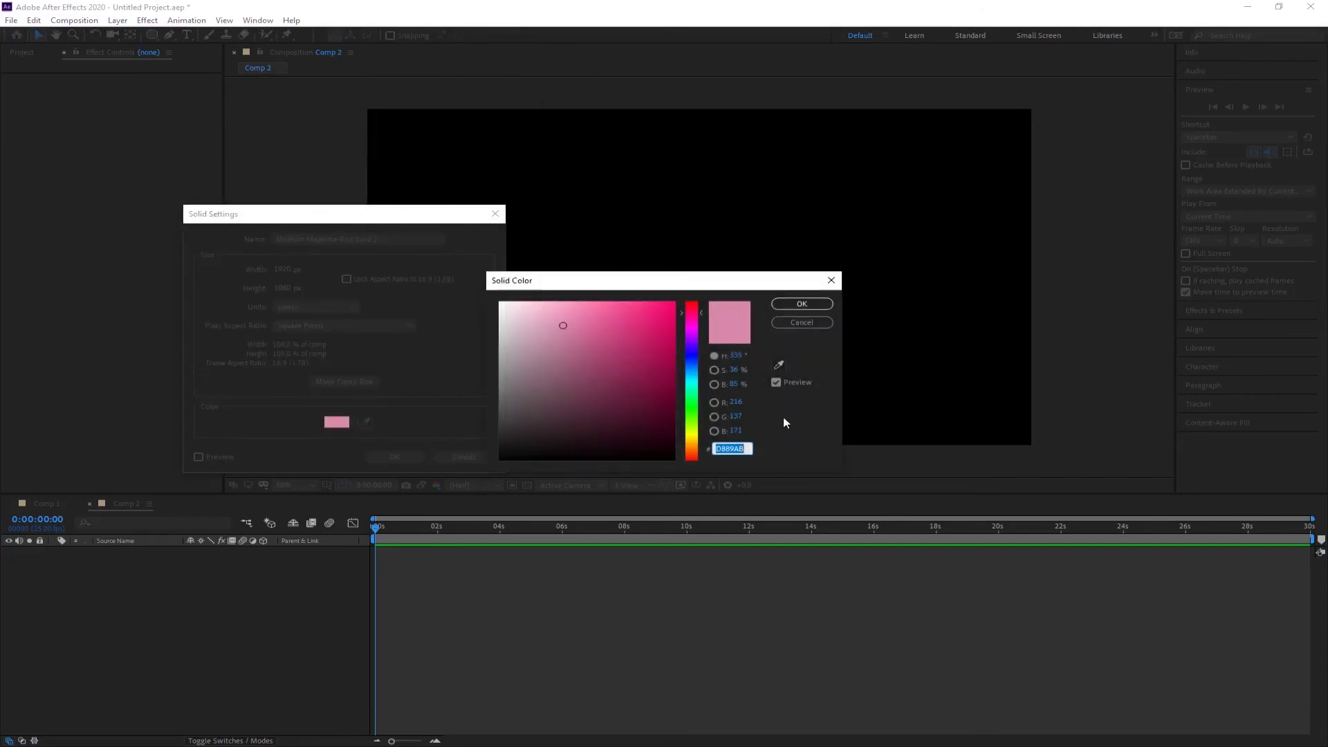
drag(691, 394, 691, 439)
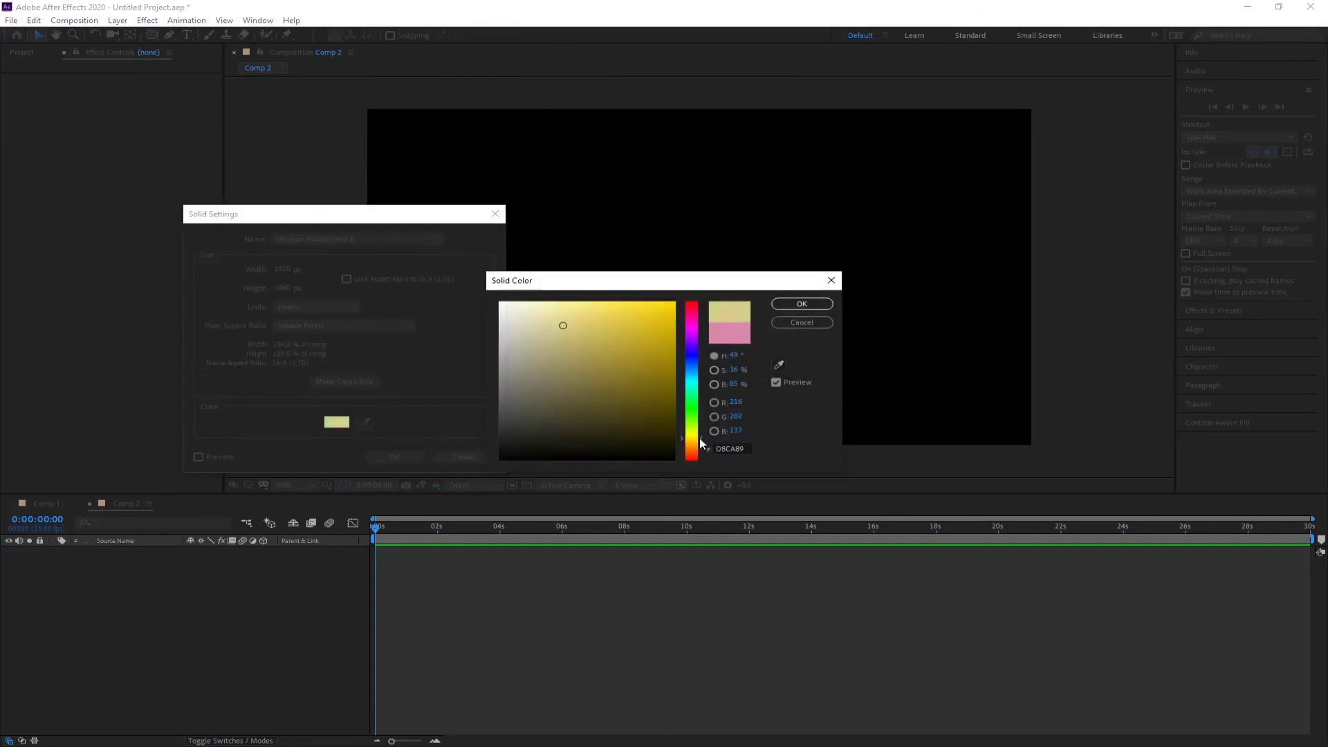
drag(670, 384, 681, 294)
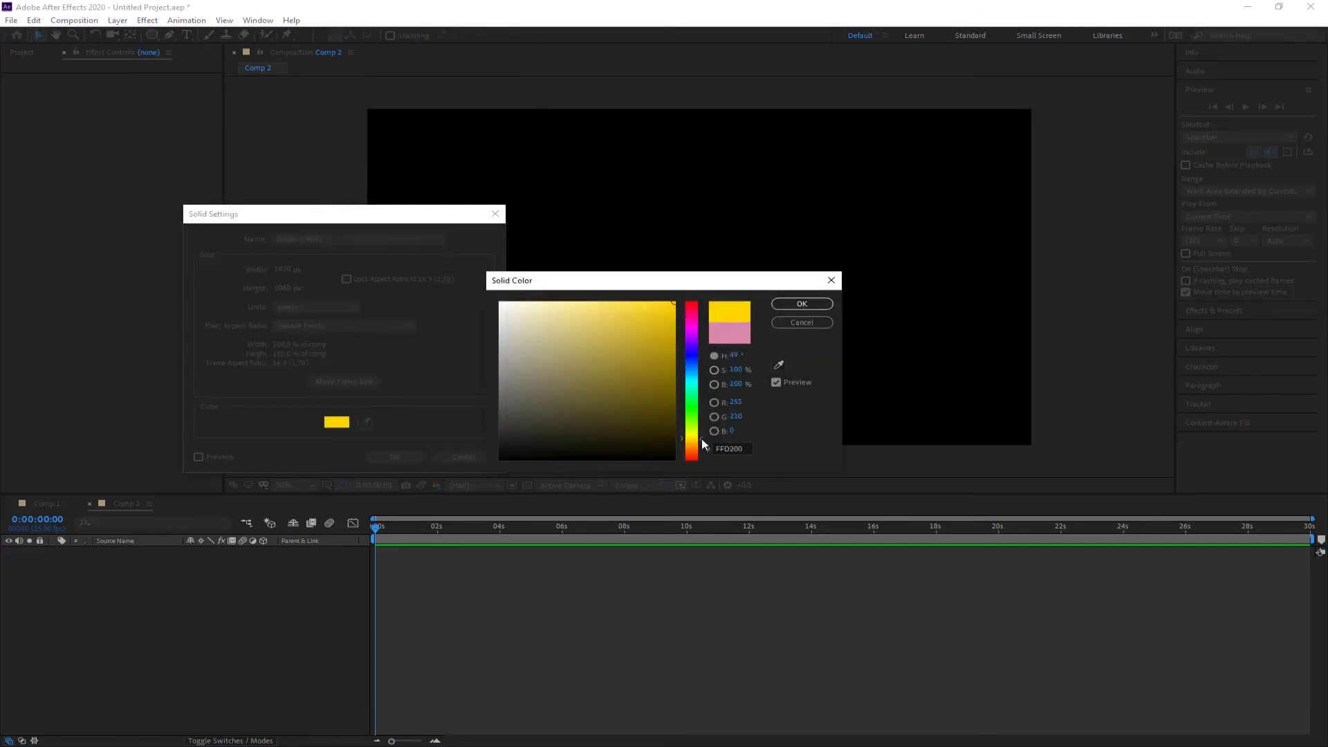
drag(702, 441, 702, 445)
click(801, 305)
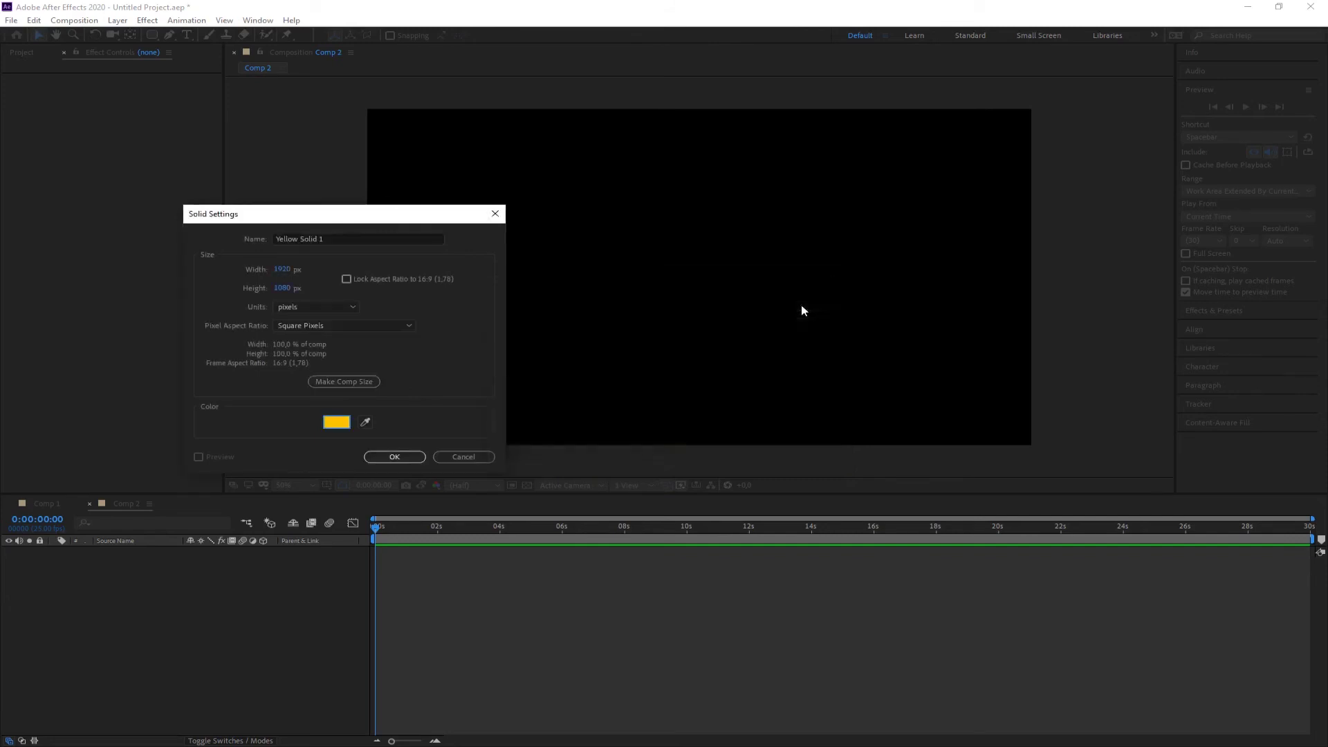
click(367, 459)
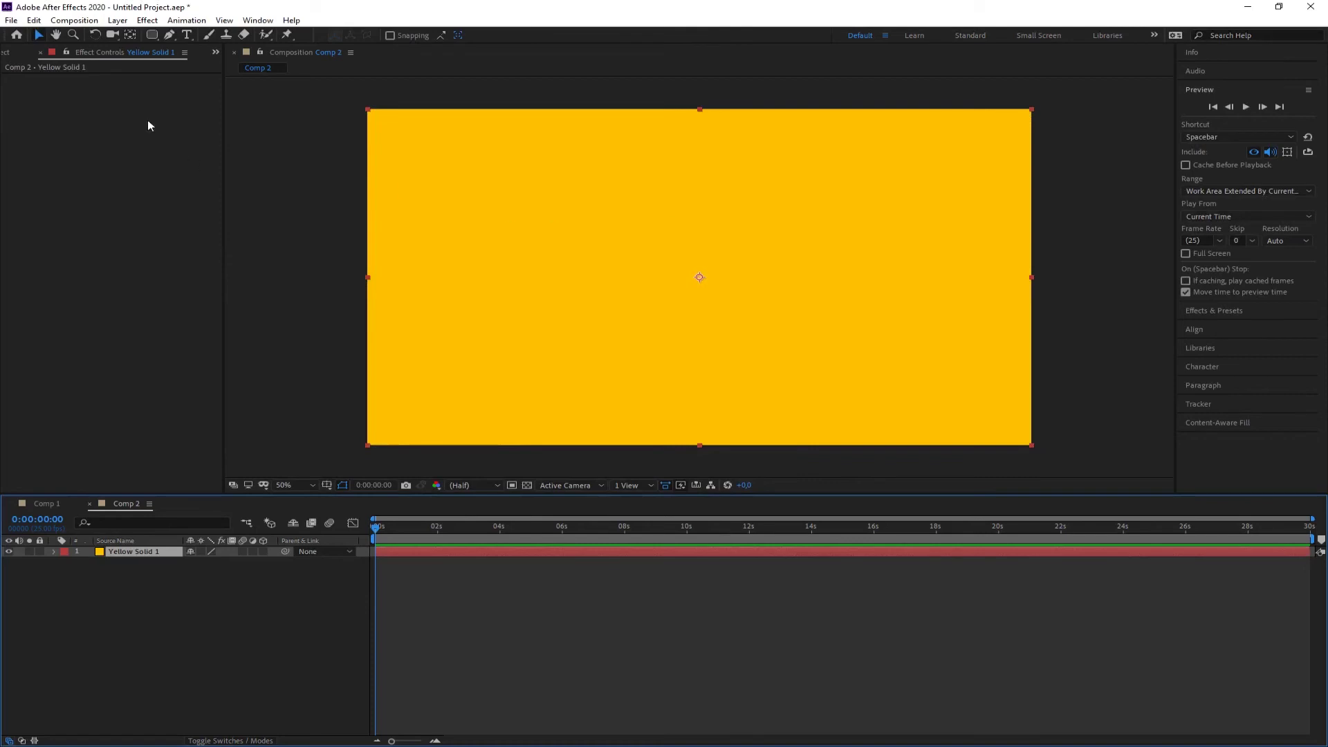
Mask the yellow solid with the Pen tool into a four-point needle, with a long upper tip and short lower tip around the centre.
click(168, 35)
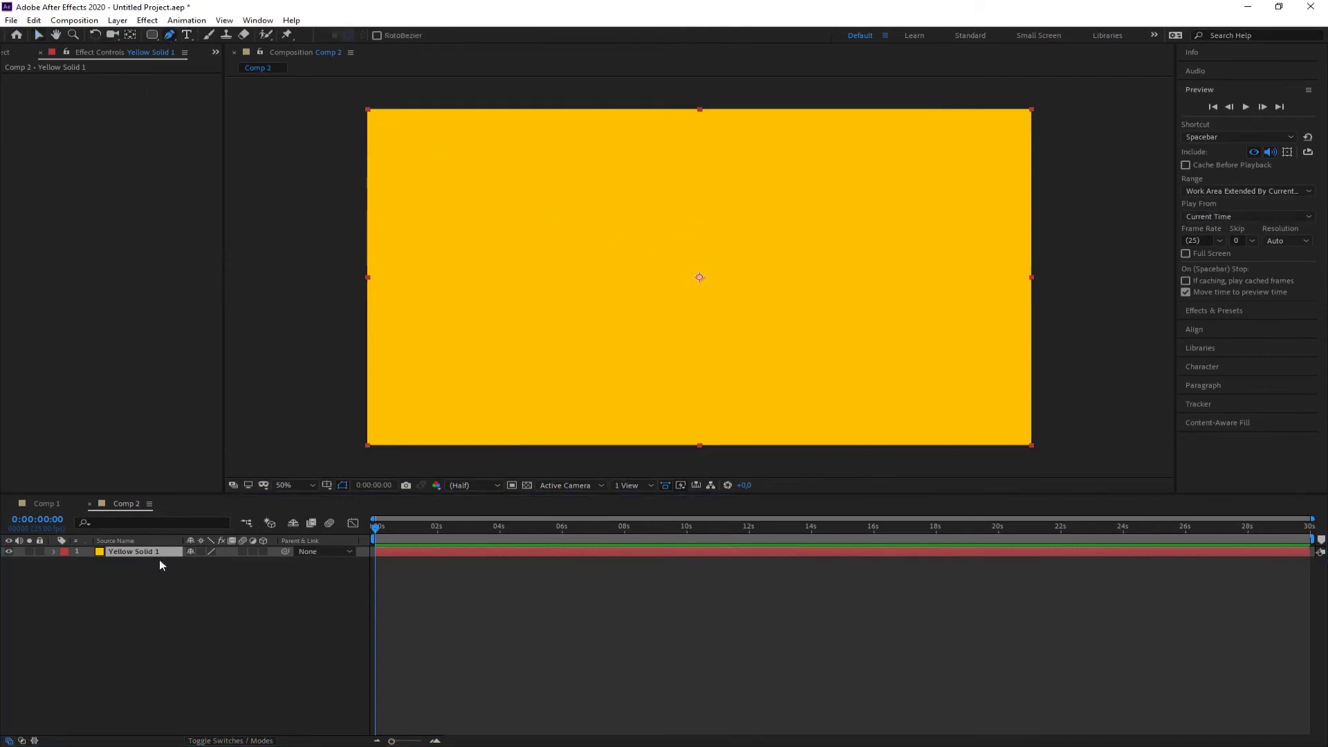
click(696, 166)
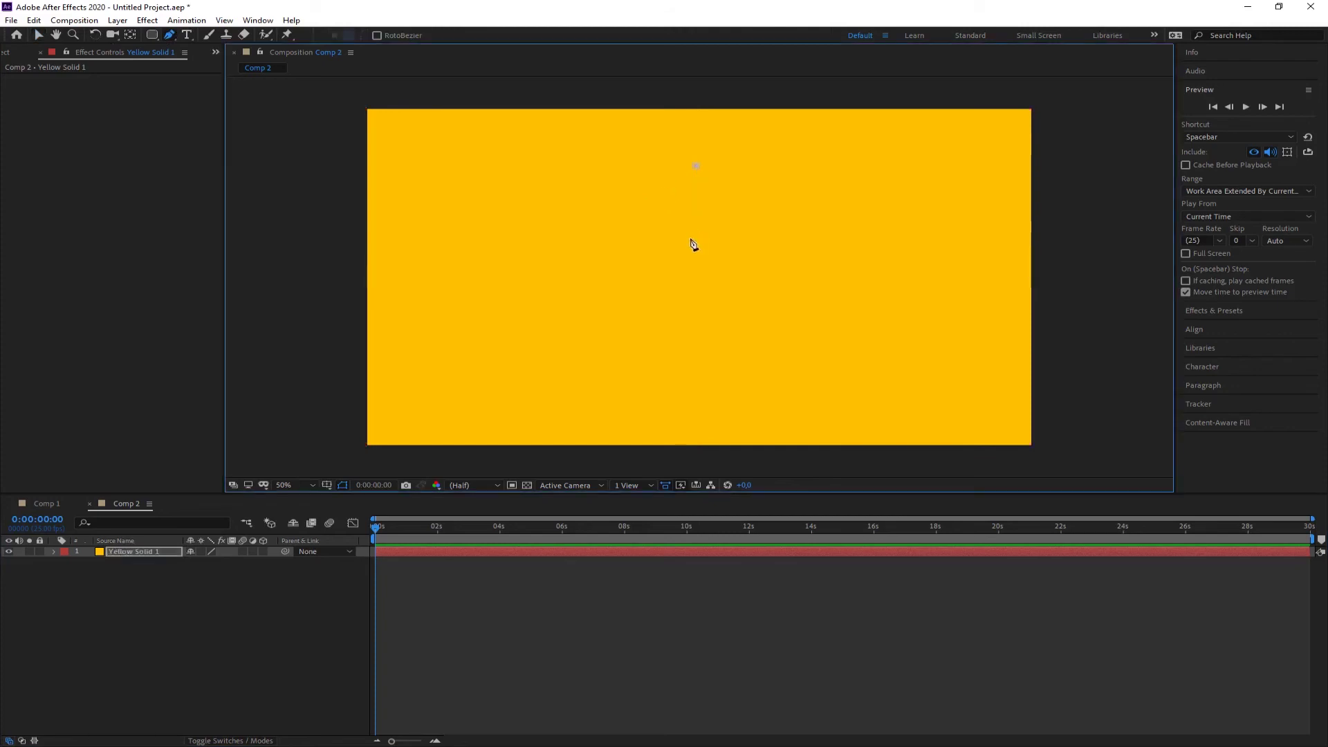
click(698, 301)
click(712, 278)
click(696, 166)
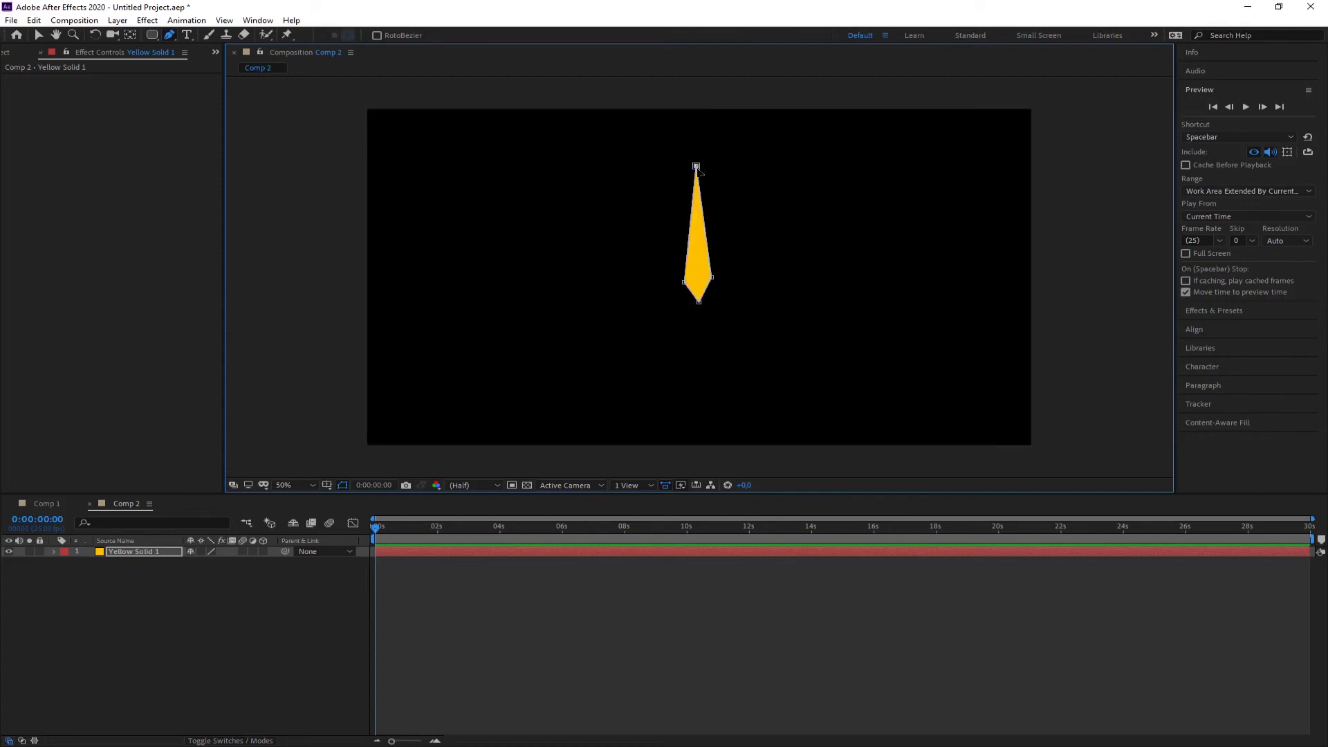
click(190, 622)
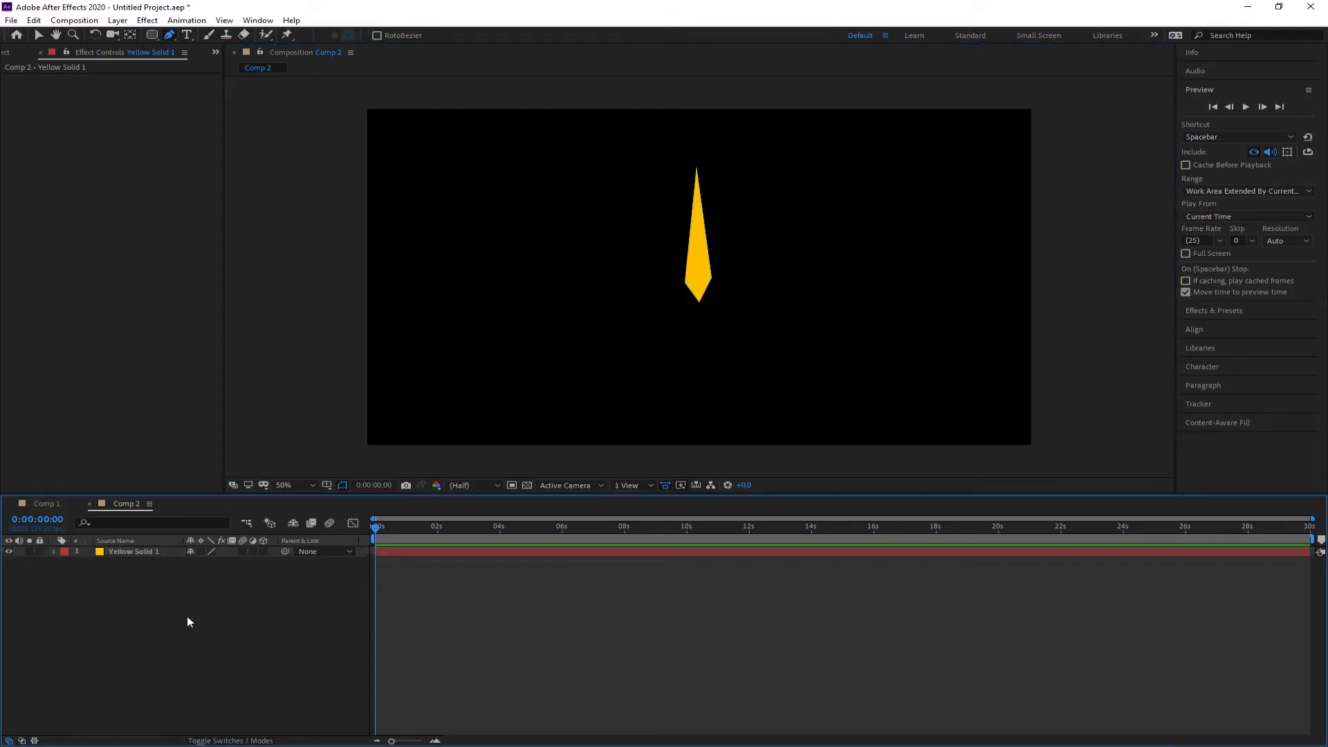
Try rotating the yellow needle about its anchor point, undo the rotation, and collapse and deselect the layer.
click(126, 551)
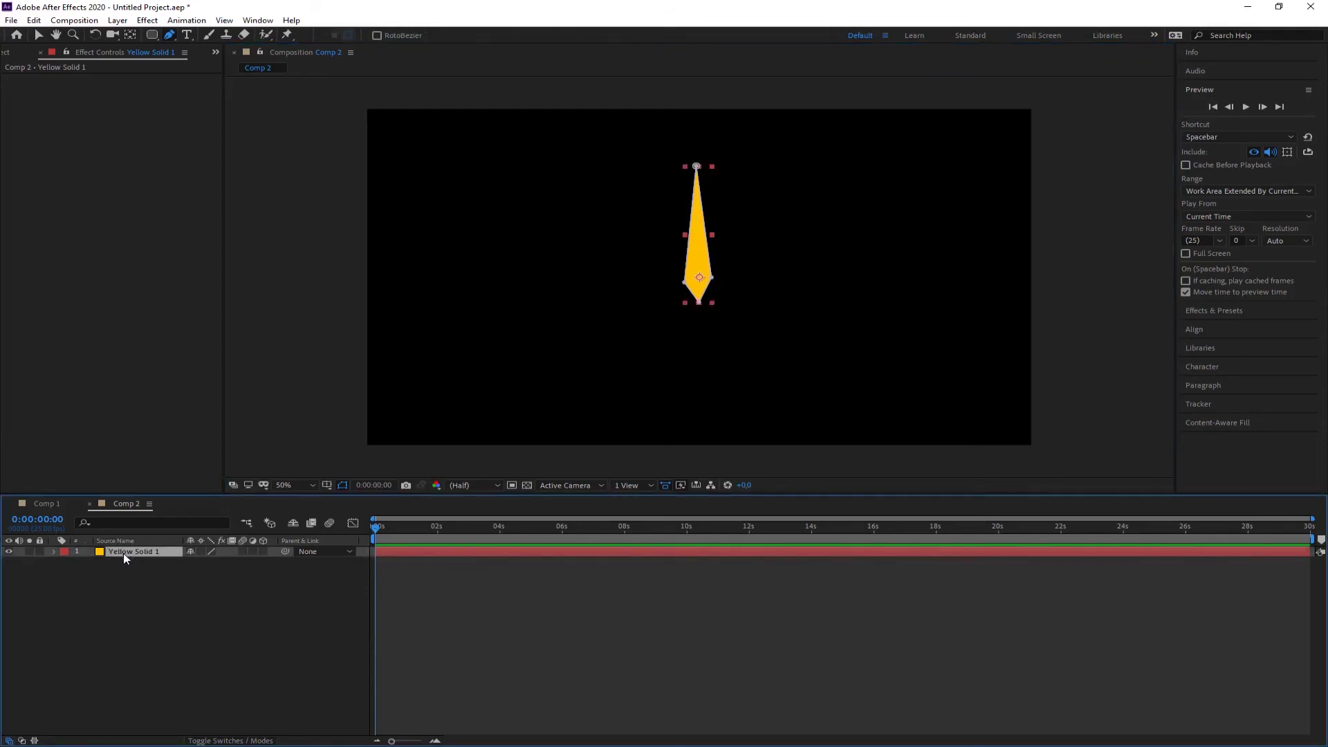
key(r)
mouse_move(204, 561)
mouse_down()
mouse_move(231, 562)
mouse_move(183, 562)
mouse_move(243, 561)
mouse_move(214, 563)
mouse_up()
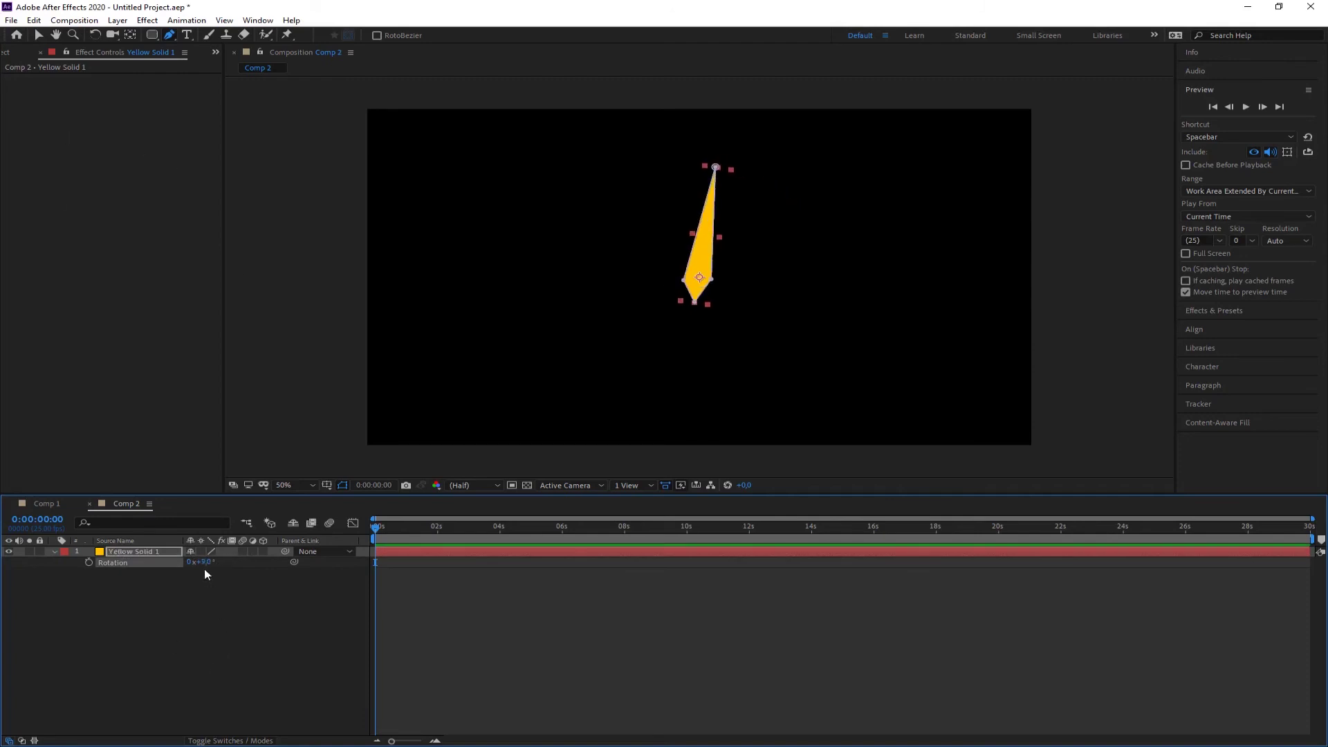
click(34, 20)
click(49, 36)
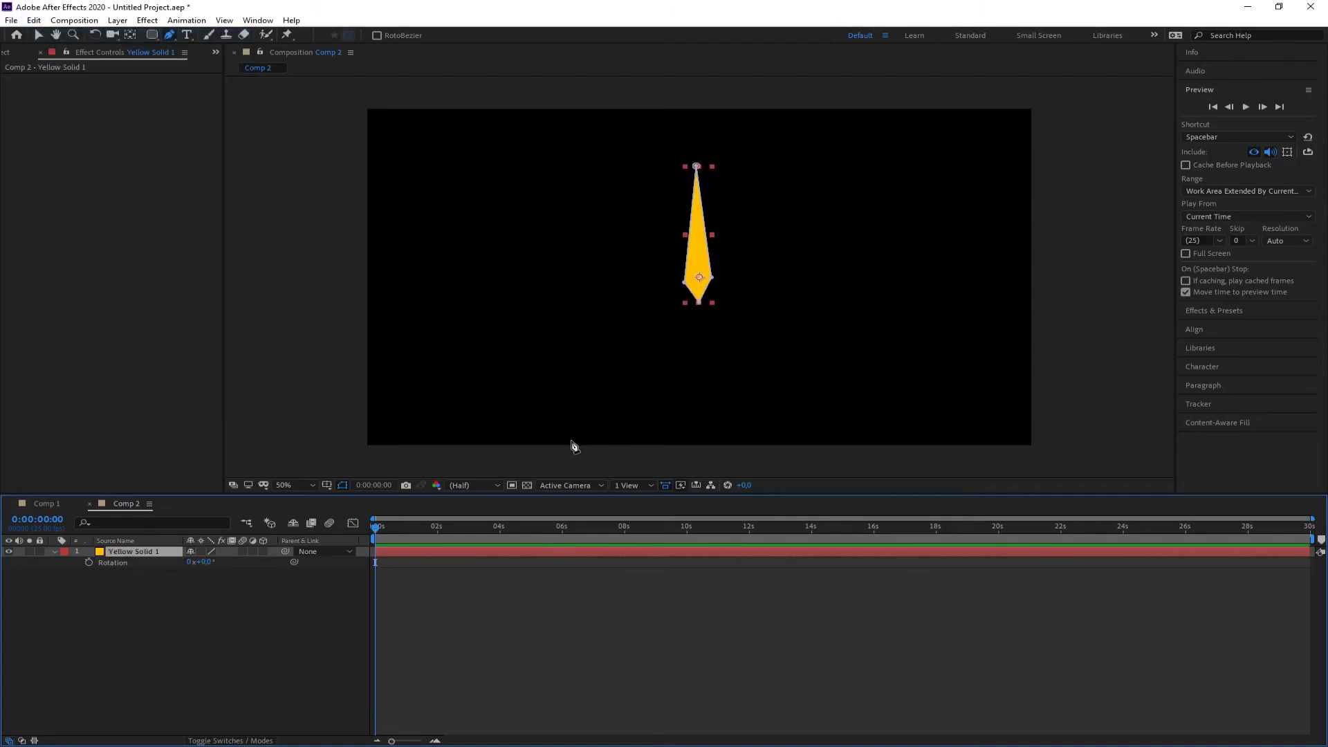
click(53, 551)
click(78, 591)
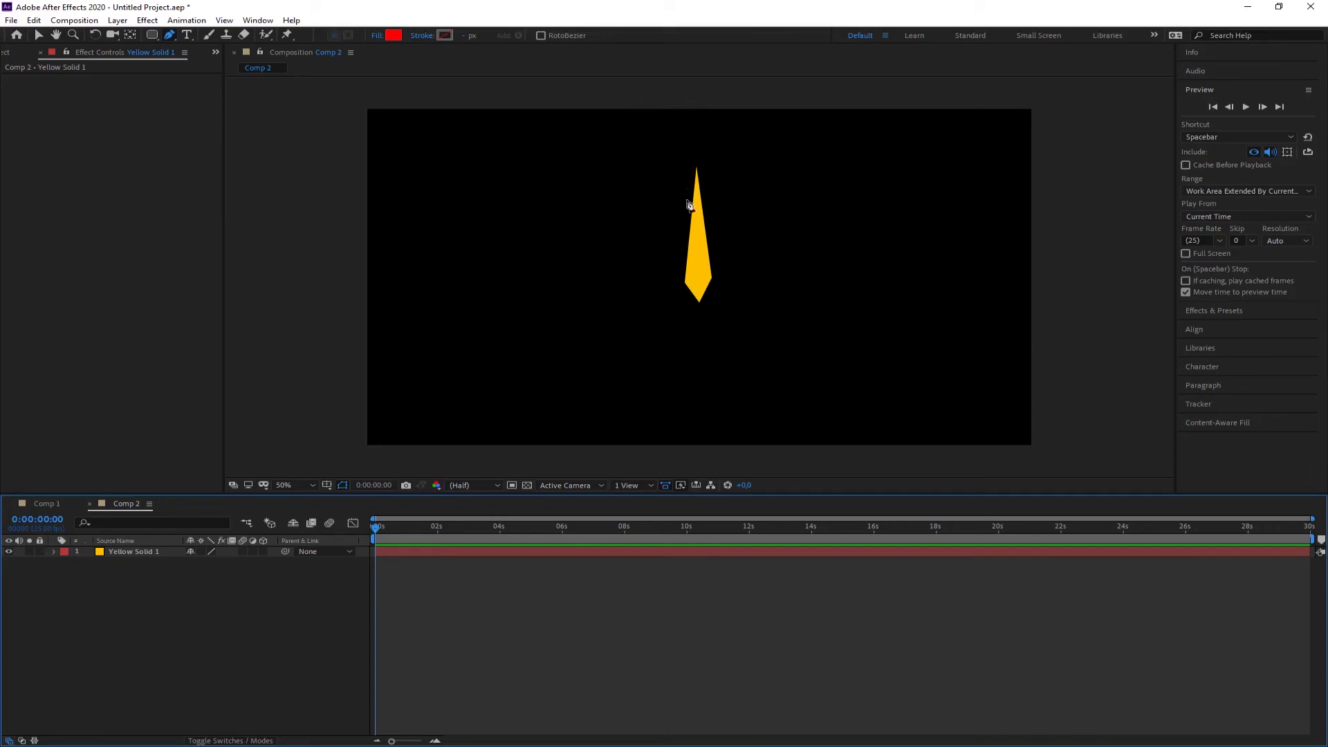
Move the yellow needle down so its base sits below the centre of the composition.
key(v)
click(699, 282)
drag(699, 283, 706, 339)
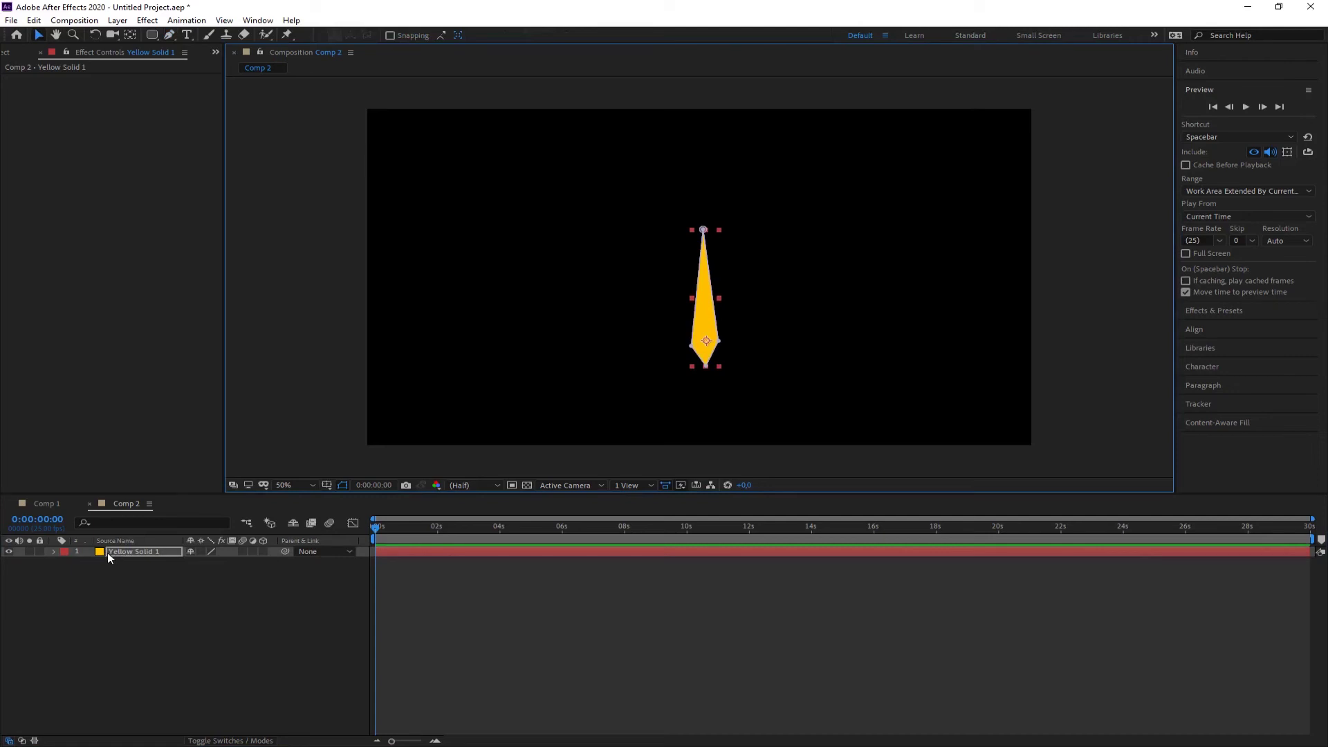
Add the expression wiggle(2,90) to the Rotation of Yellow Solid 1, replacing the default expression.
key(r)
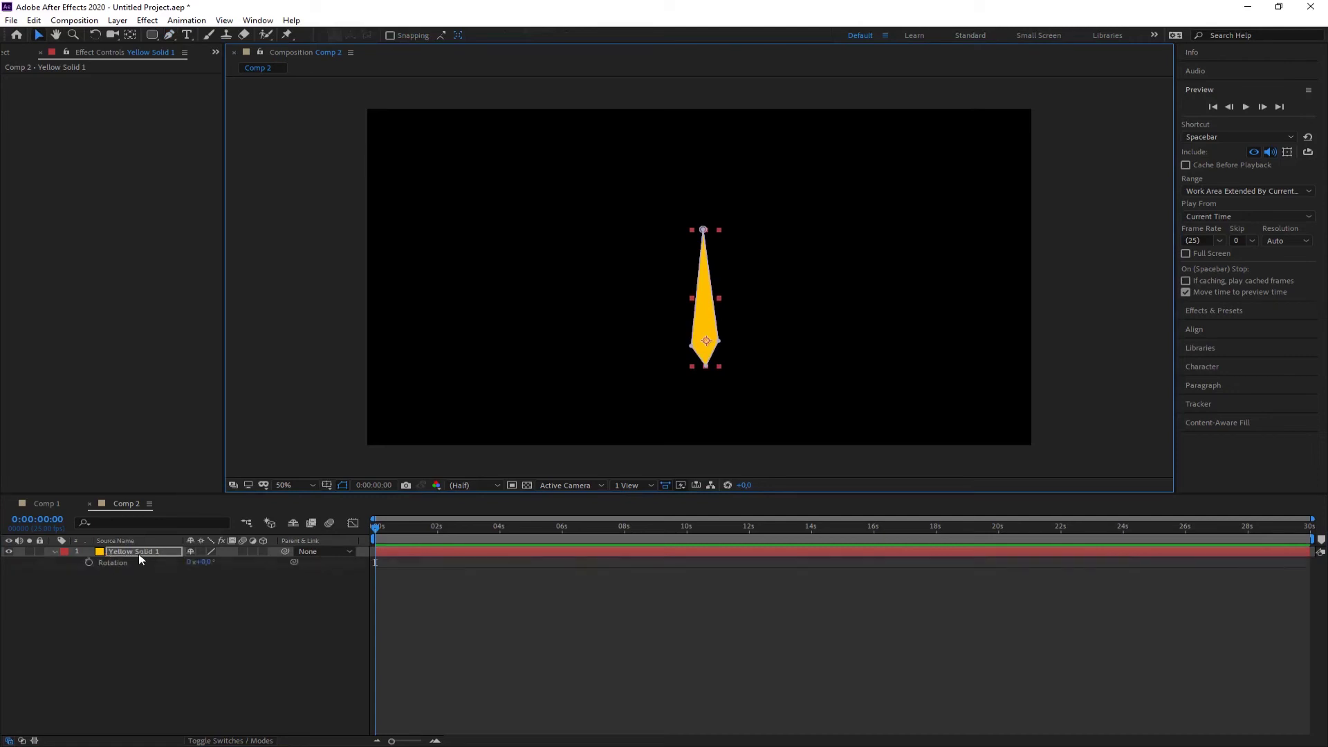
alt+click(88, 563)
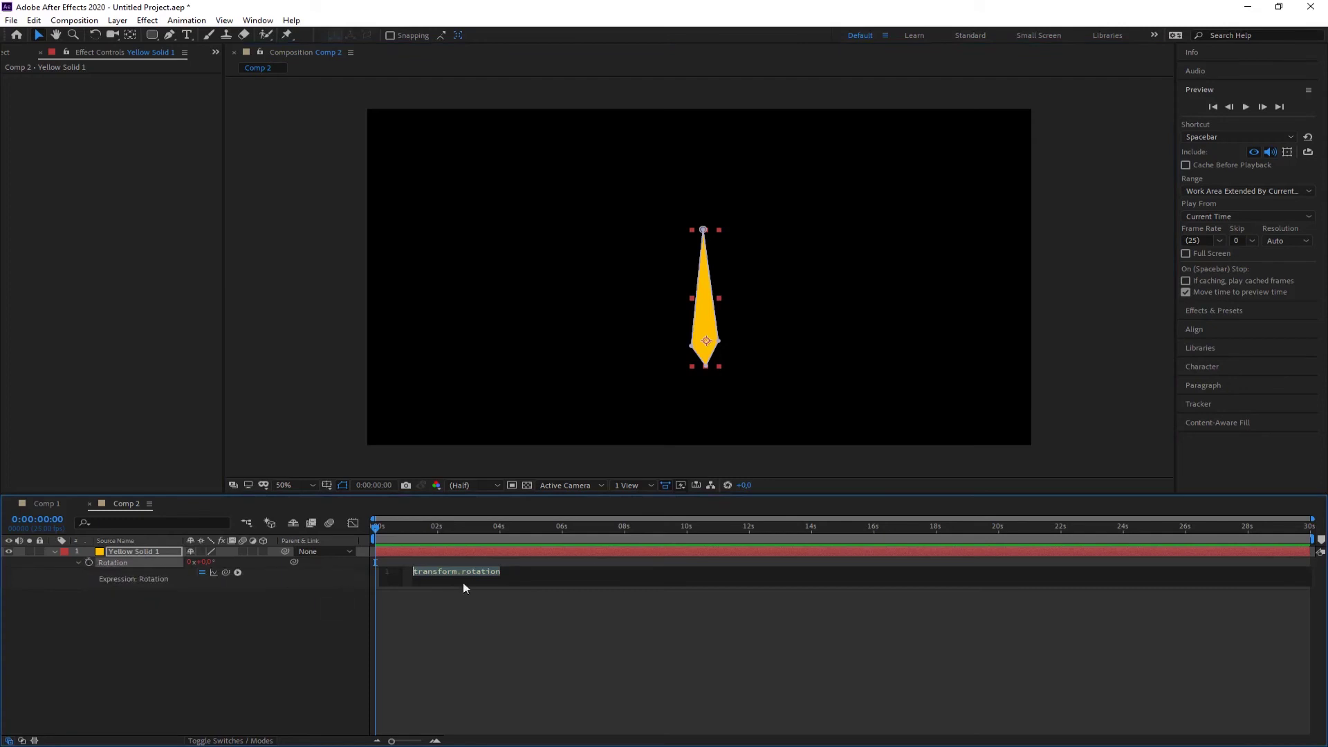
click(520, 576)
key(BackSpace)
key(BackSpace)
key(BackSpace)
key(BackSpace)
key(BackSpace)
key(BackSpace)
key(BackSpace)
key(BackSpace)
key(BackSpace)
key(BackSpace)
key(BackSpace)
key(BackSpace)
key(BackSpace)
key(BackSpace)
key(BackSpace)
key(BackSpace)
key(BackSpace)
key(BackSpace)
text(wiggle)
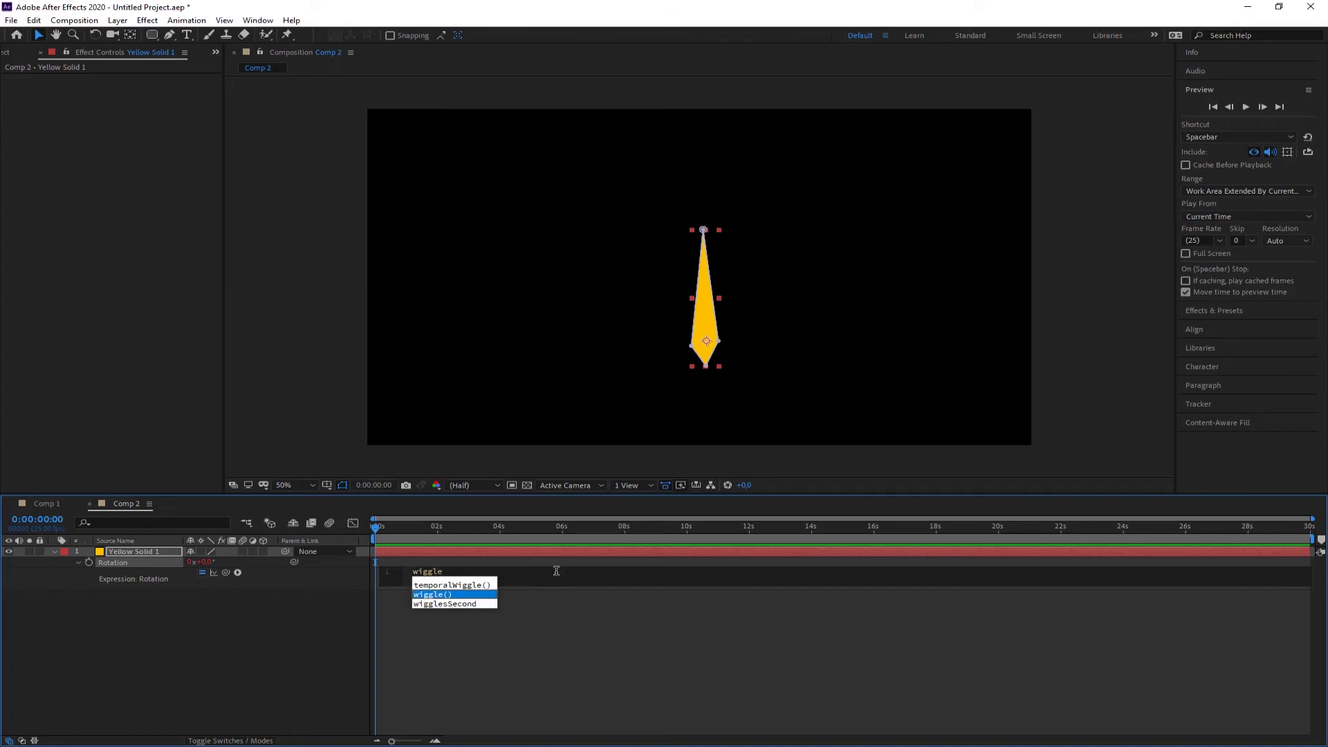
key(Return)
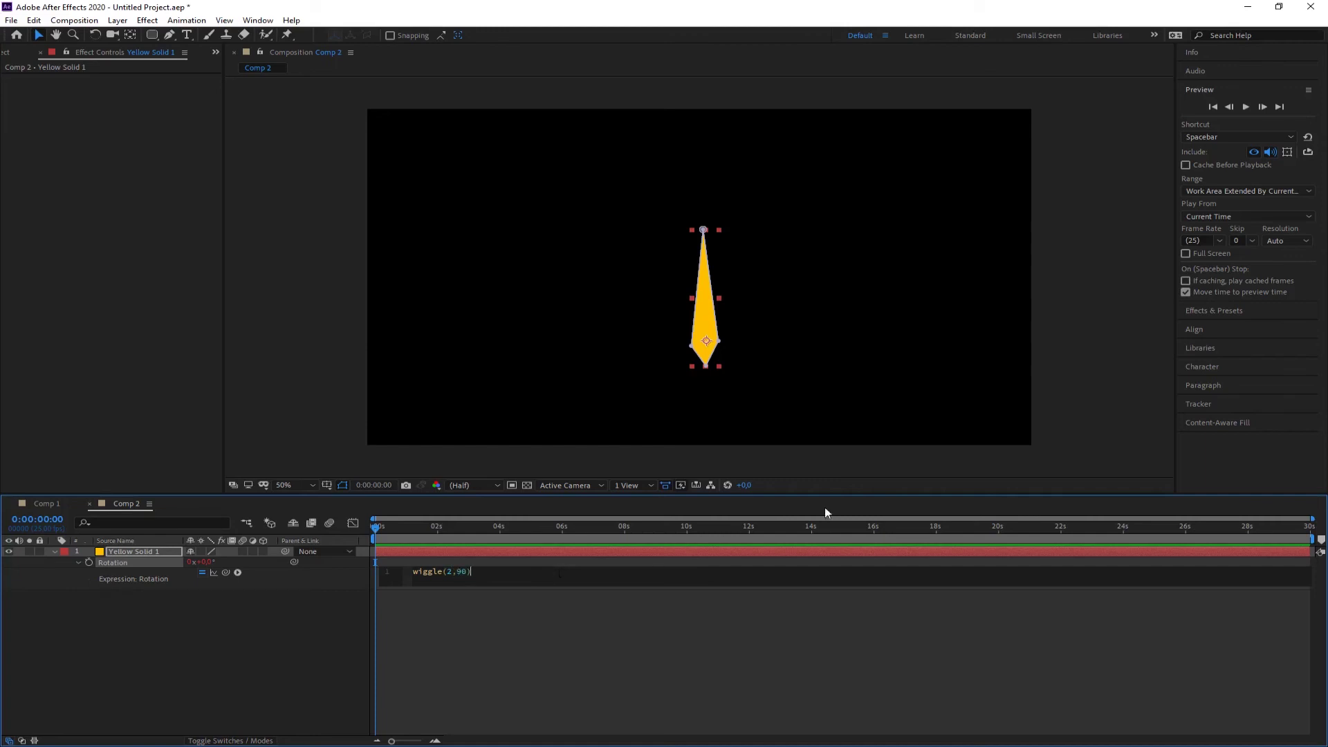
Scrub to 0:00:01:15 to preview the needle's wiggle, and open its Rotation expression for editing.
drag(383, 538, 426, 540)
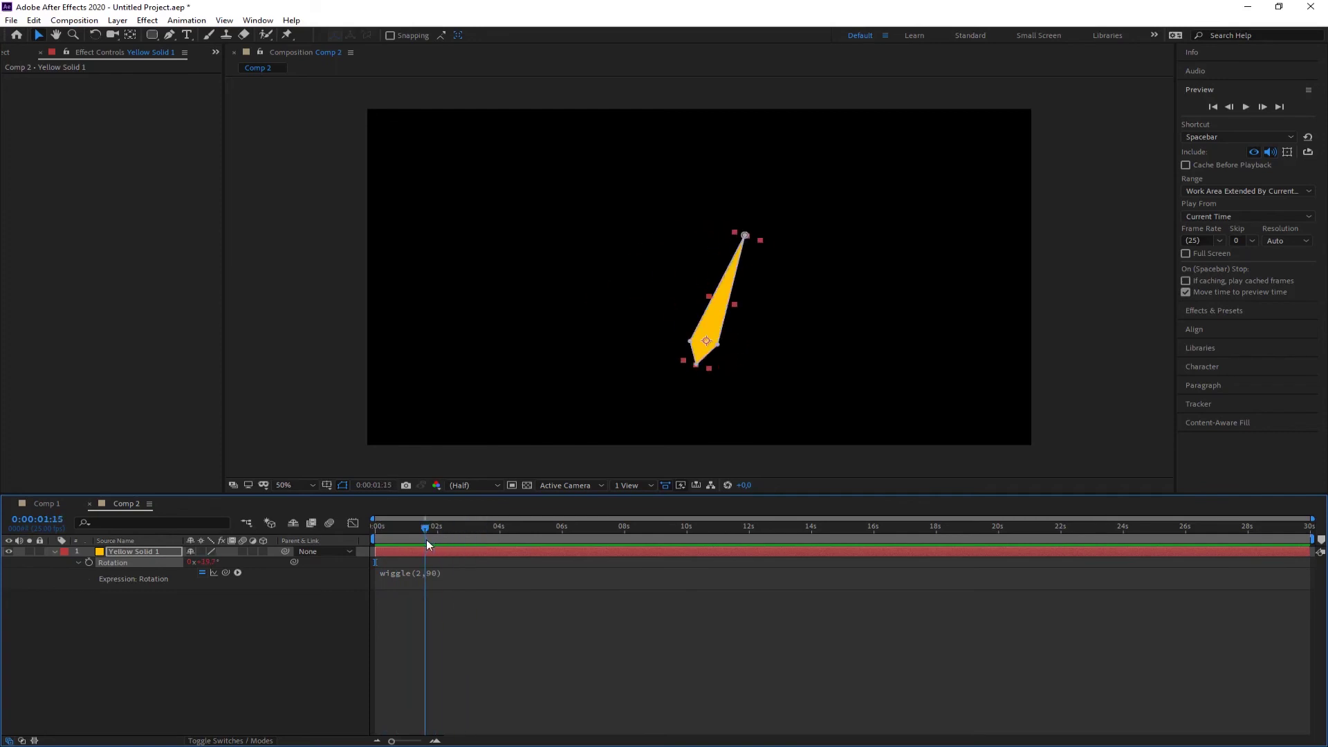
click(420, 577)
click(449, 572)
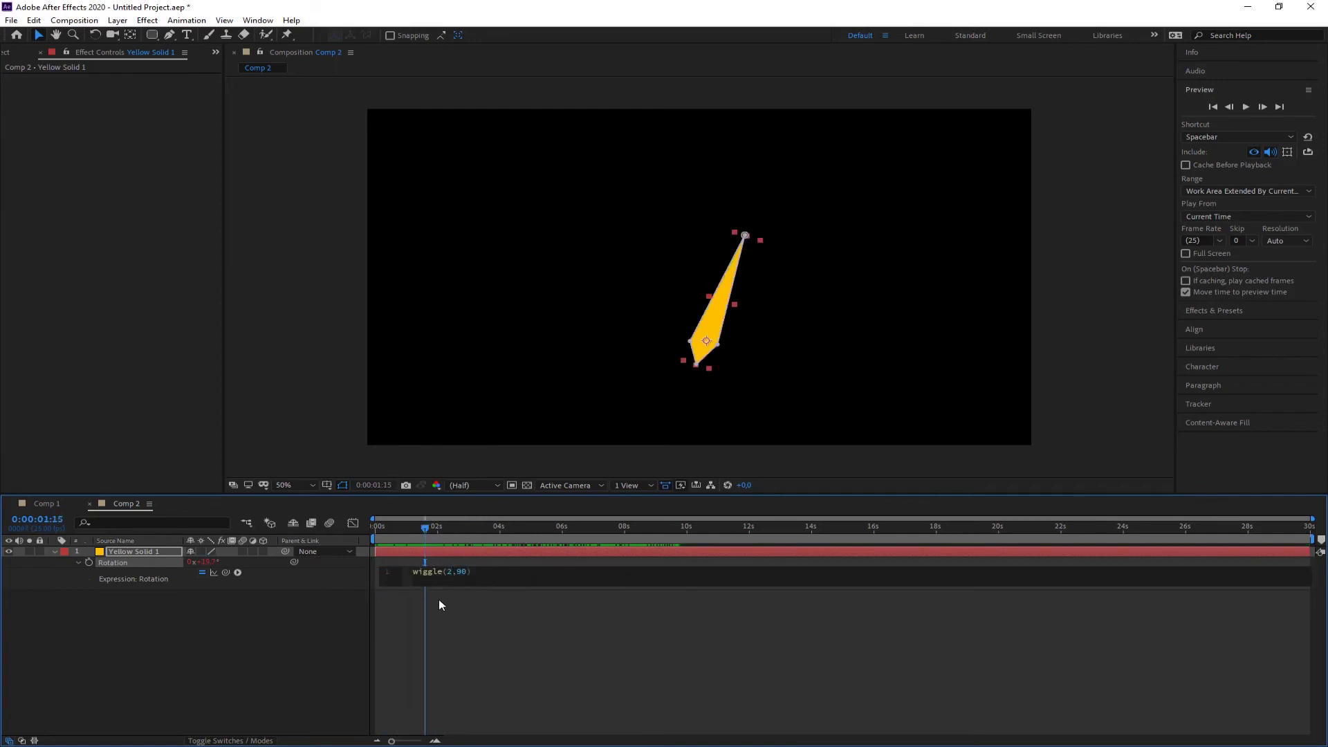
Change the needle's Rotation expression to wiggle(1,90), preview the motion from the start, and return to 0:00:00:00.
click(604, 622)
click(386, 530)
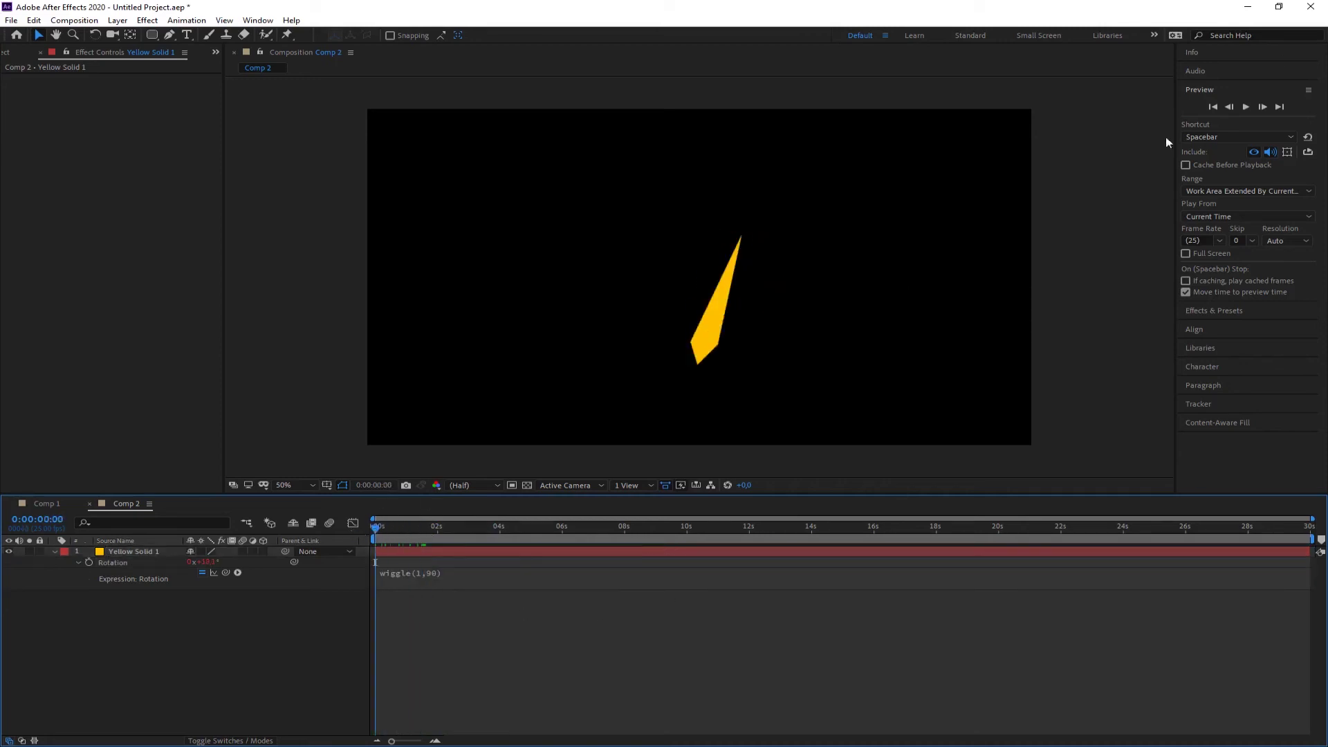
click(1246, 108)
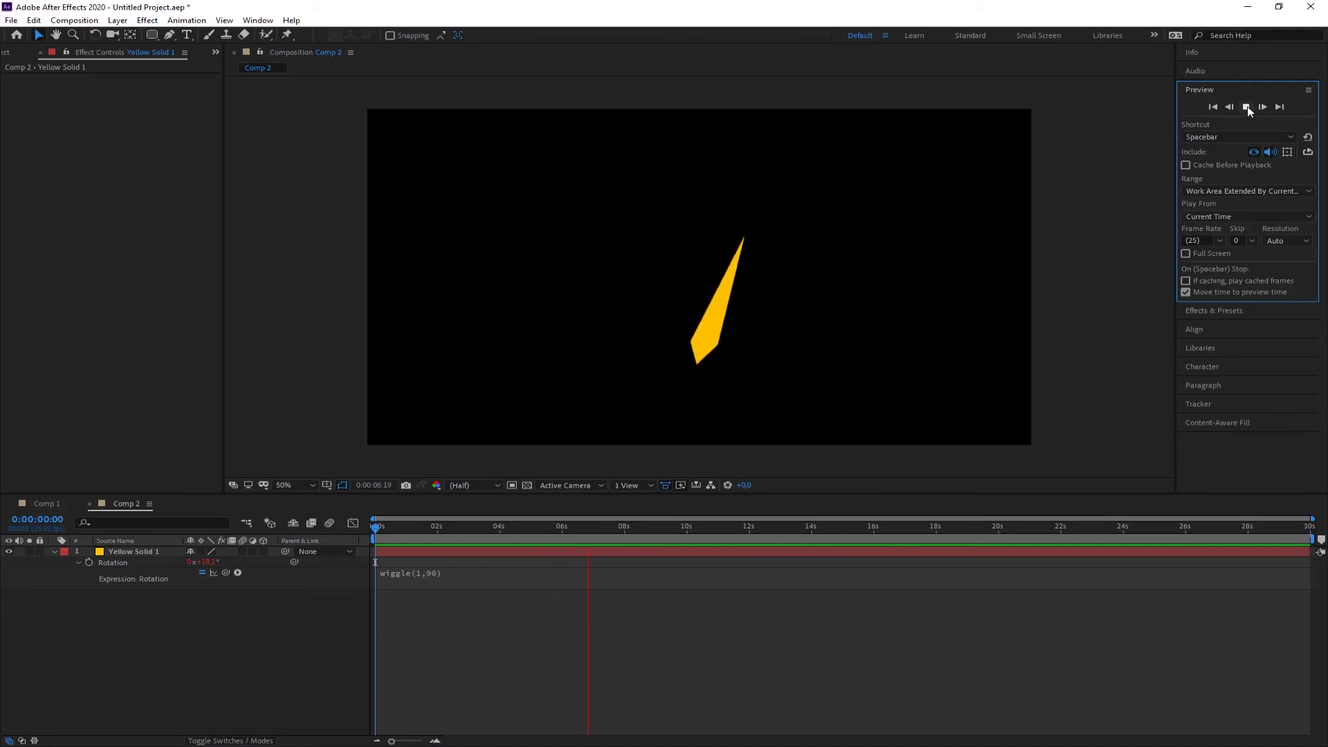
click(1247, 108)
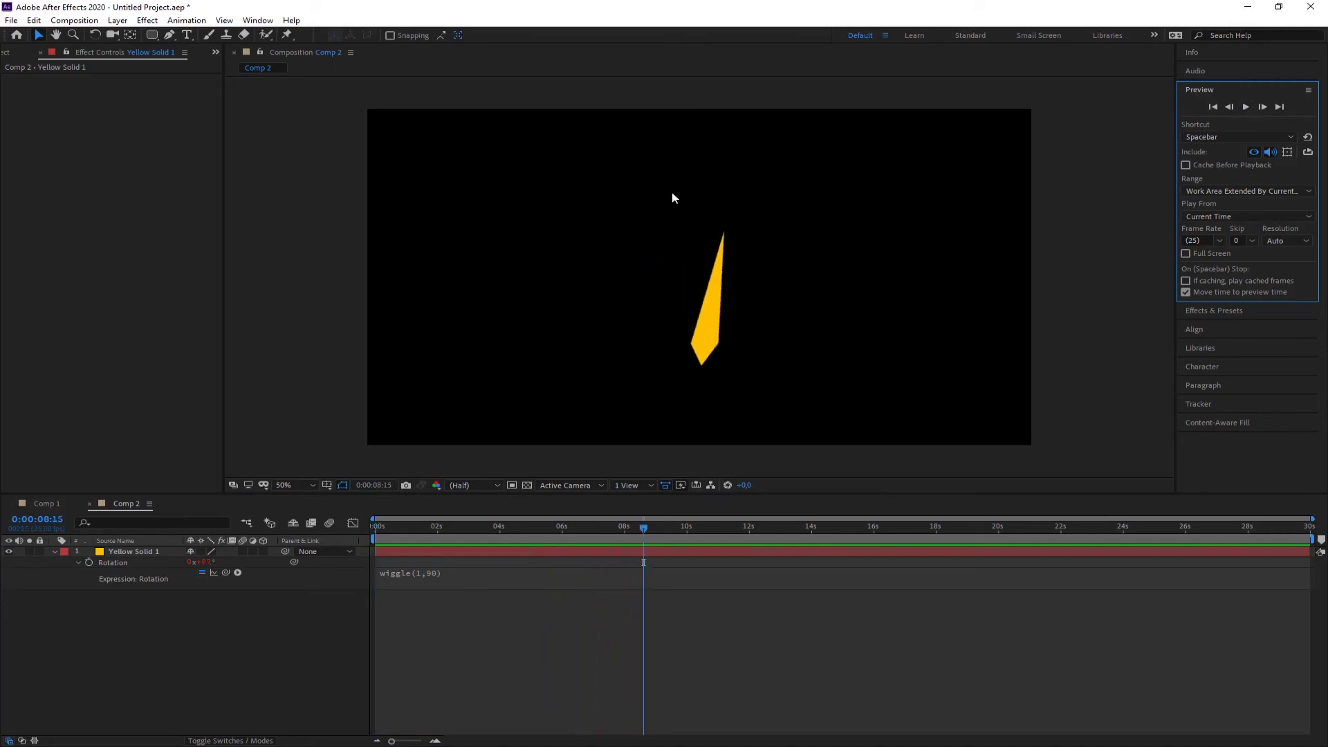
drag(641, 529, 375, 529)
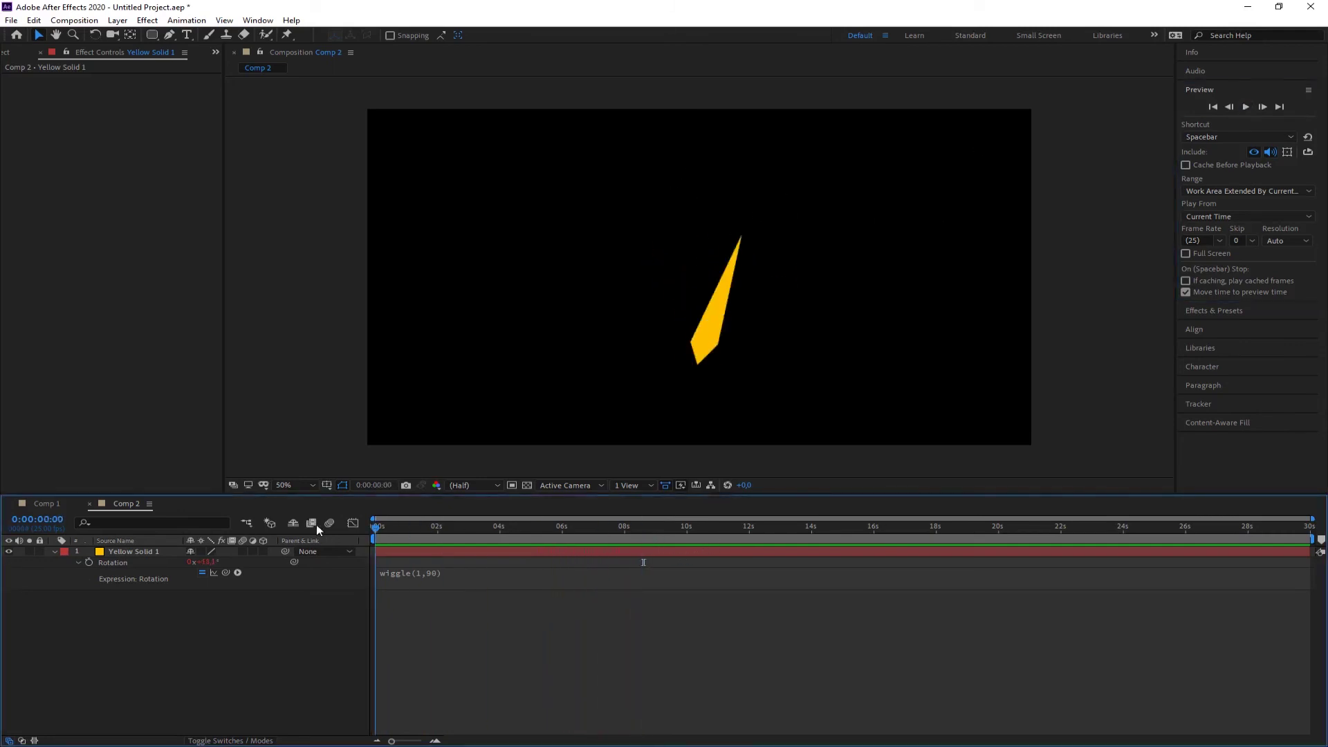
Activate the Text tool and set the text fill colour to yellow FFCC00.
click(745, 242)
click(357, 438)
click(186, 36)
click(1295, 188)
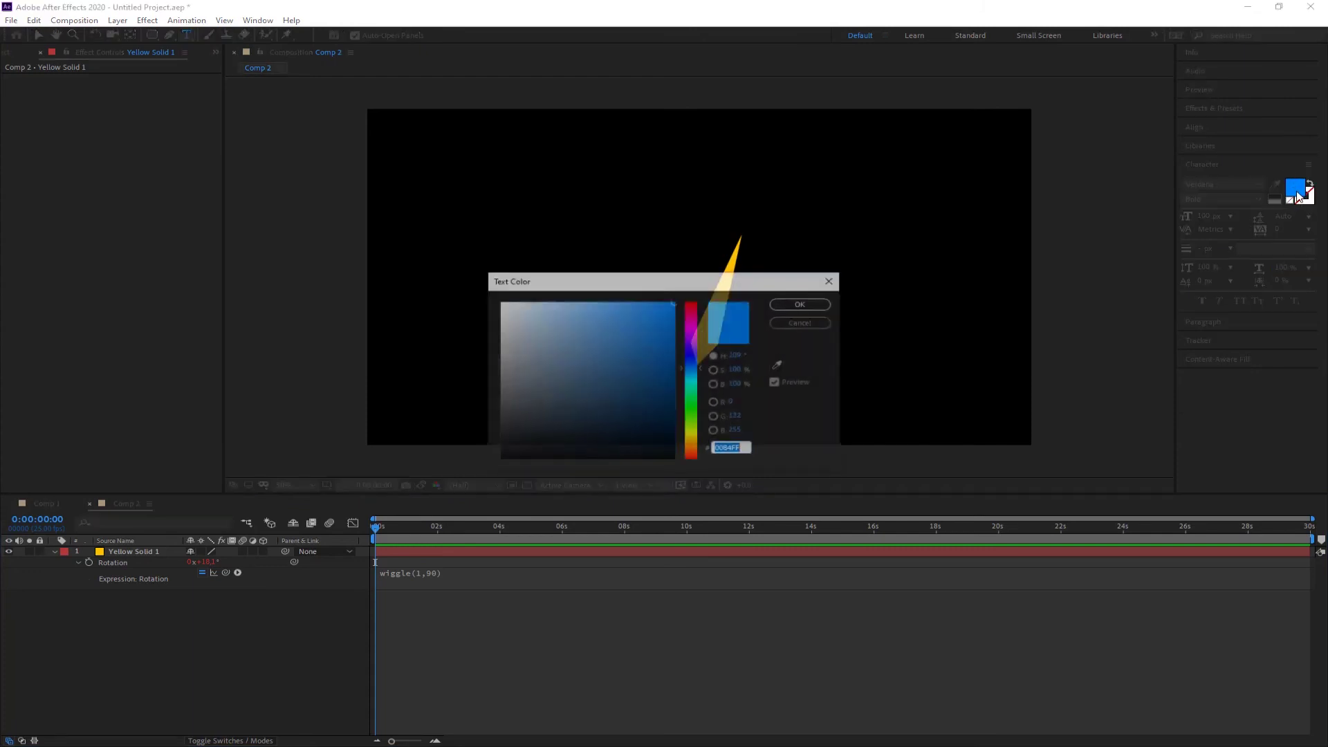
click(695, 440)
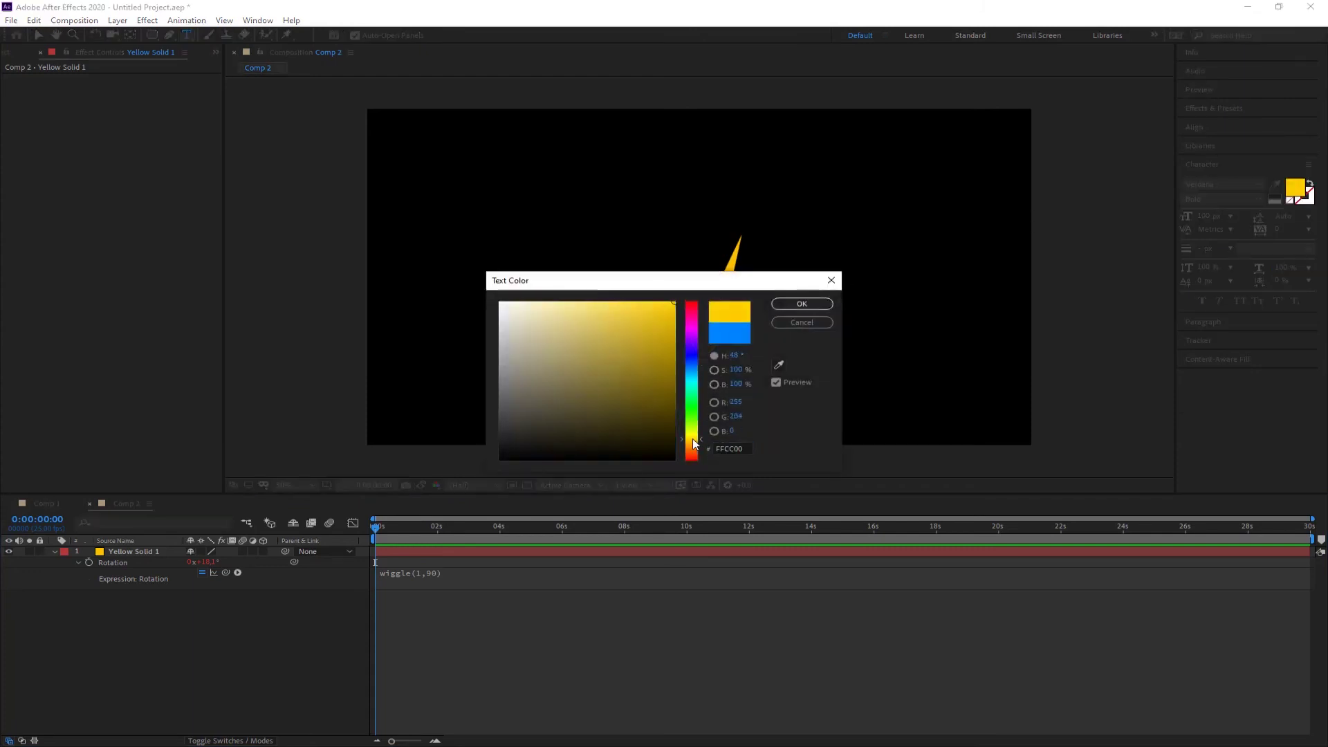
click(801, 304)
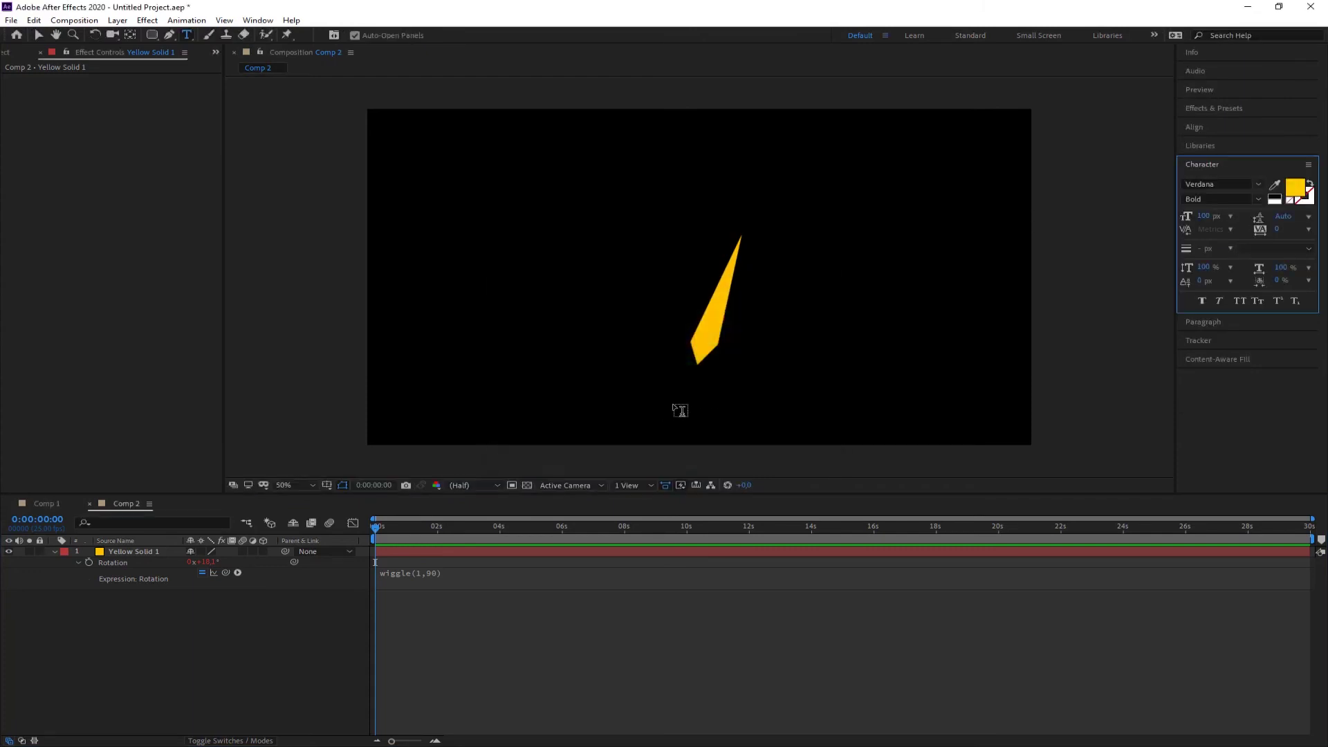
Add a text layer reading "dgh" below the needle and centre-align its paragraph.
click(677, 408)
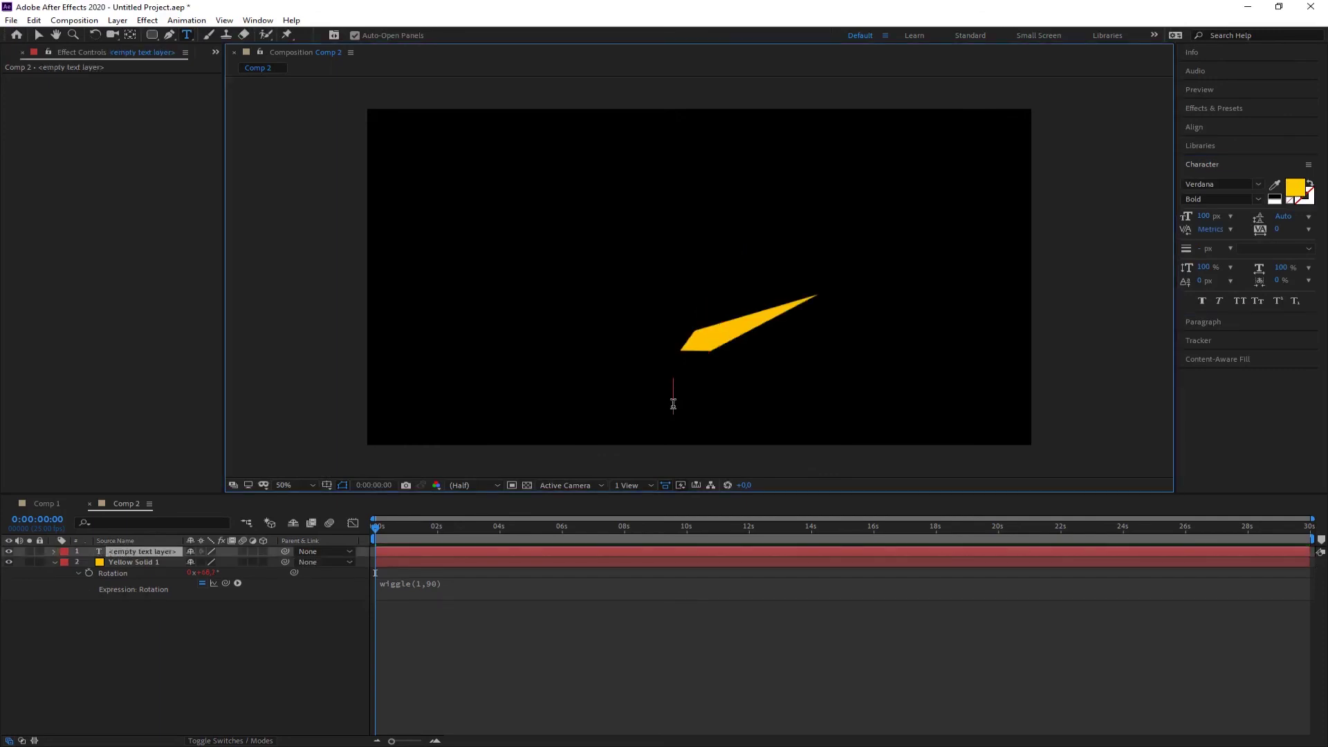
text(dgh)
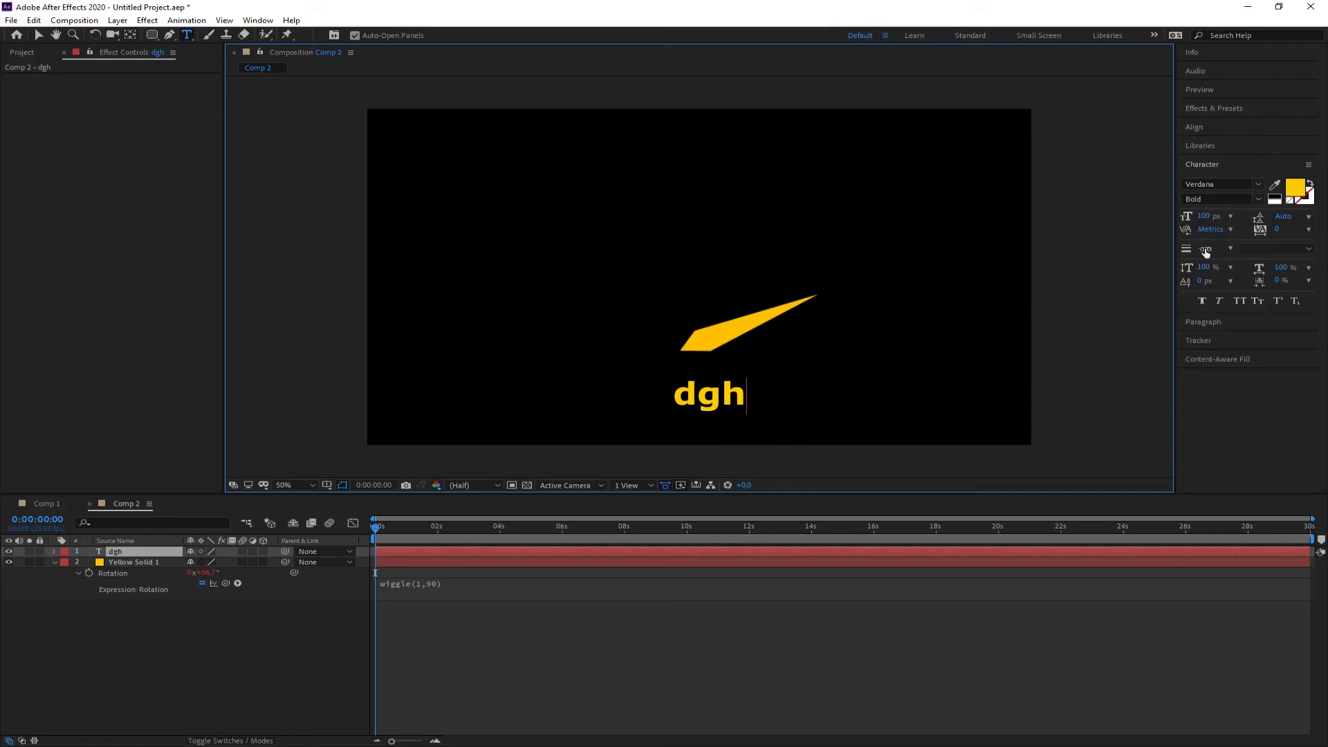
key(Escape)
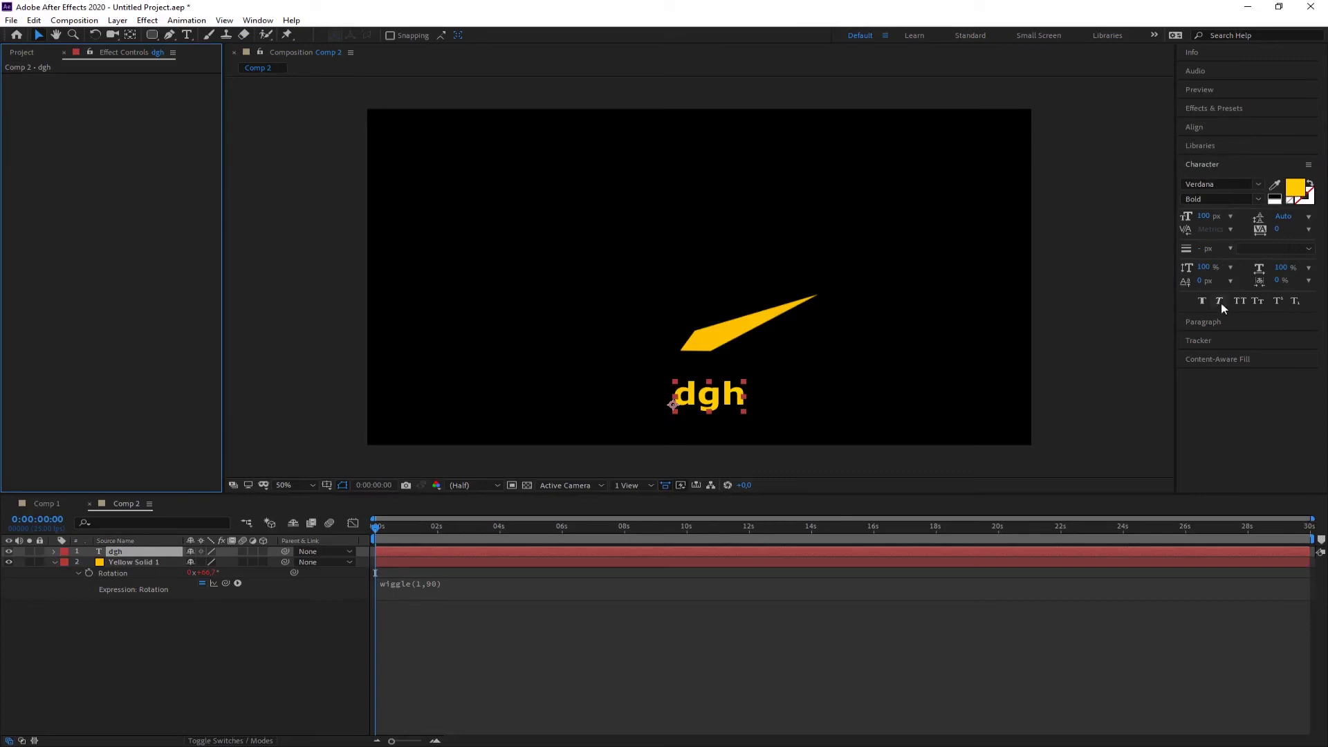
click(1209, 320)
click(1206, 202)
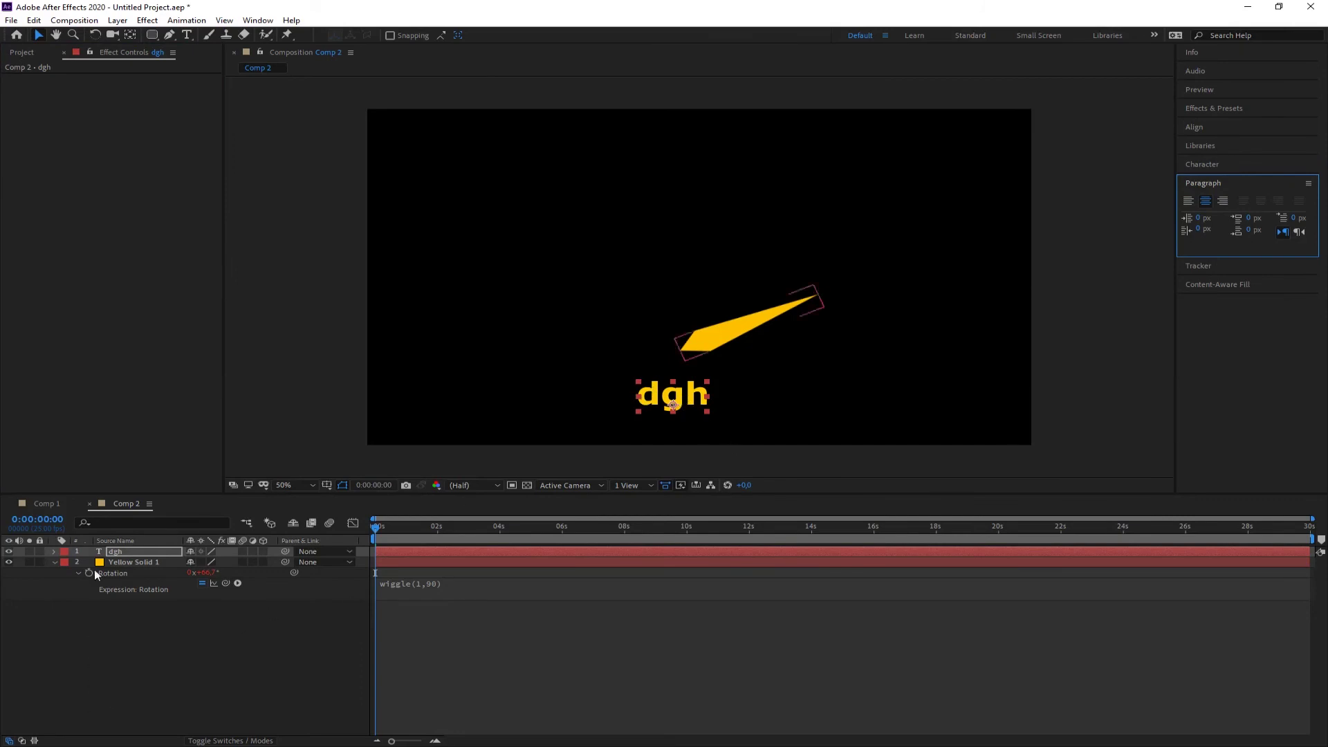
Link the dgh layer's Source Text to the Rotation of Yellow Solid 1 with the property pick whip.
click(54, 551)
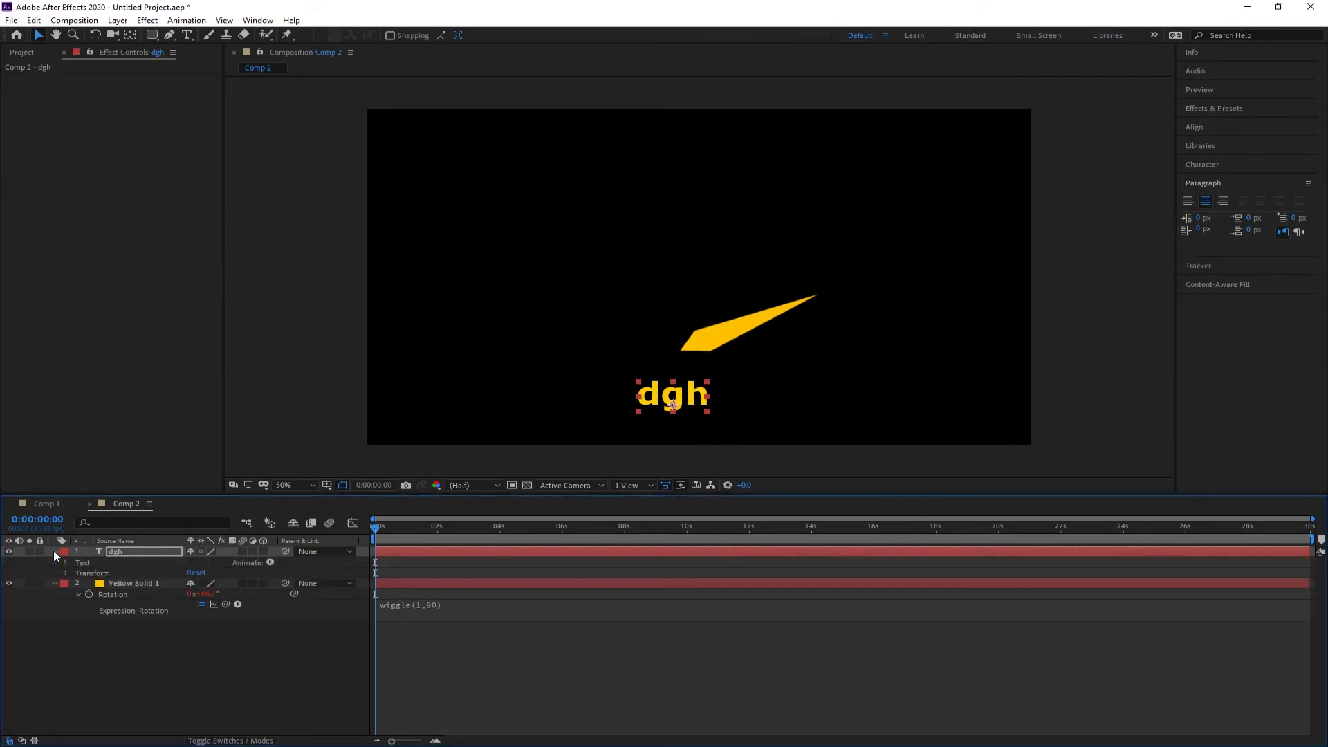
click(65, 563)
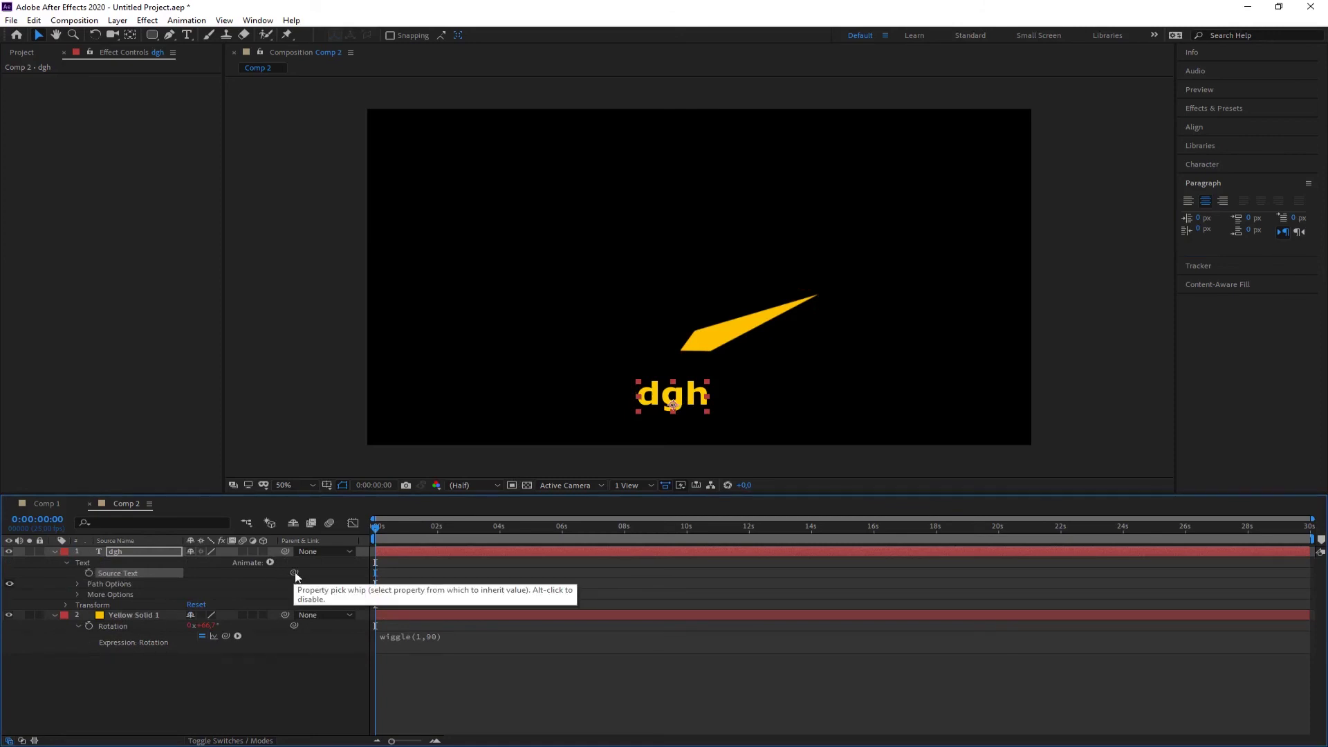
drag(295, 573, 131, 625)
click(78, 572)
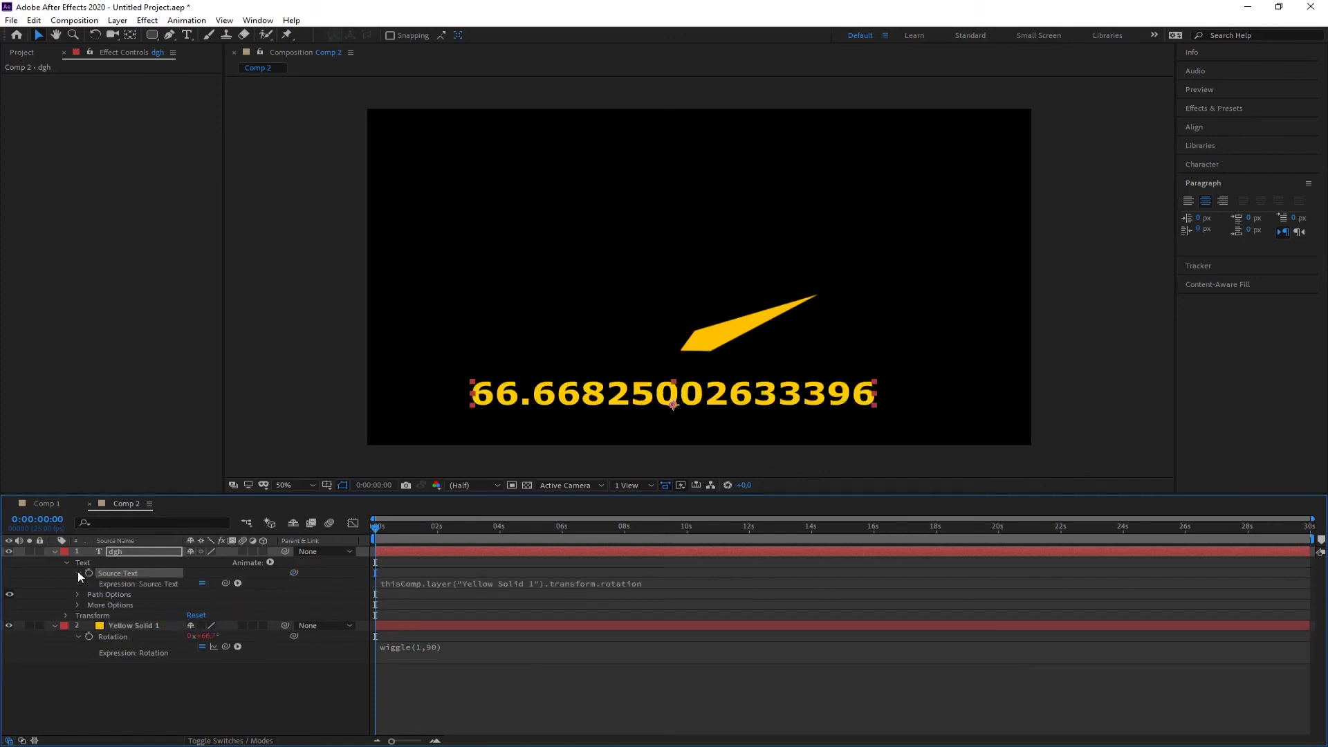
Wrap the Source Text expression as Math.round(thisComp.layer("Yellow Solid 1").transform.rotation), then scrub briefly and return to the start.
click(432, 595)
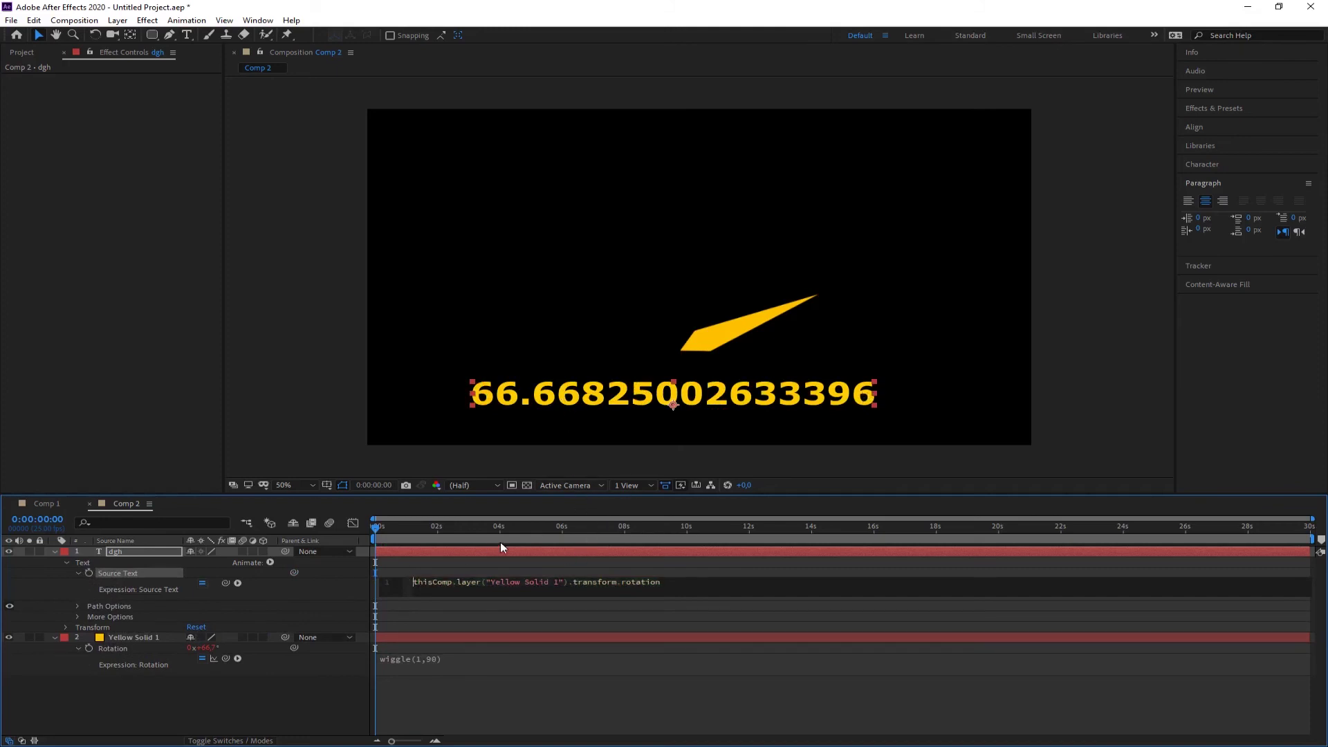
text(Math.)
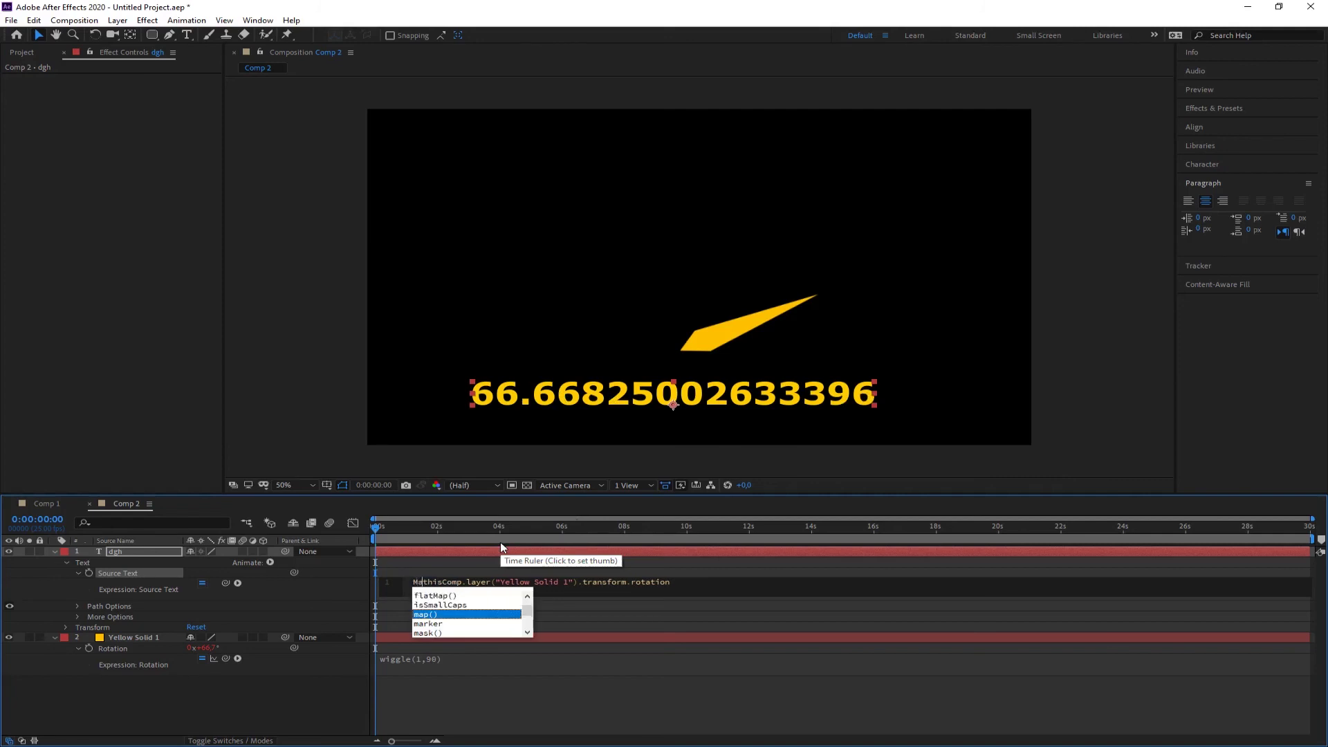
text(round)
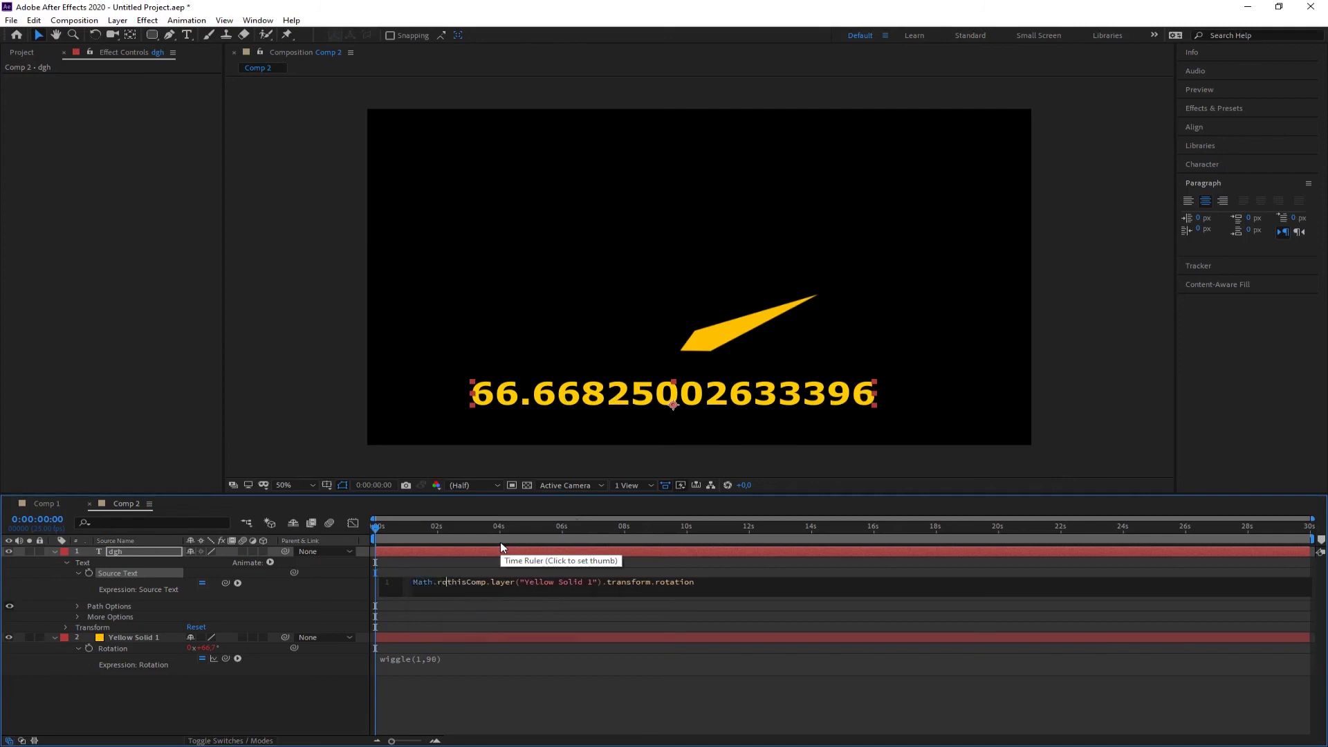
key(Return)
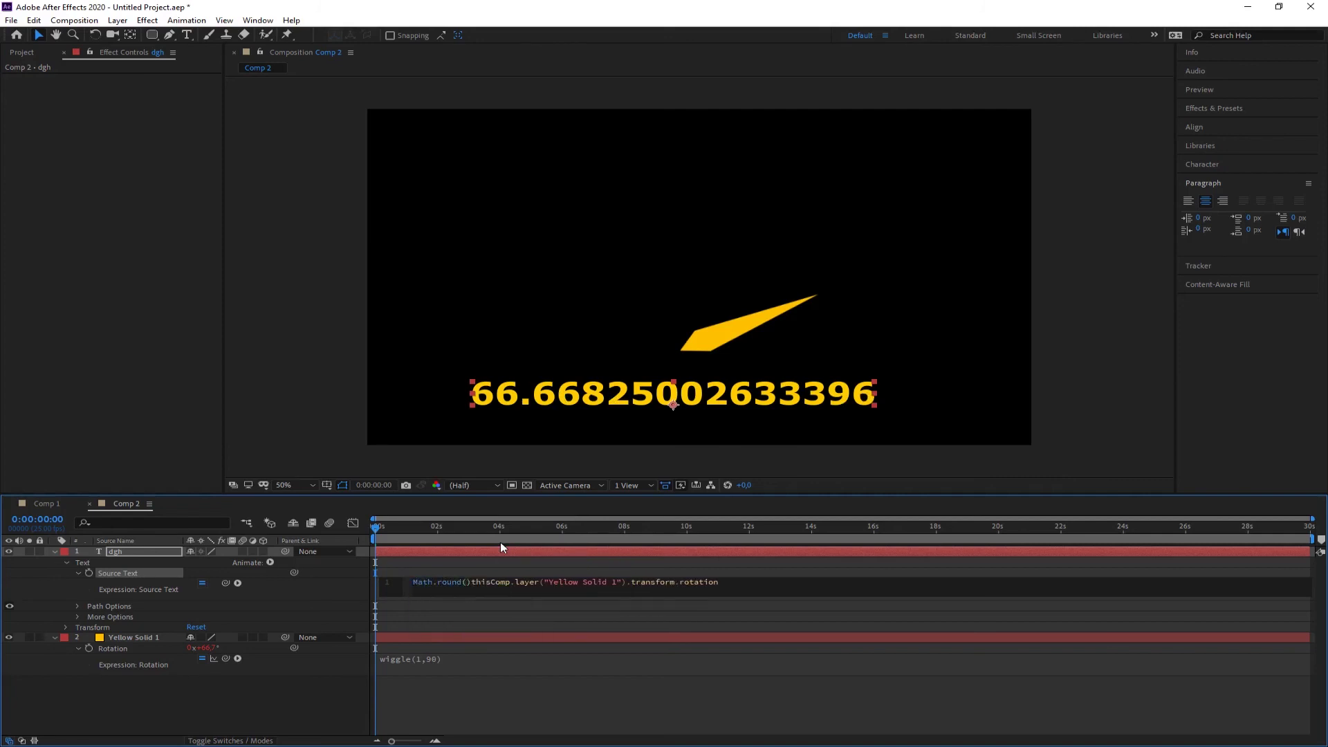
key(Delete)
drag(408, 526, 363, 540)
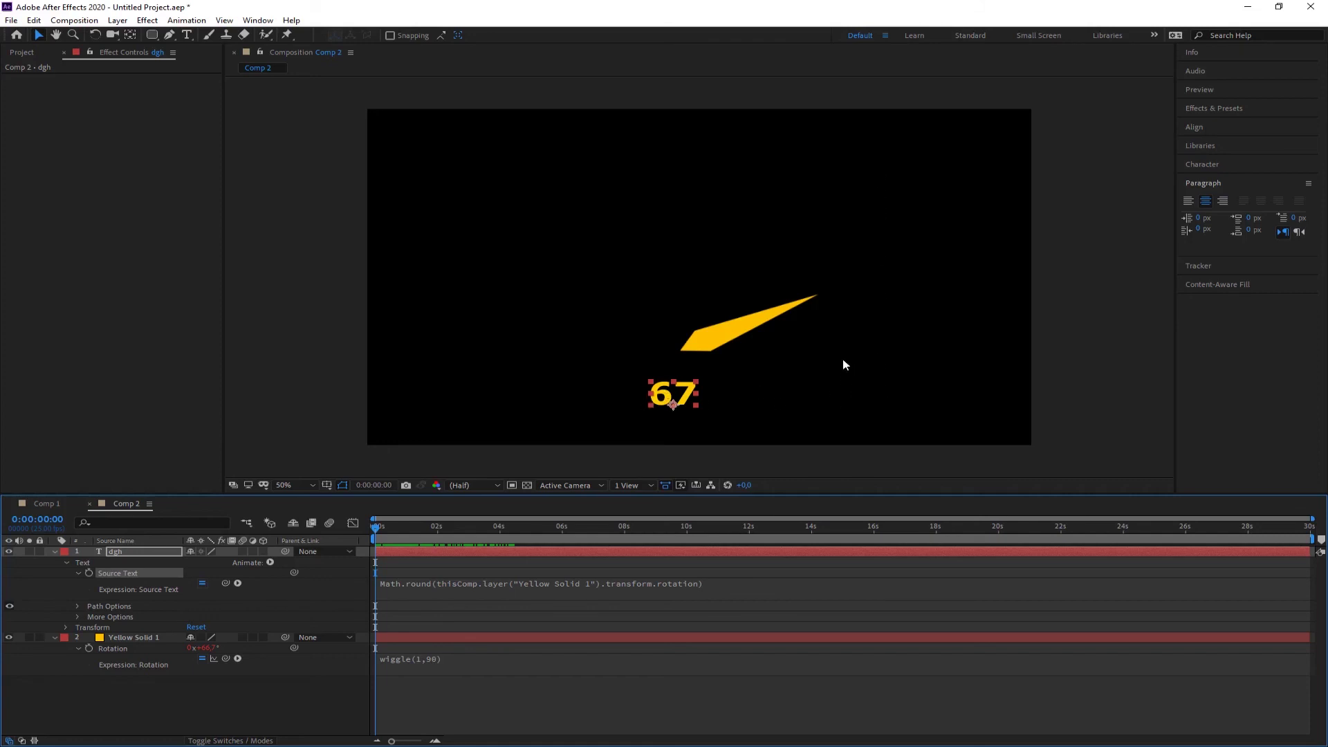
Collapse the properties of the text and needle layers and switch to the Rectangle tool.
click(54, 551)
click(56, 561)
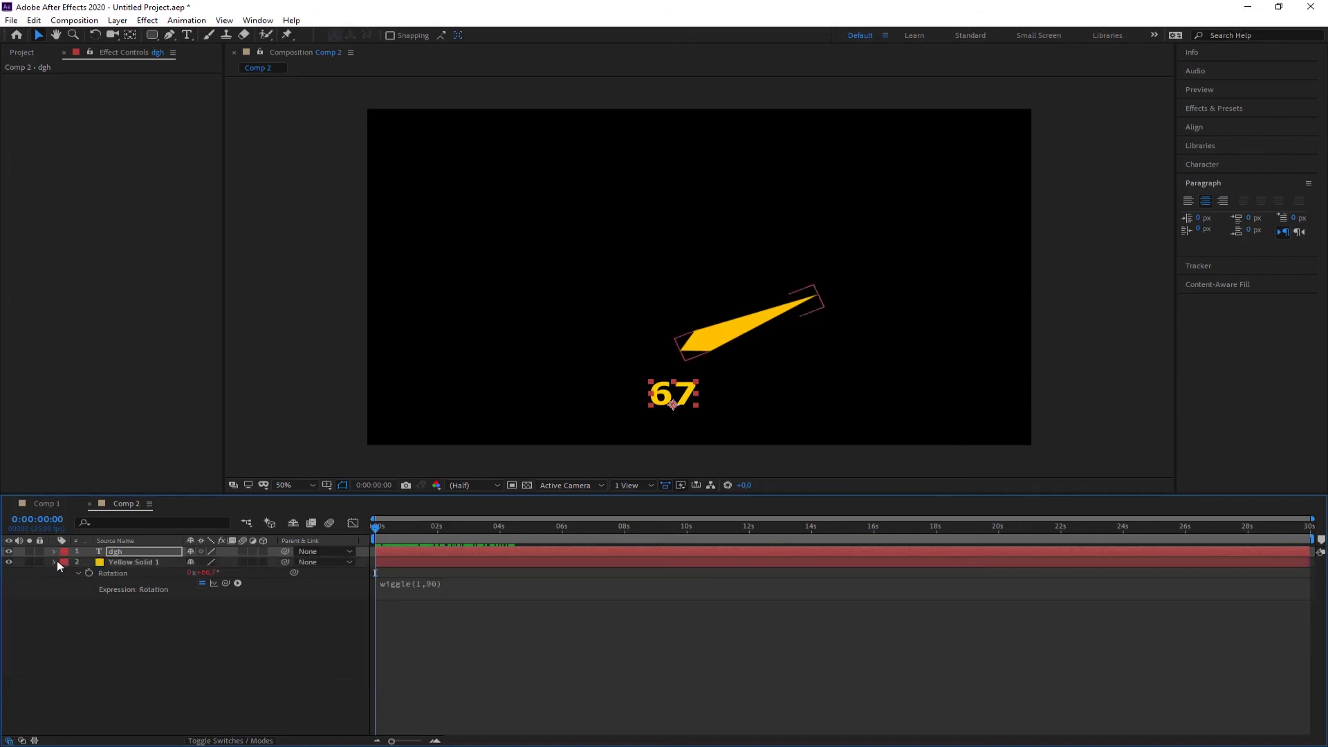
click(54, 562)
click(948, 385)
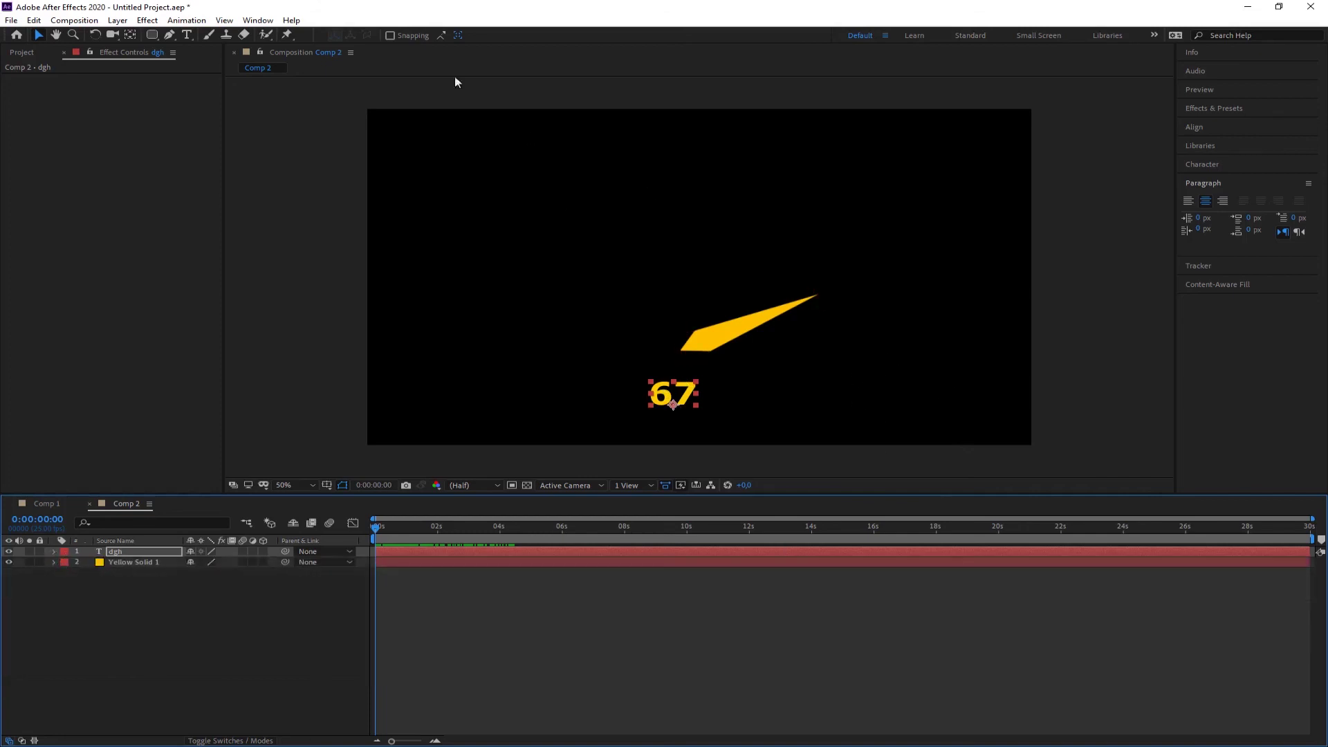
click(153, 36)
click(152, 36)
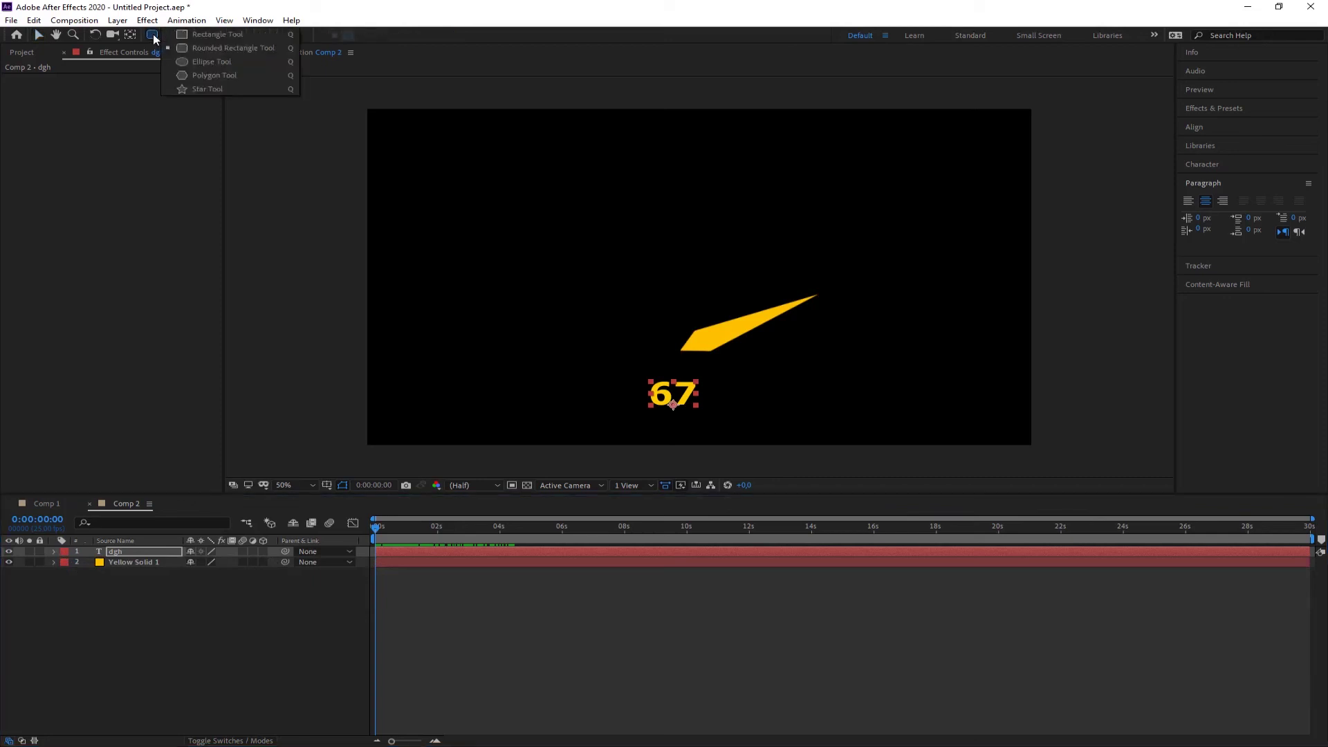
click(187, 41)
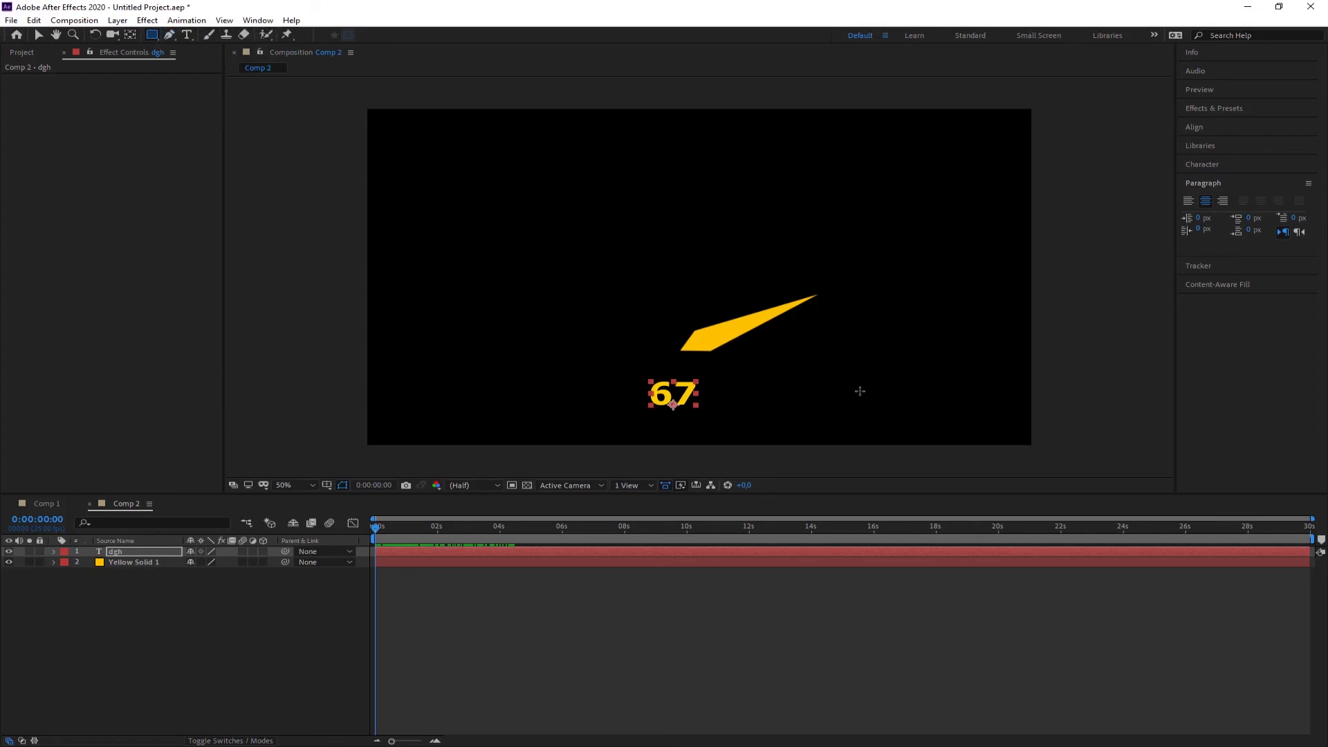
drag(854, 390, 900, 405)
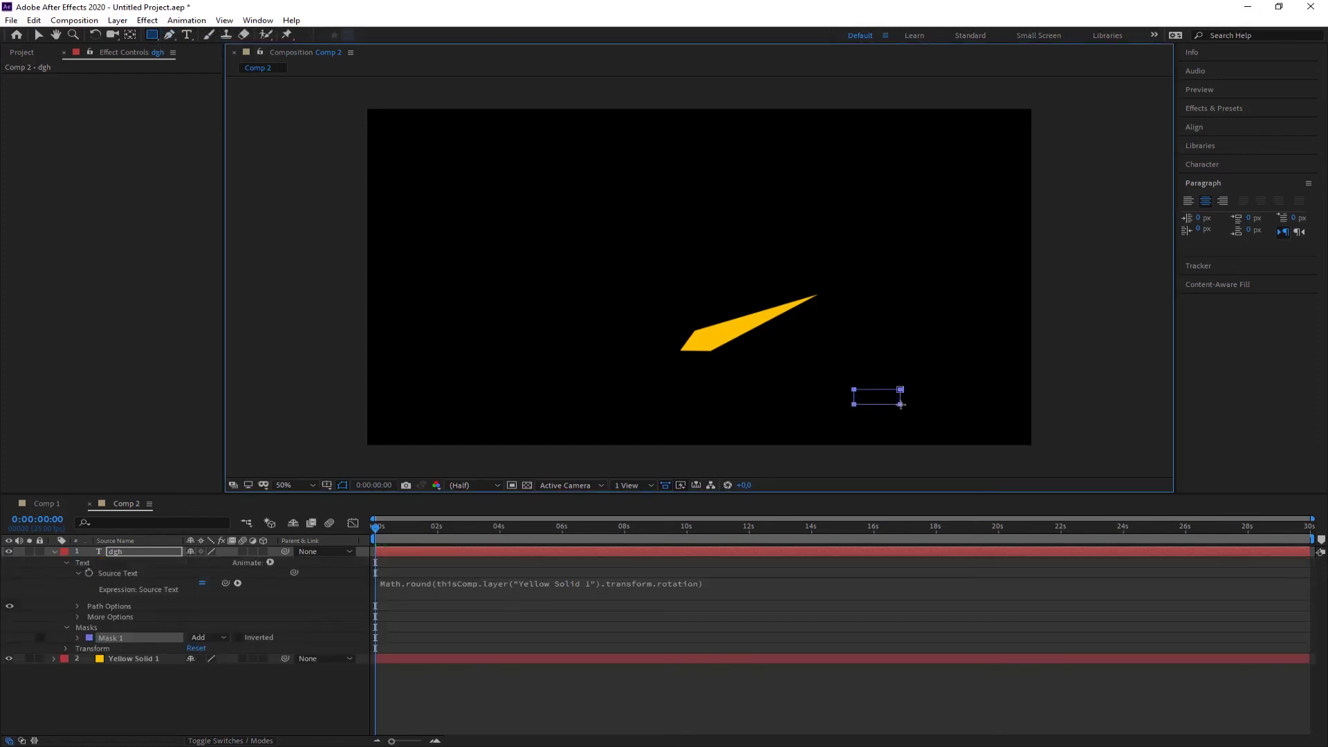
click(33, 20)
click(45, 36)
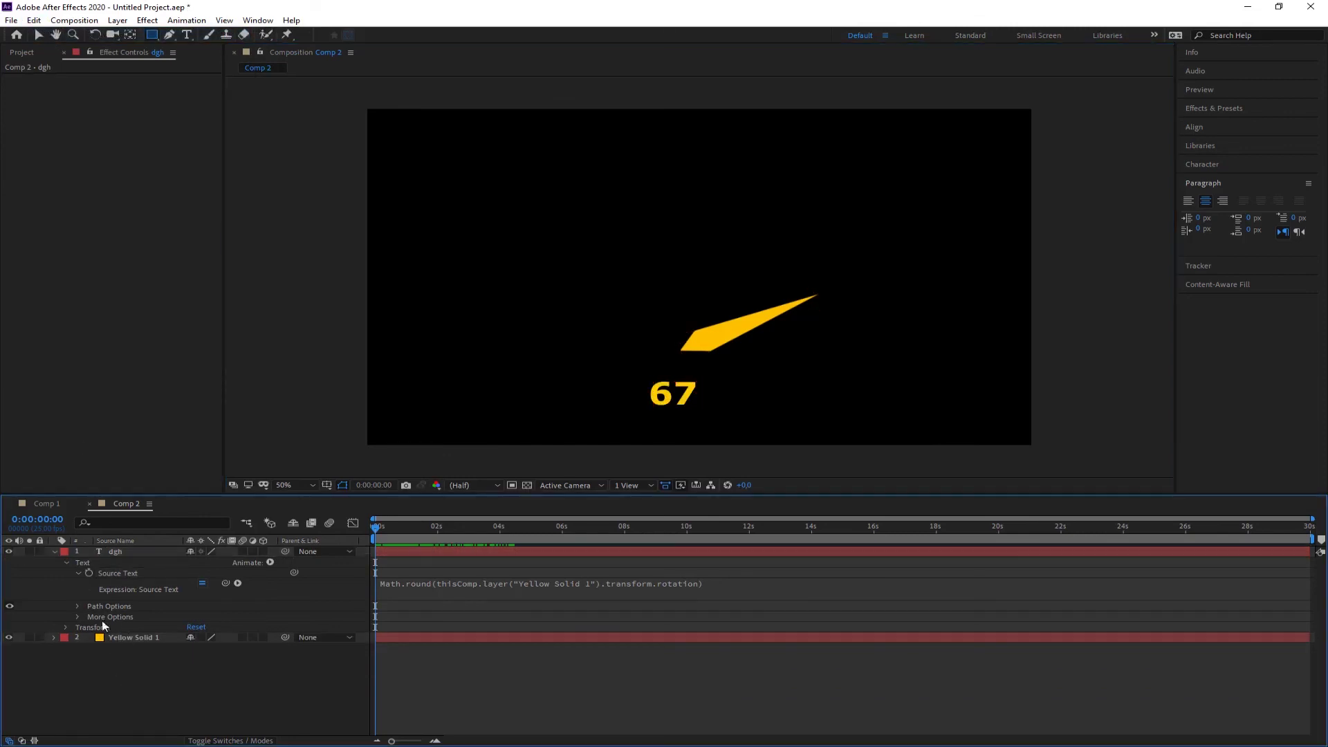
click(54, 551)
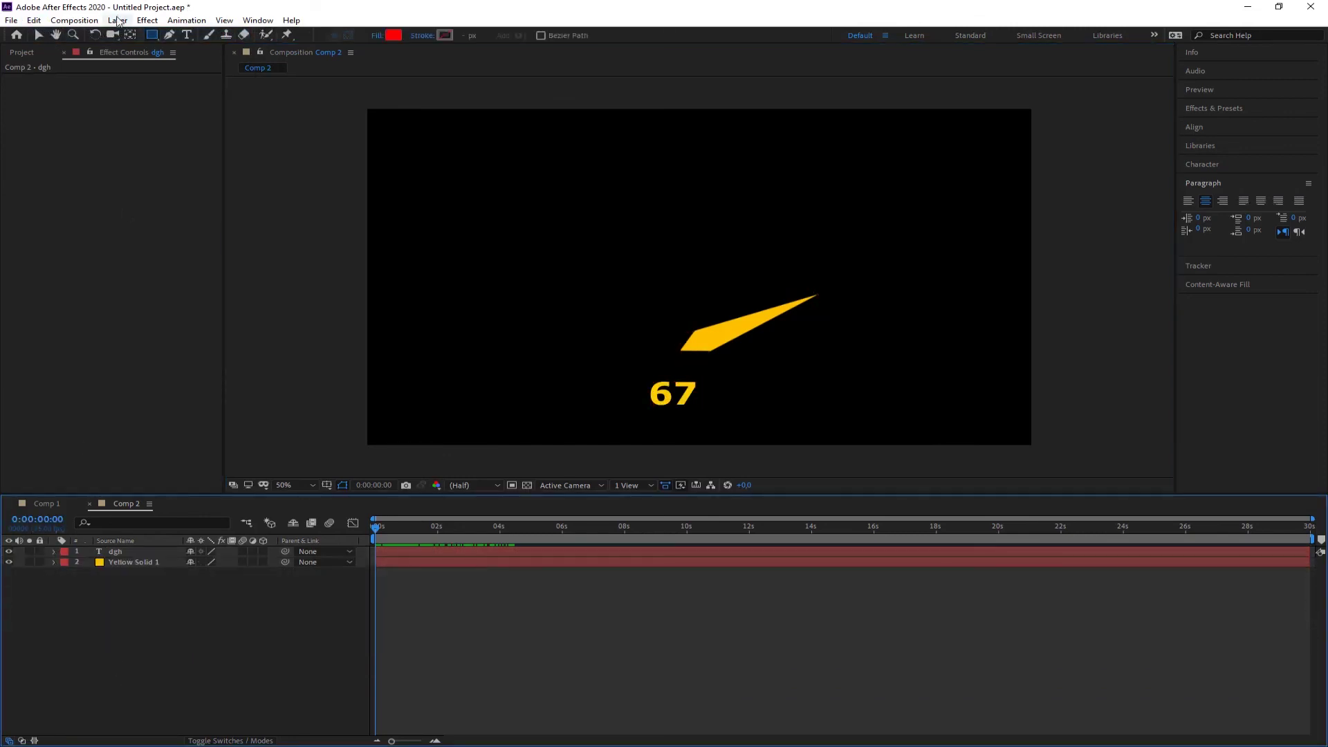
click(189, 615)
click(116, 562)
click(114, 552)
click(118, 562)
click(109, 552)
click(129, 562)
Draw a small, flat rectangle as a new shape layer to the right of the rotation number and make its fill yellow.
drag(851, 388, 907, 400)
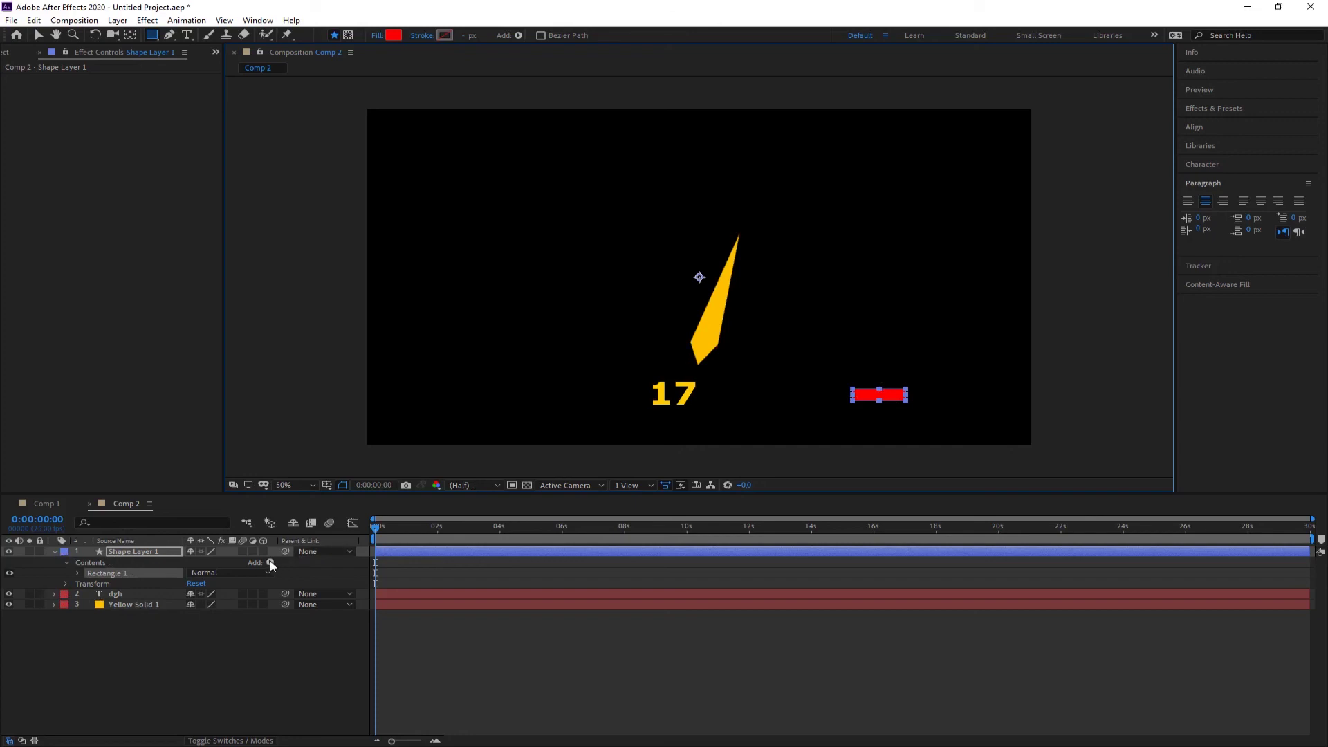
click(38, 36)
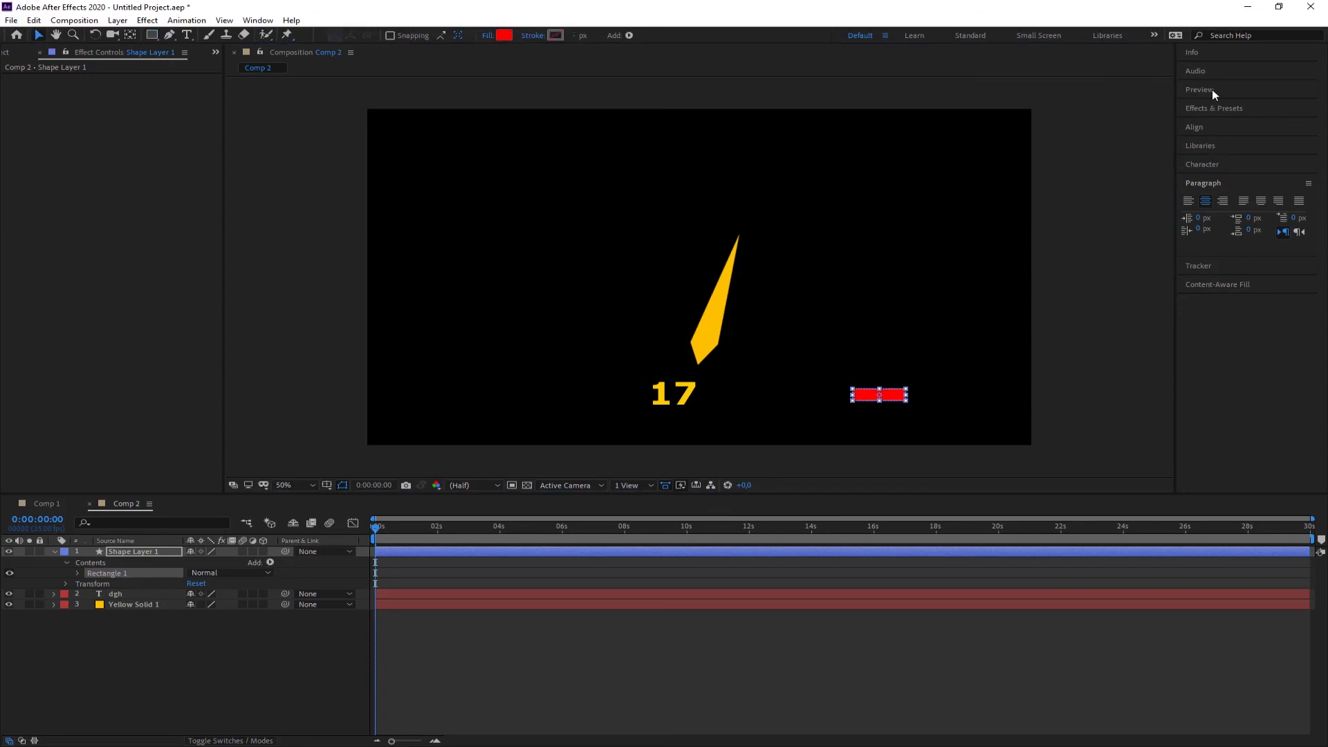
click(1219, 165)
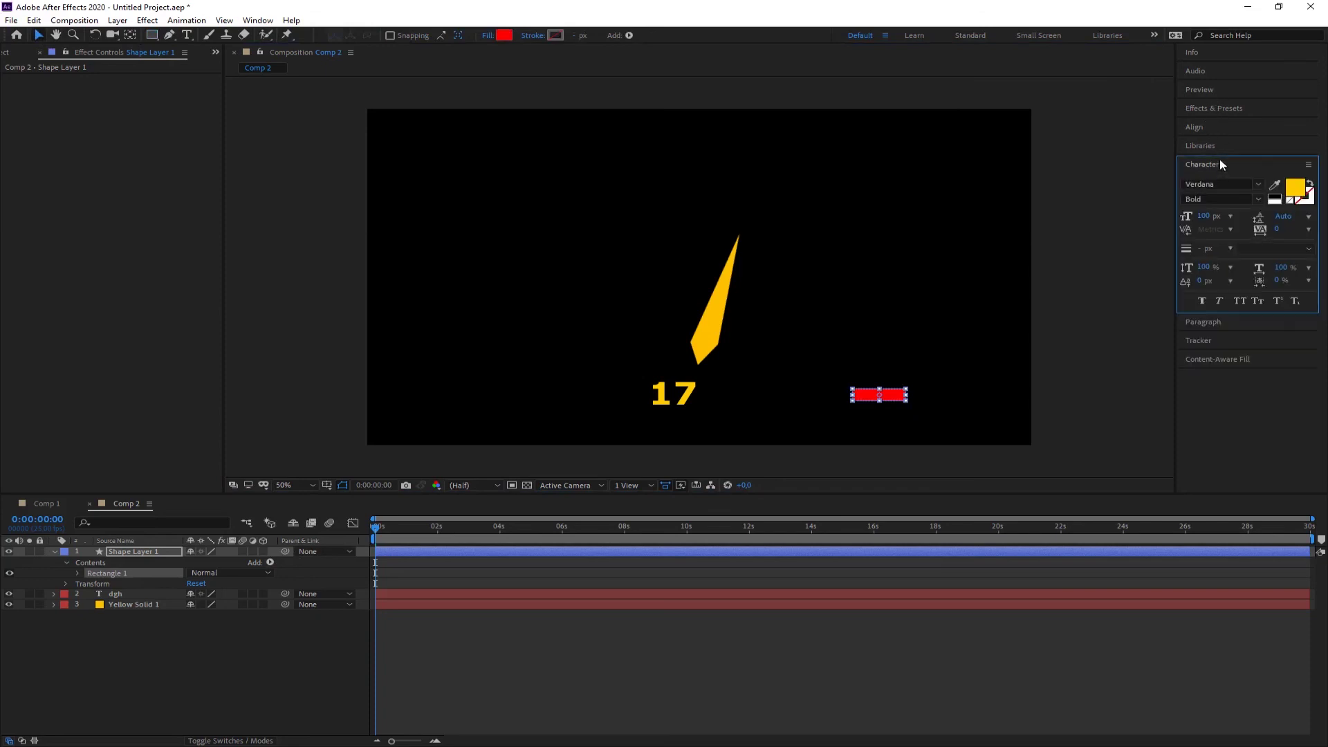
click(1200, 146)
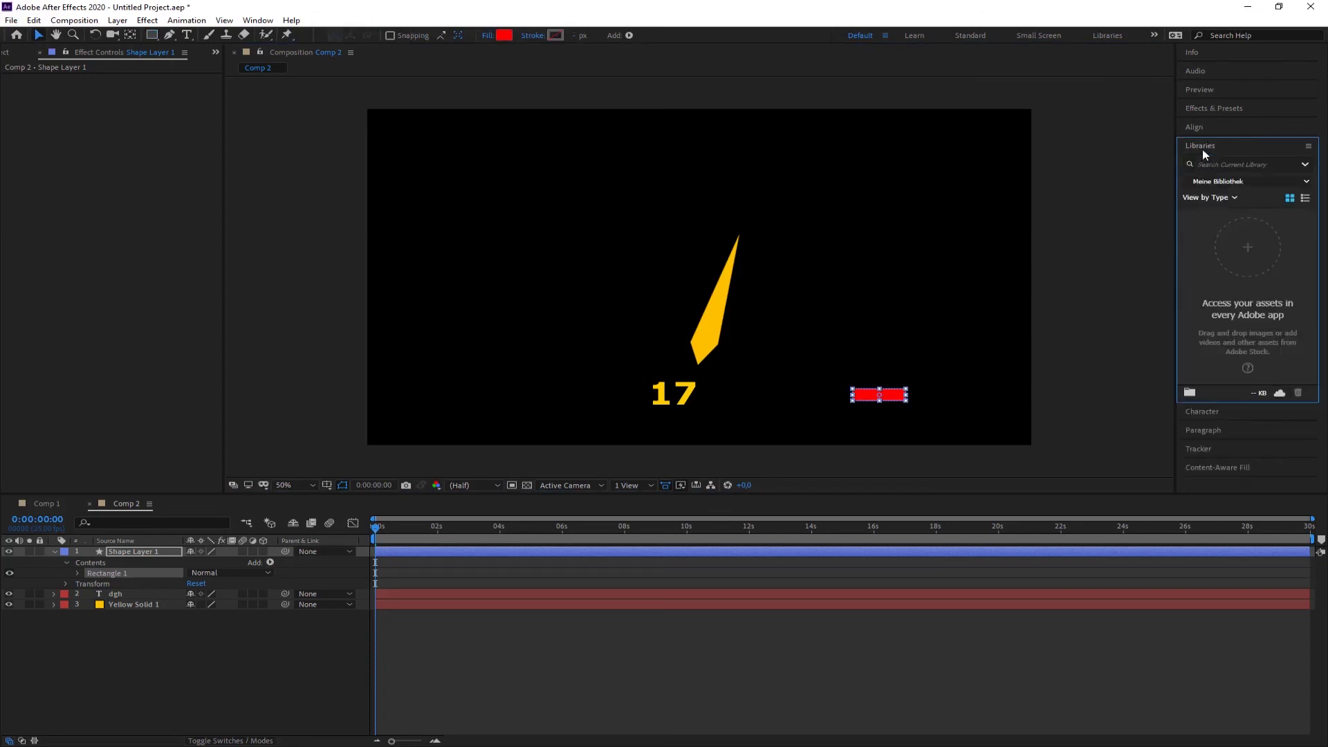
click(499, 35)
drag(702, 392, 700, 441)
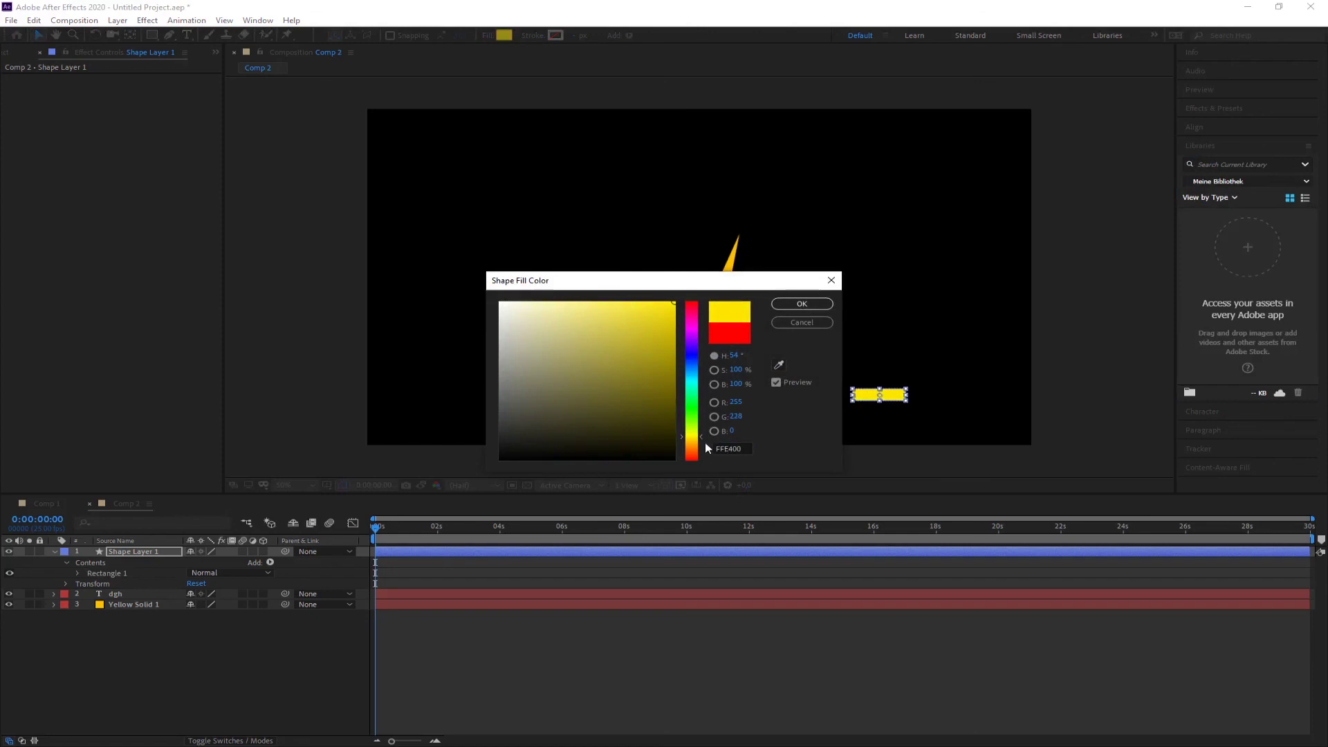
click(802, 304)
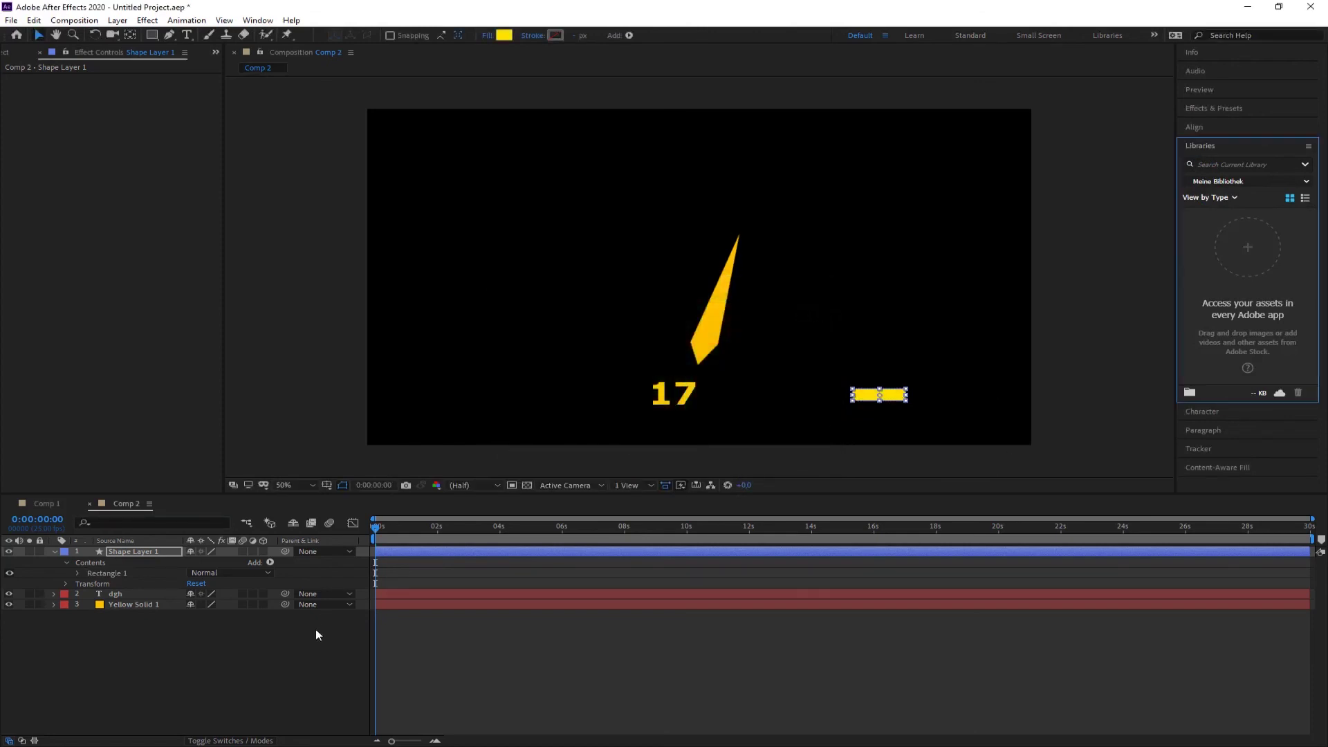
Add a Repeater to Rectangle 1 in Shape Layer 1 and expand the rectangle's transform properties.
click(270, 561)
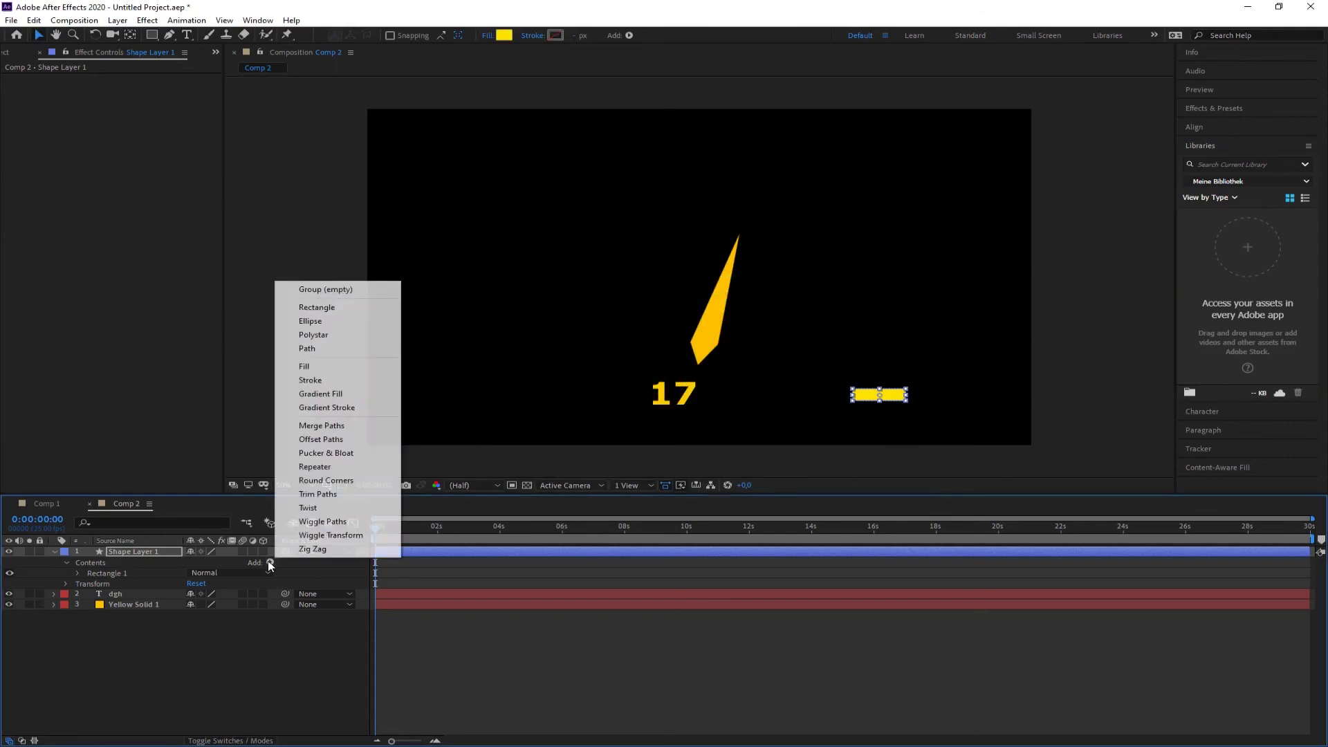
click(310, 467)
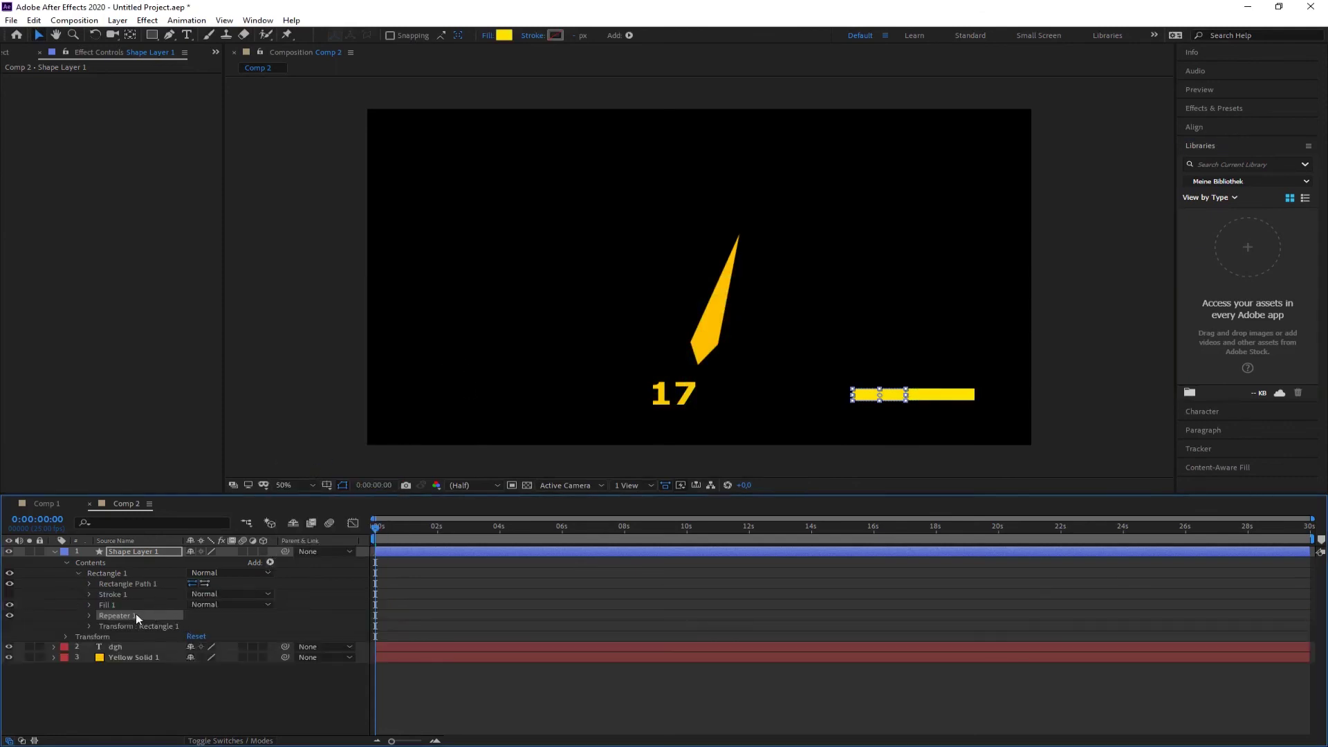
click(90, 625)
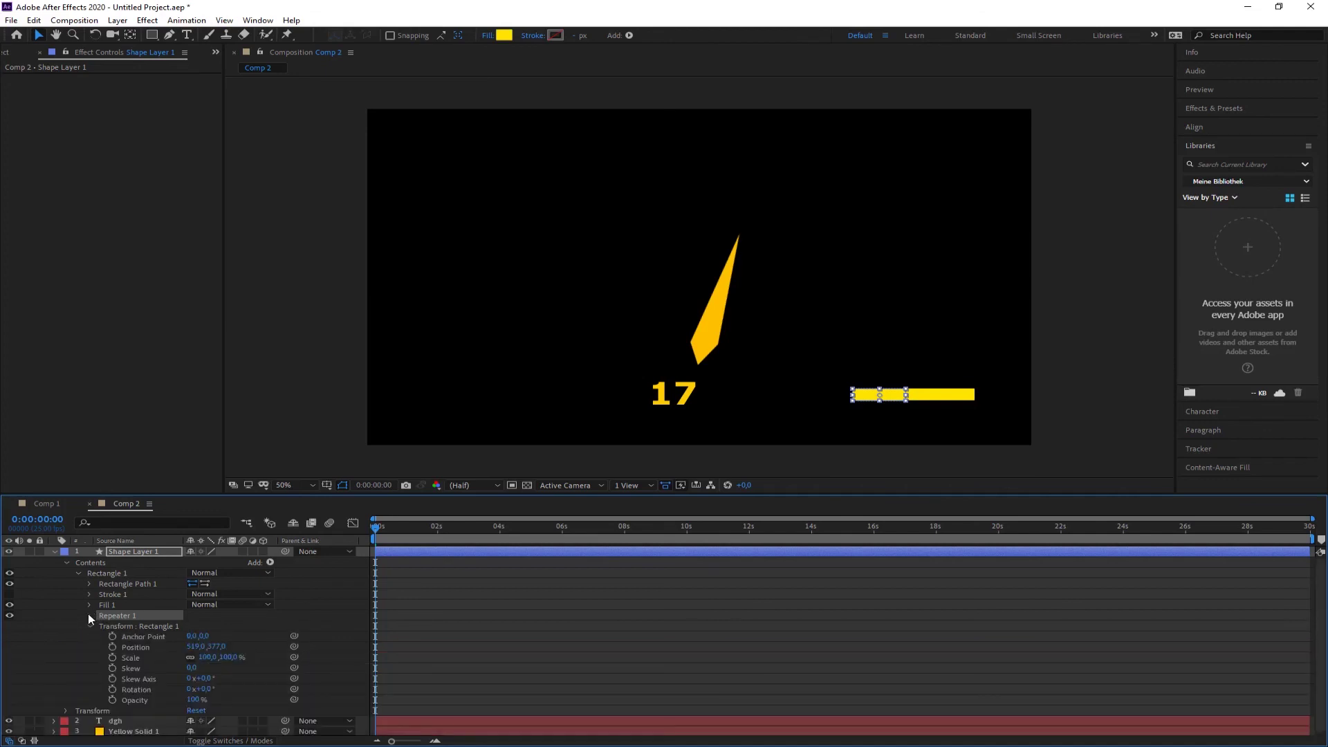
Set the Repeater 1 transform position of Shape Layer 1 to 0, -47 so the copies stack upwards.
click(90, 615)
click(101, 657)
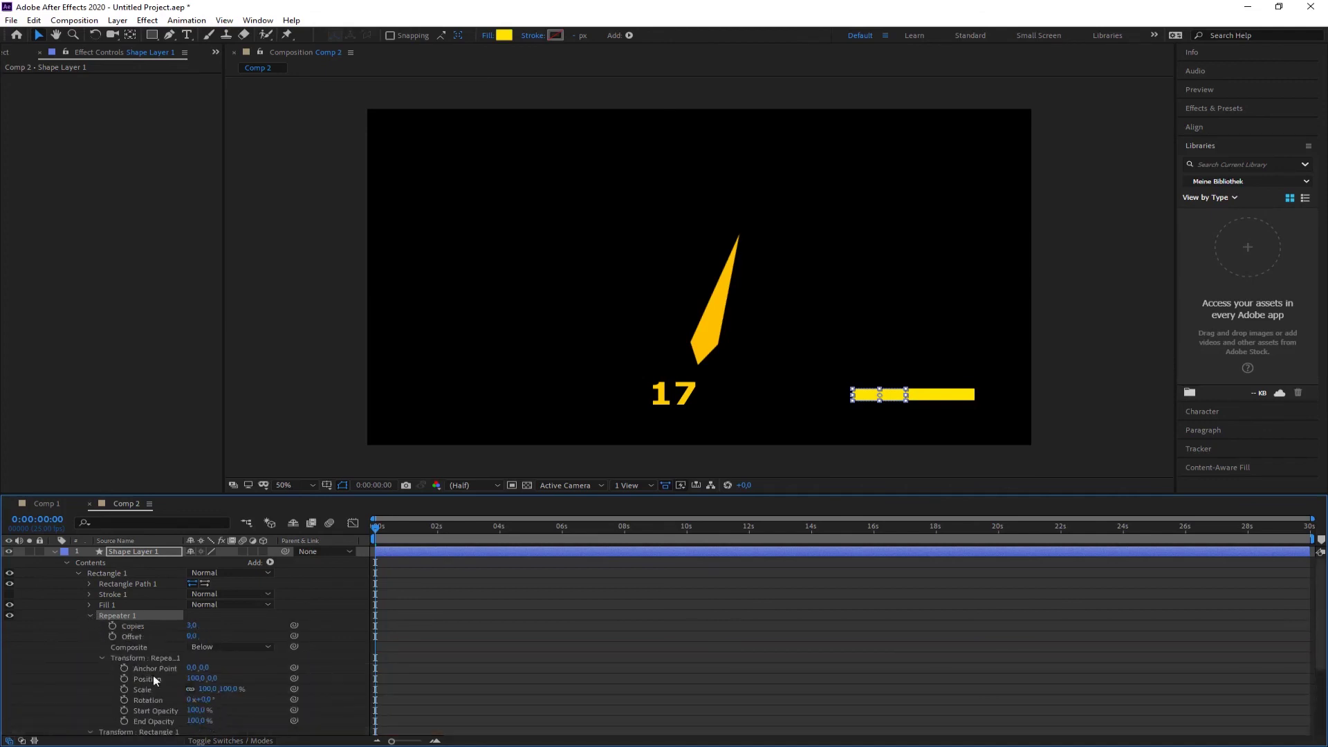
click(195, 679)
text(0)
key(Tab)
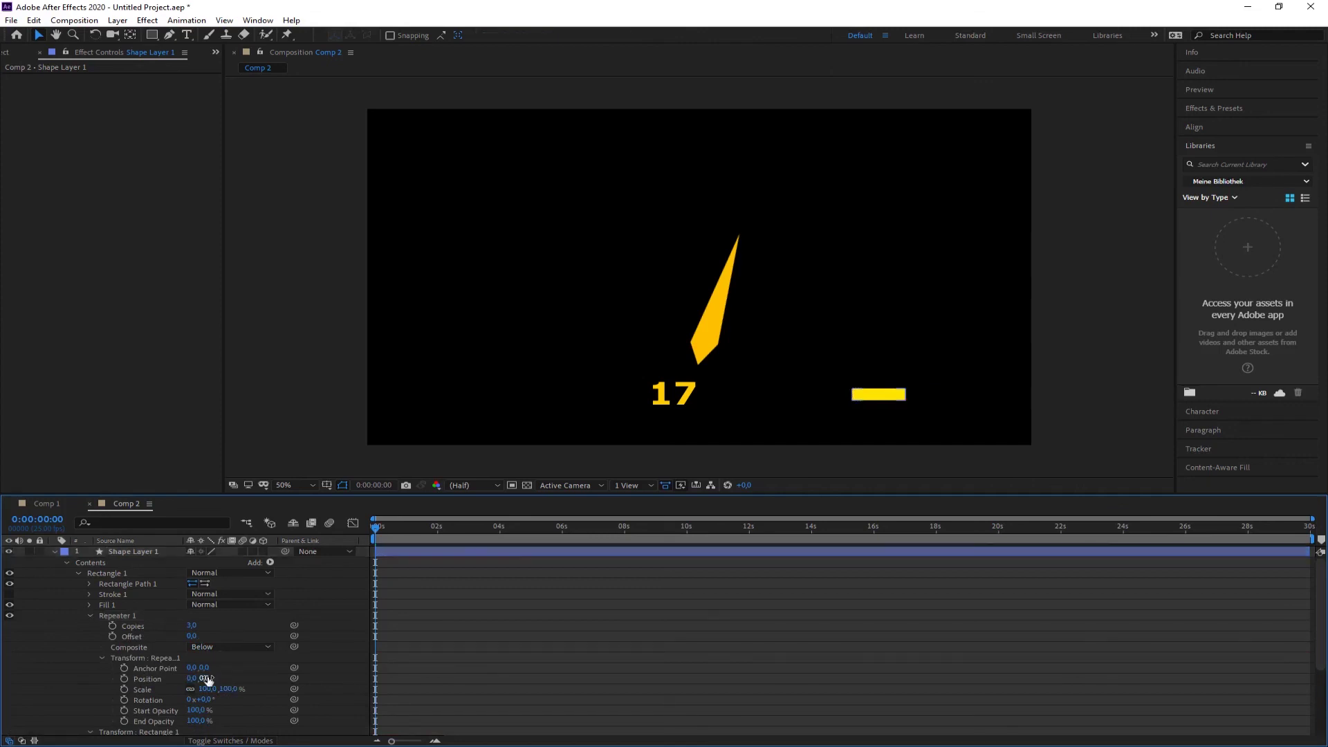
text(0)
drag(206, 678, 210, 649)
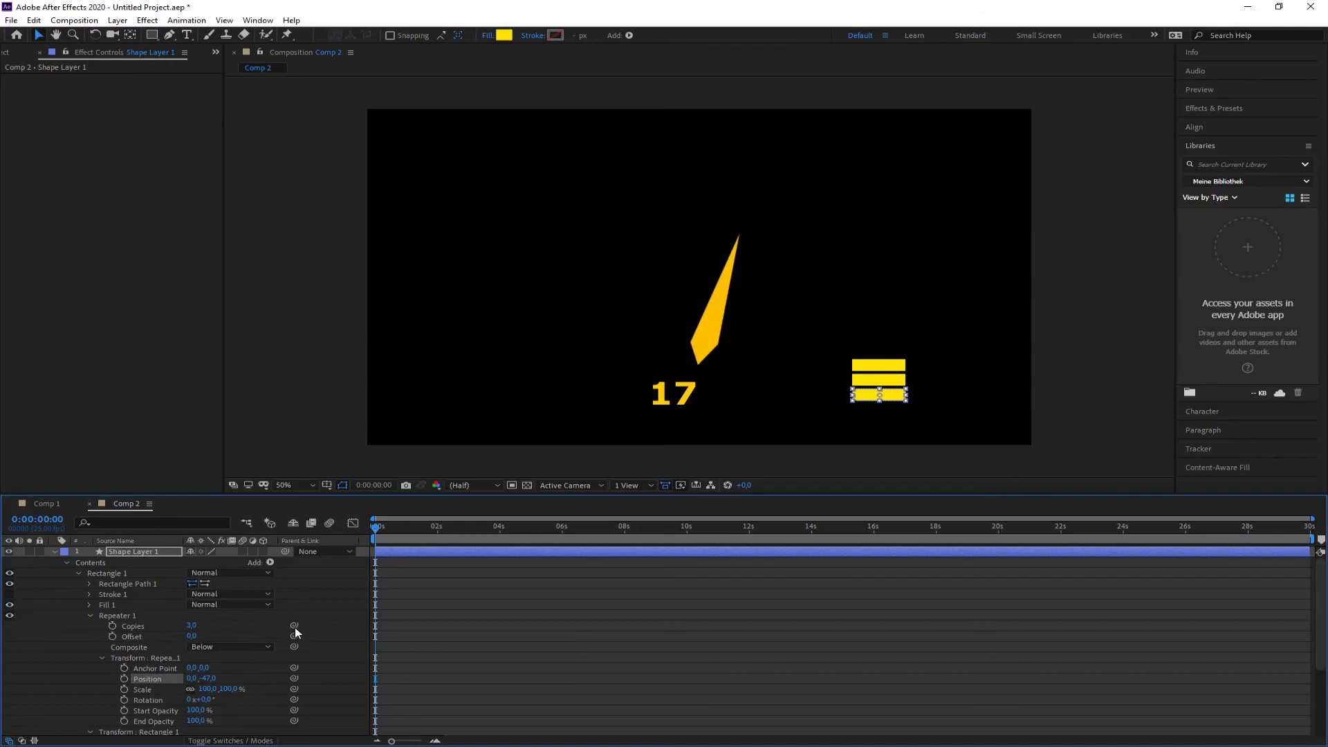
Link the Copies property of Shape Layer 1's Repeater 1 to the Rotation of the Yellow Solid 1 needle layer.
scroll(294, 628, down, 2)
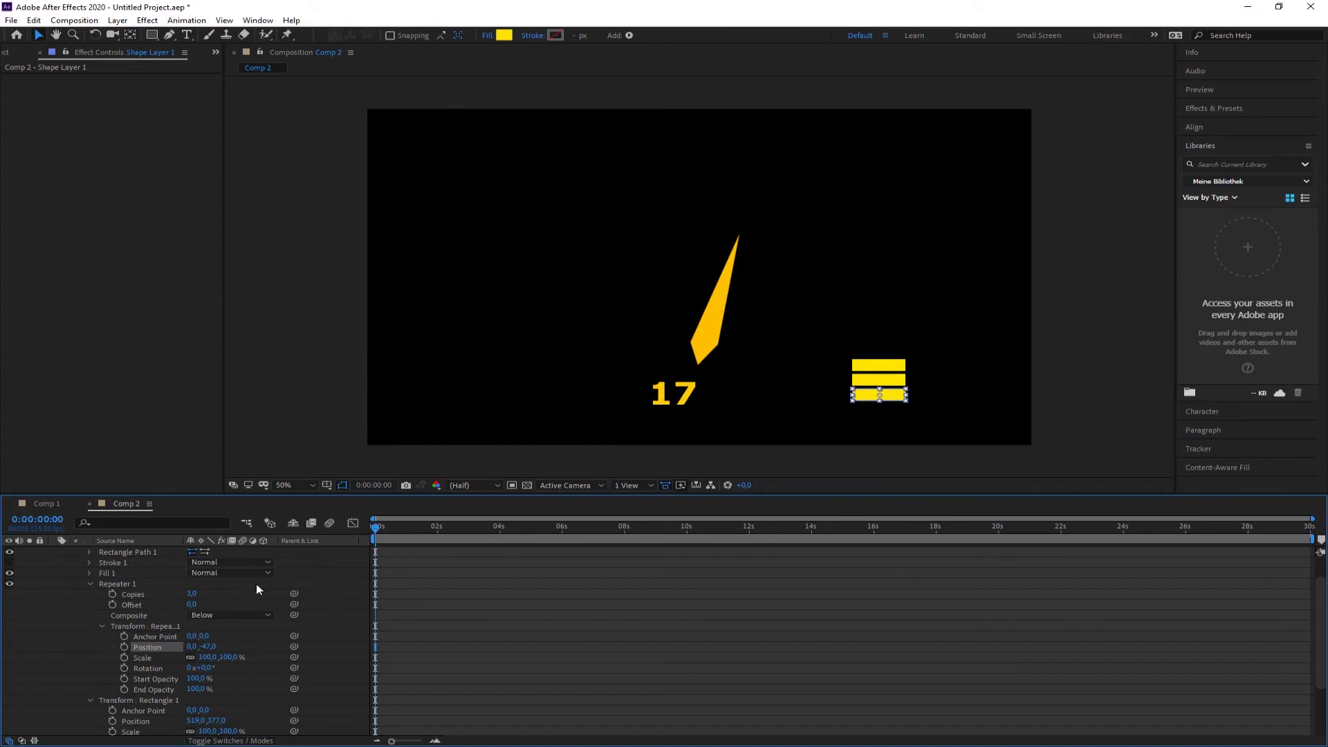
scroll(345, 583, down, 2)
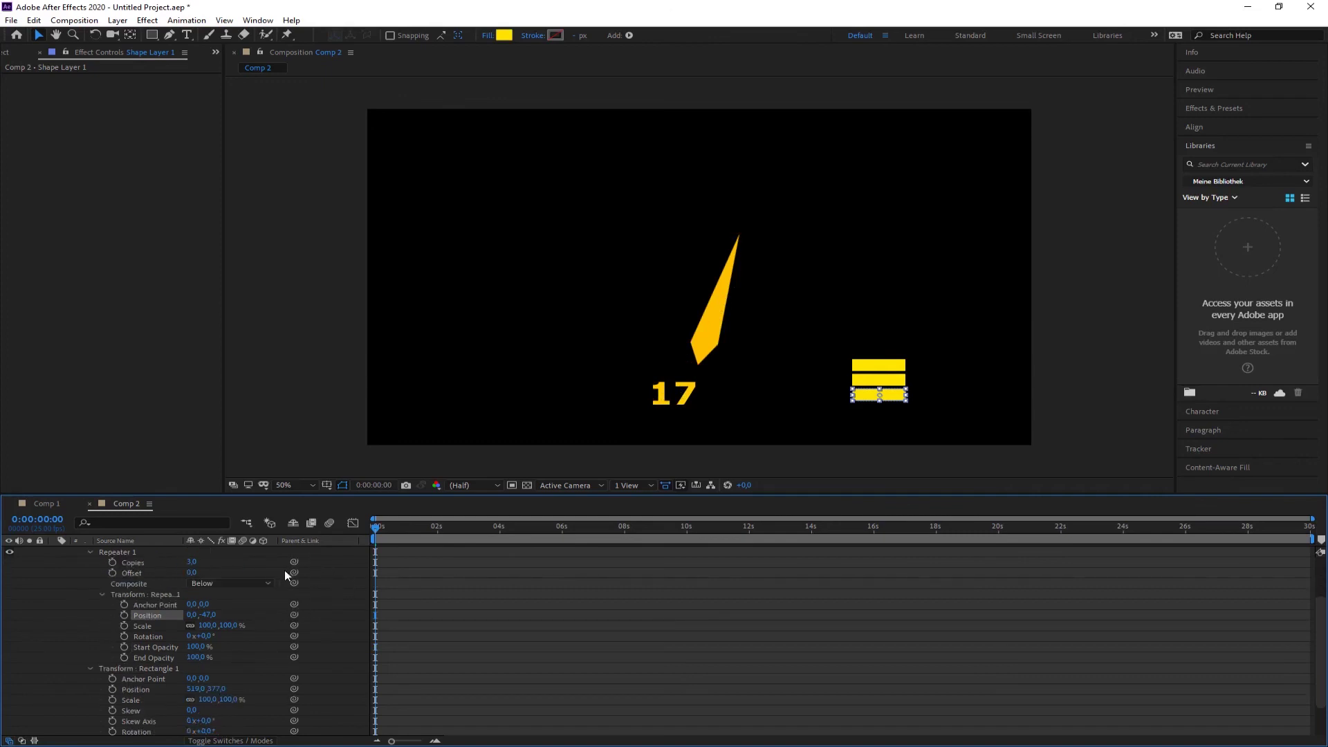
drag(294, 562, 267, 529)
scroll(281, 546, up, 5)
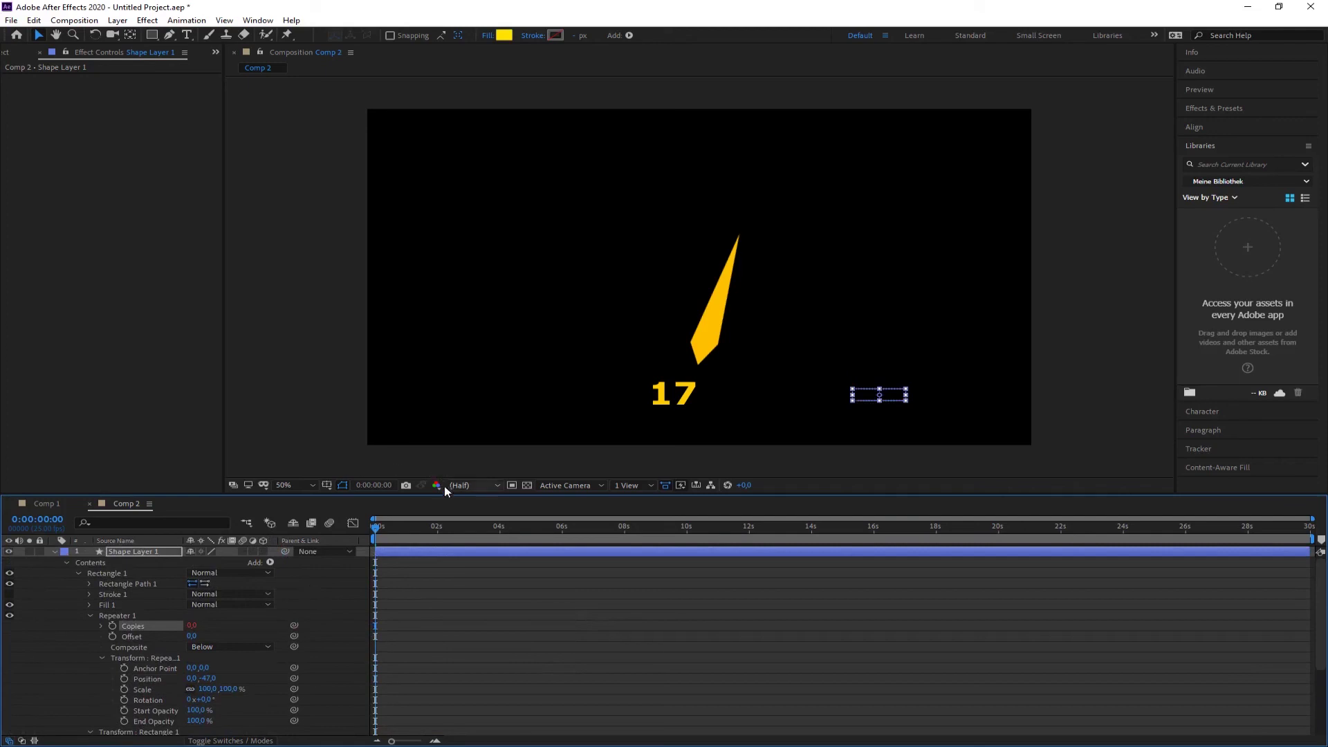
drag(445, 493, 450, 251)
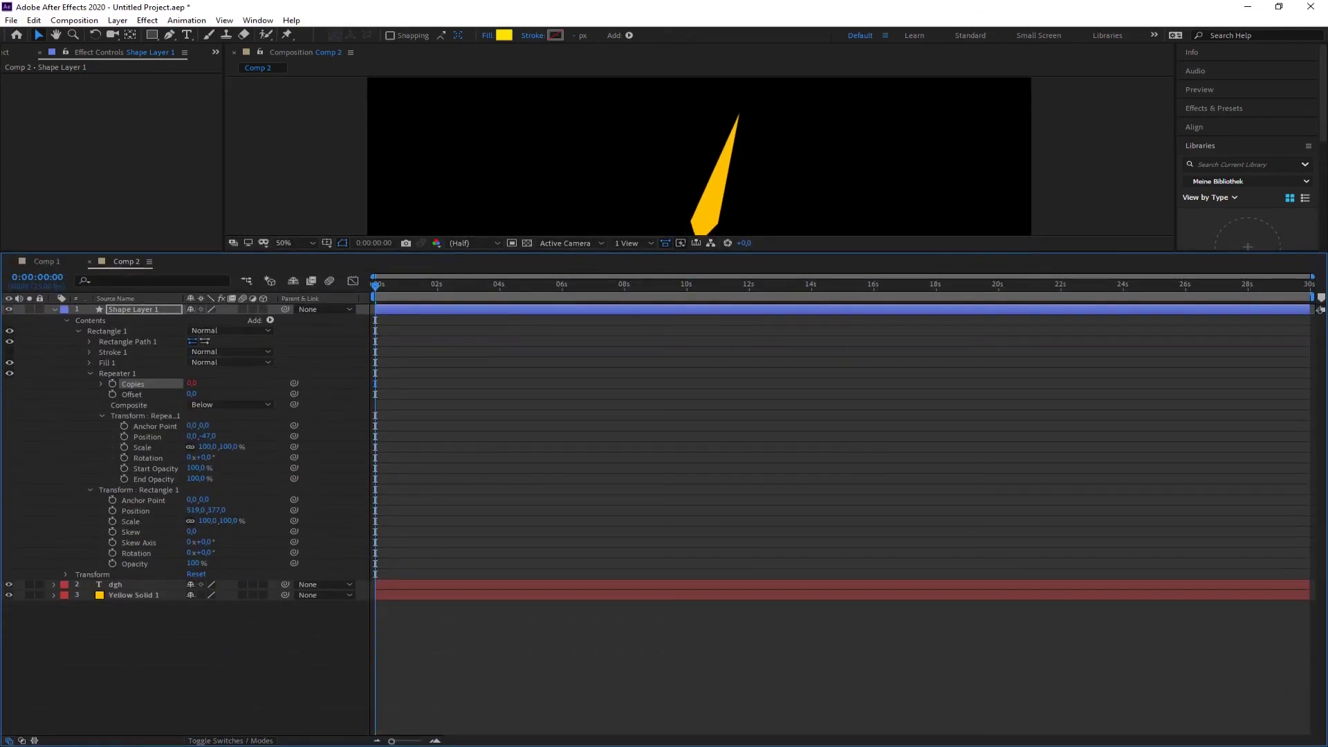
click(54, 594)
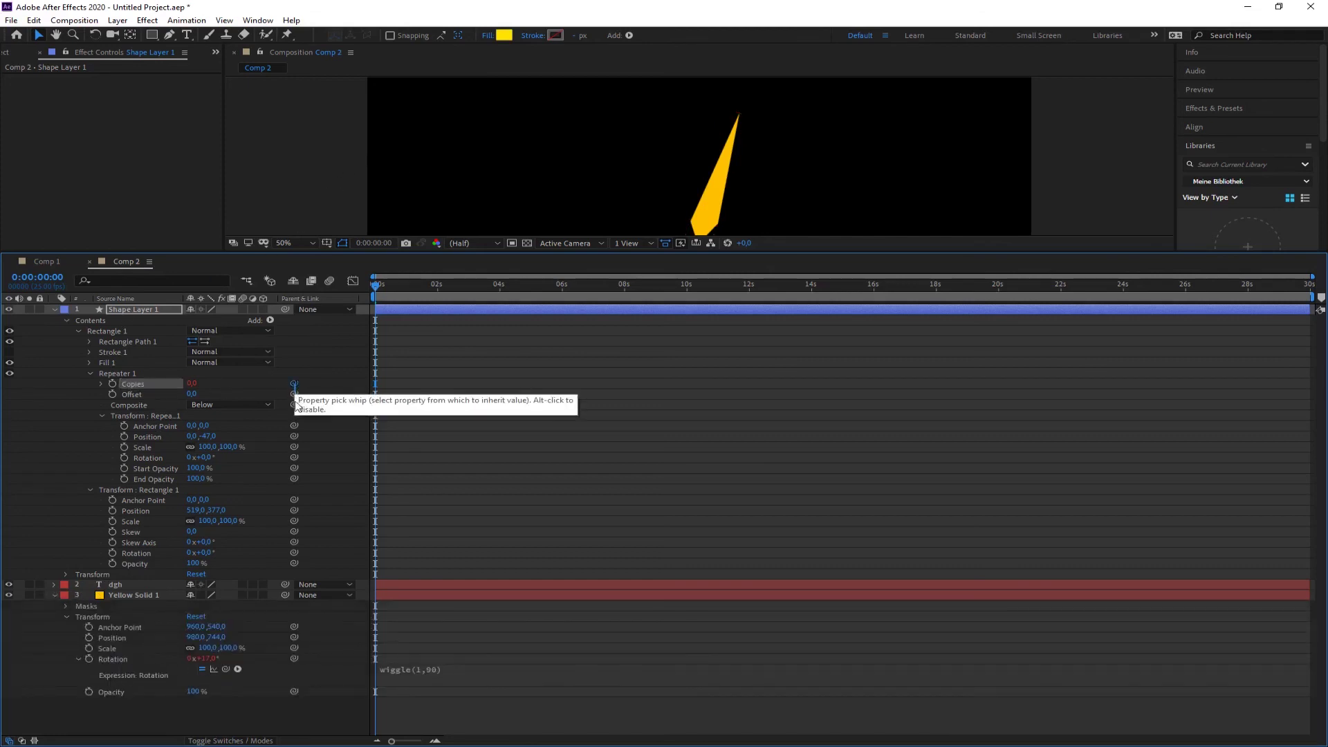
drag(294, 384, 122, 658)
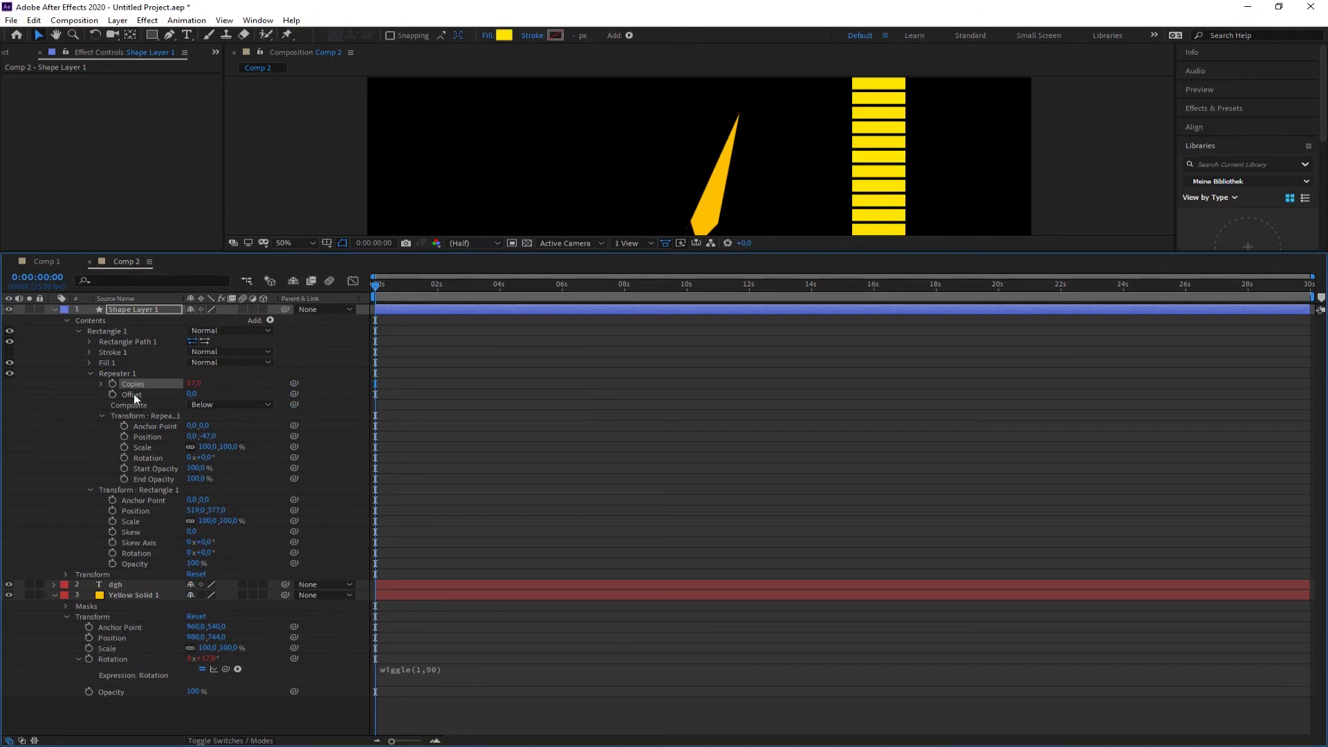
Append /10 to Shape Layer 1's Copies expression and scrub through the timeline with the whole composition in view.
click(102, 383)
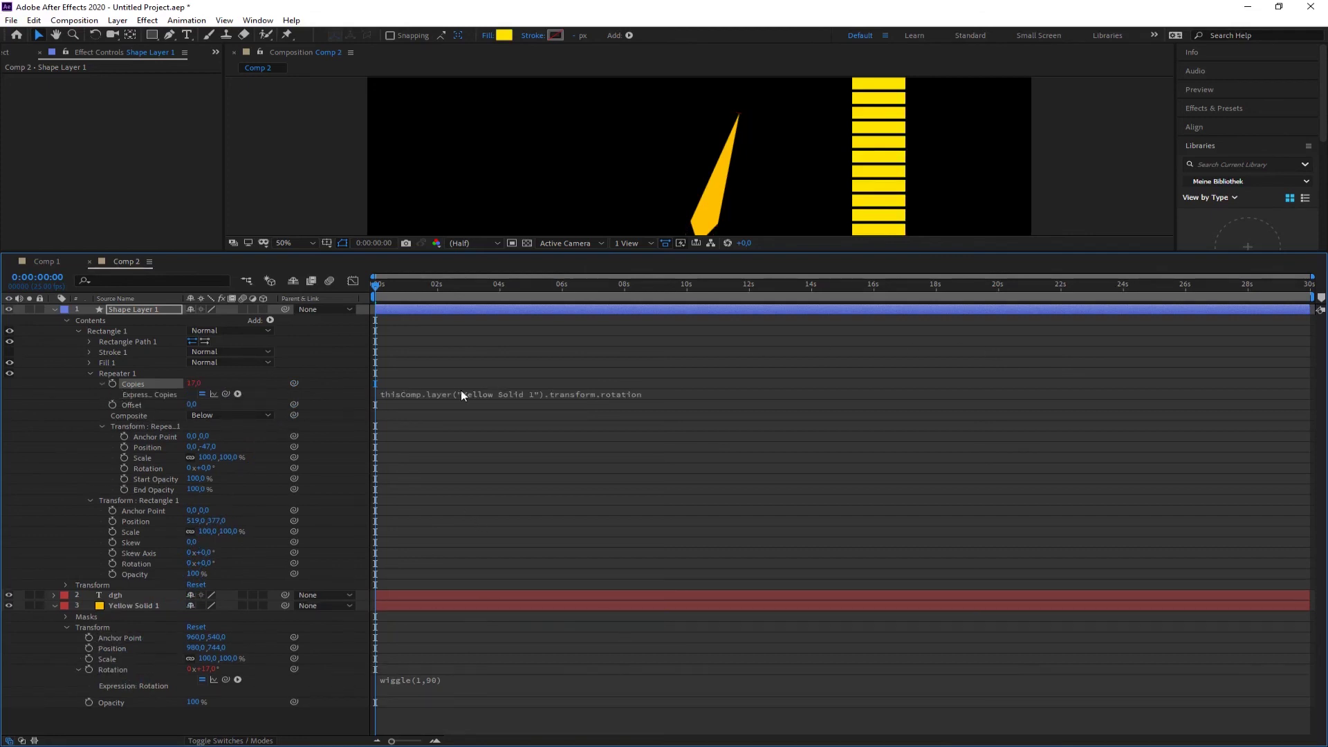
click(659, 397)
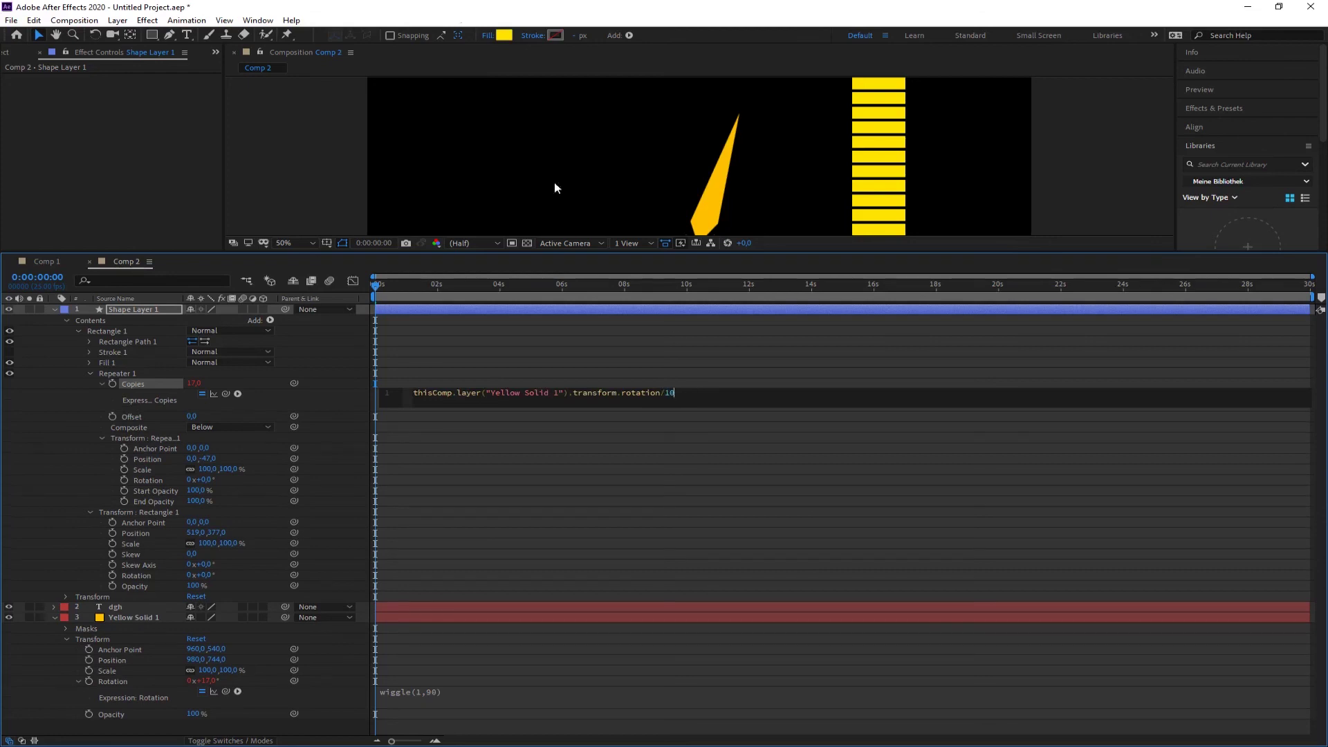
click(389, 291)
drag(393, 291, 395, 291)
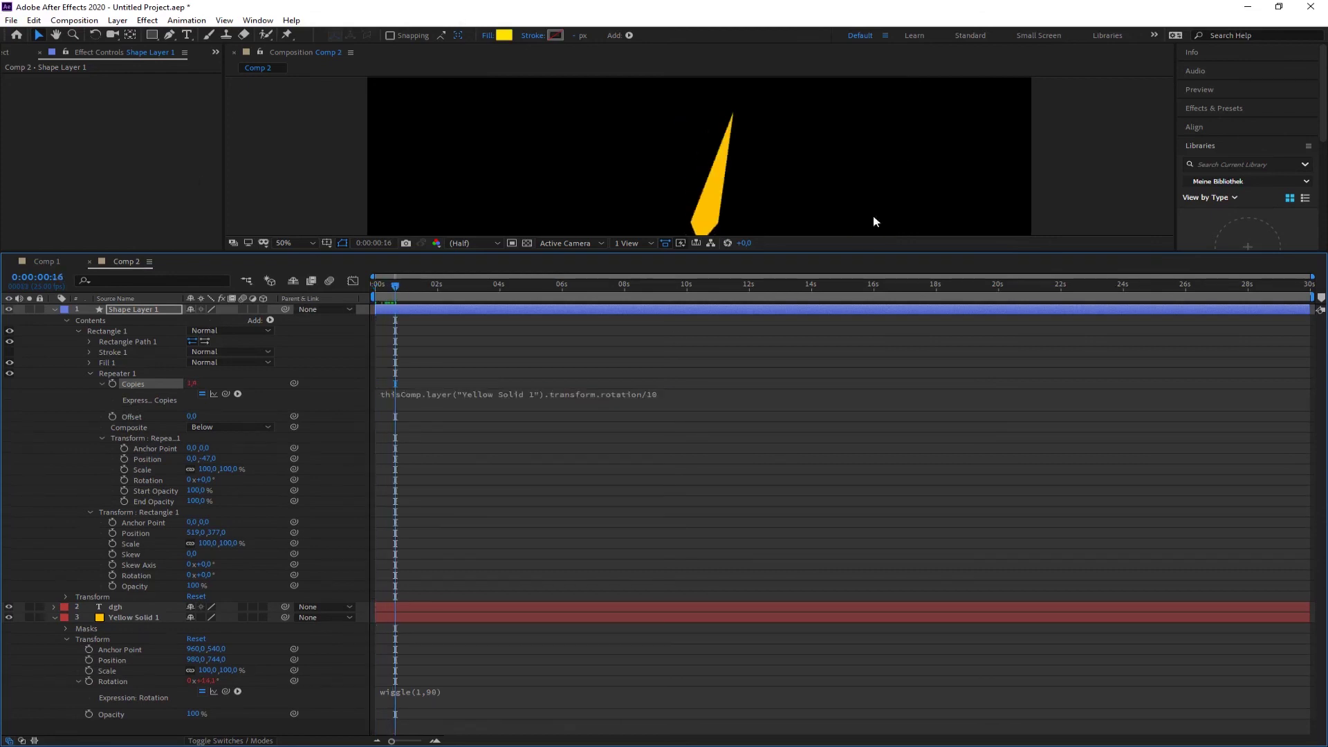
drag(893, 275, 782, 417)
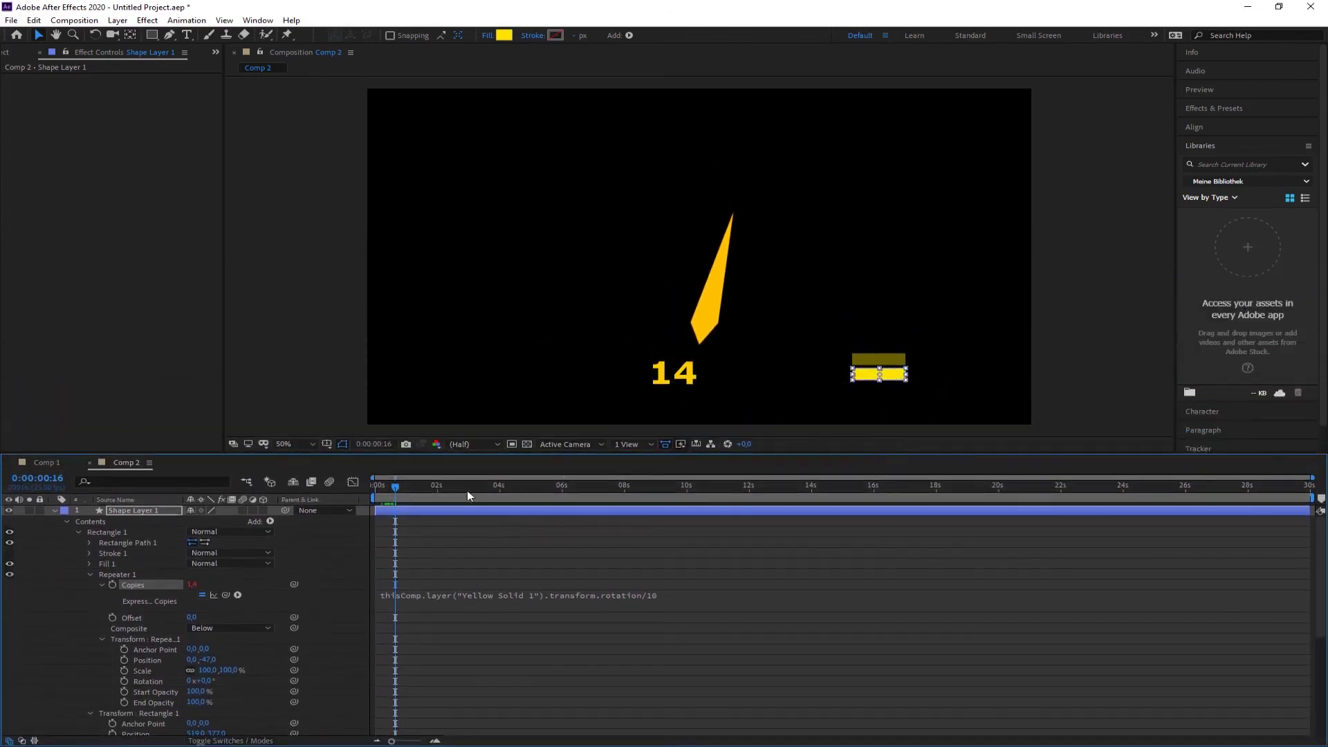
drag(398, 491, 635, 527)
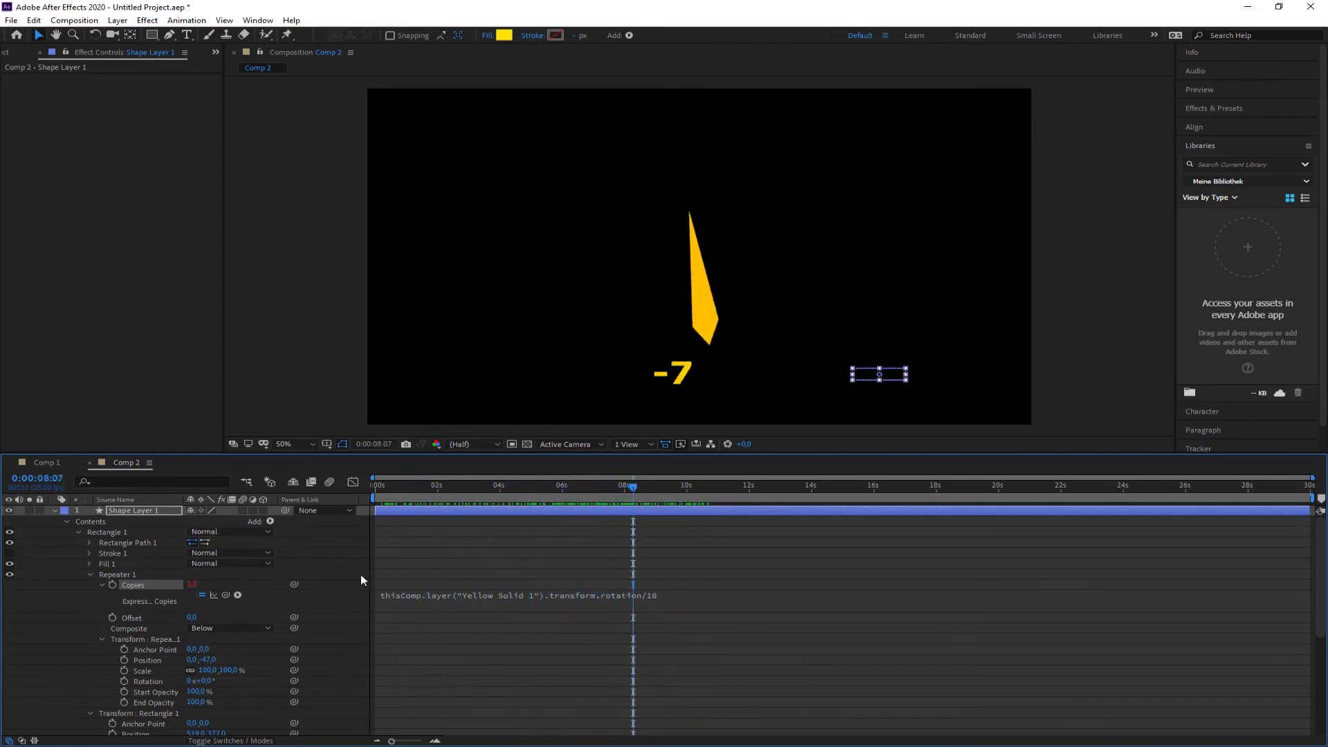
Change the divisor in Shape Layer 1's Copies expression to 5 and scrub briefly to check the bar stack.
click(669, 600)
click(715, 593)
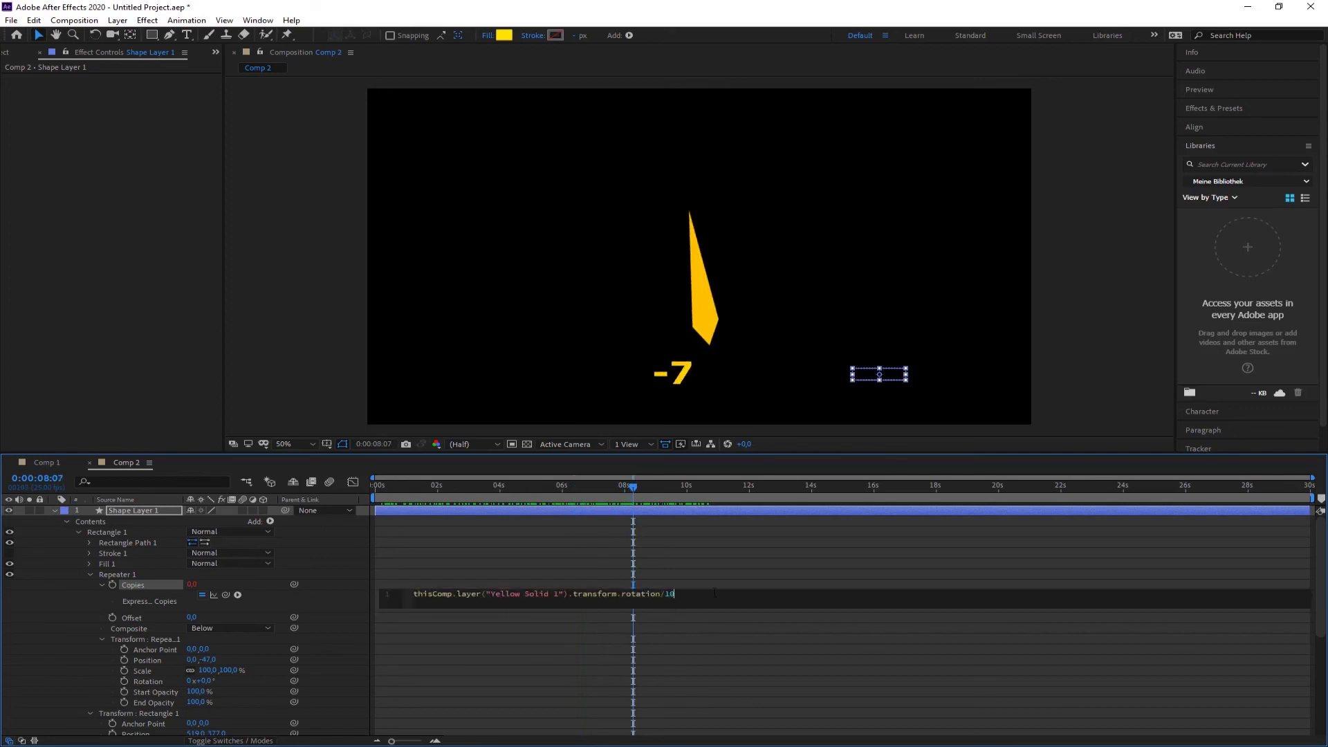
key(BackSpace)
key(BackSpace)
mouse_move(621, 485)
mouse_down()
mouse_move(569, 489)
mouse_move(691, 492)
mouse_move(629, 490)
mouse_move(643, 490)
mouse_up()
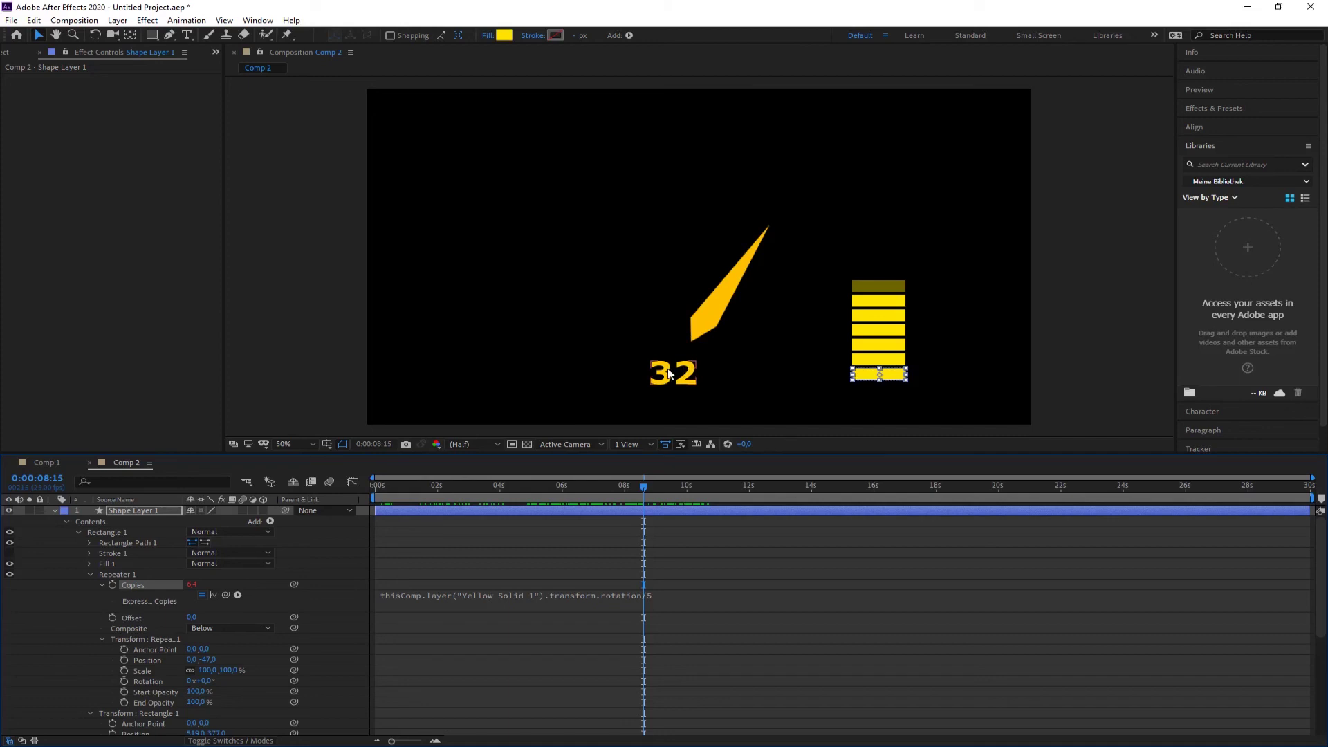
Duplicate Shape Layer 1 and move the copy horizontally to the other side of the rotation number, then scrub to a negative rotation.
click(89, 574)
click(90, 586)
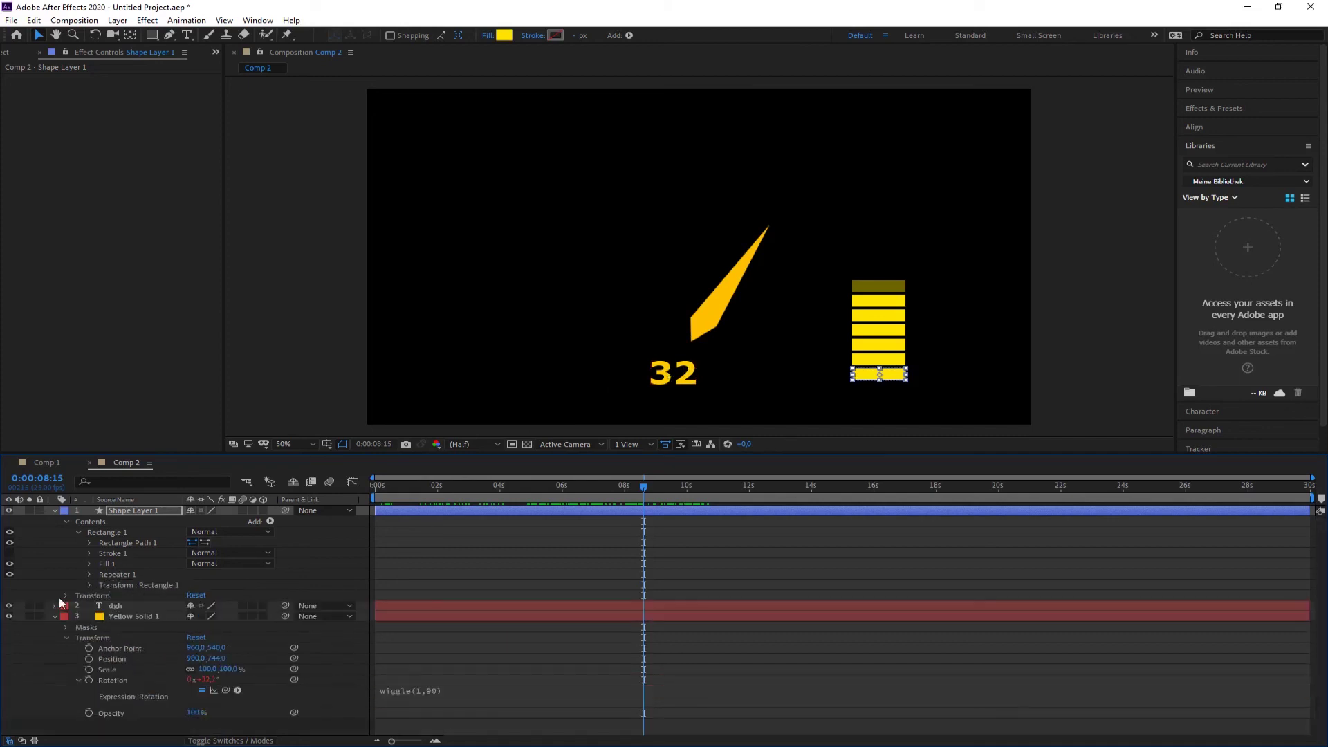
click(148, 512)
key(ctrl+d)
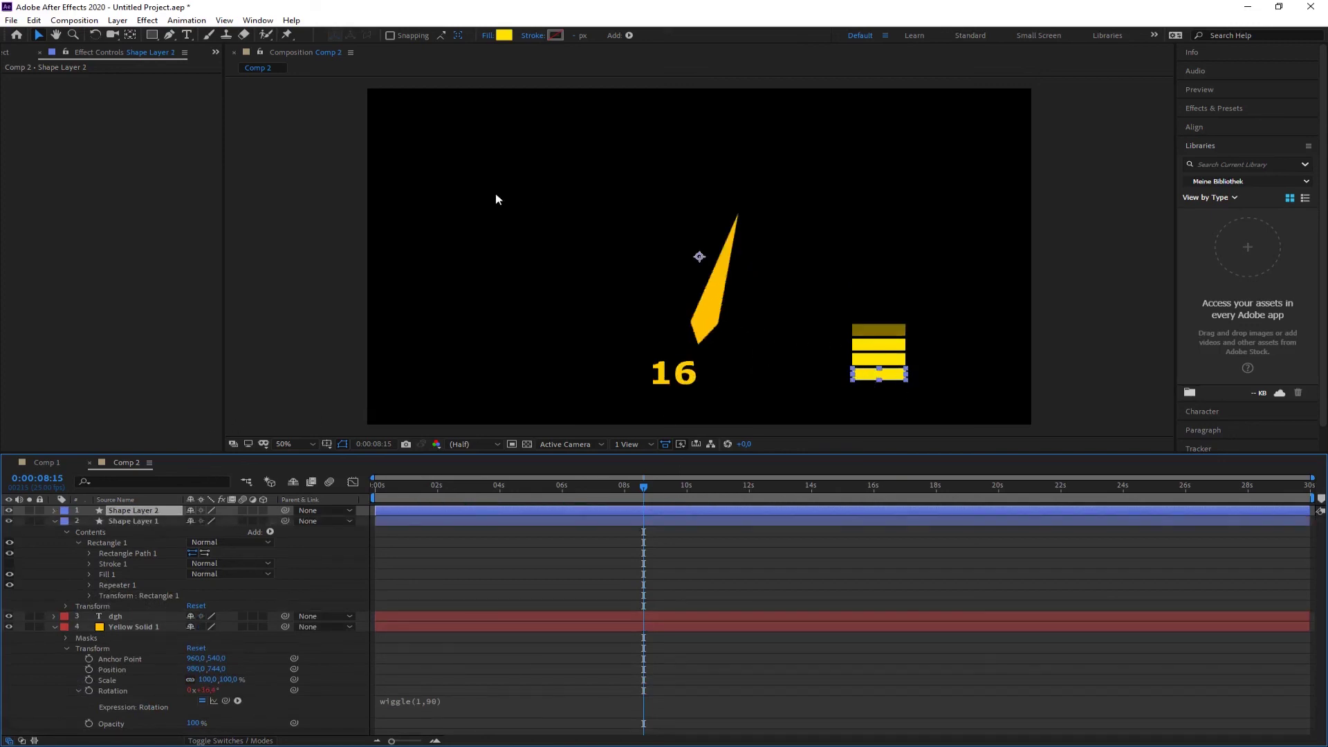
drag(863, 377, 502, 376)
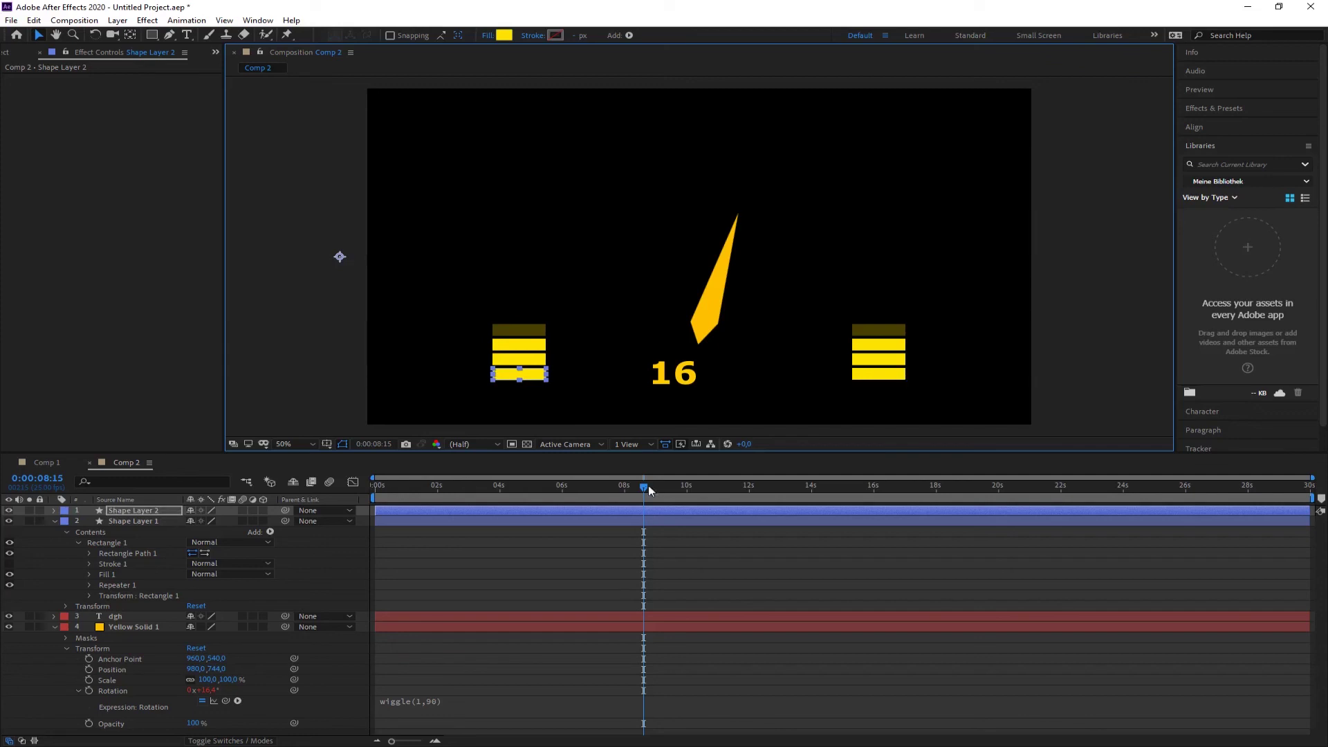
mouse_move(629, 487)
mouse_down()
mouse_move(549, 487)
mouse_move(655, 493)
mouse_move(605, 489)
mouse_up()
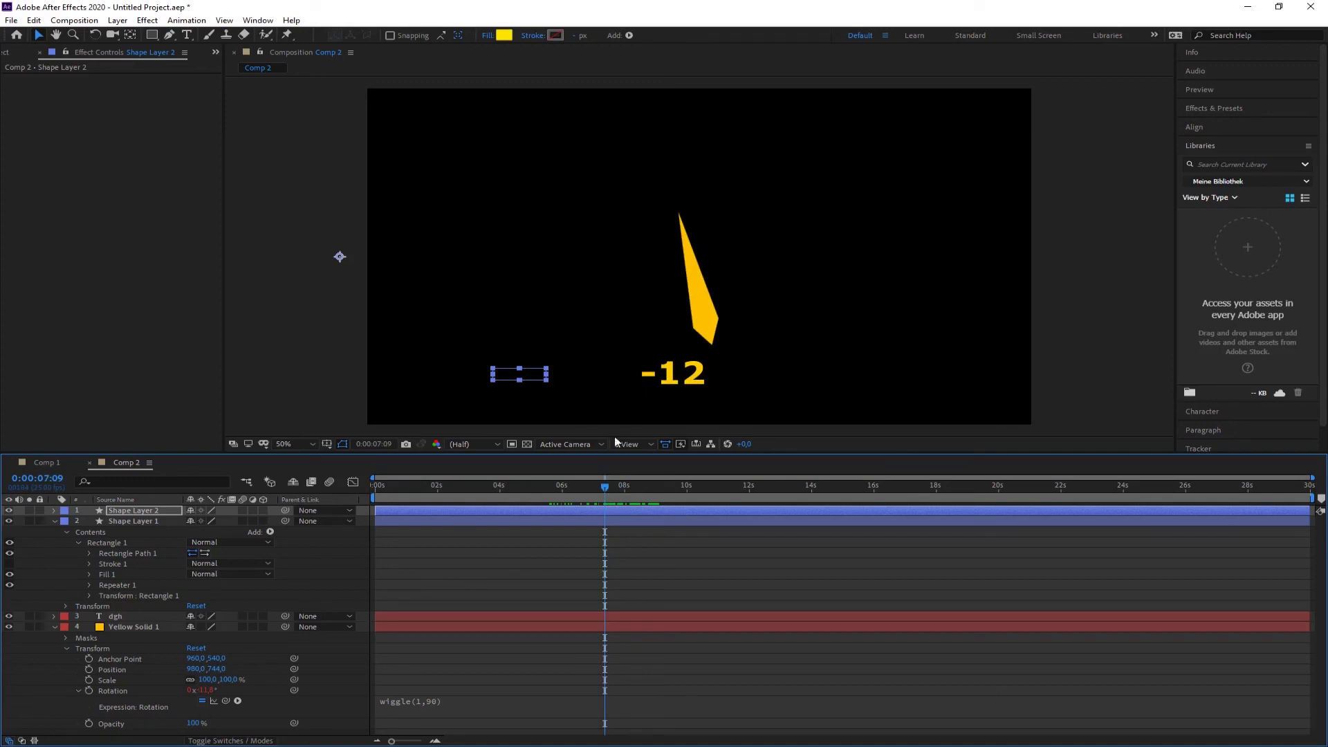
Negate the duplicate's Copies expression as -thisComp.layer("Yellow Solid 1").transform.rotation/5 and scrub back to the start.
click(54, 511)
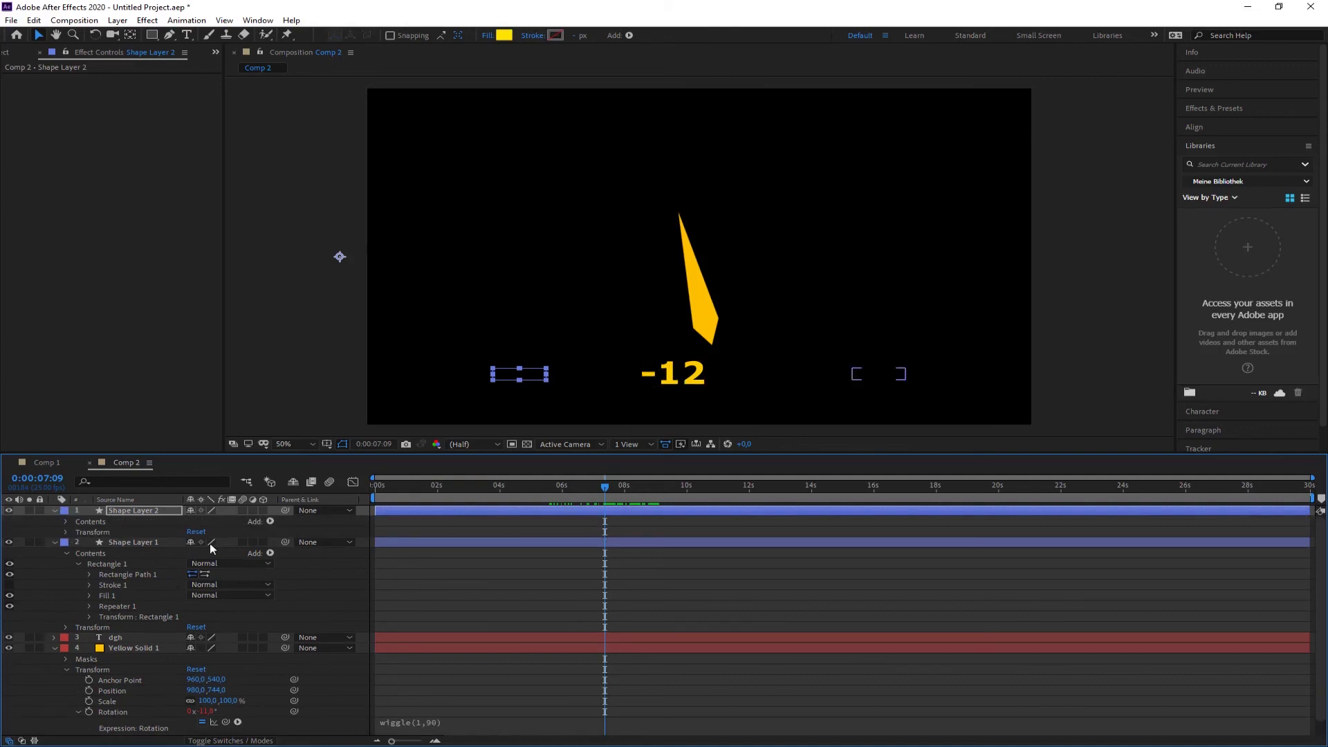
click(67, 532)
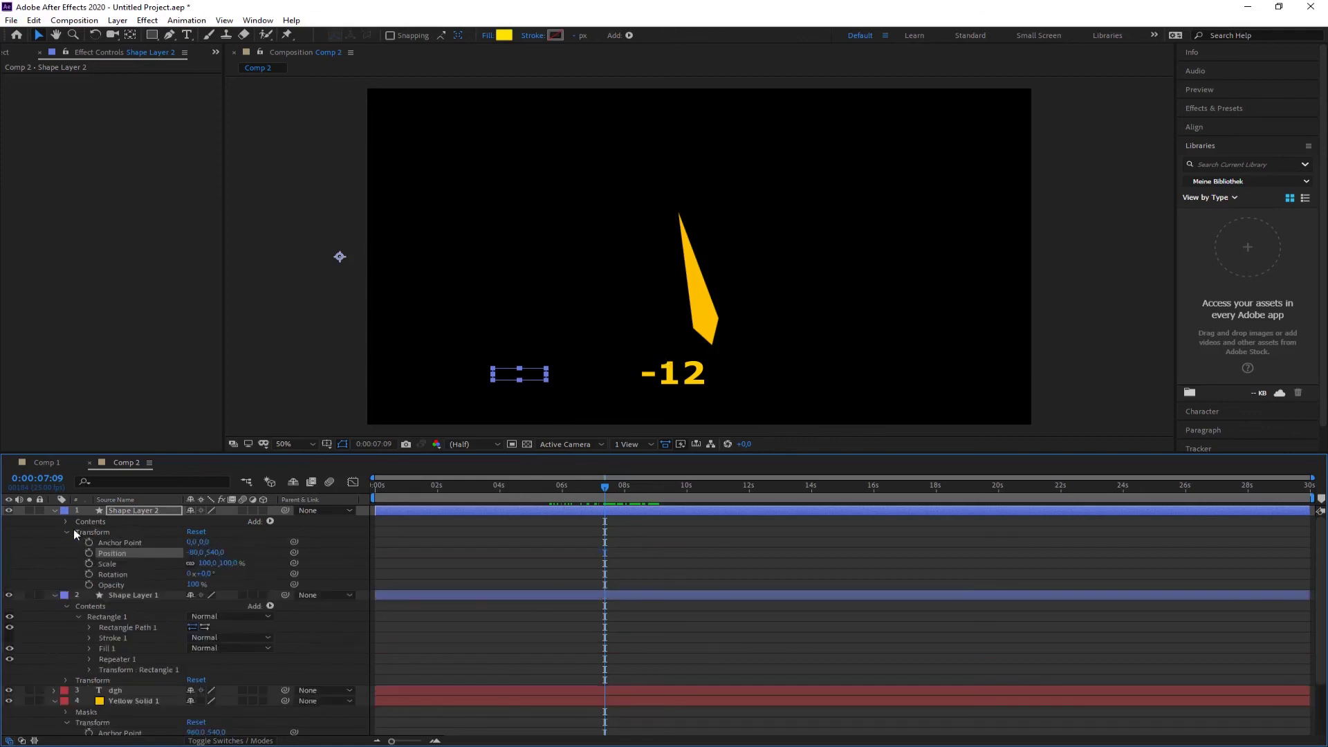
click(65, 521)
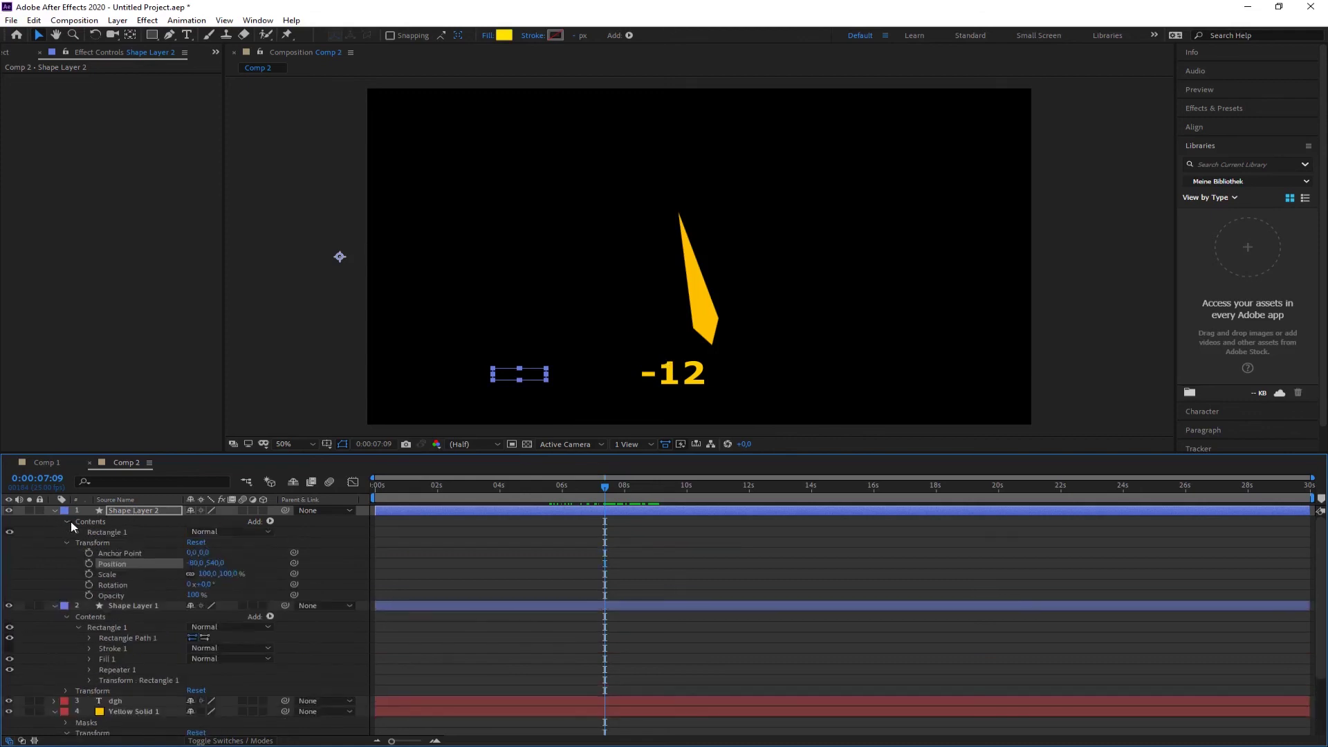
click(79, 532)
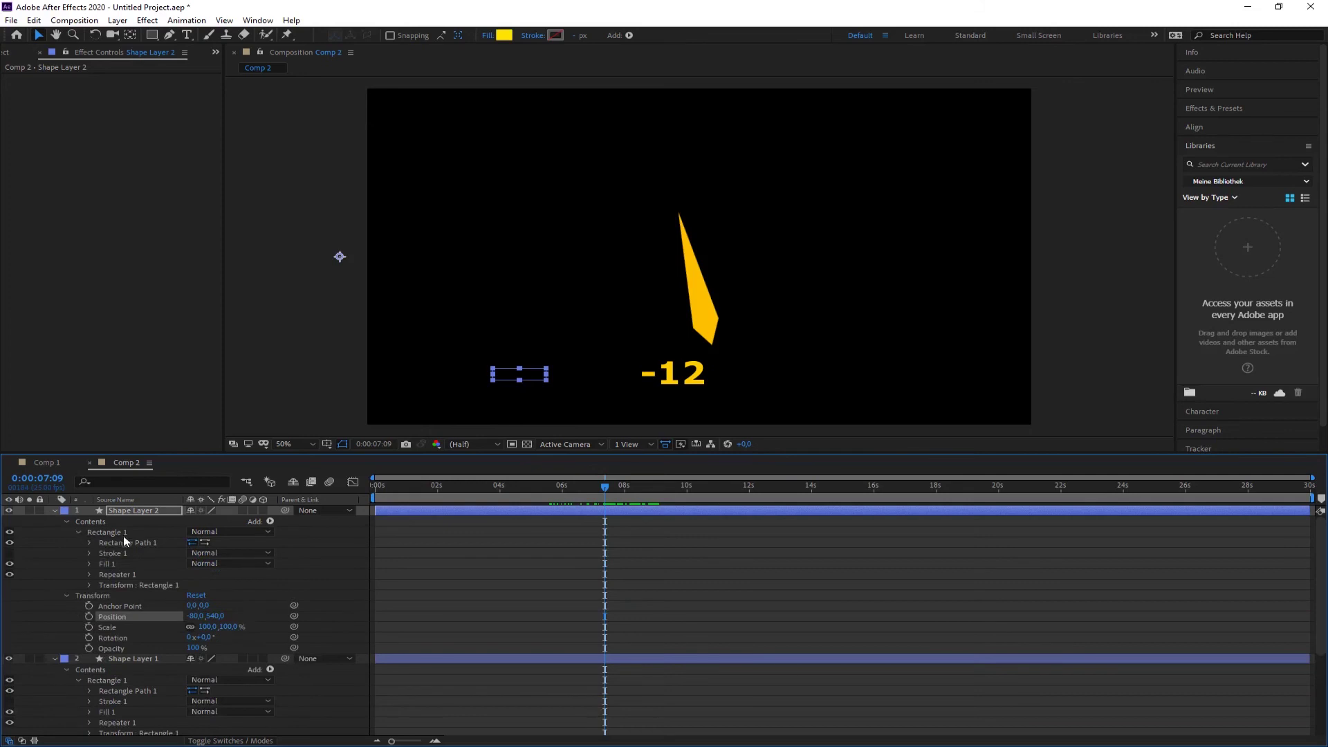
click(91, 574)
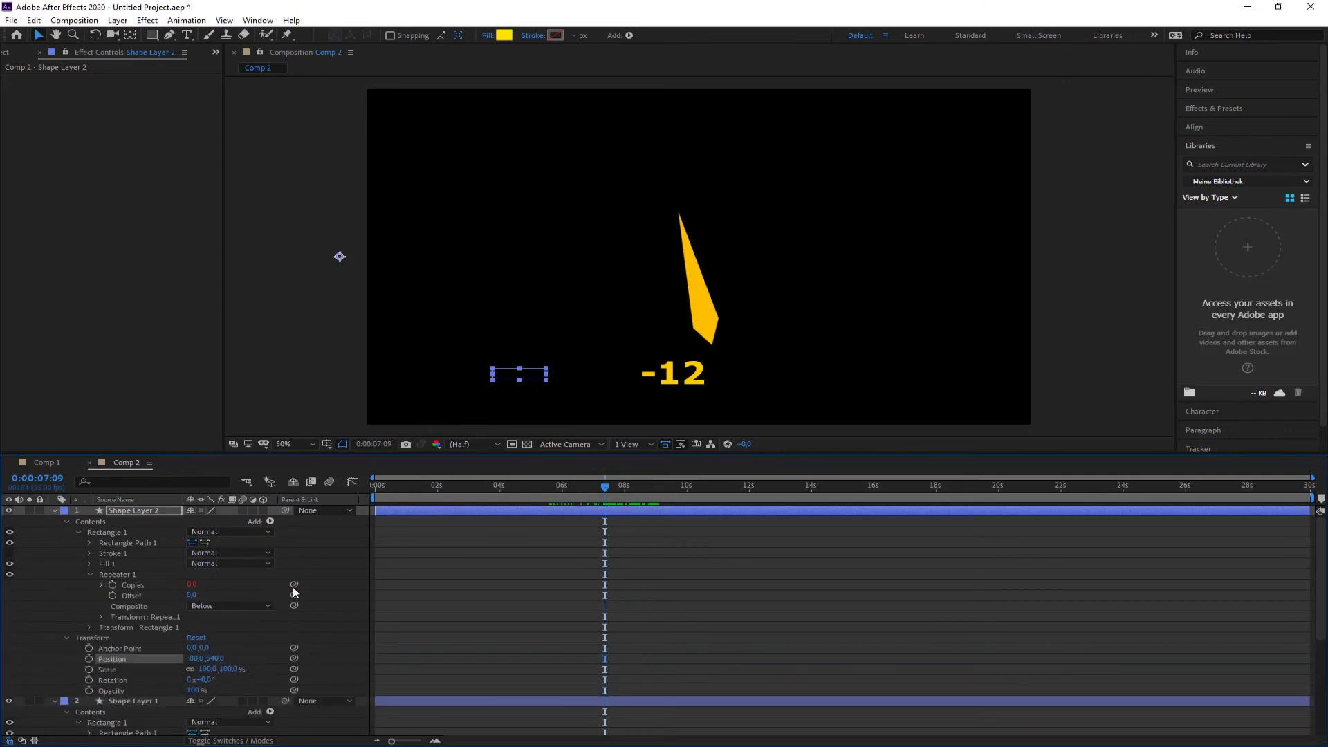
click(101, 585)
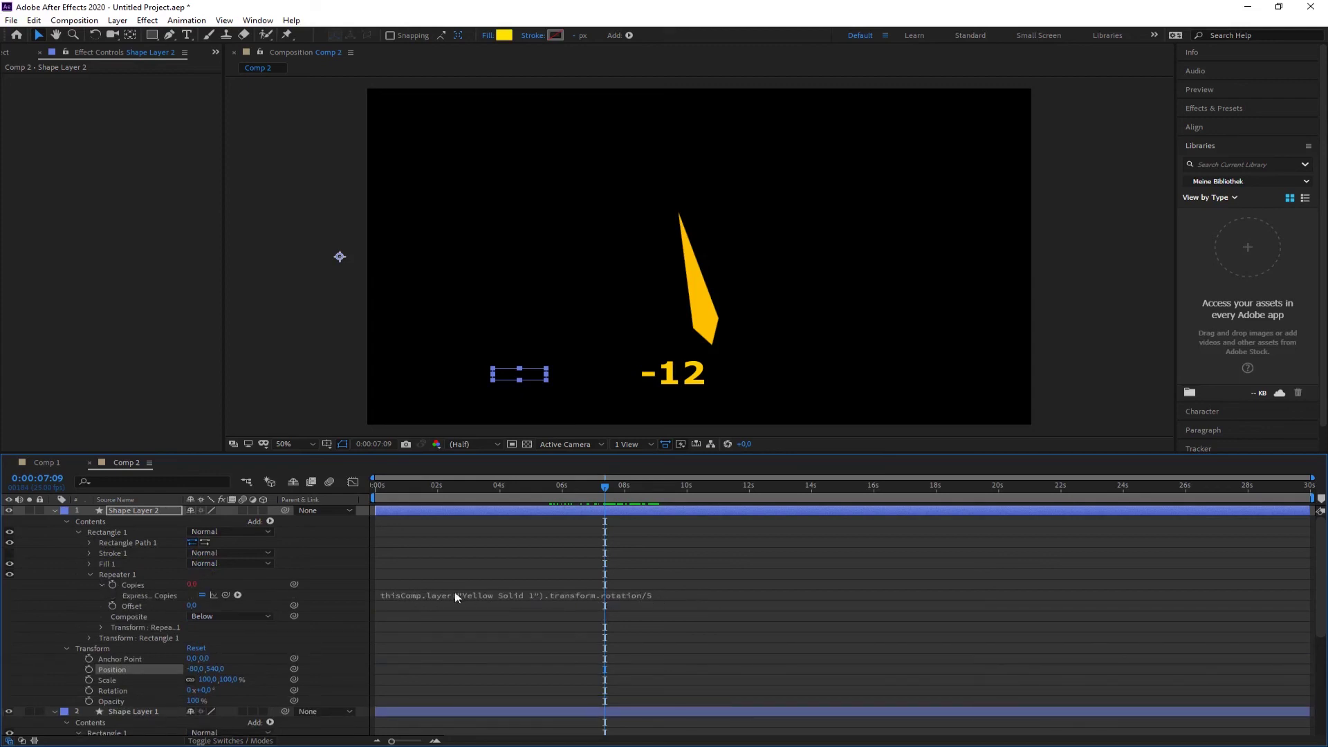
click(381, 593)
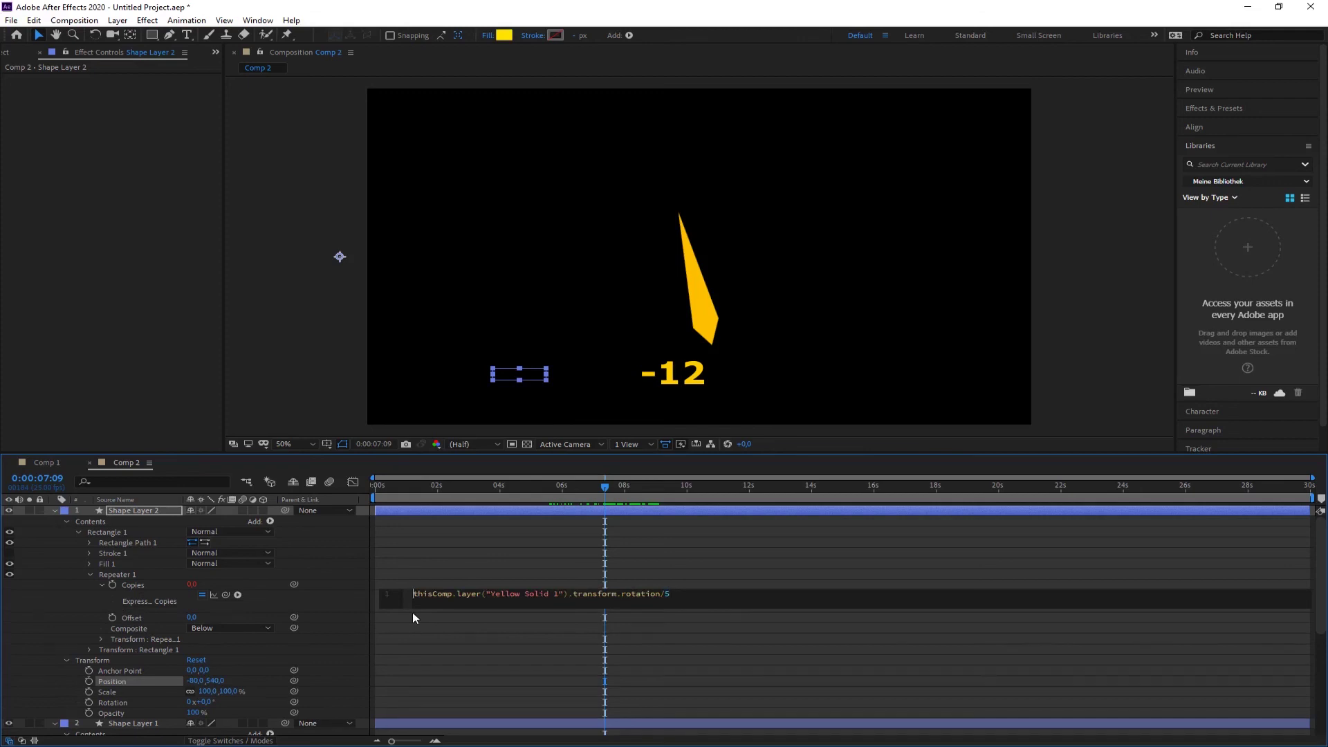
text(-)
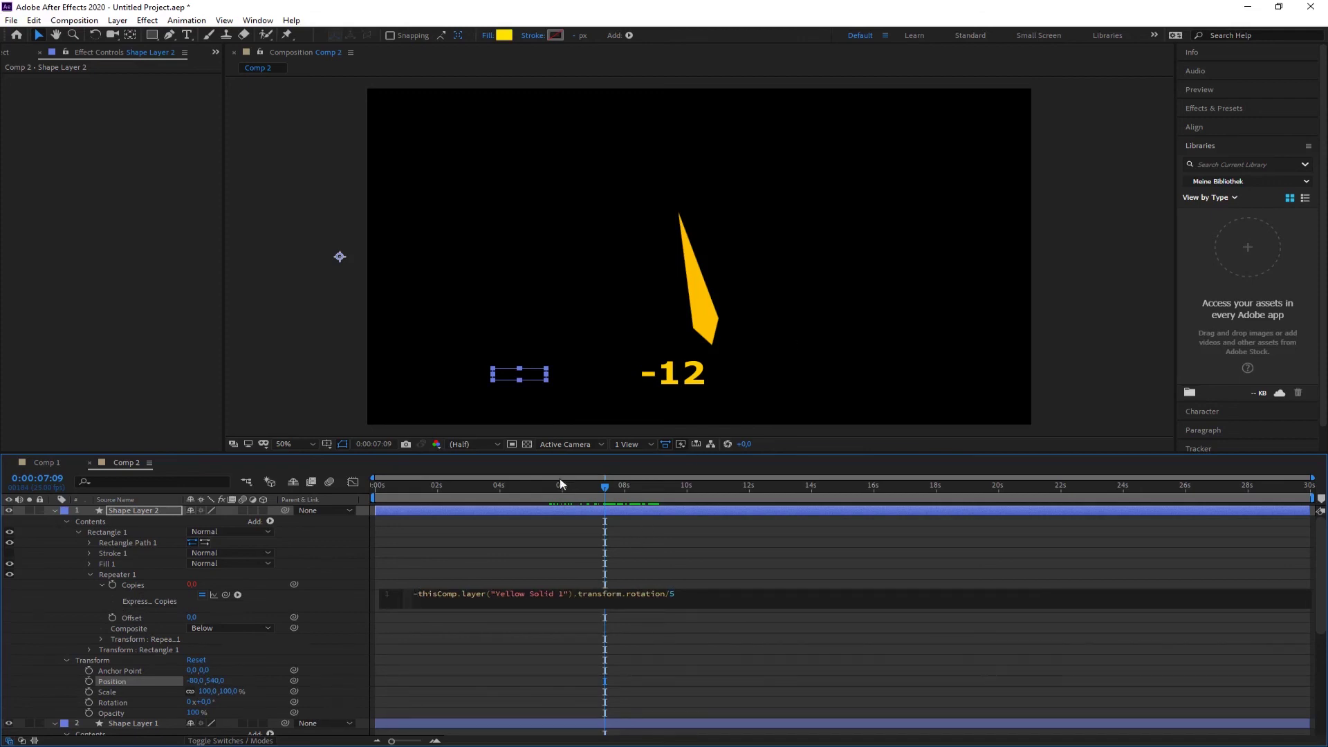
drag(605, 489, 371, 505)
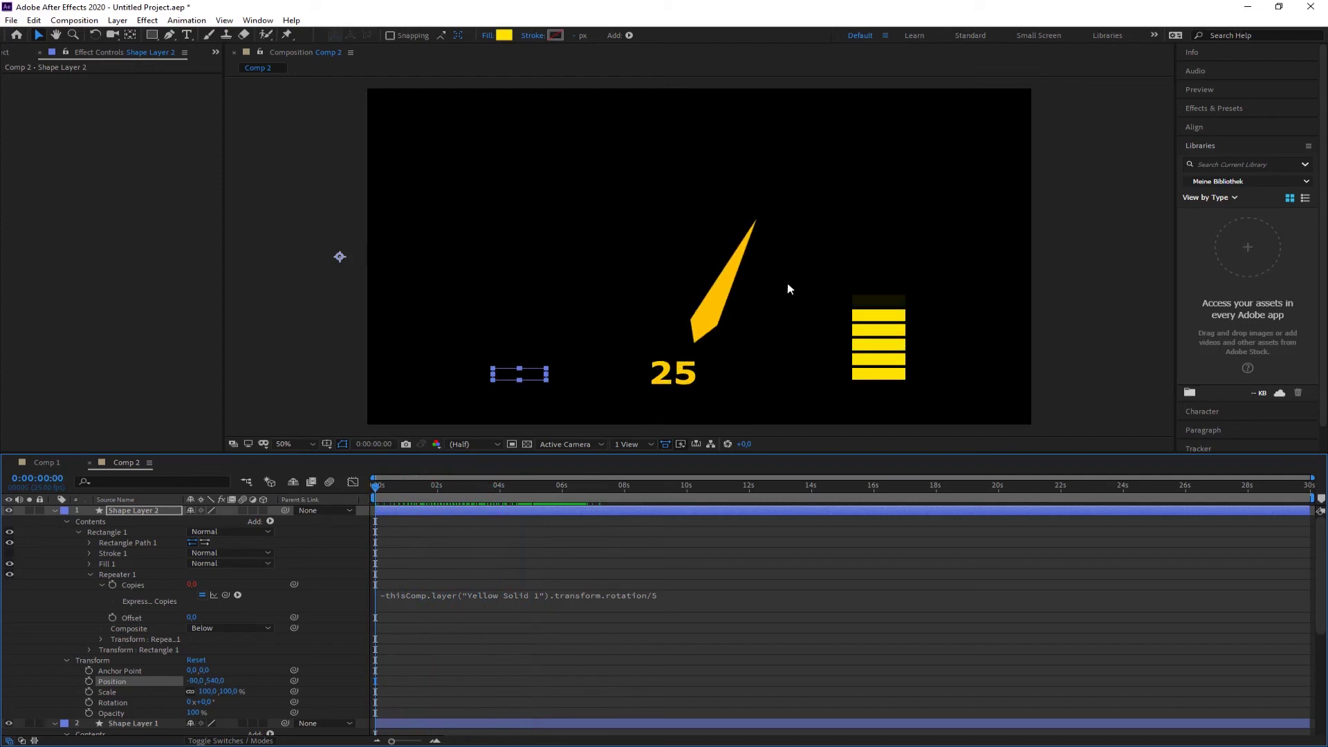
Enlarge the composition view and scrub the first second to compare both bar stacks with the needle, ending at the start.
key(ctrl+s)
drag(583, 453, 582, 563)
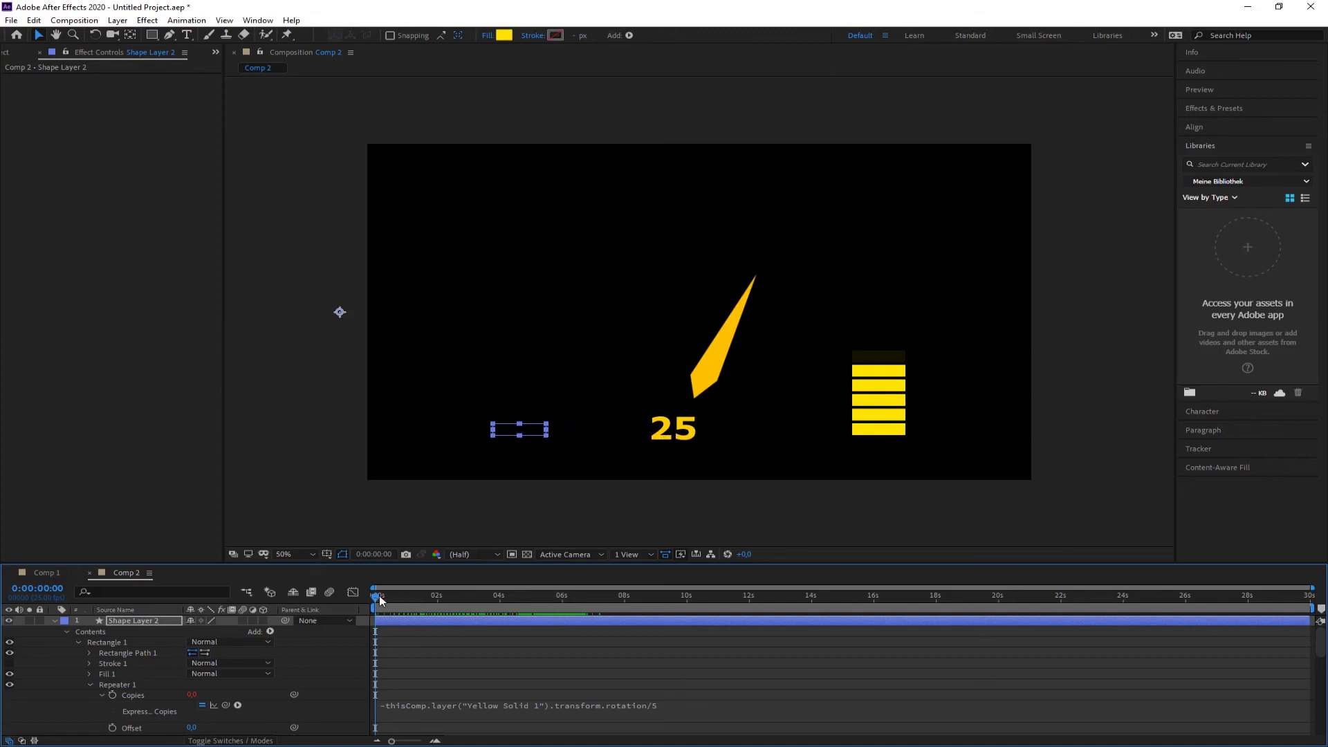
drag(379, 595, 404, 596)
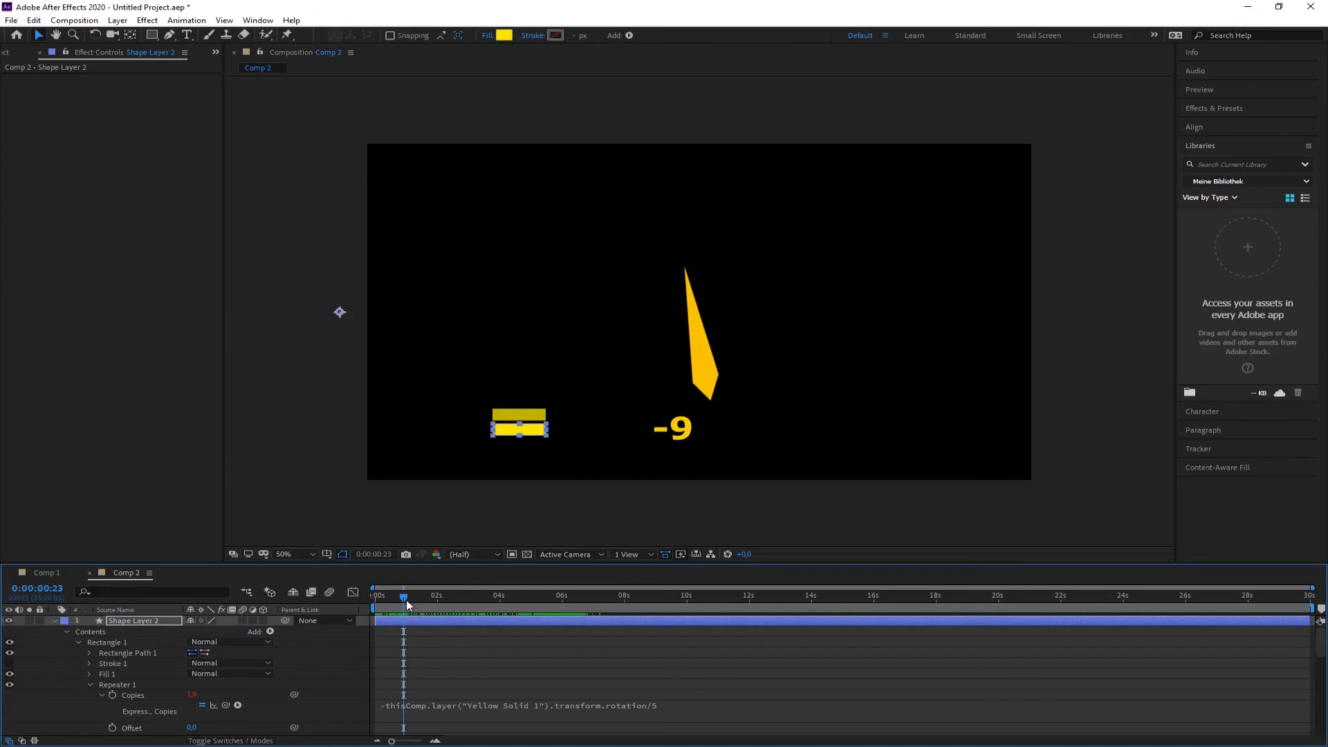
drag(405, 600, 366, 621)
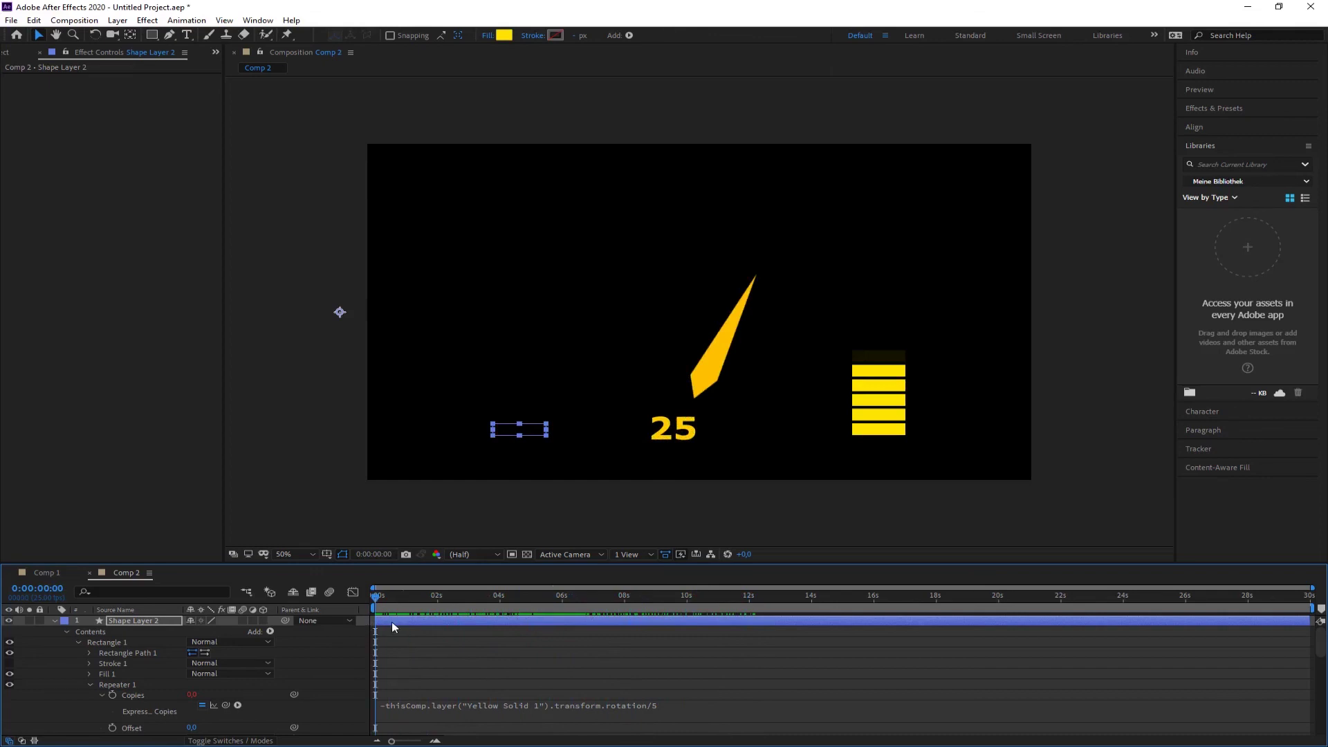